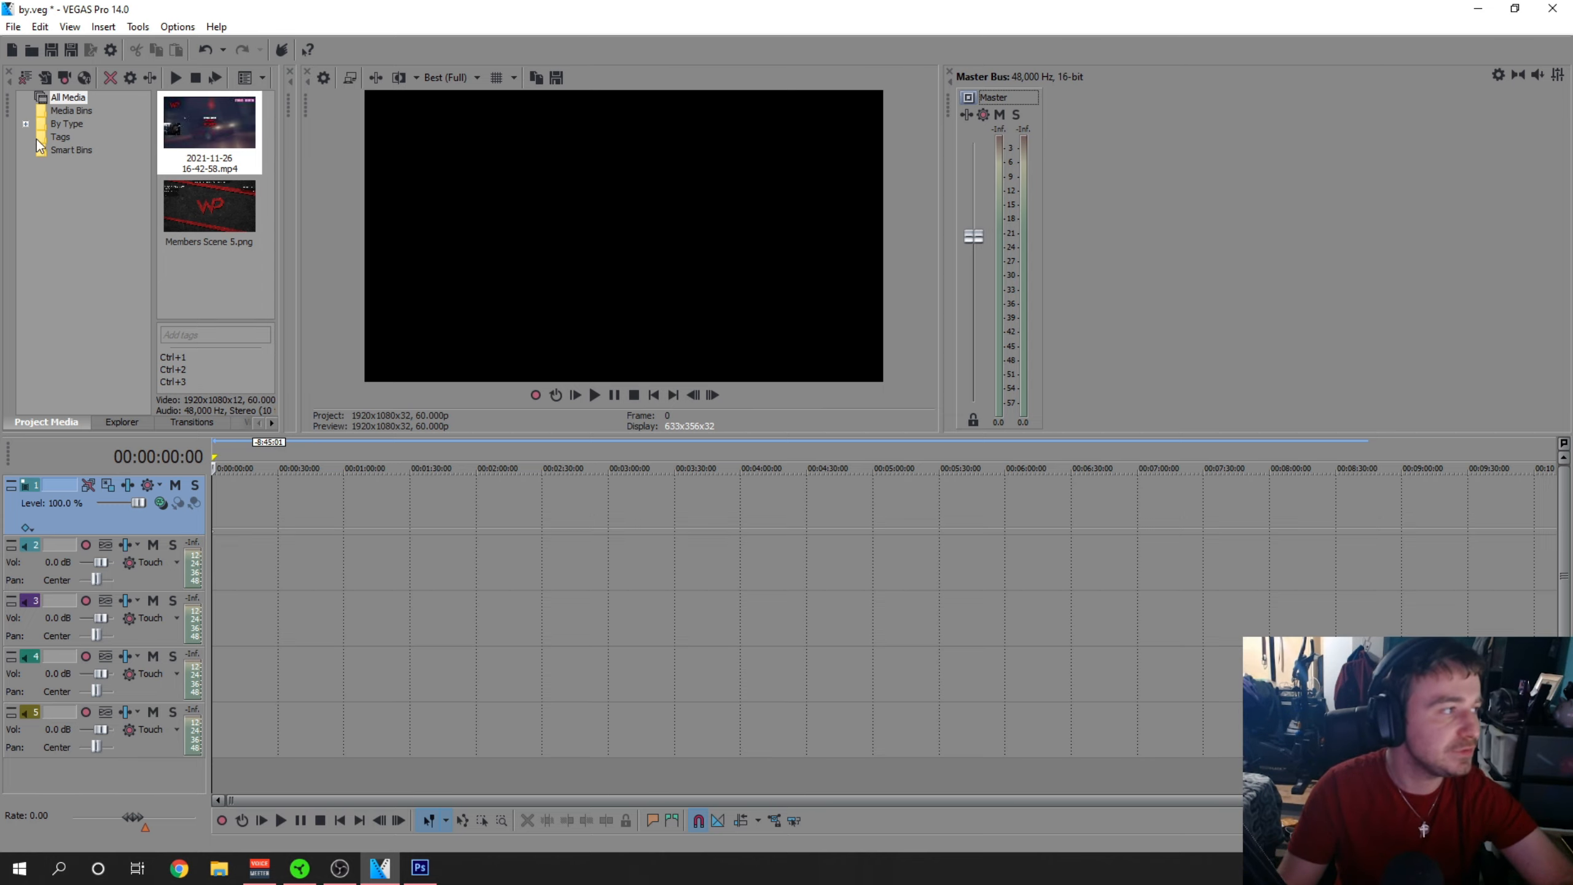
click(223, 122)
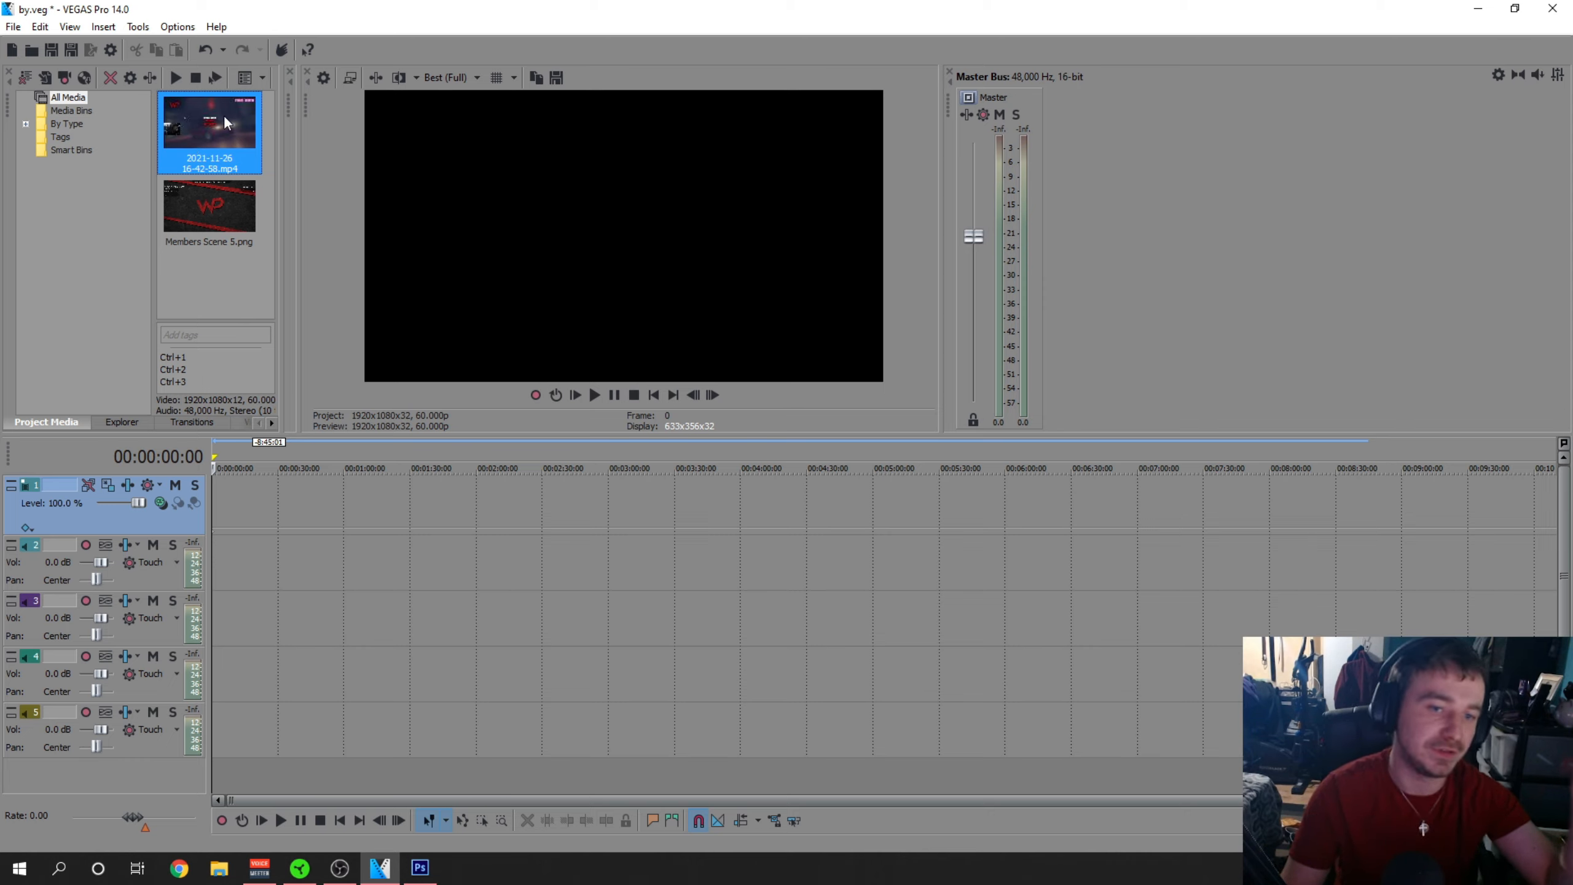
drag(214, 119, 211, 507)
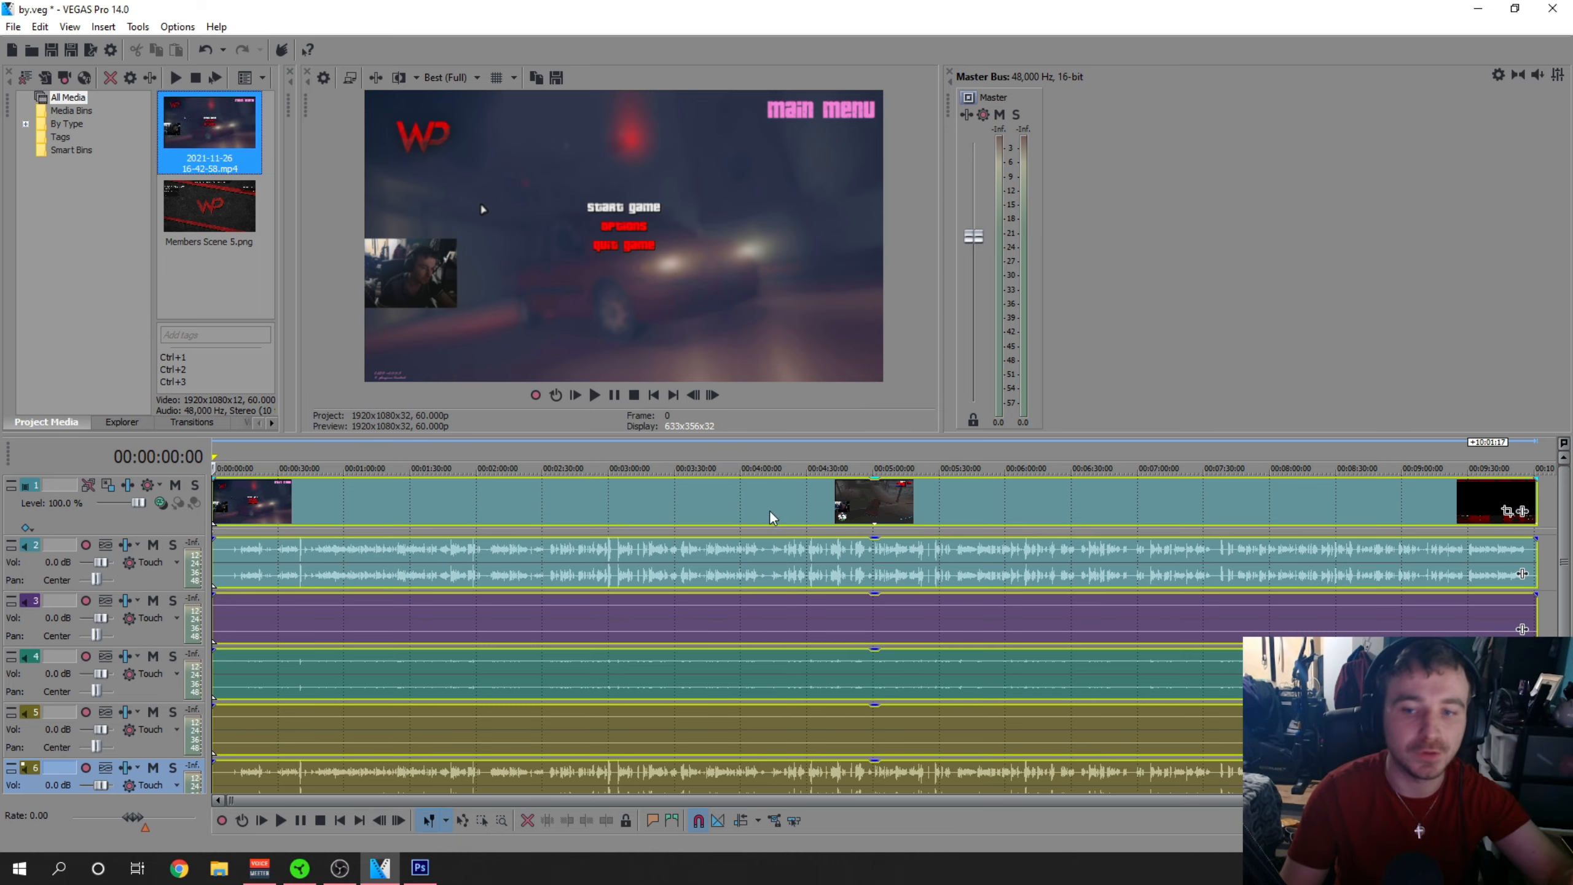
mouse_move(1565, 536)
mouse_down()
mouse_move(1565, 601)
mouse_move(1565, 562)
mouse_up()
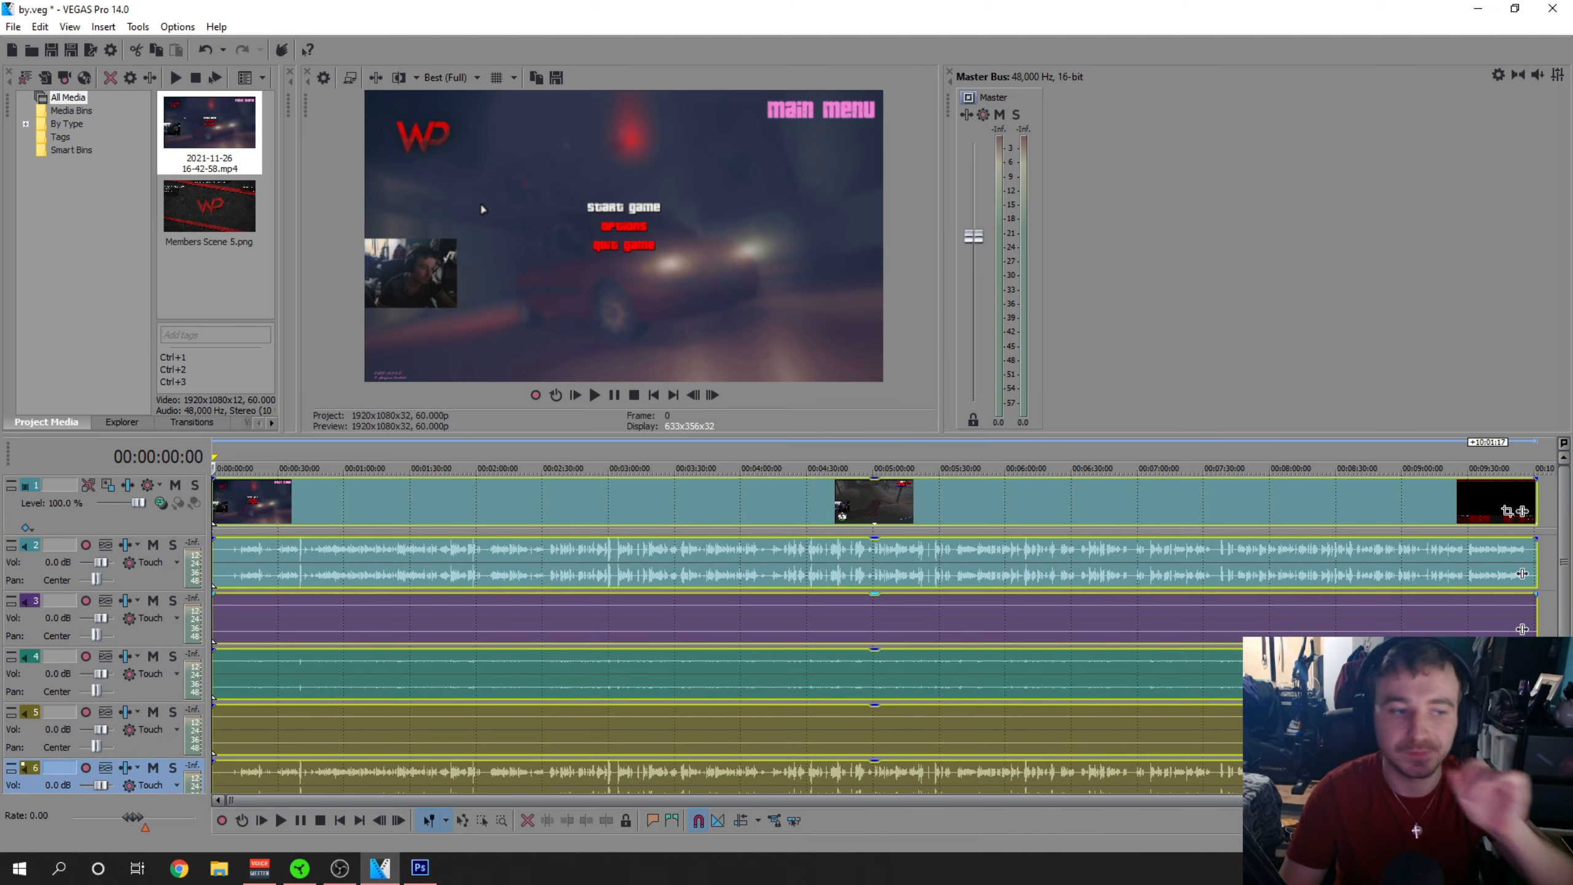
mouse_move(1565, 548)
mouse_down()
mouse_move(1566, 586)
mouse_move(1565, 548)
mouse_up()
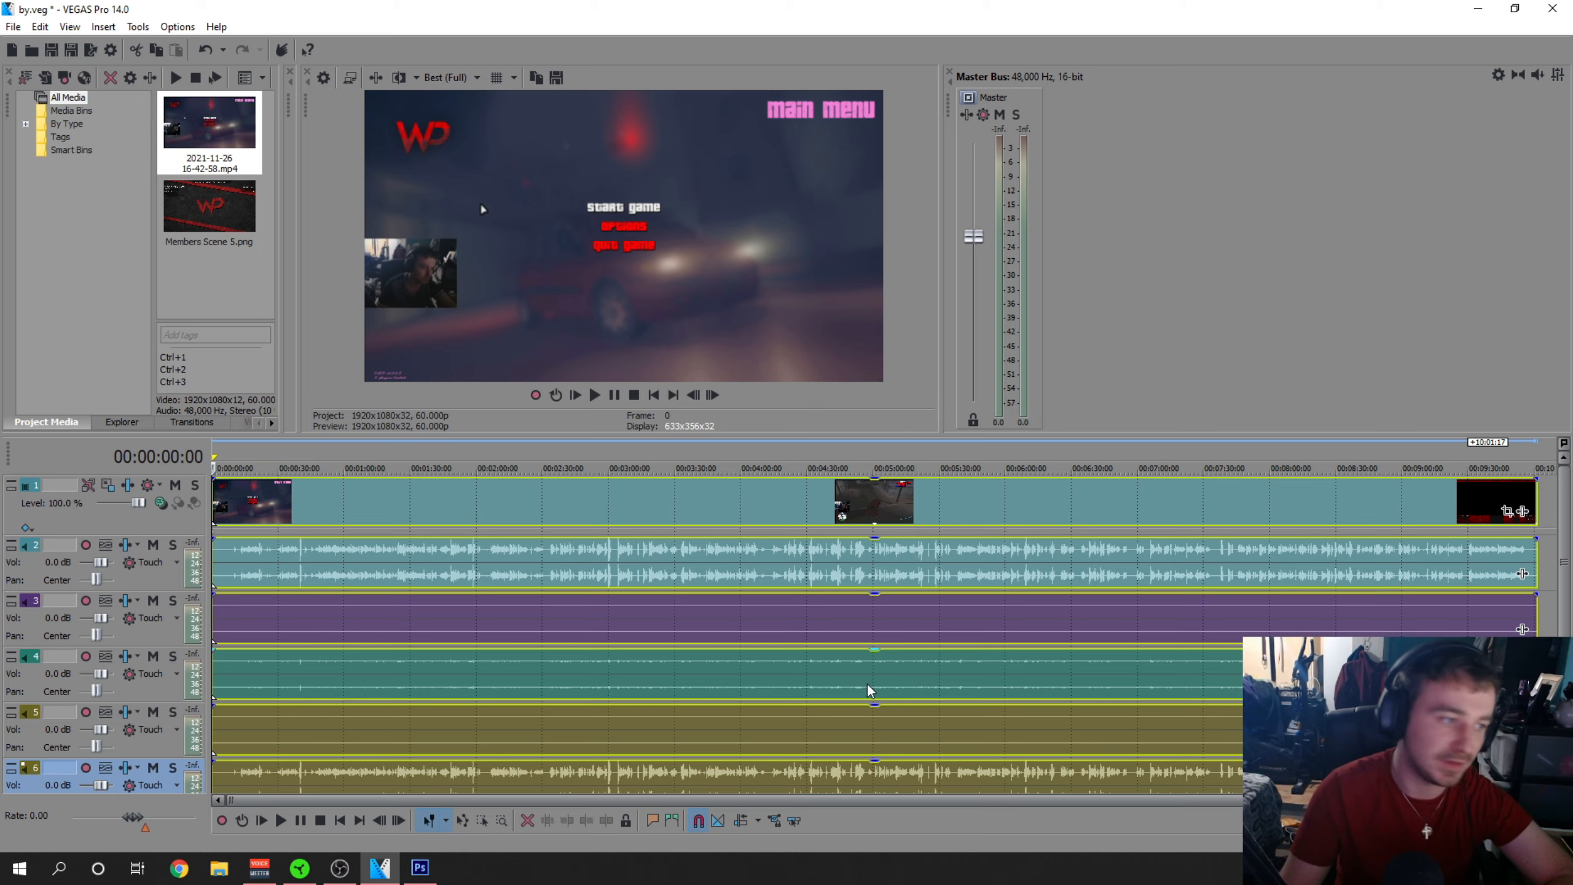
scroll(1561, 567, down, 1)
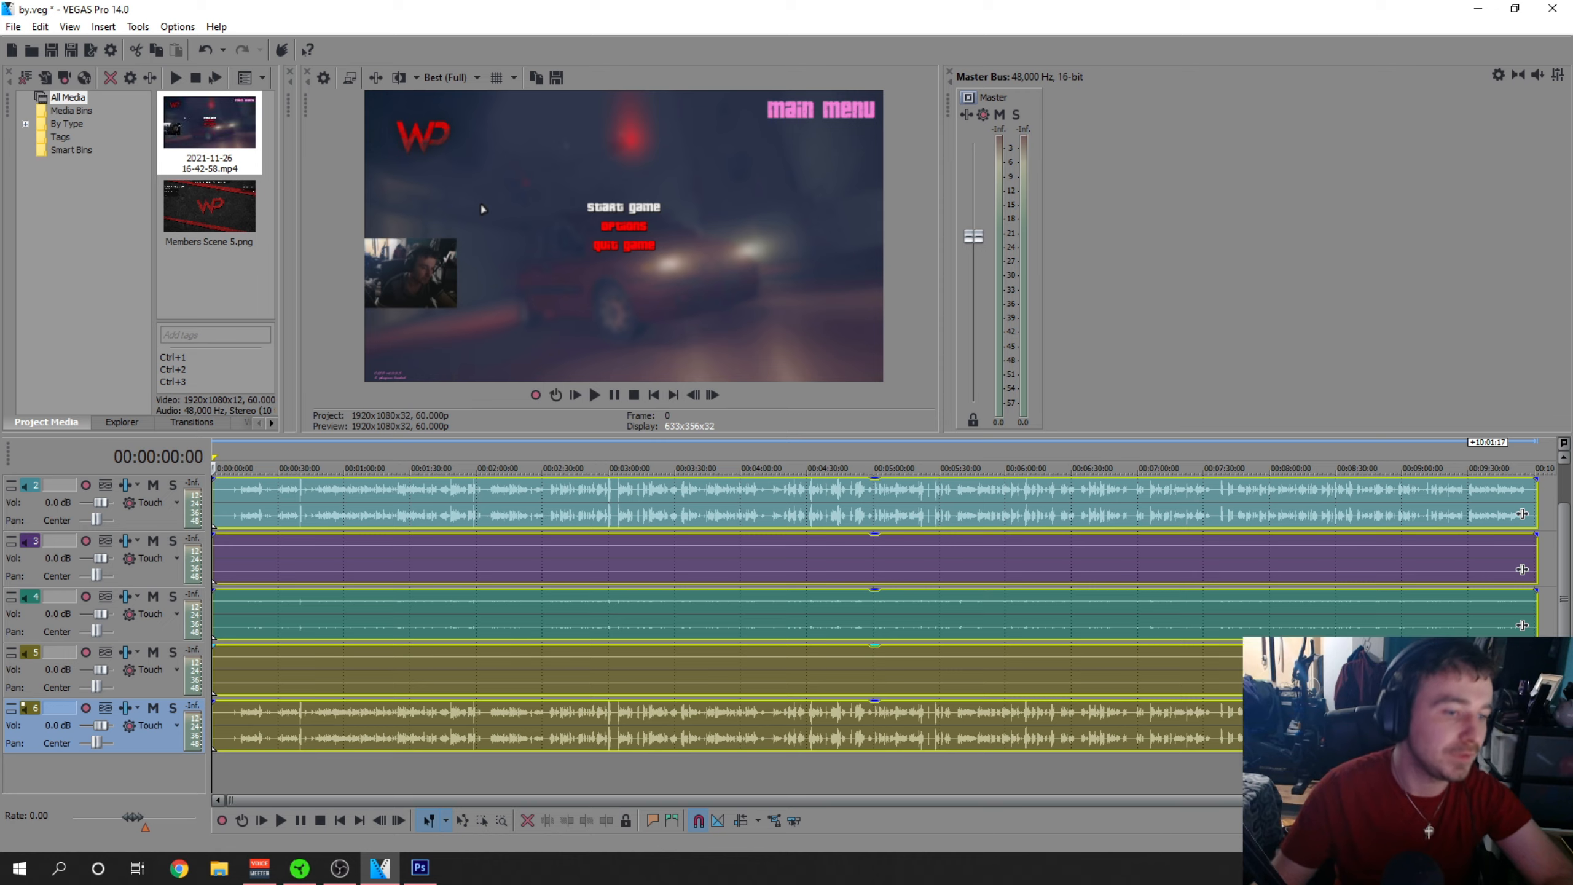
drag(1563, 592, 1559, 514)
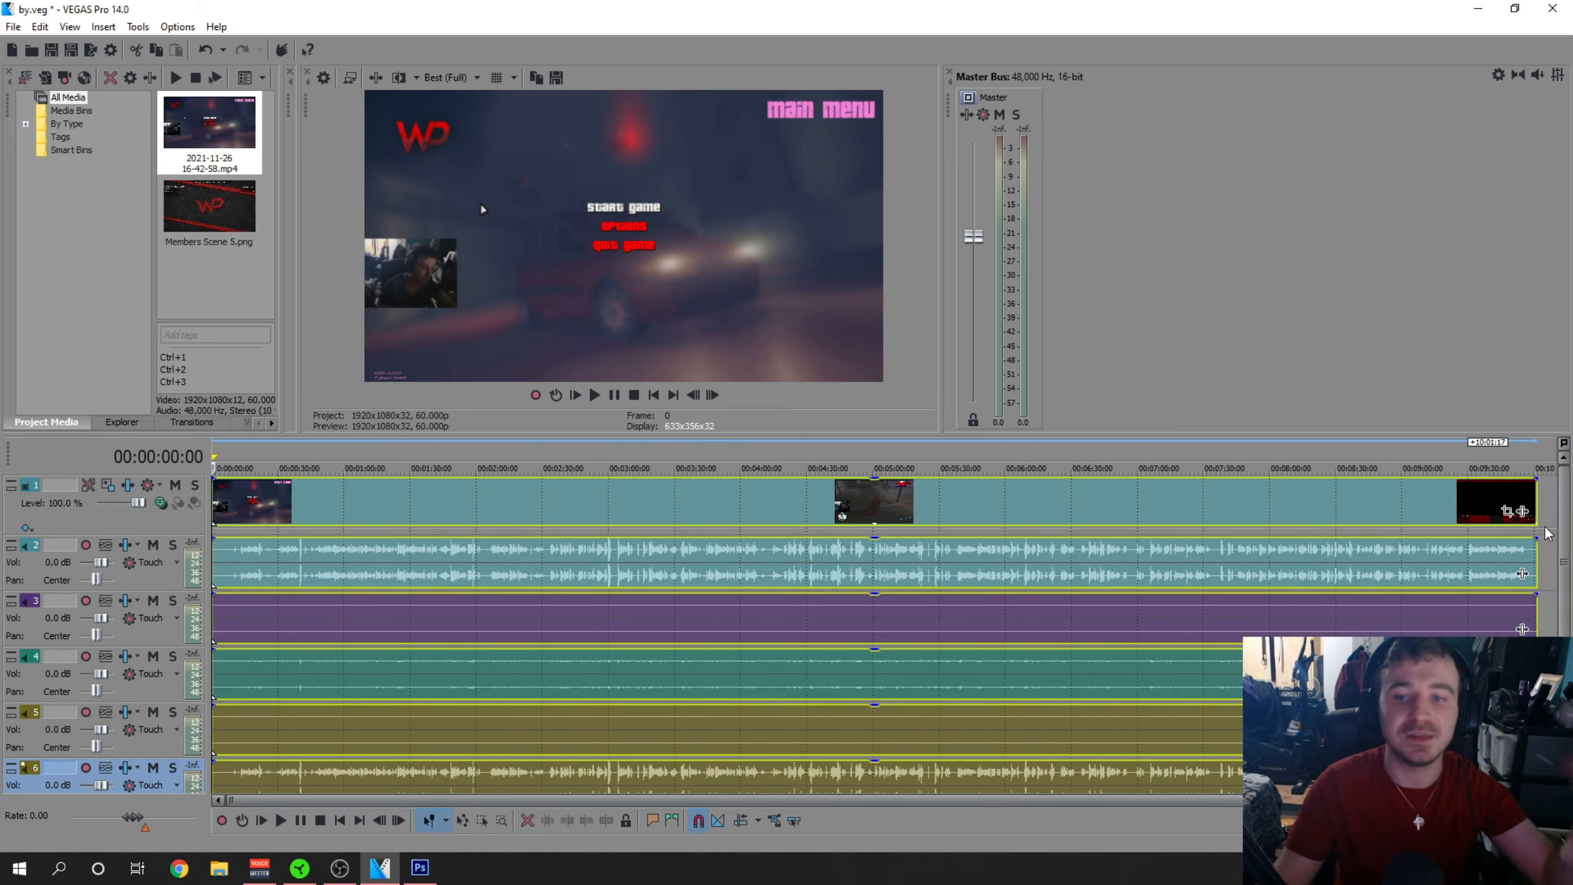
Delete the first audio track and the two nearly silent tracks before the last one, keeping the purple track and the last waveform track
click(160, 583)
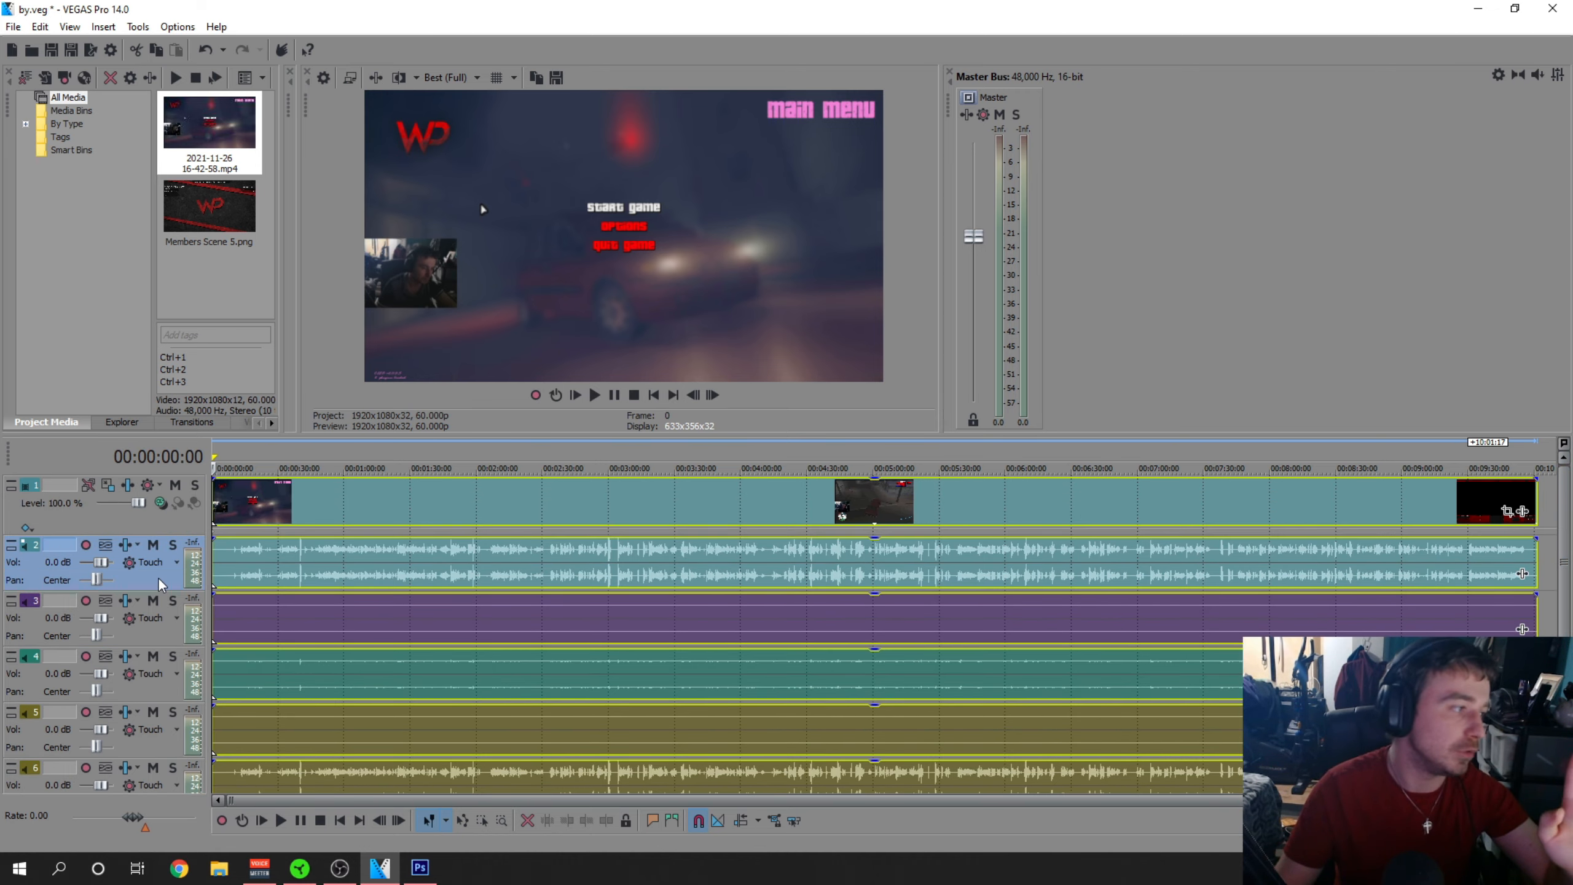
right_click(160, 583)
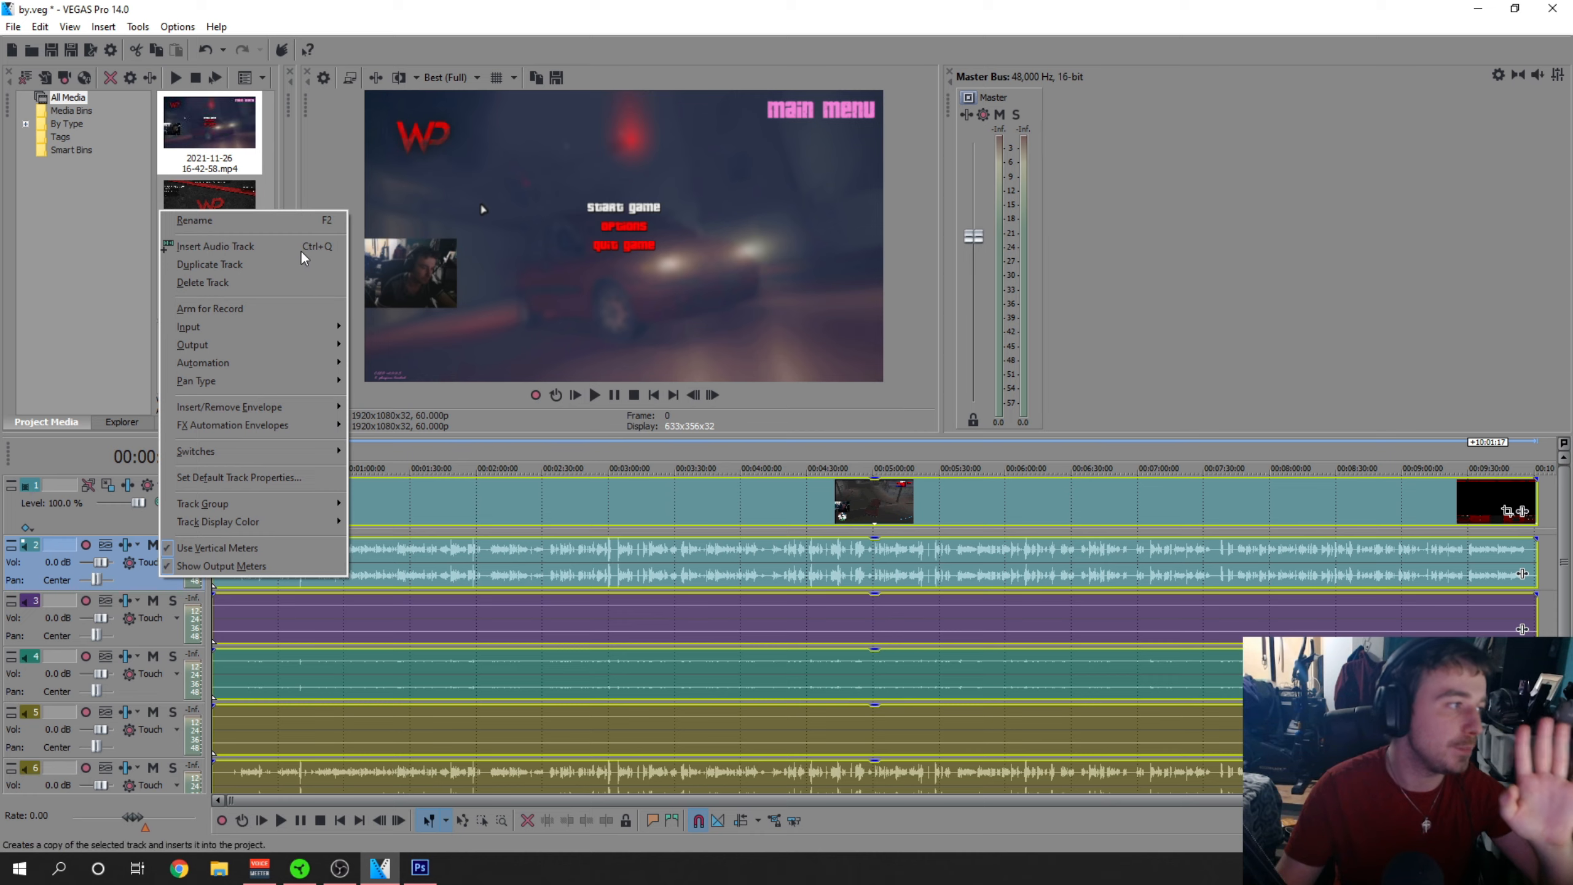
click(213, 287)
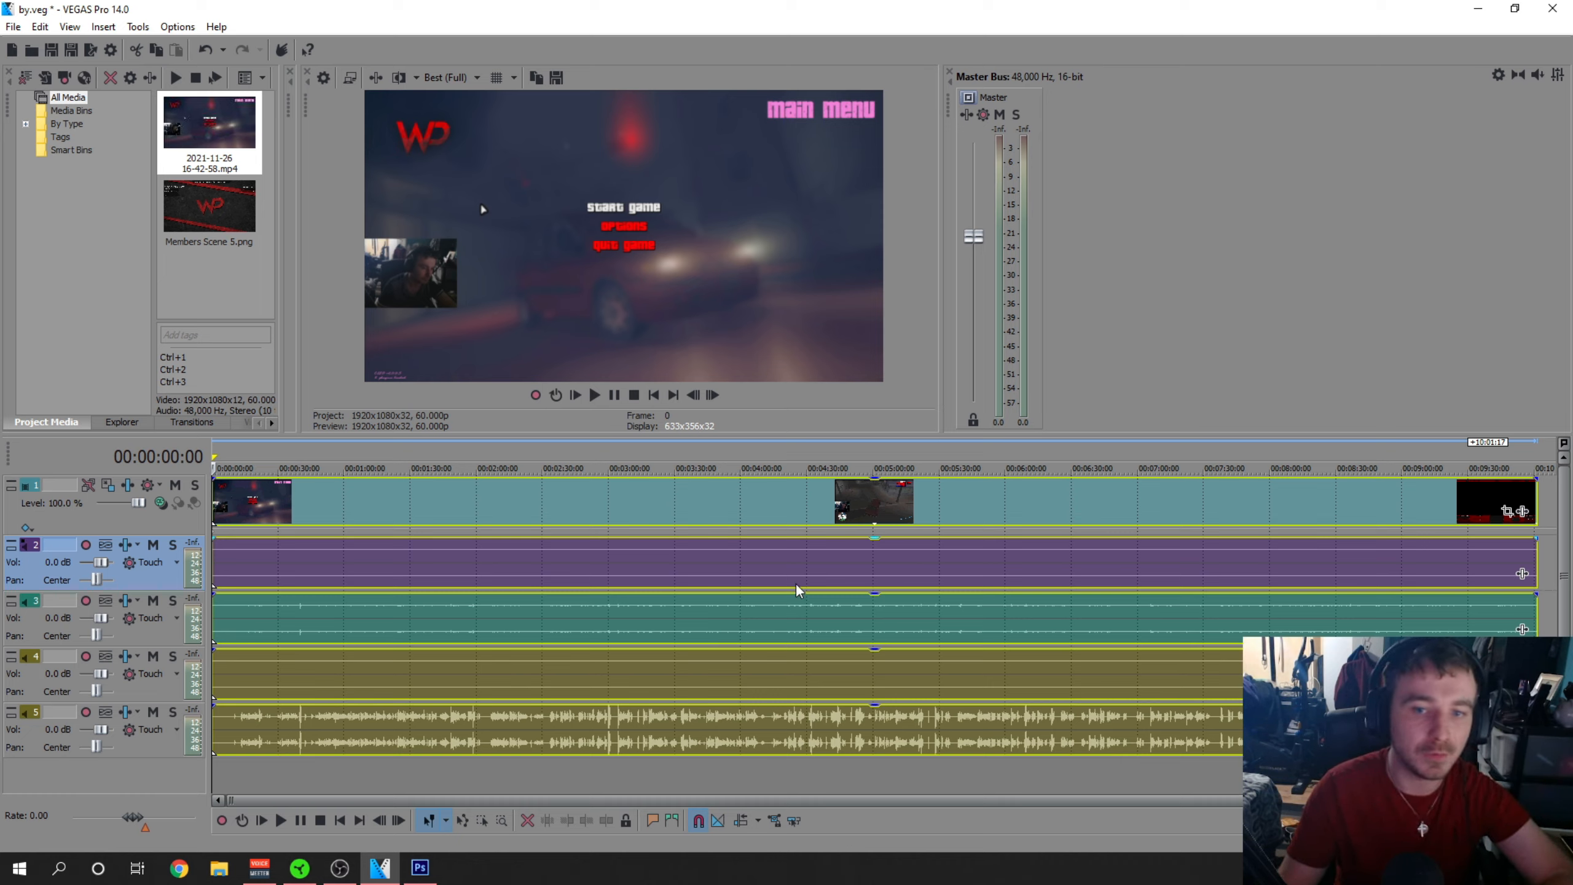
click(152, 628)
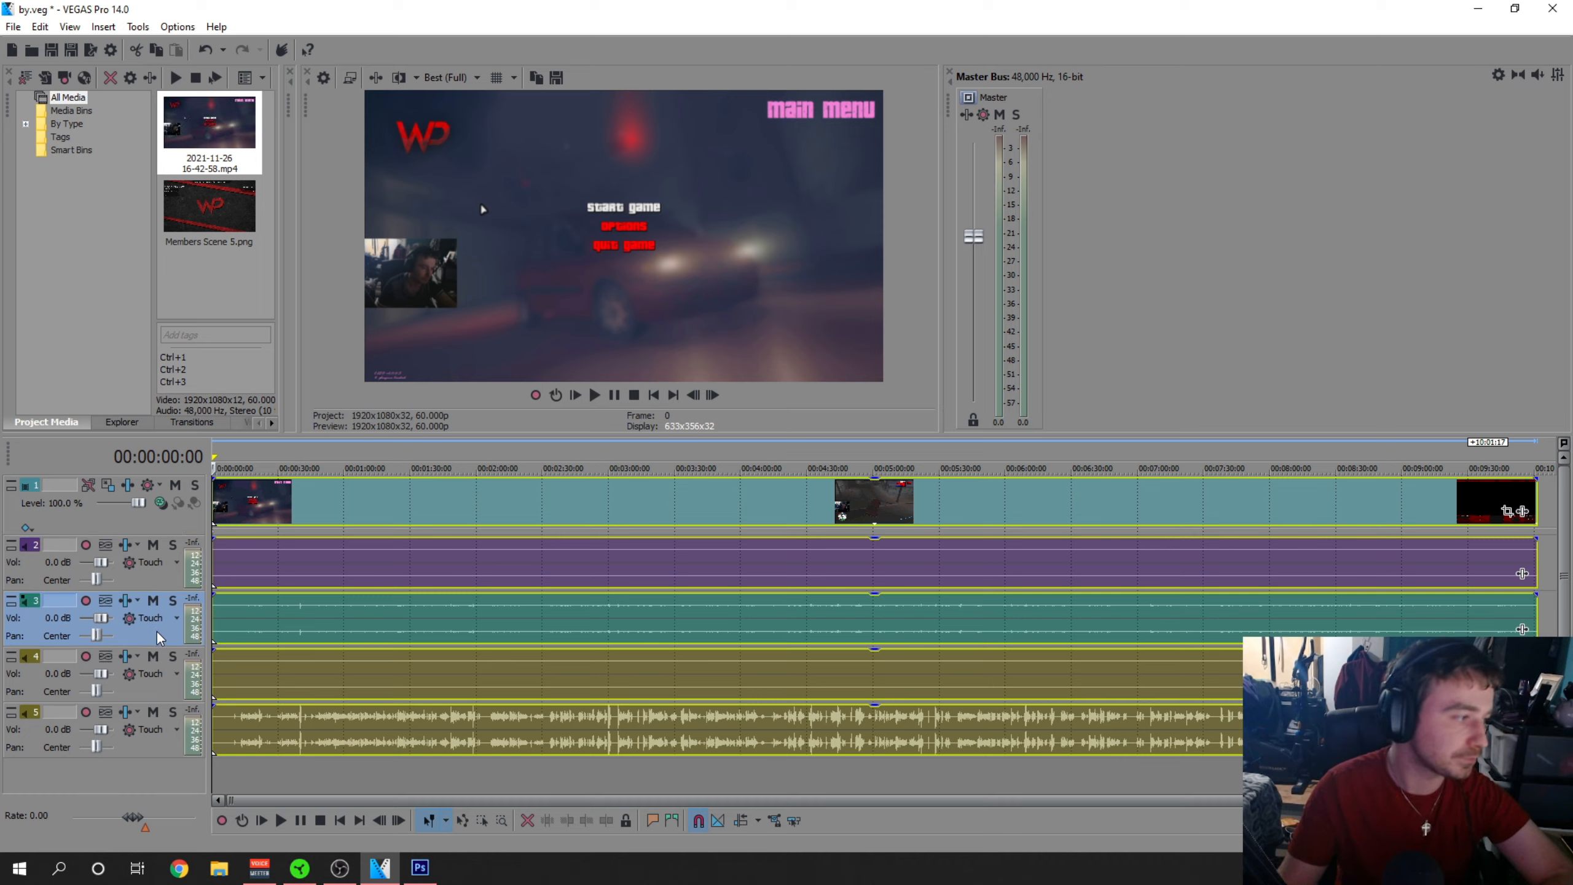
right_click(157, 630)
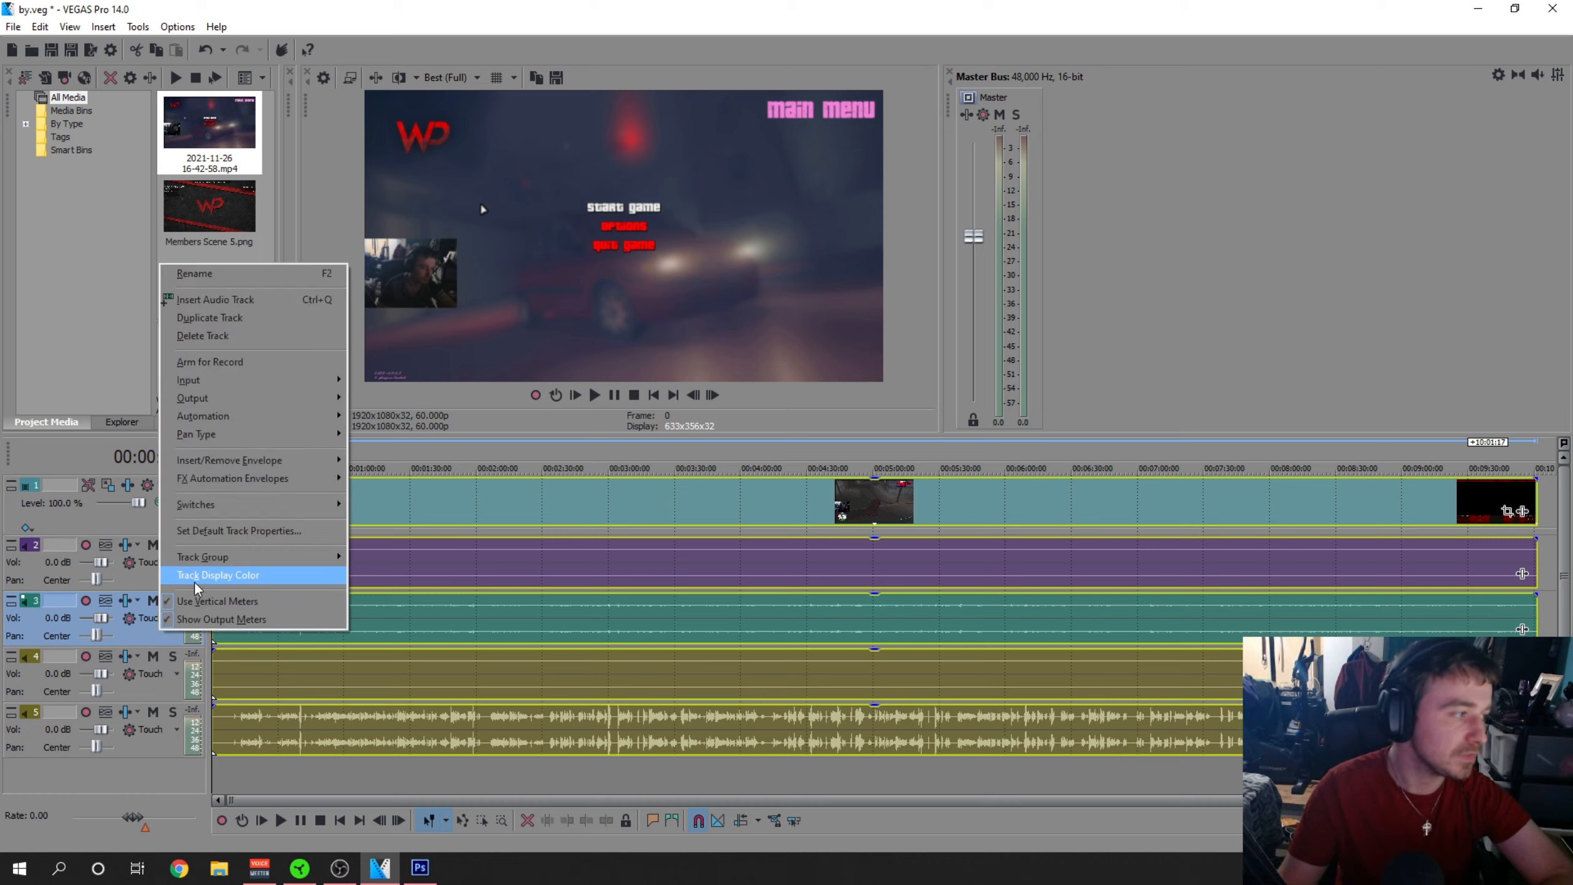
right_click(151, 639)
click(248, 361)
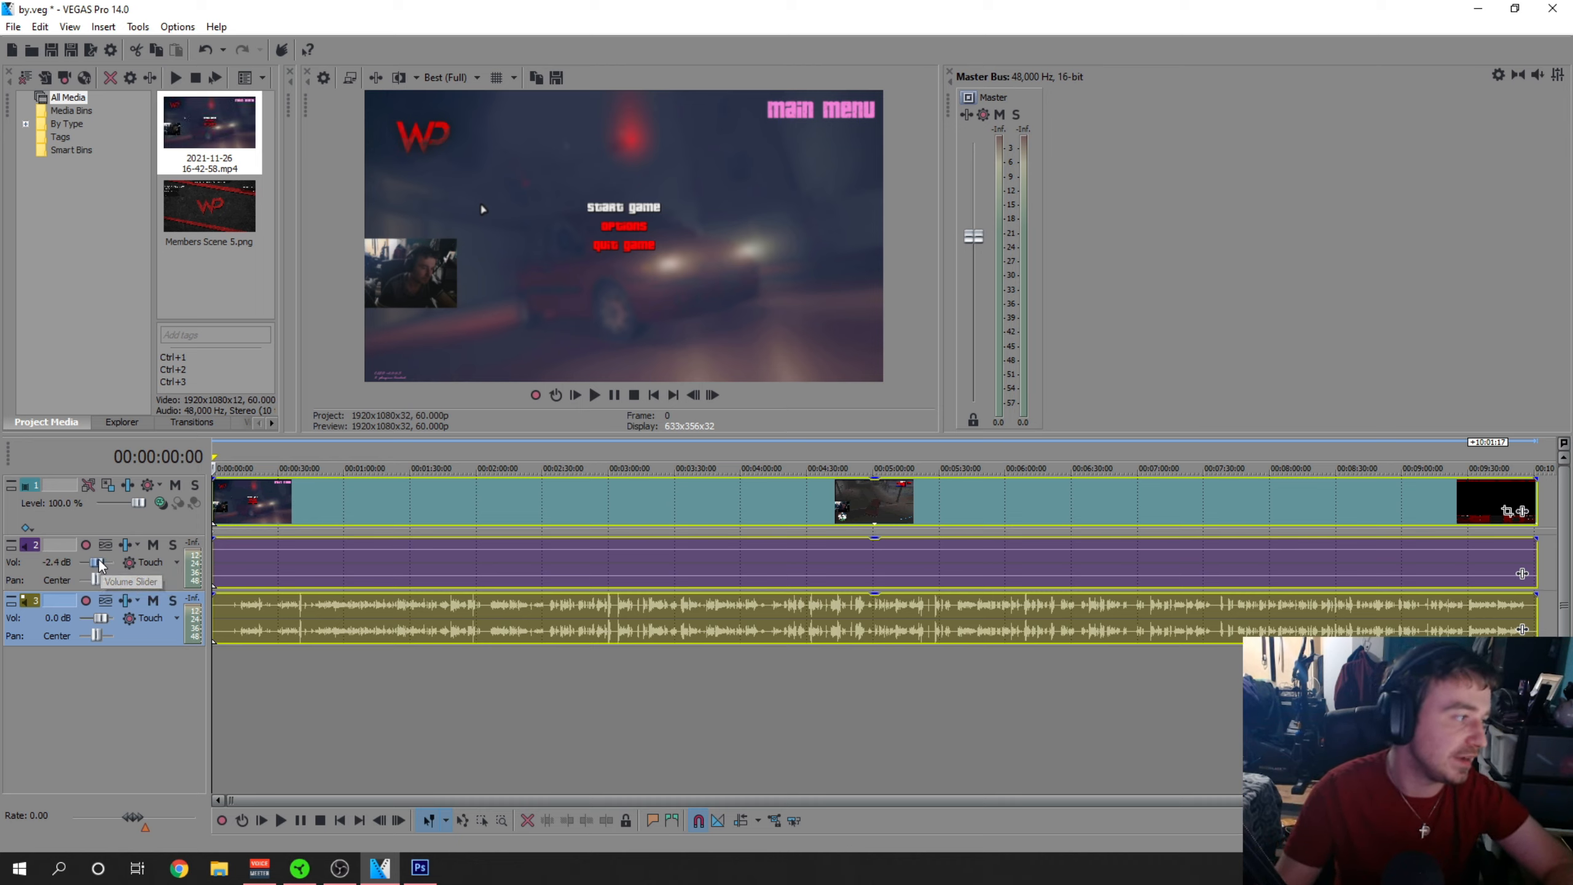
Lower the purple audio track's volume slightly, and reset it to 0 dB
drag(103, 564, 100, 569)
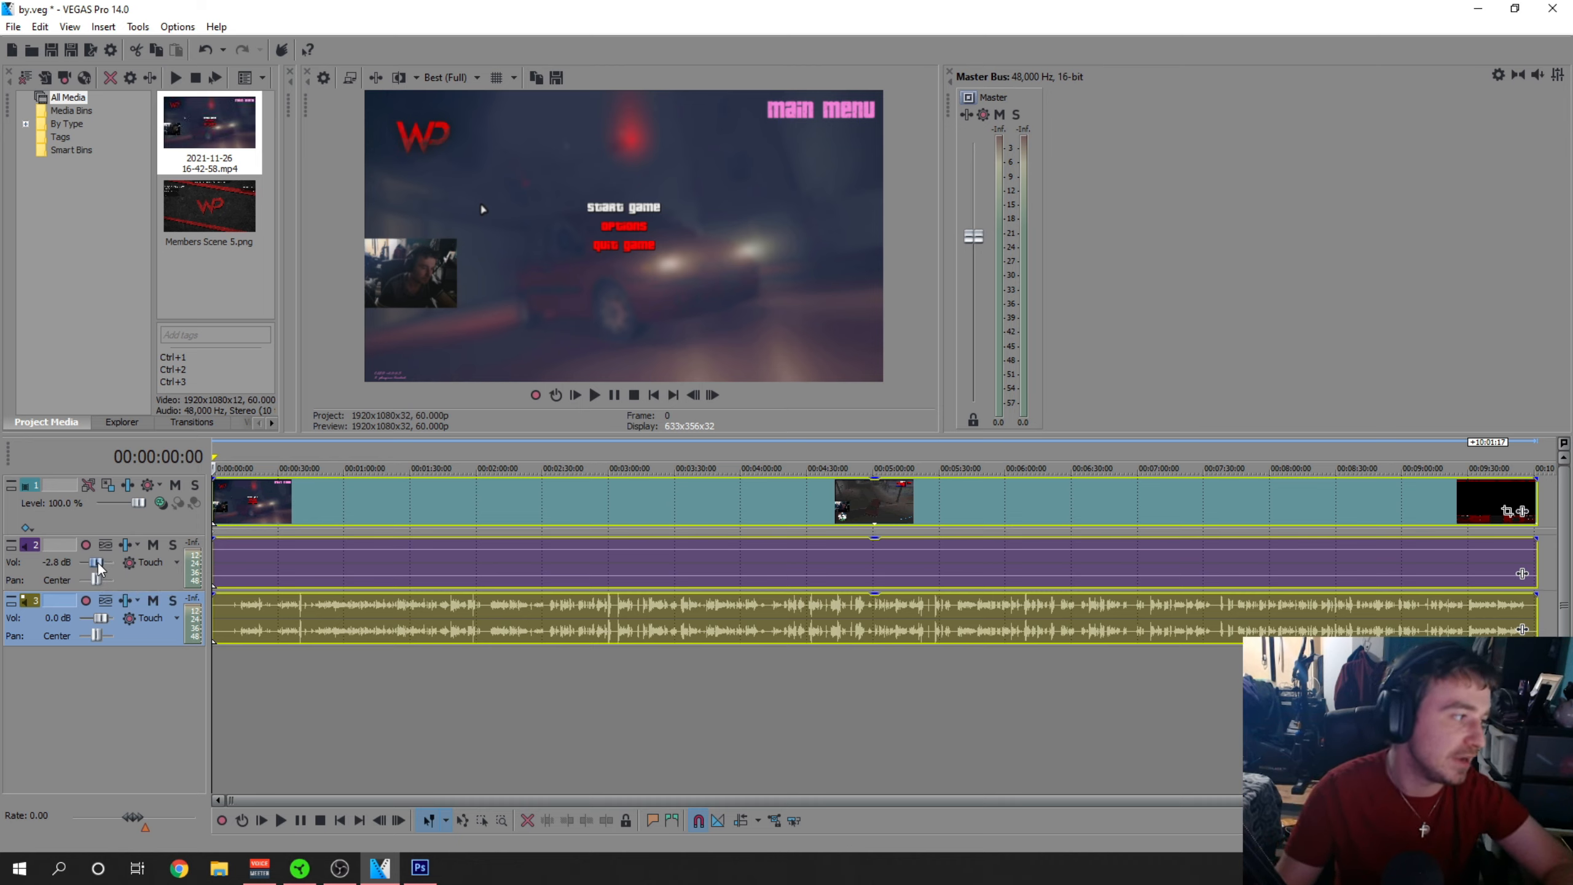
double_click(56, 563)
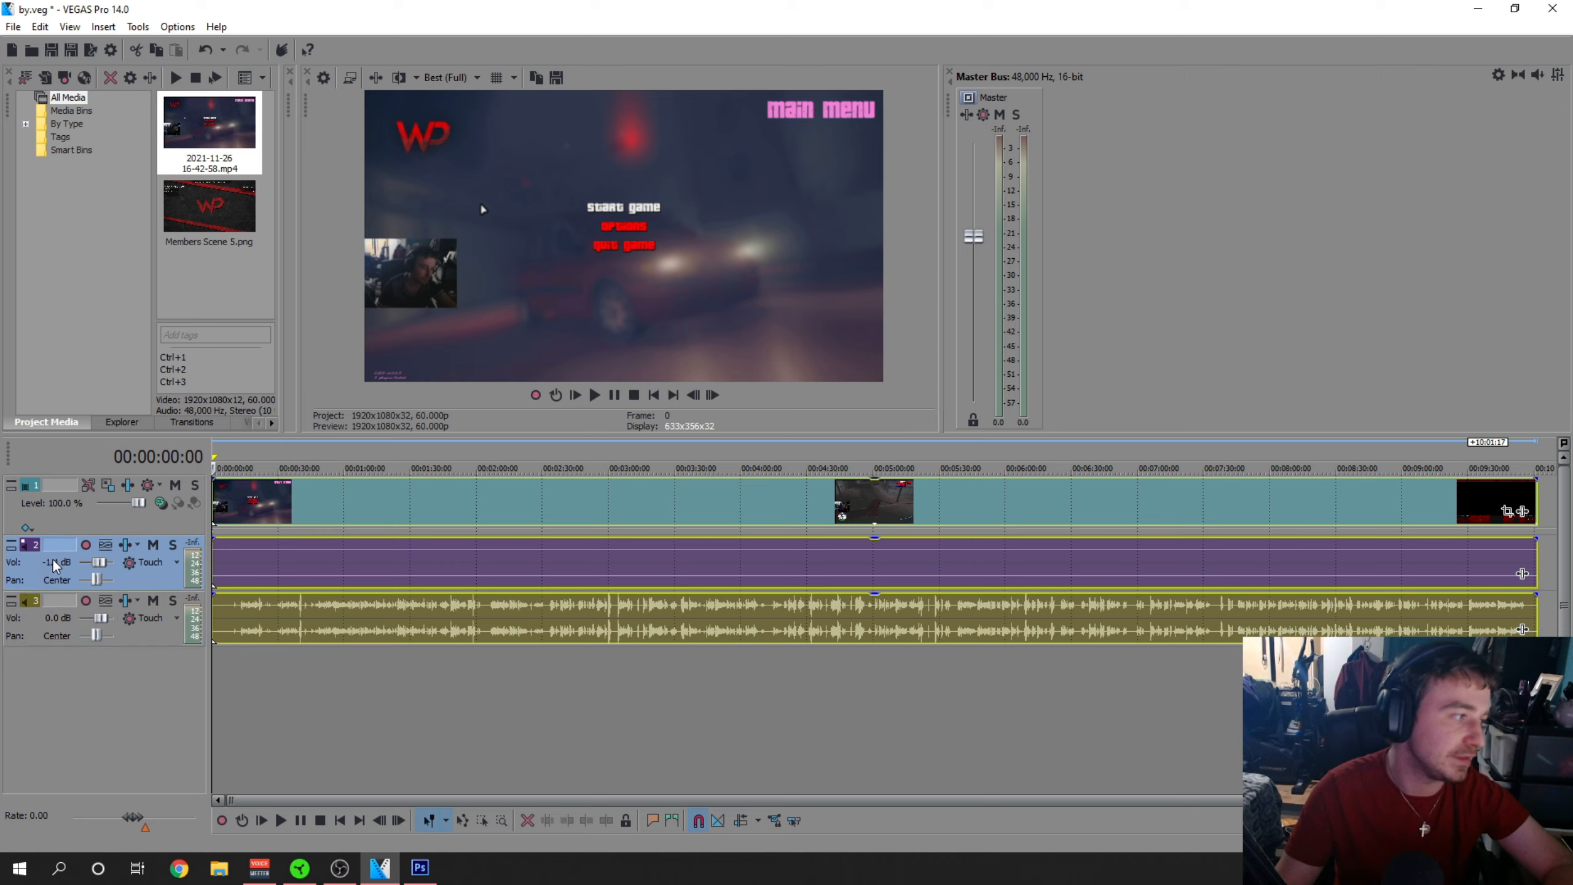
text(0)
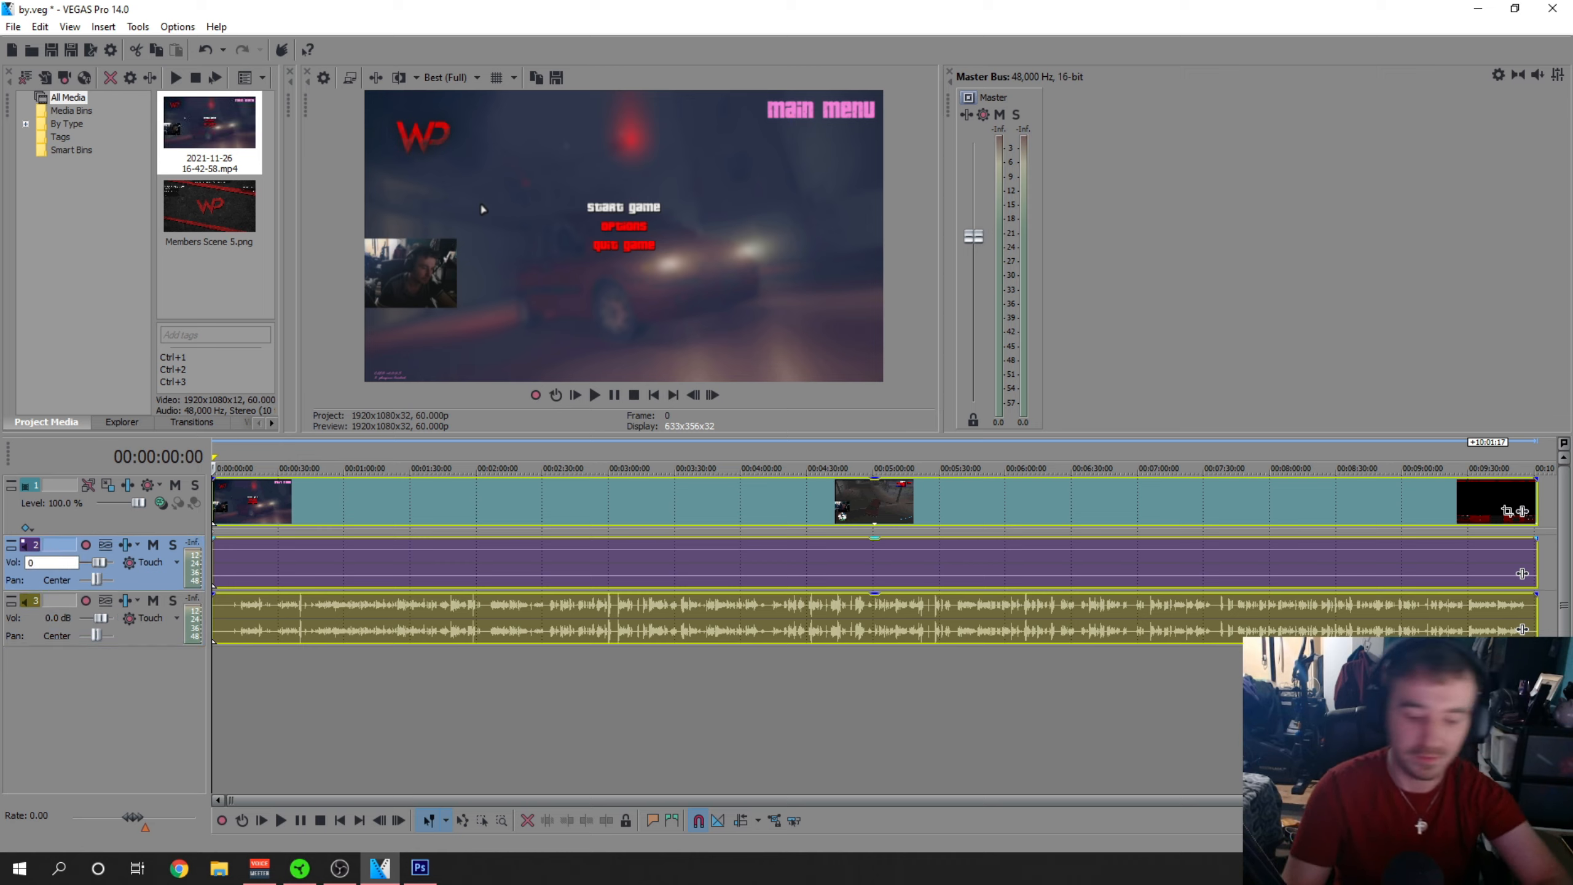
key(Return)
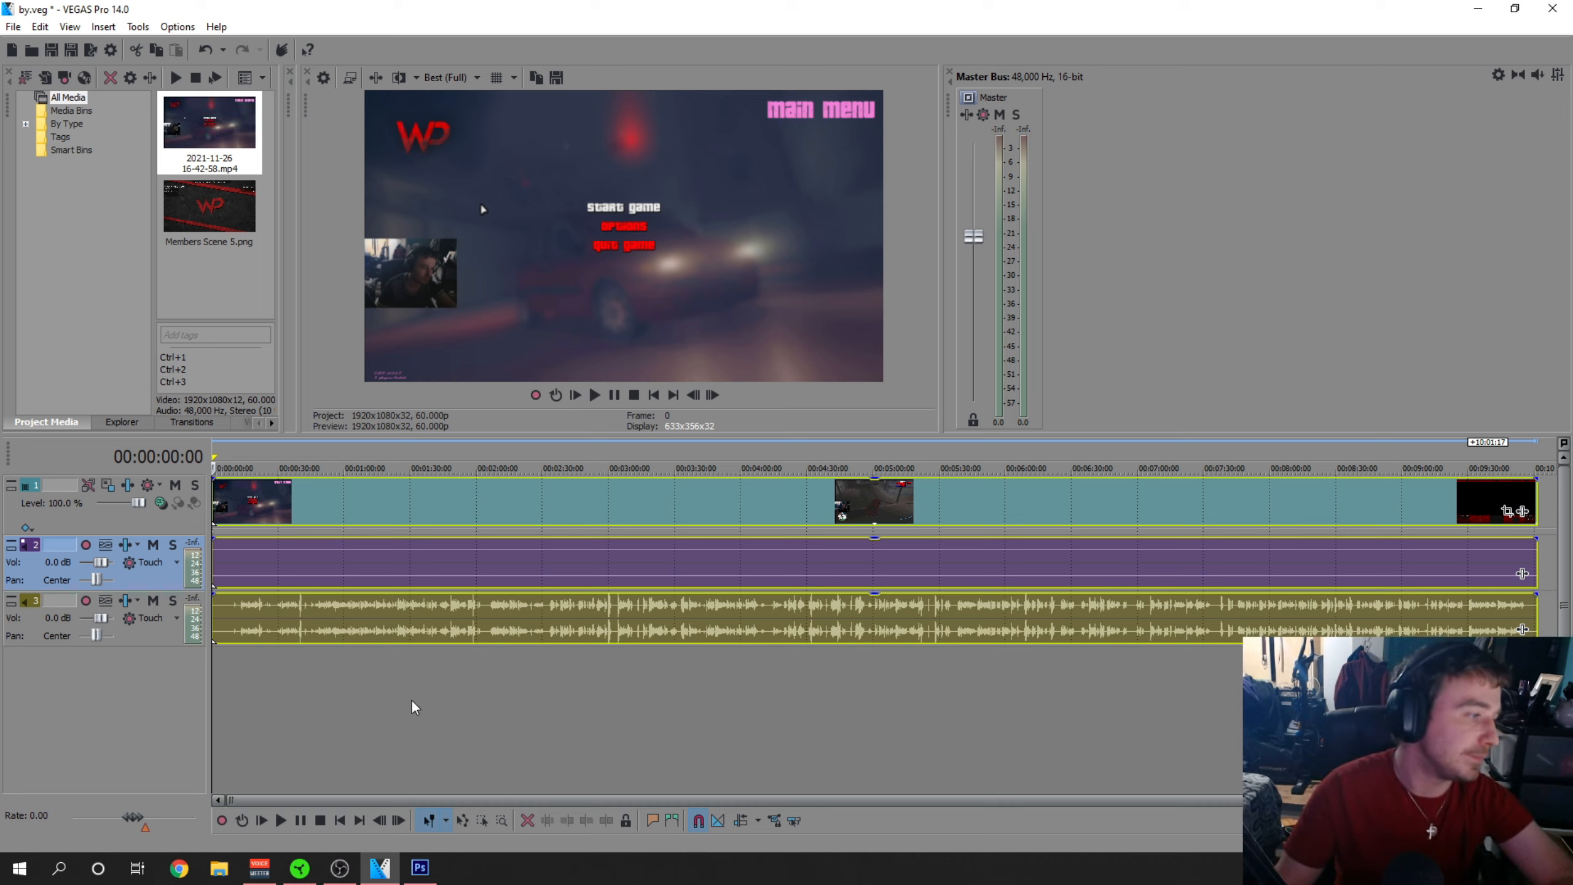
Examine the loud audio spike near 40 seconds and play from about 45 seconds to find where the video should start
scroll(342, 672, up, 5)
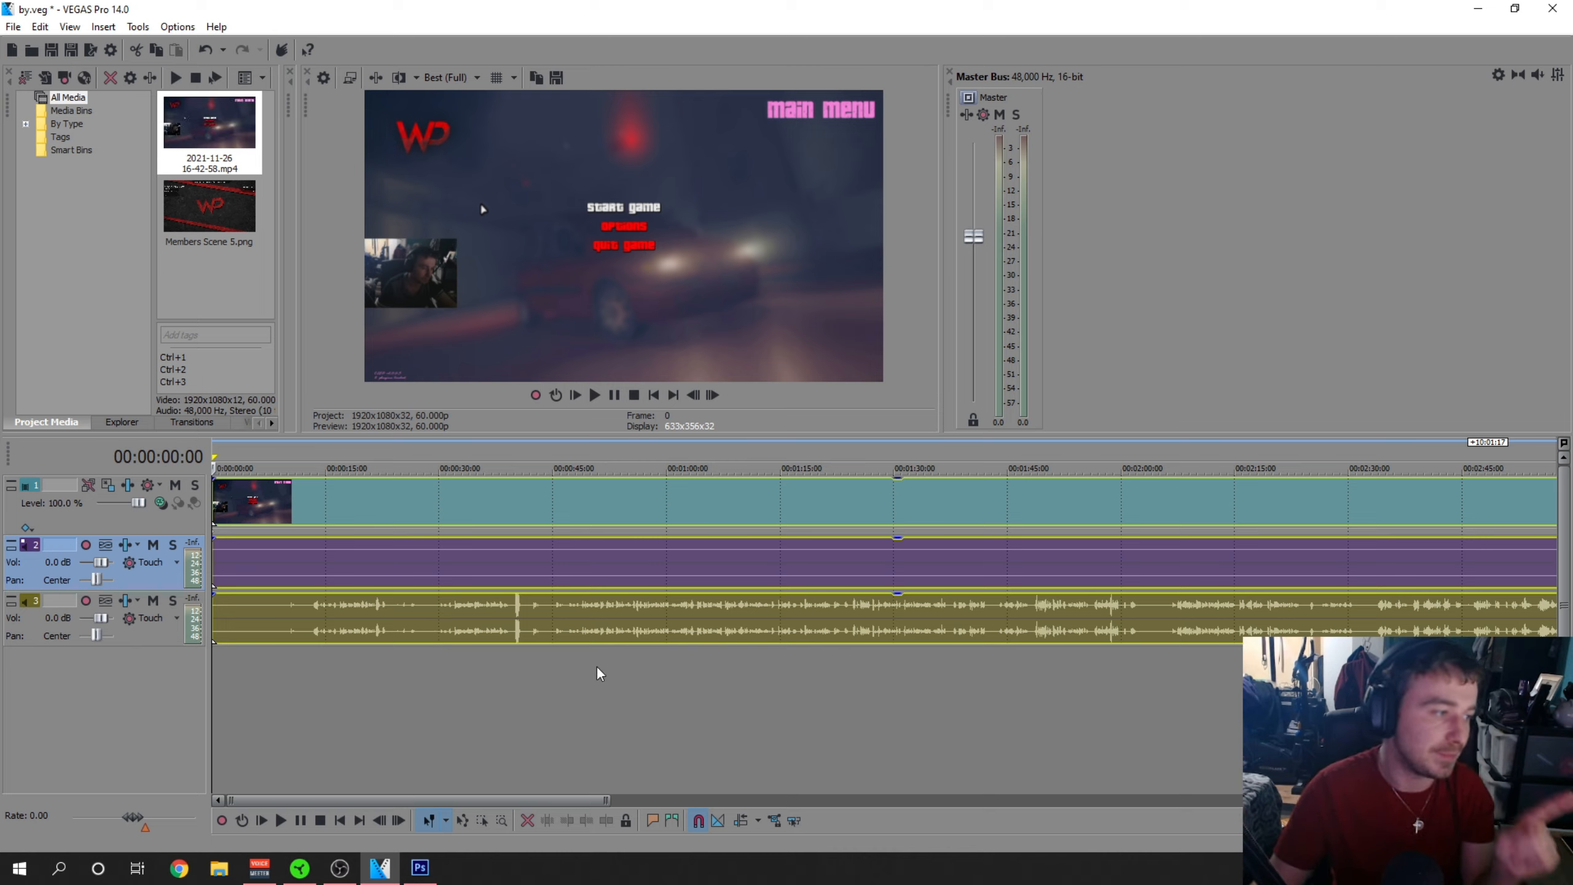
click(521, 658)
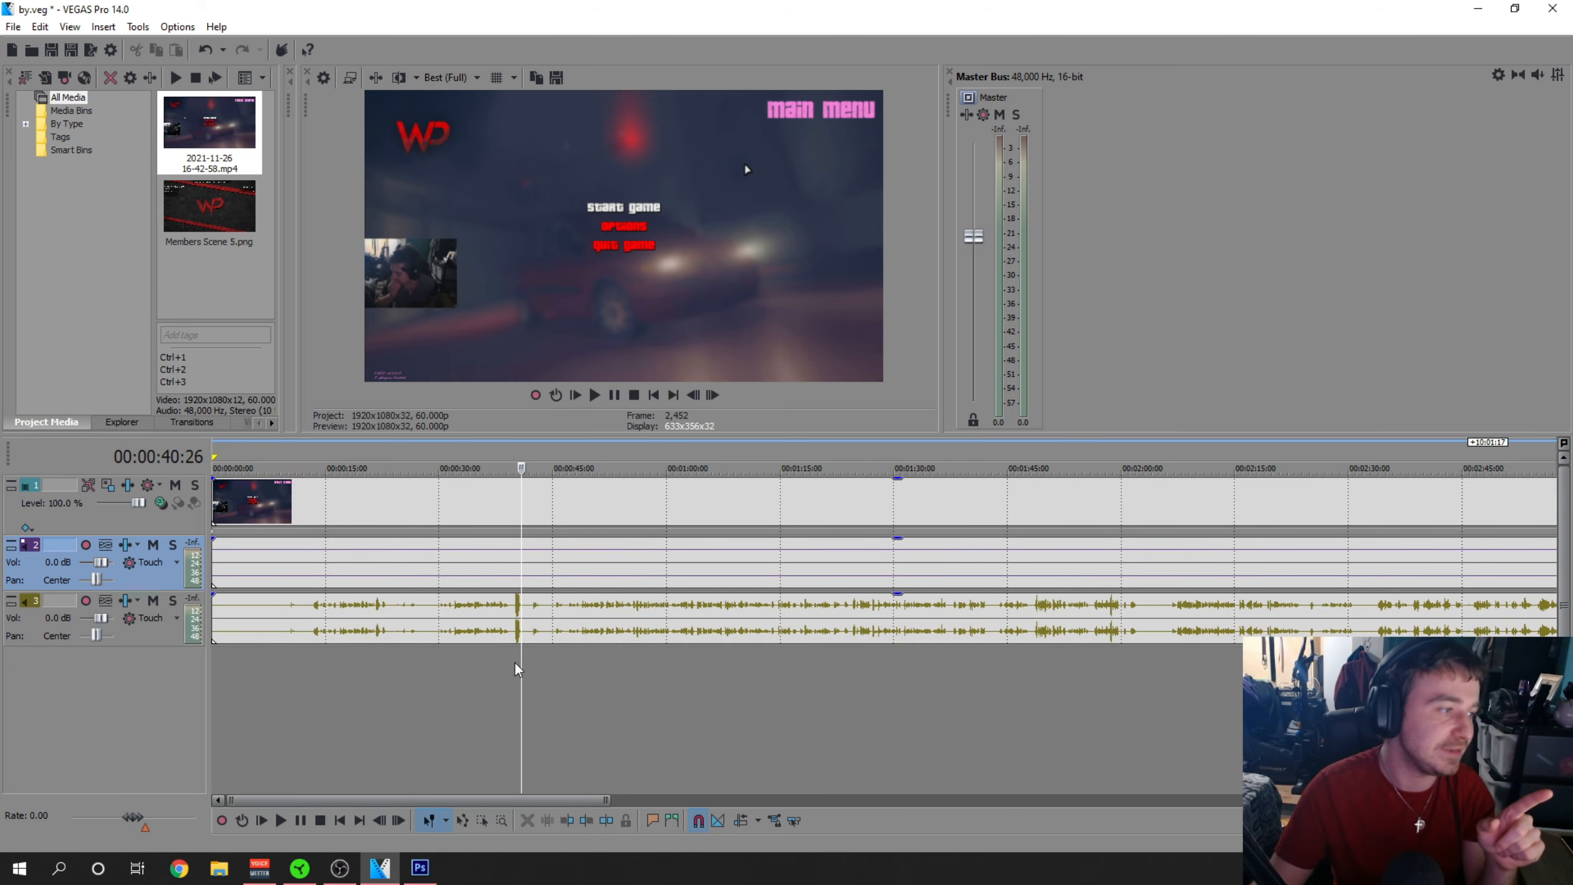
scroll(620, 657, up, 5)
click(846, 664)
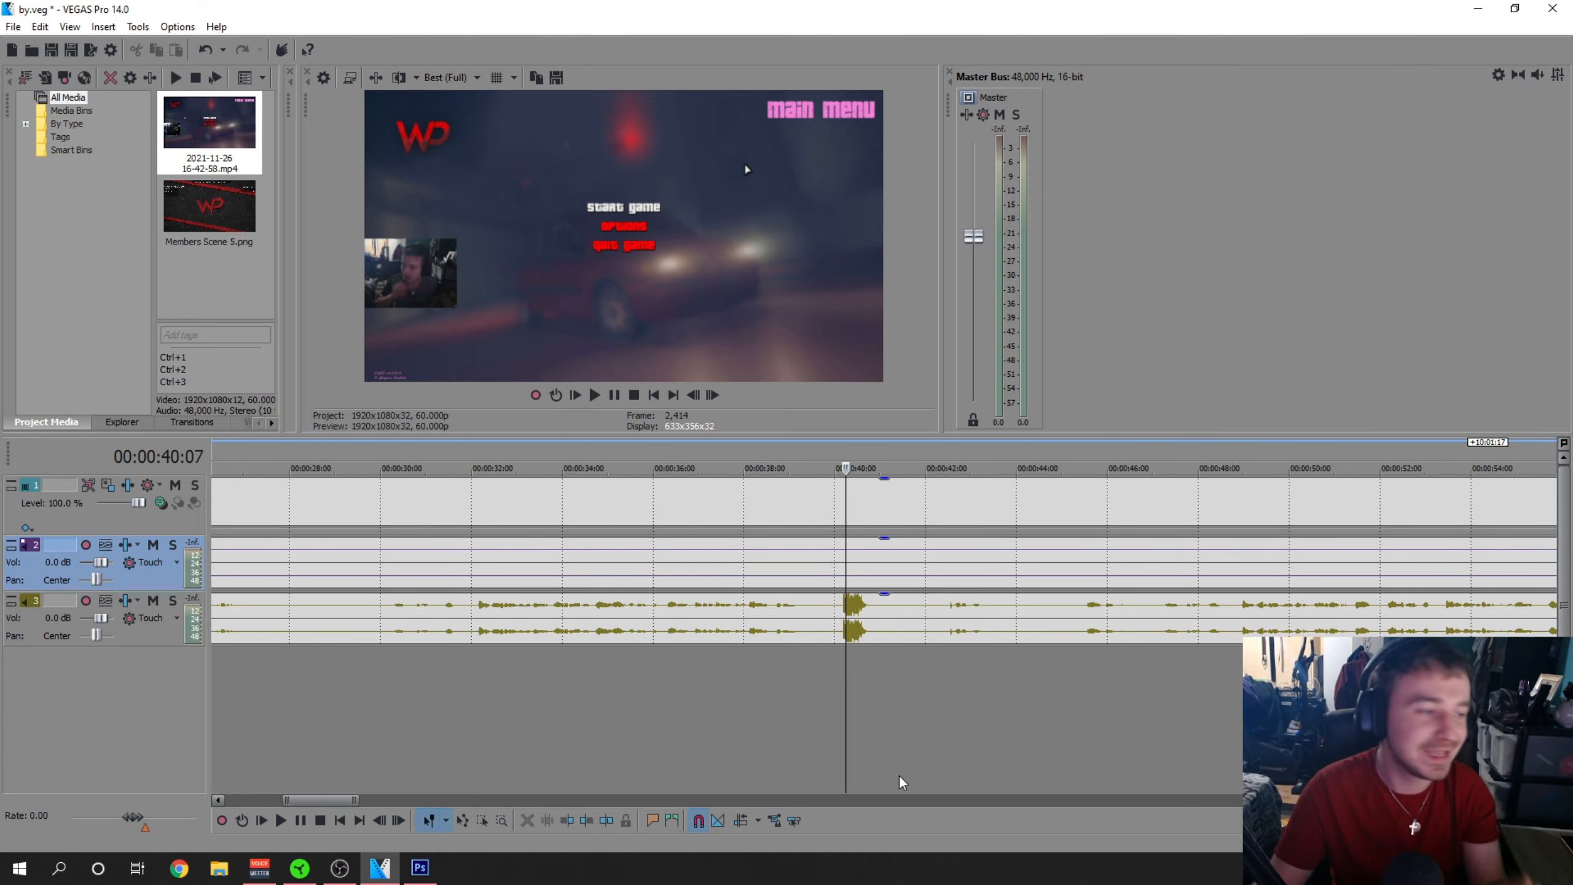
scroll(1115, 691, down, 5)
click(895, 682)
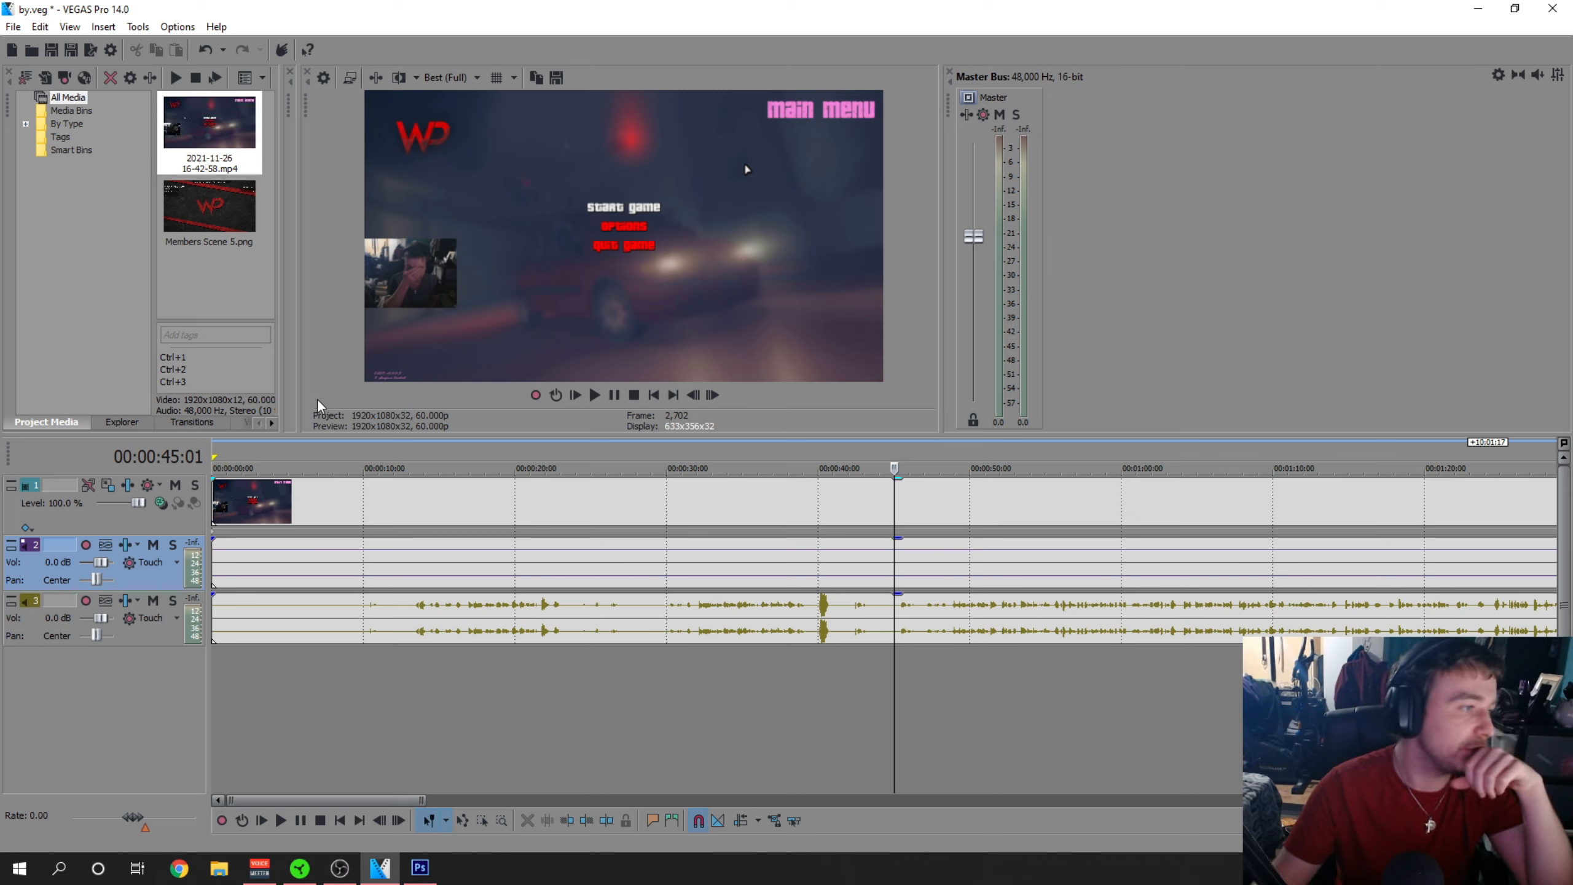
click(595, 394)
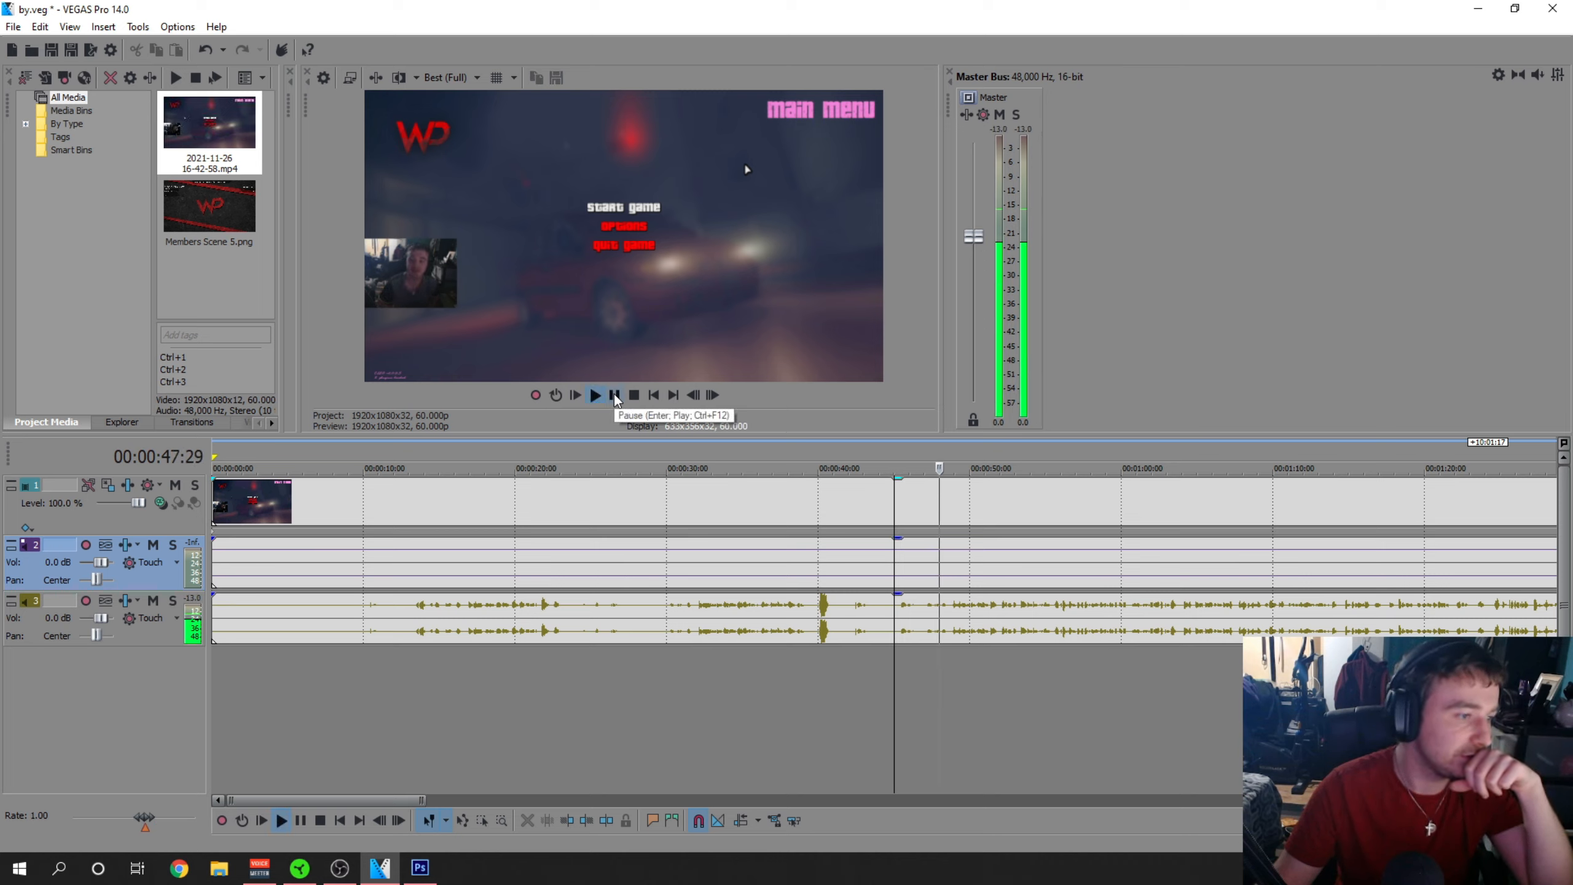
click(615, 395)
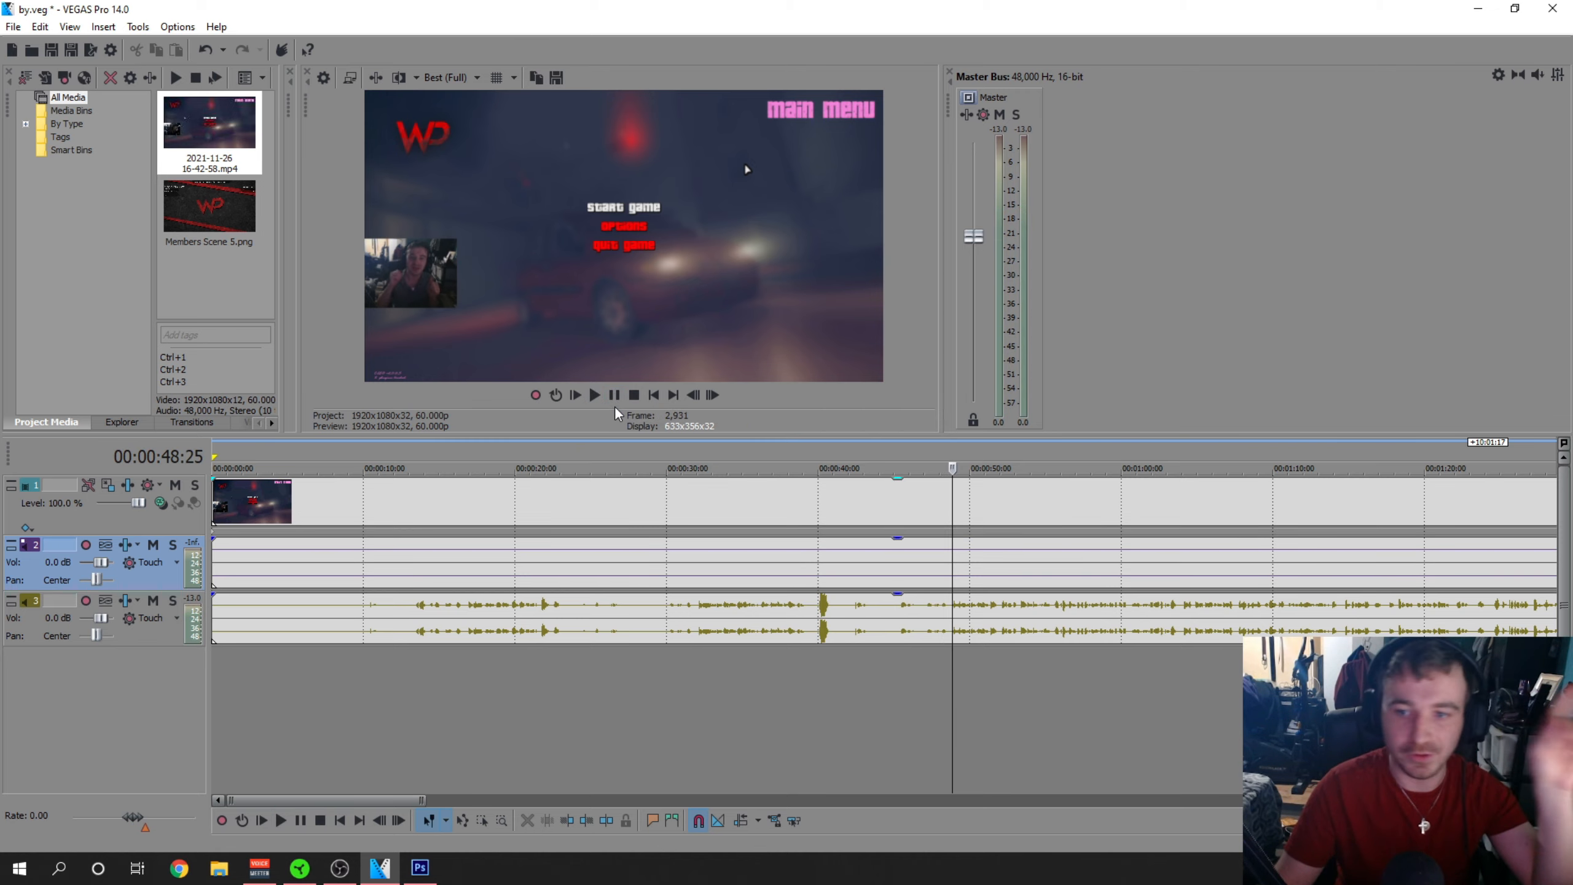
Split the clip and its audio at 00:00:48:27 and delete the section before the cut
scroll(1016, 675, up, 10)
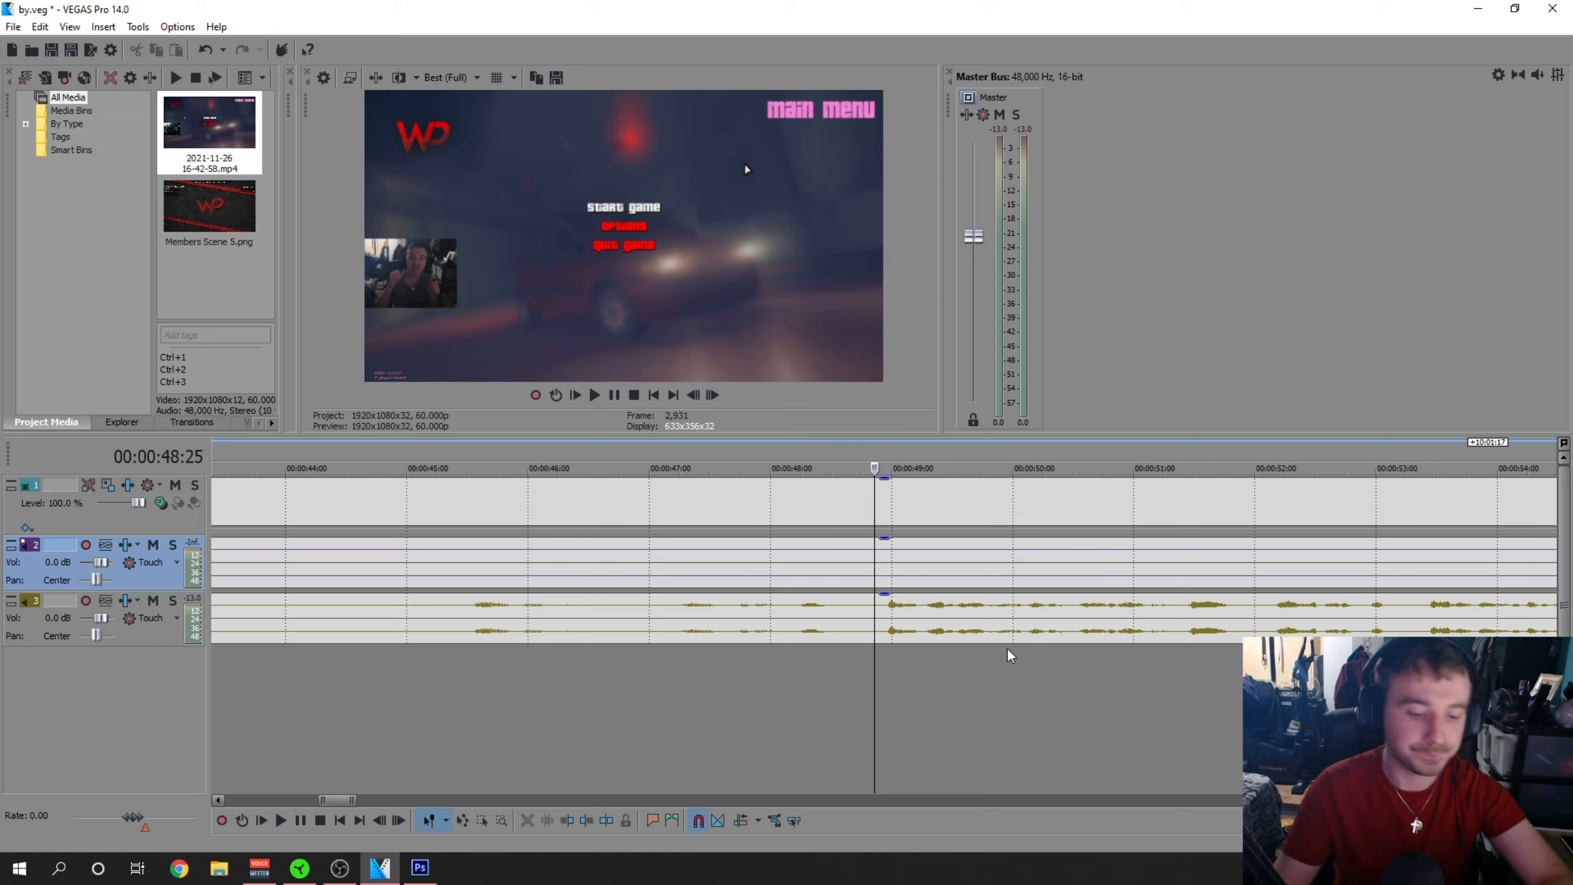
click(882, 669)
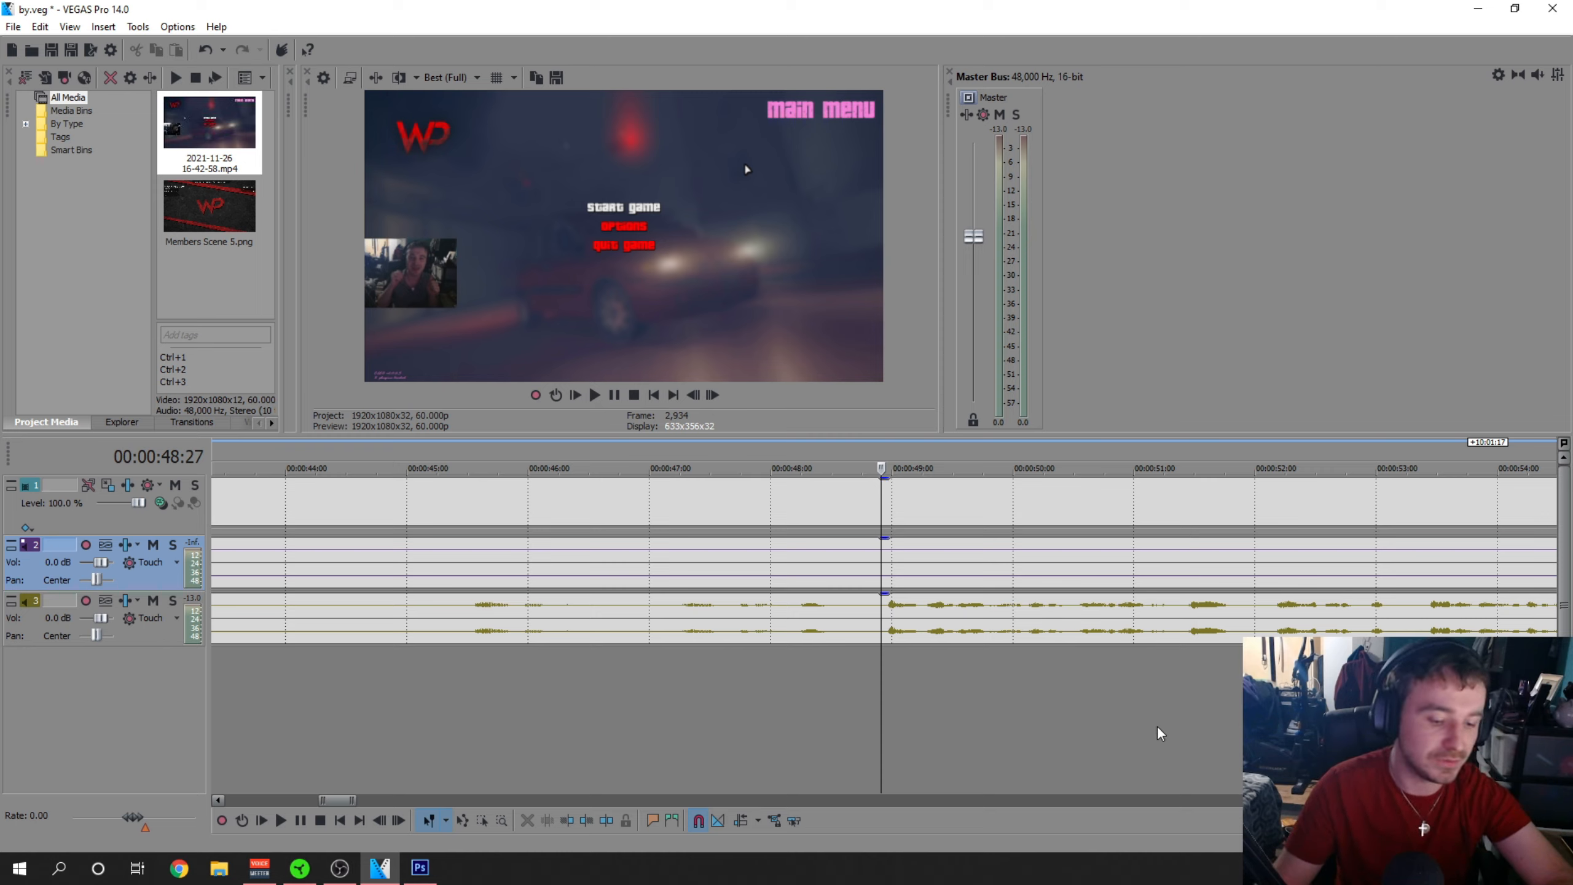
key(s)
click(776, 493)
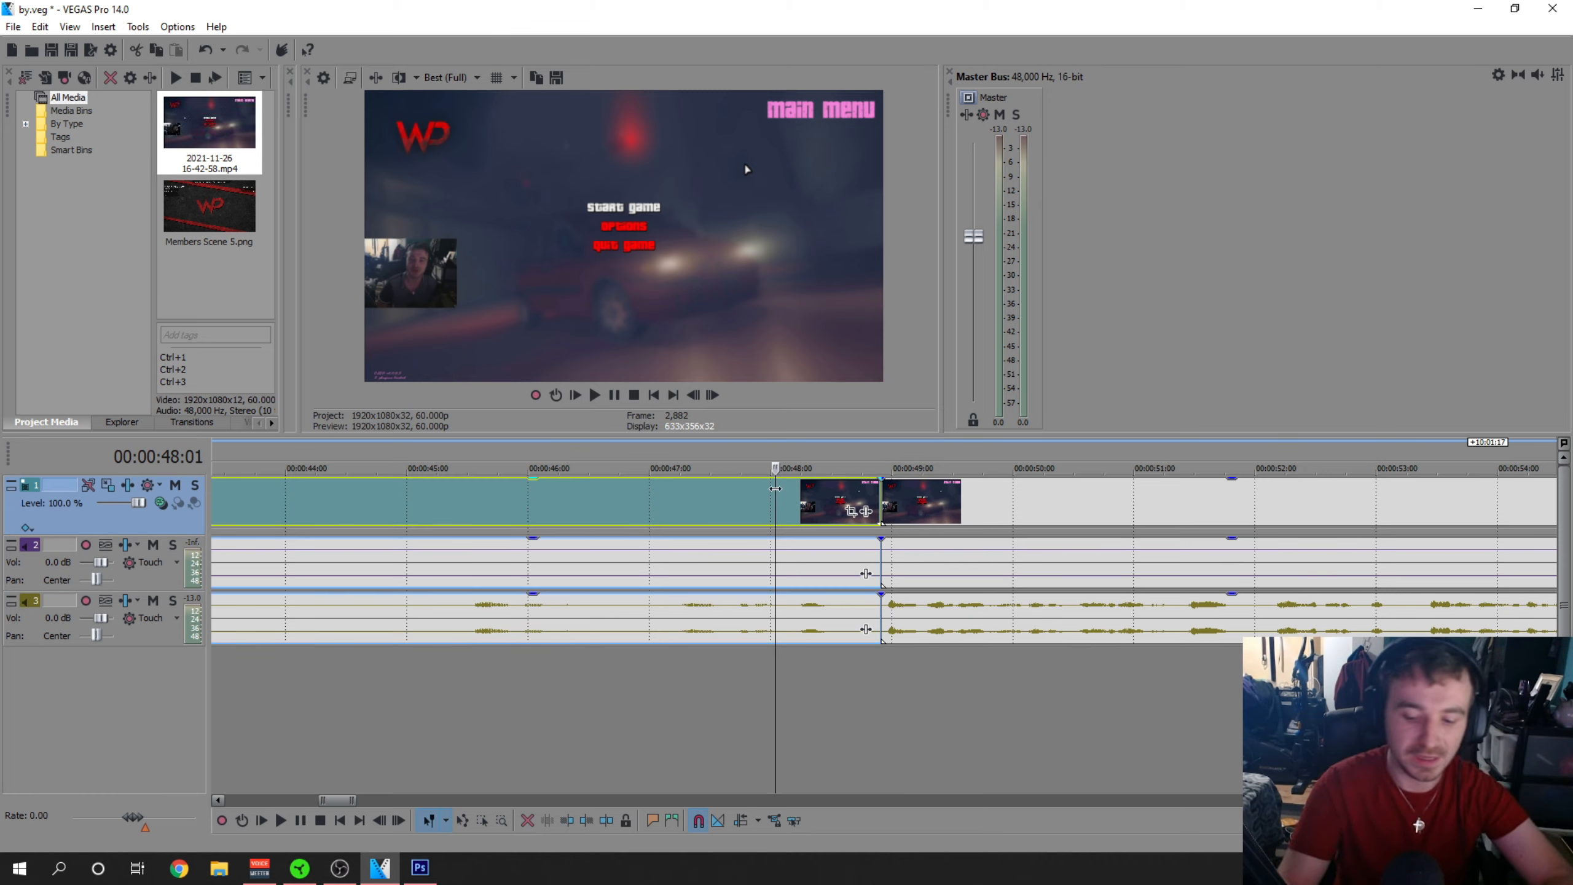
key(Delete)
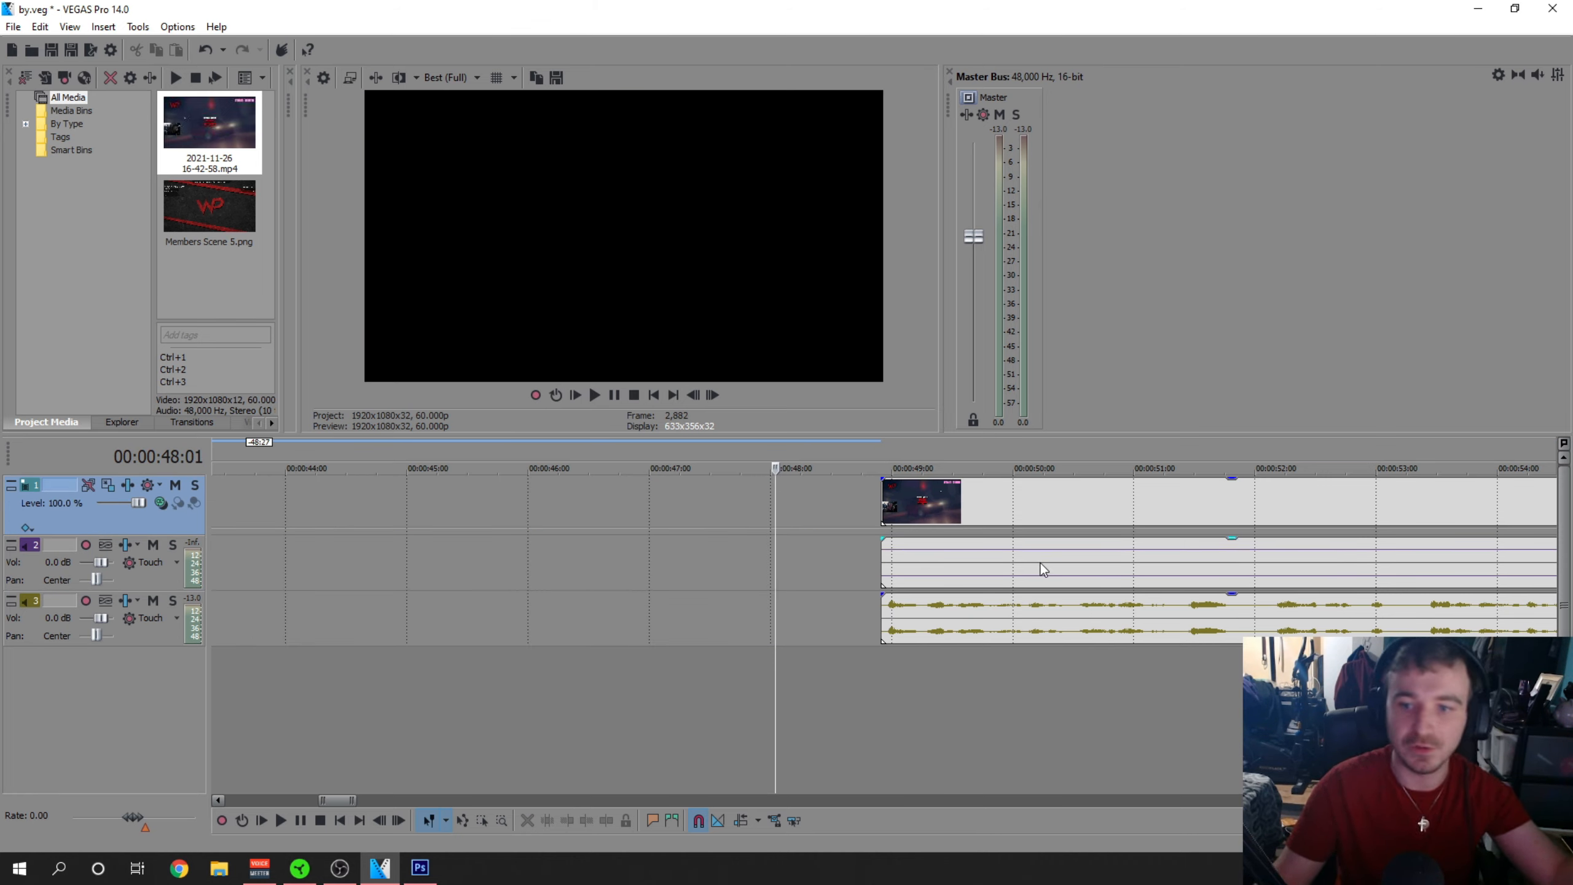
Move the remaining clip and its audio to the start of the timeline and play back the opening seconds
scroll(861, 564, down, 15)
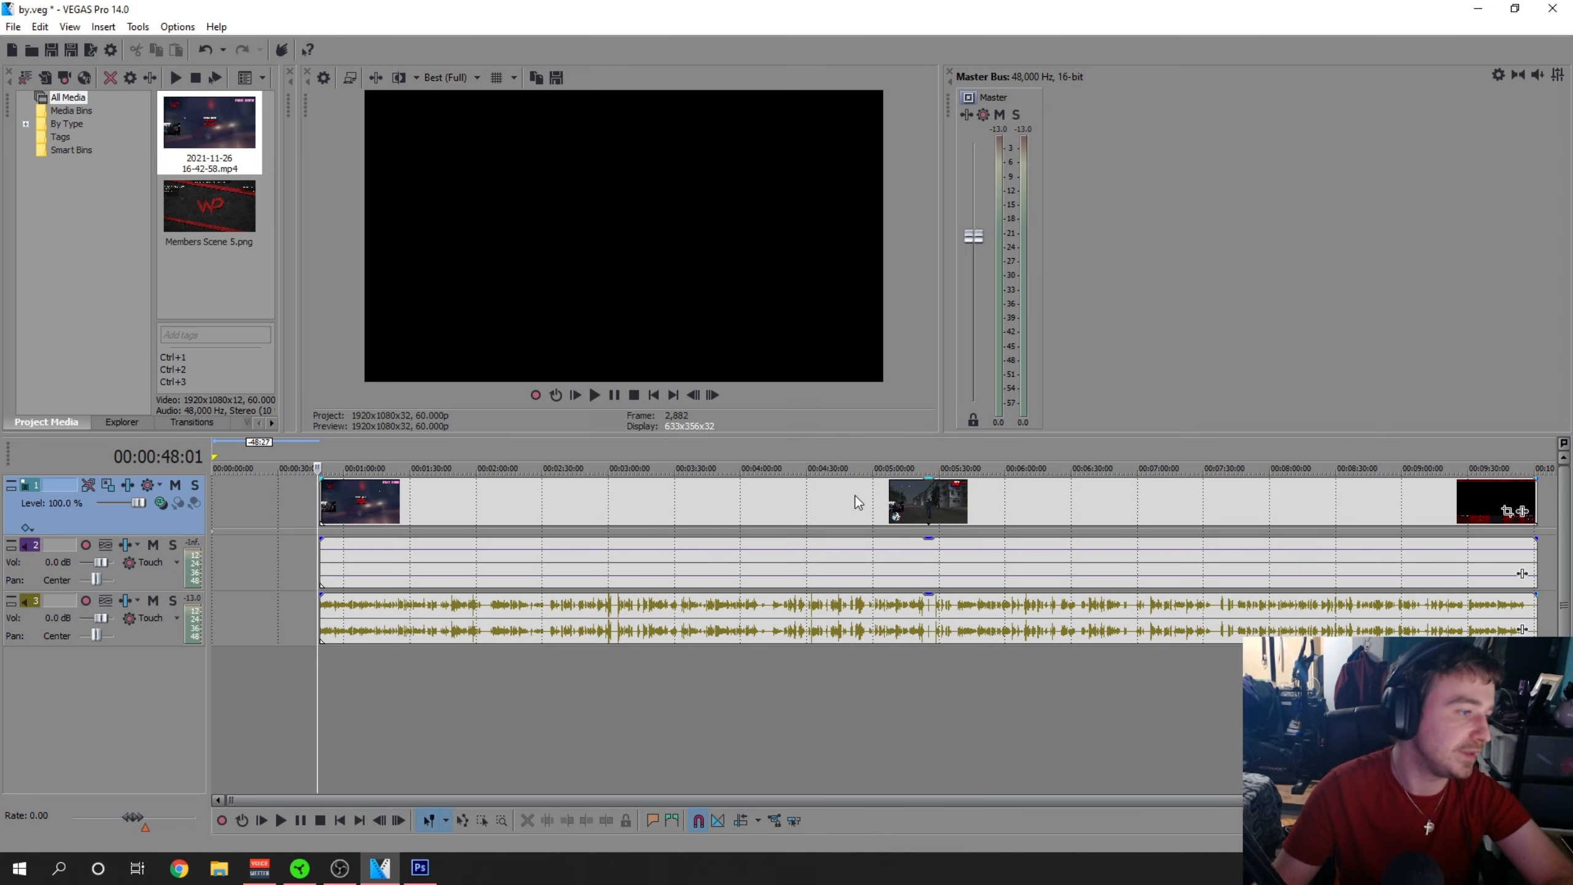
drag(856, 496, 746, 496)
click(218, 666)
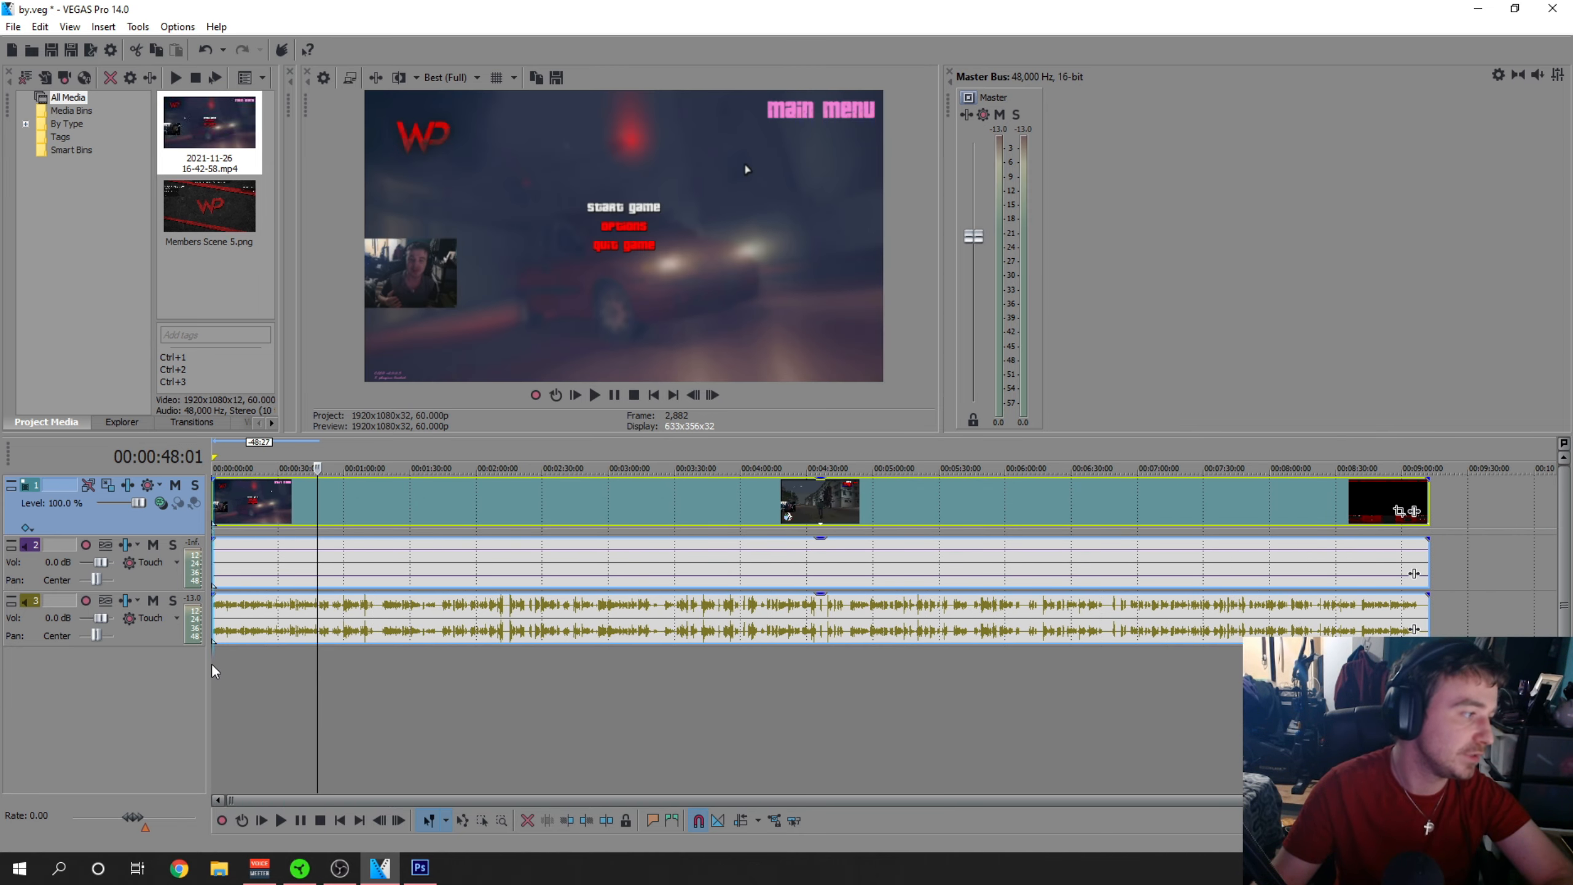
click(595, 395)
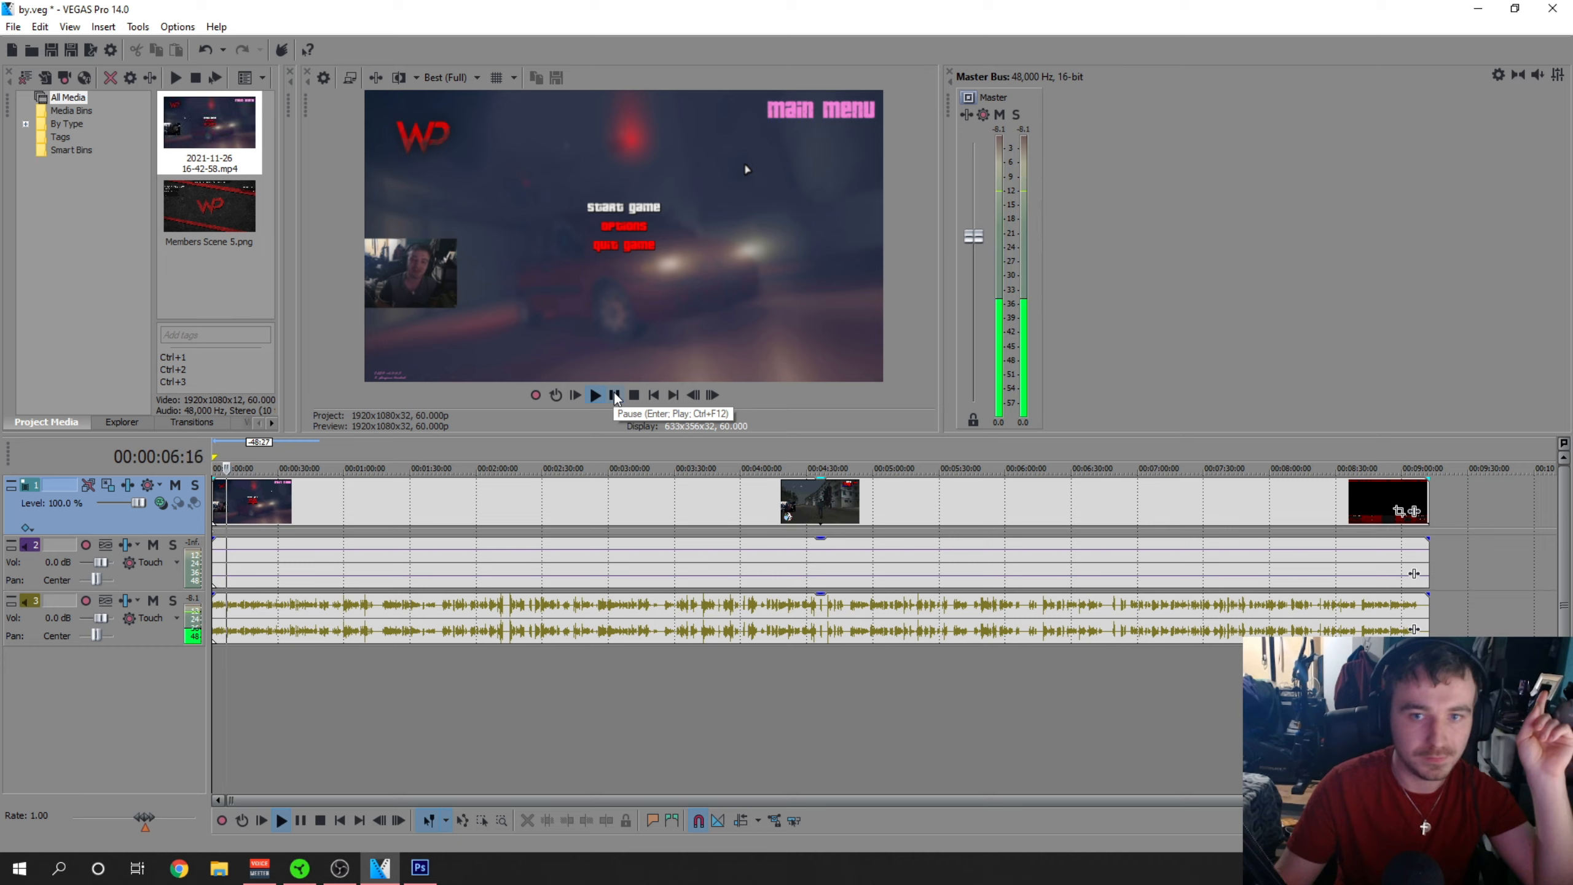
click(615, 396)
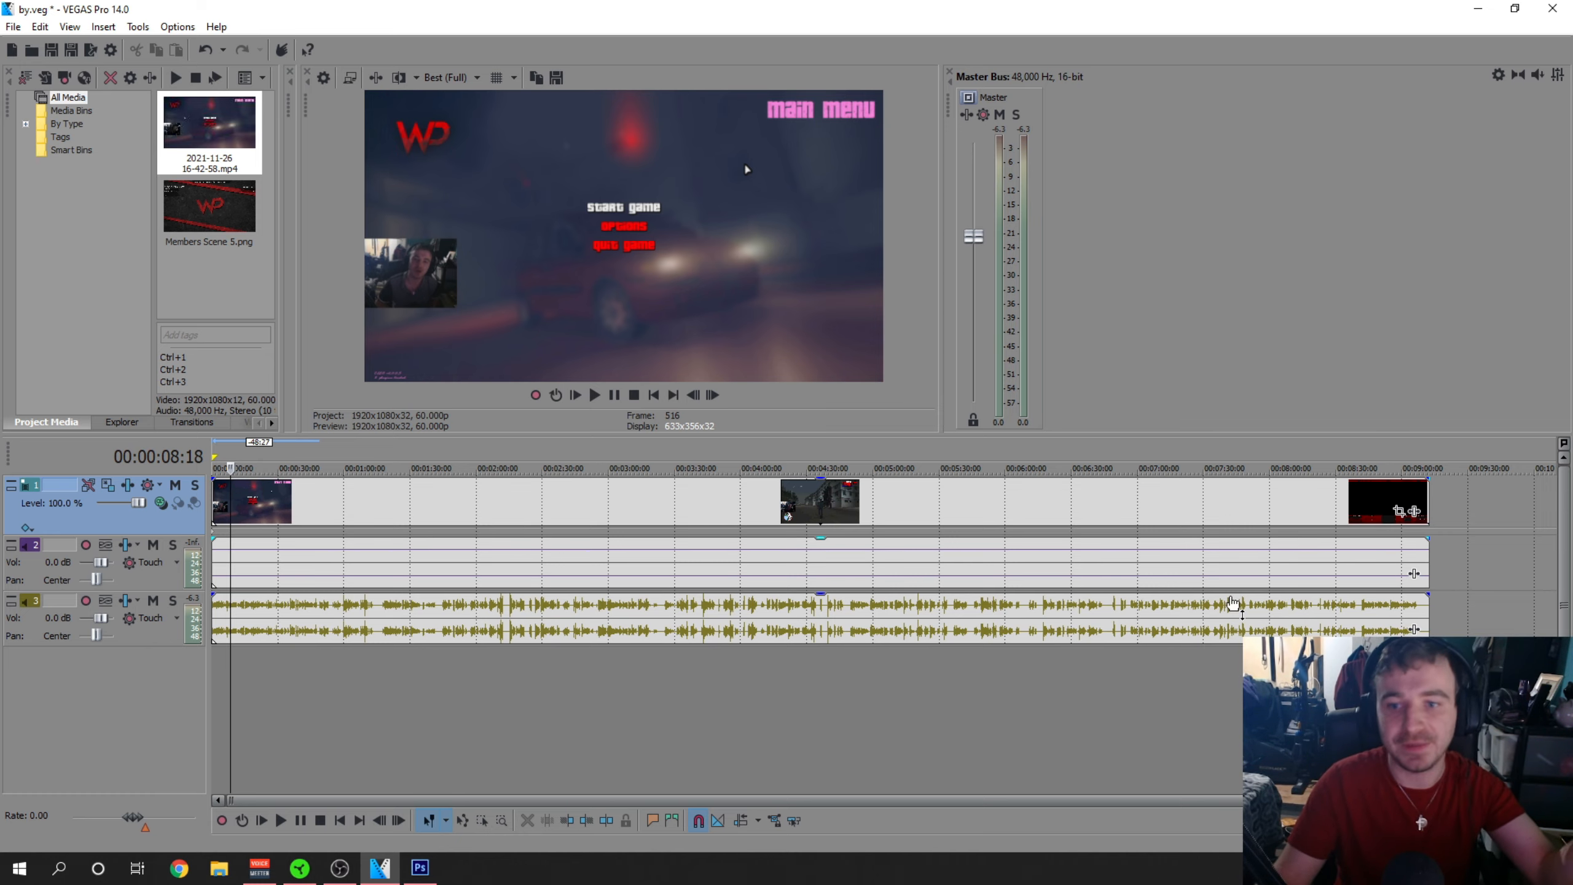
Add a short fade-in of well under one second to the start of the video event, and preview it
click(214, 662)
scroll(576, 751, up, 10)
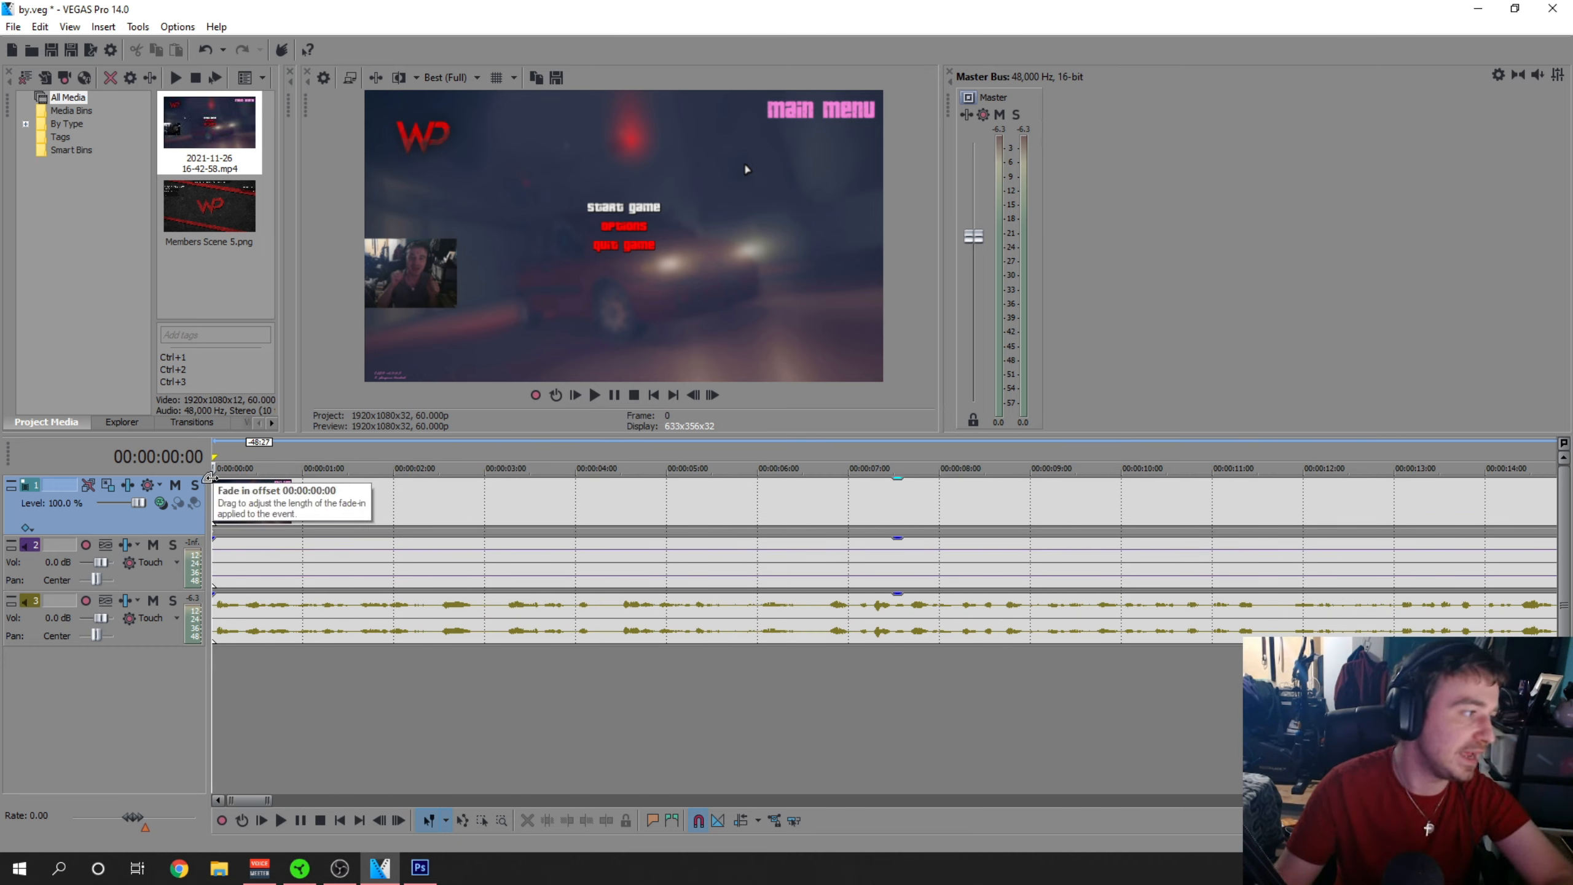
click(211, 478)
mouse_move(212, 477)
mouse_down()
mouse_move(310, 518)
mouse_move(239, 500)
mouse_up()
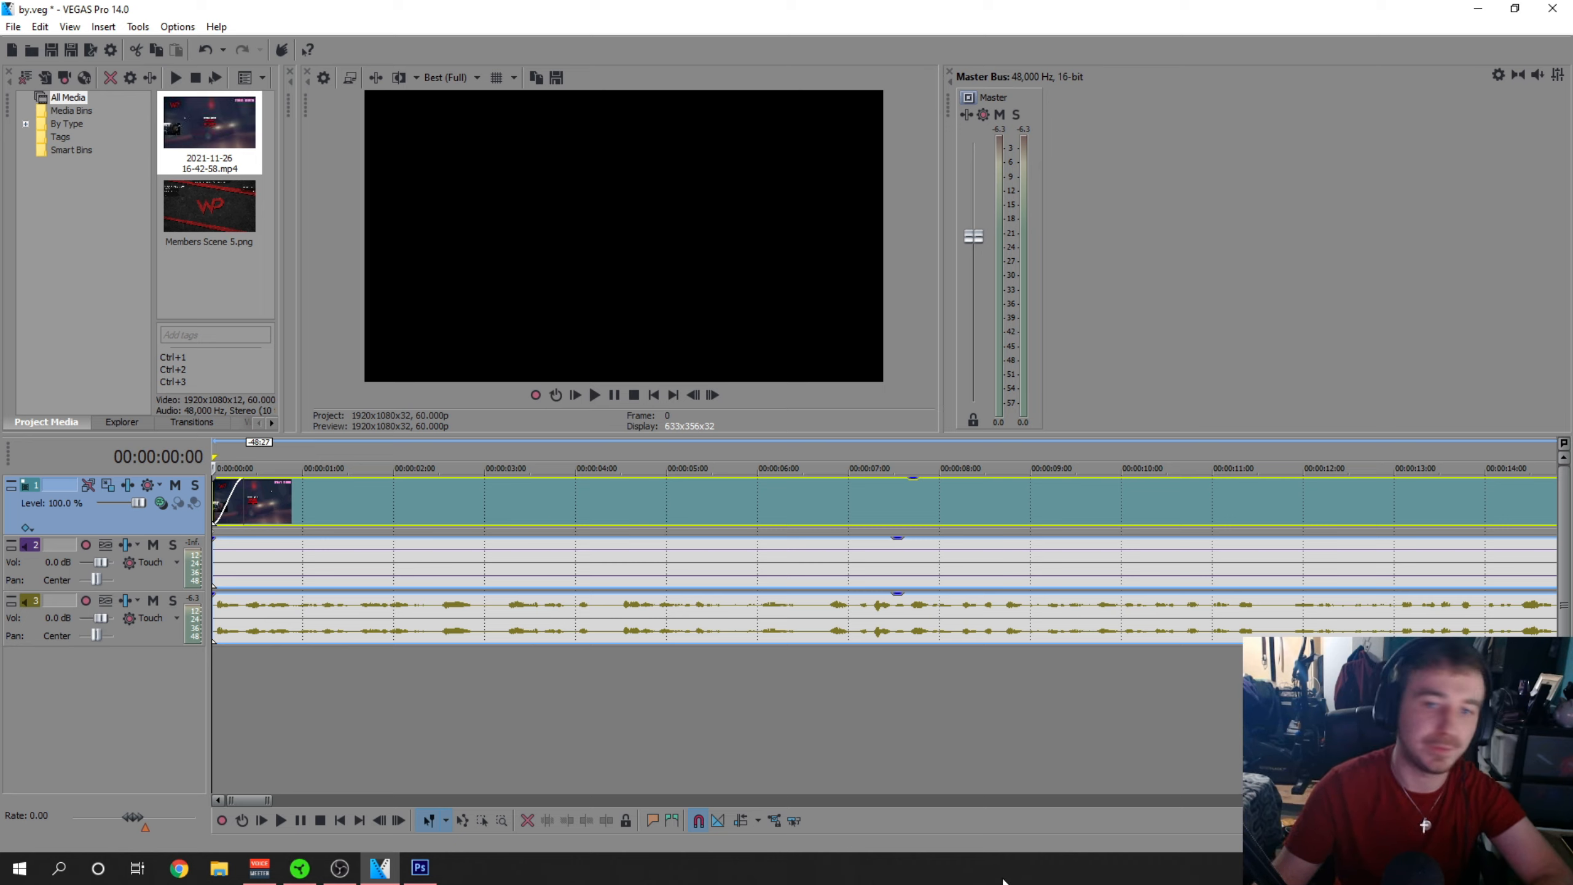
key(space)
key(space)
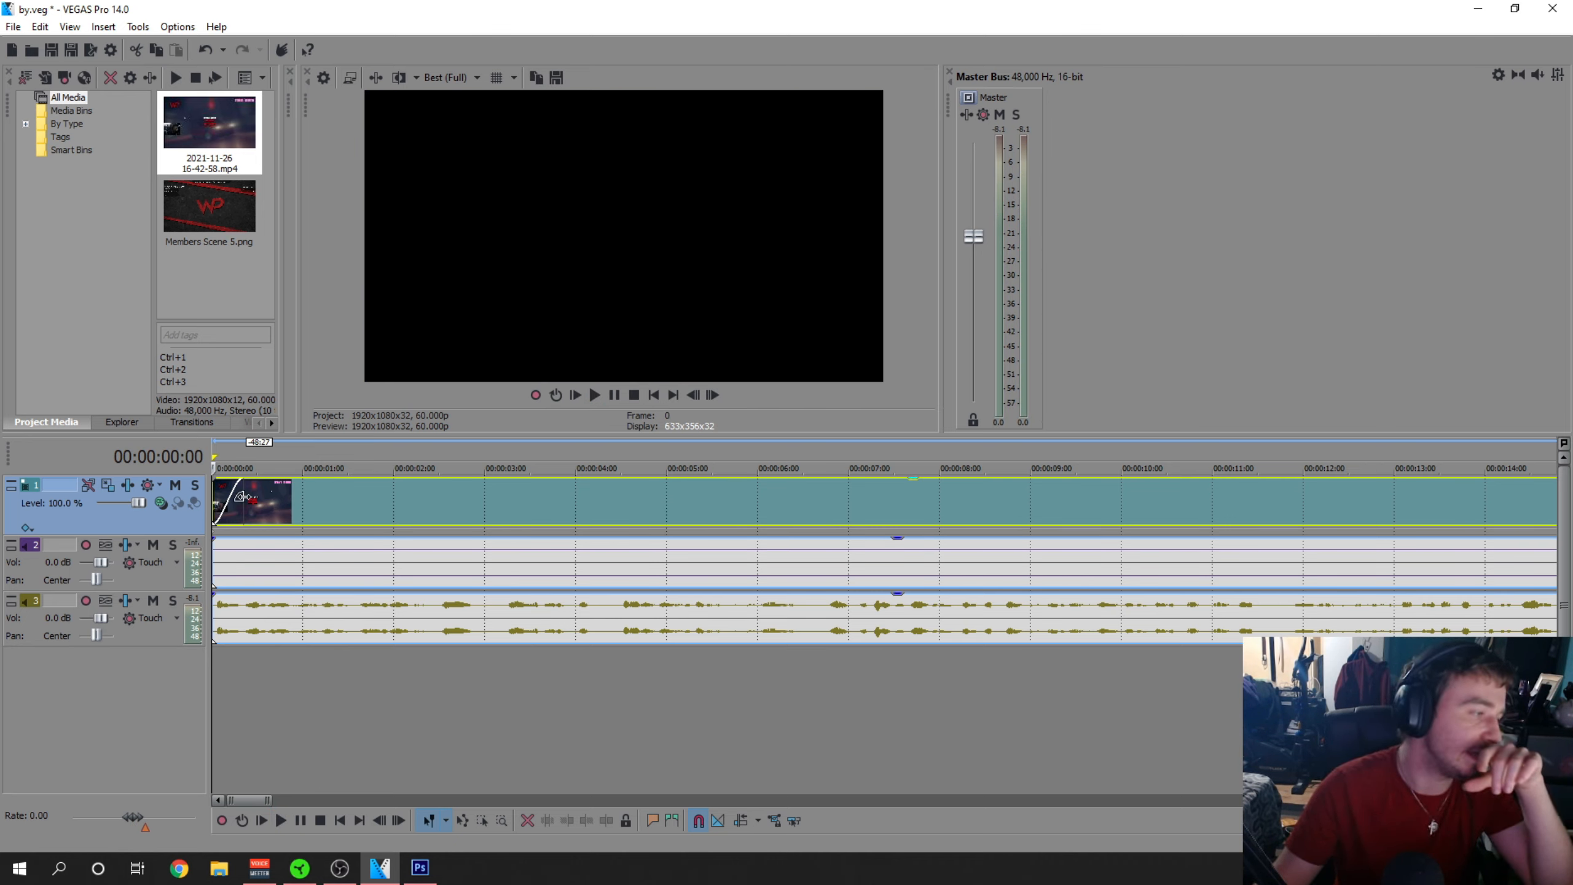
drag(241, 496, 244, 496)
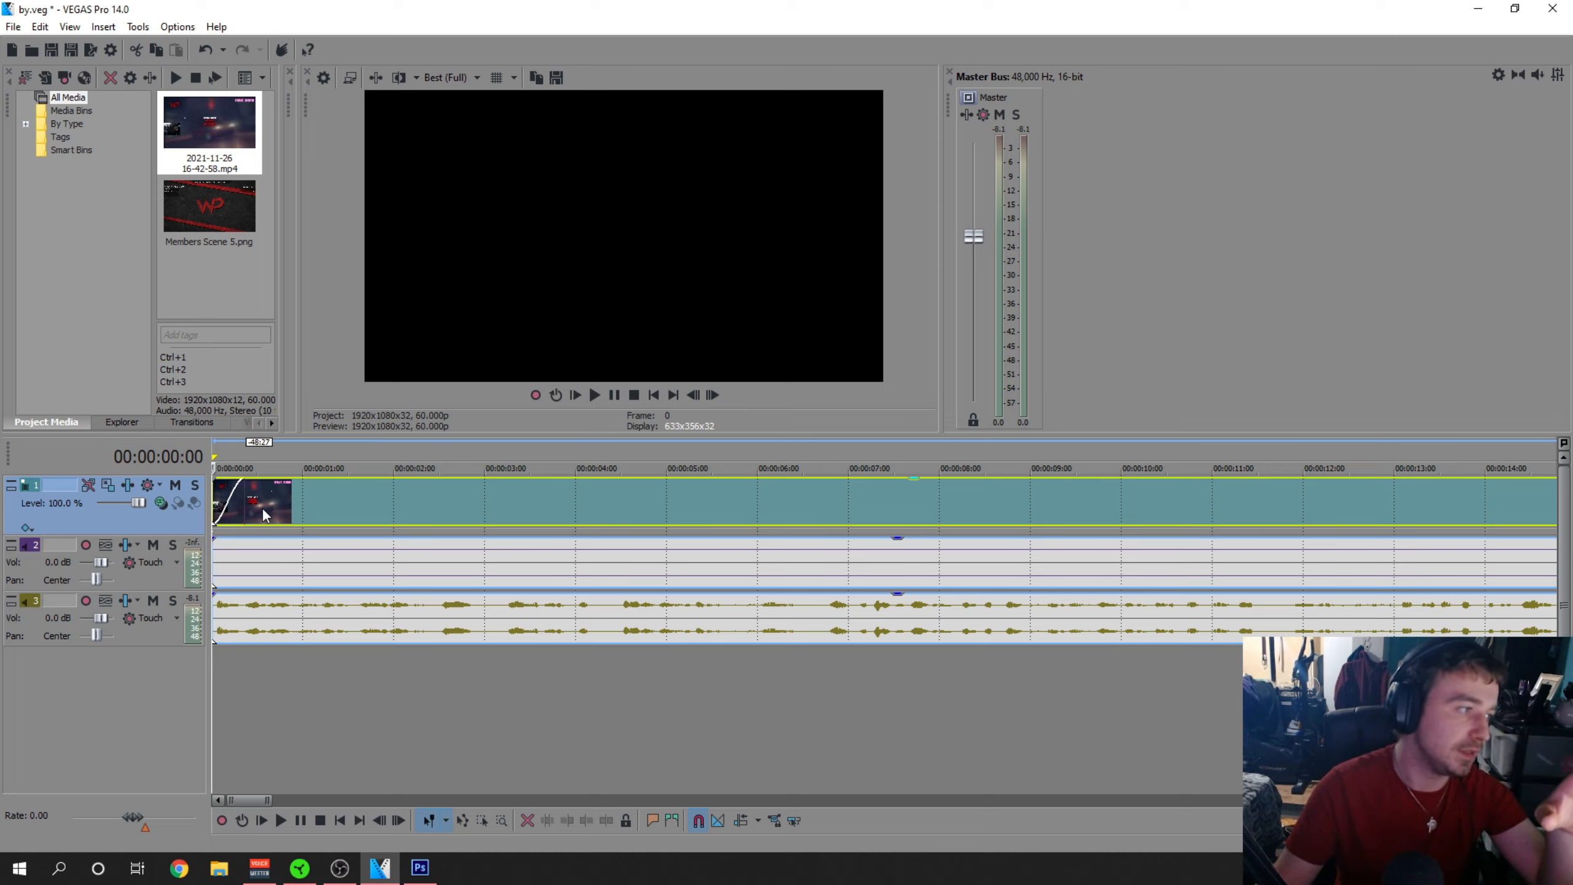
scroll(1115, 744, down, 10)
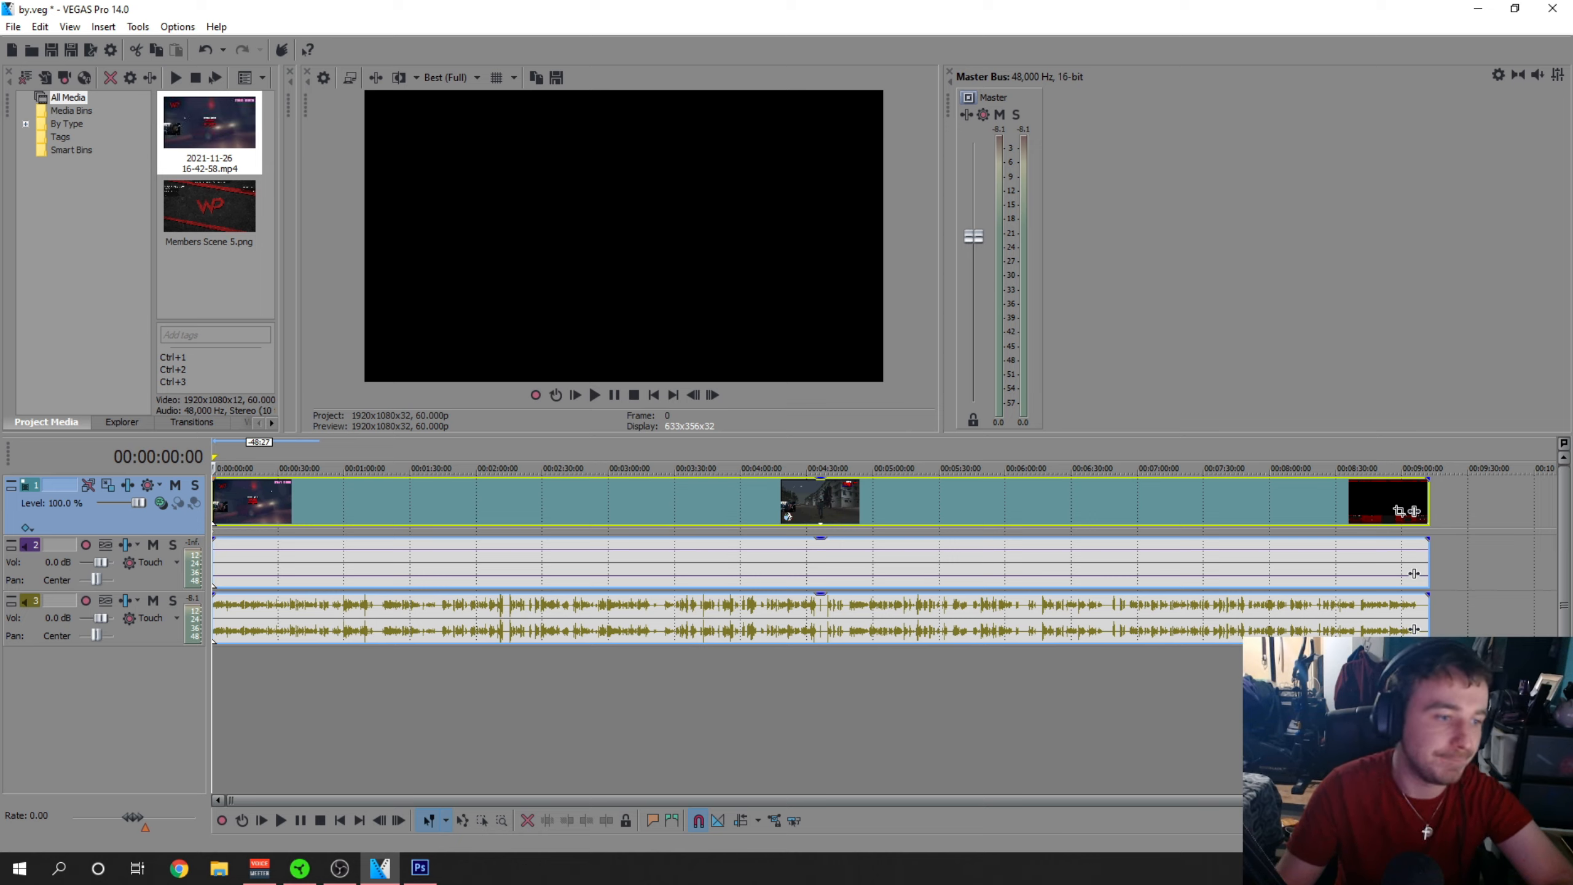
Split the clip and its audio where the sound ends at 00:09:06:25 and delete the section after the cut
click(1347, 731)
scroll(1213, 742, up, 7)
scroll(1204, 721, down, 1)
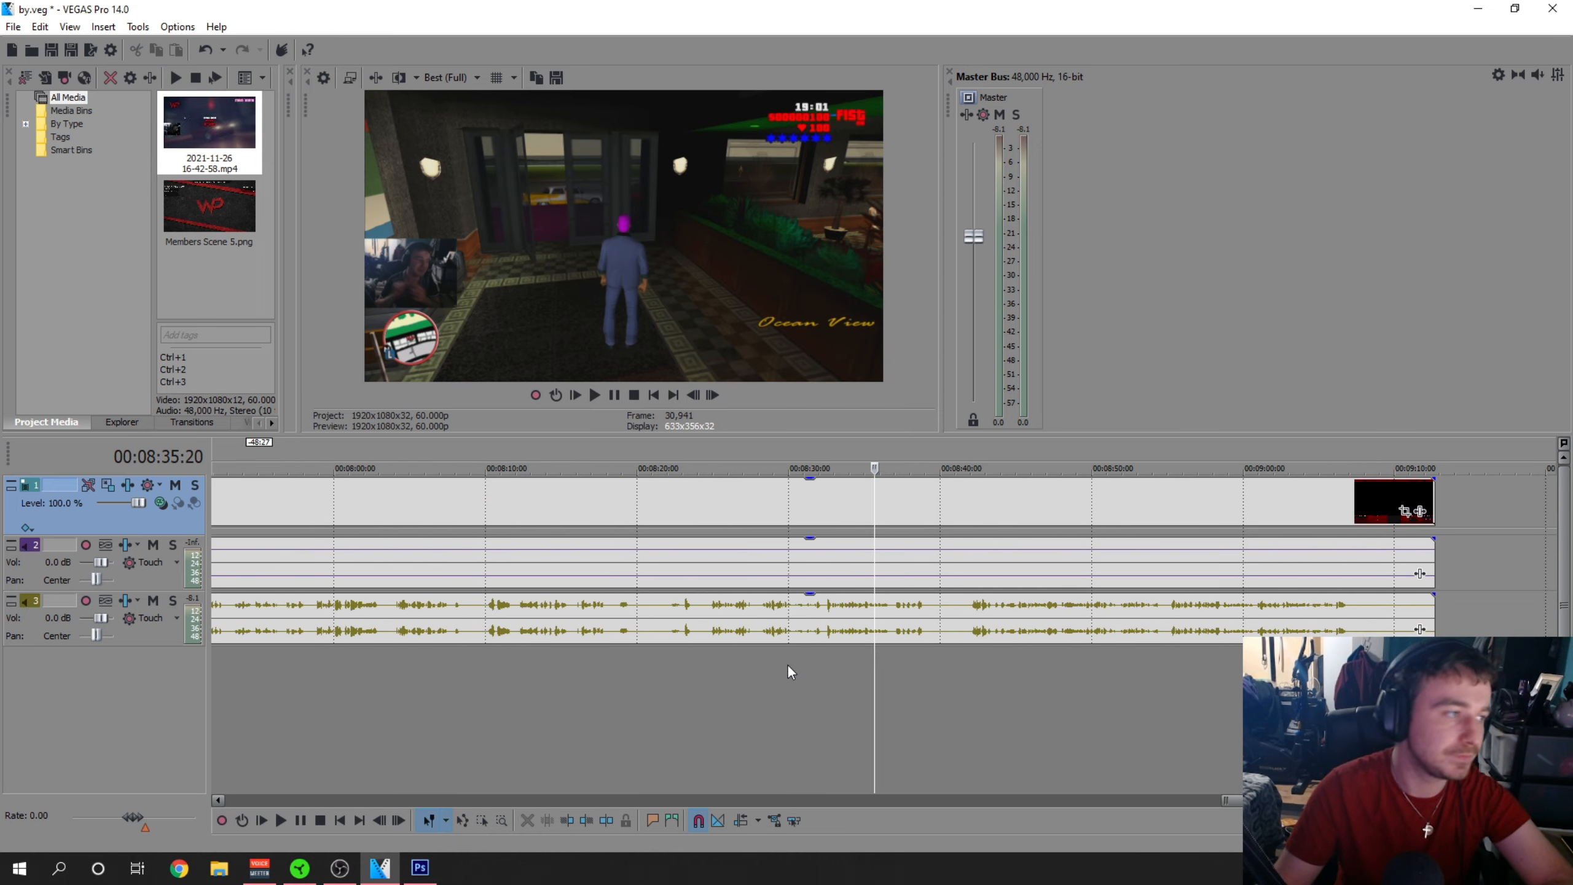
click(1355, 713)
scroll(1208, 713, up, 3)
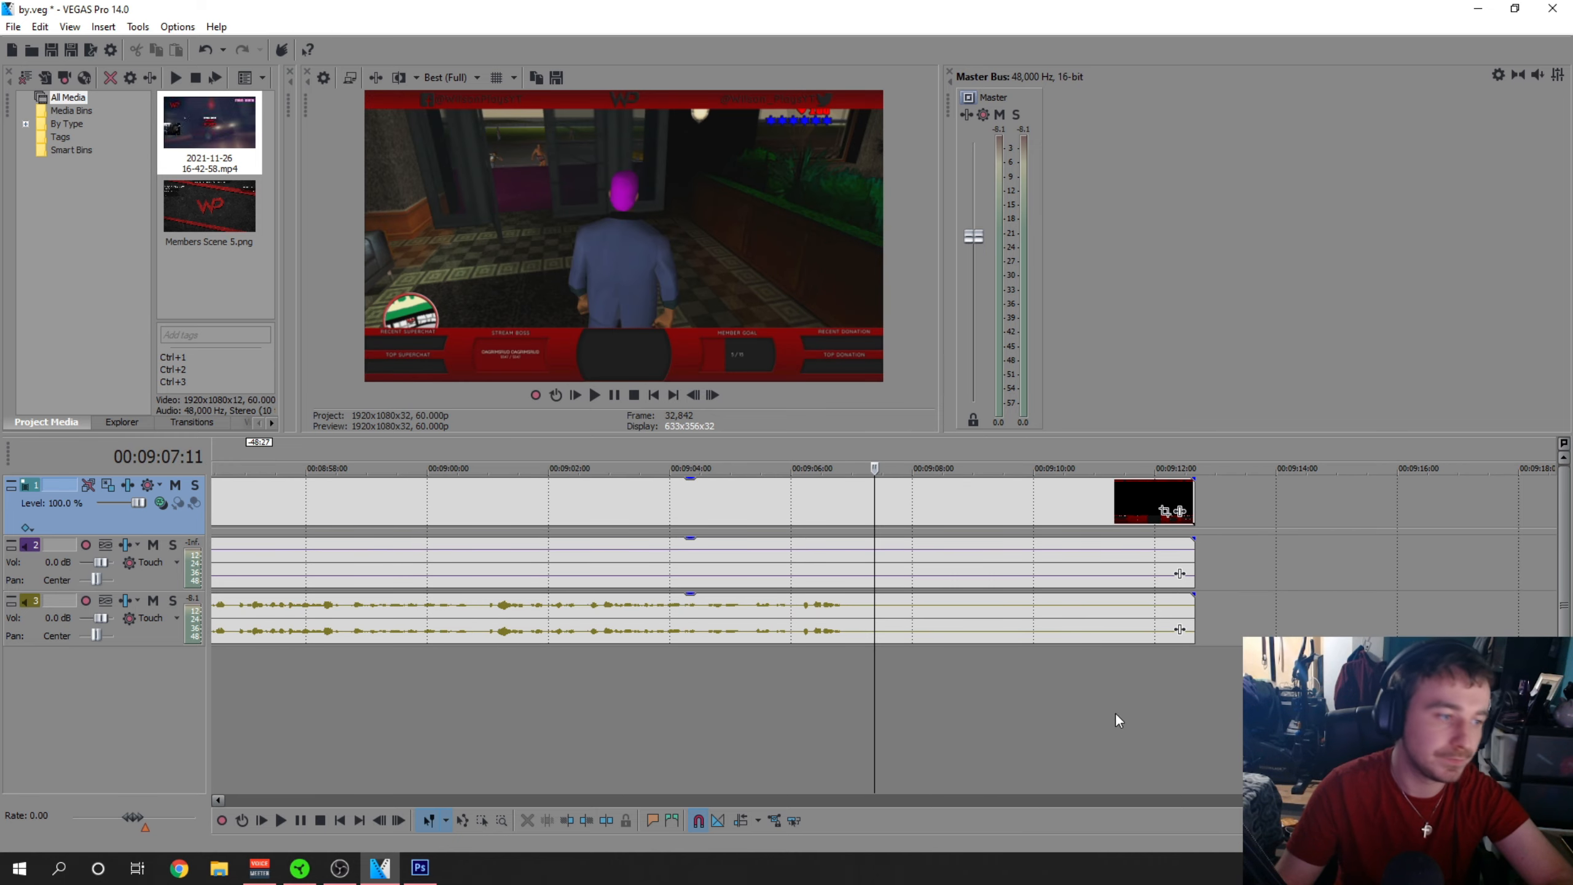
click(855, 684)
click(843, 681)
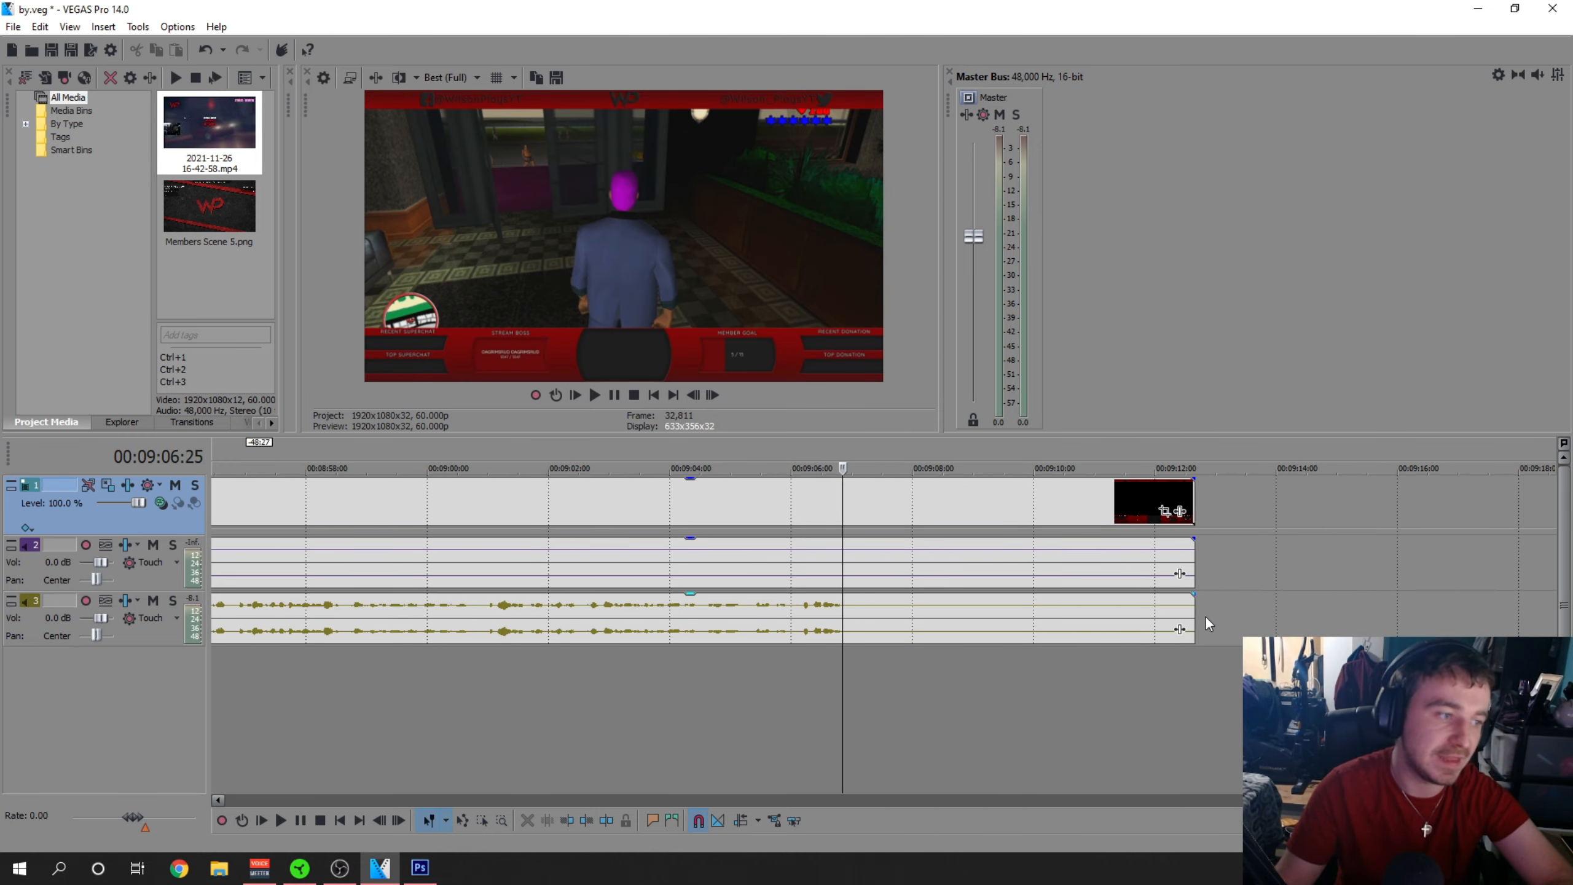
scroll(853, 721, up, 2)
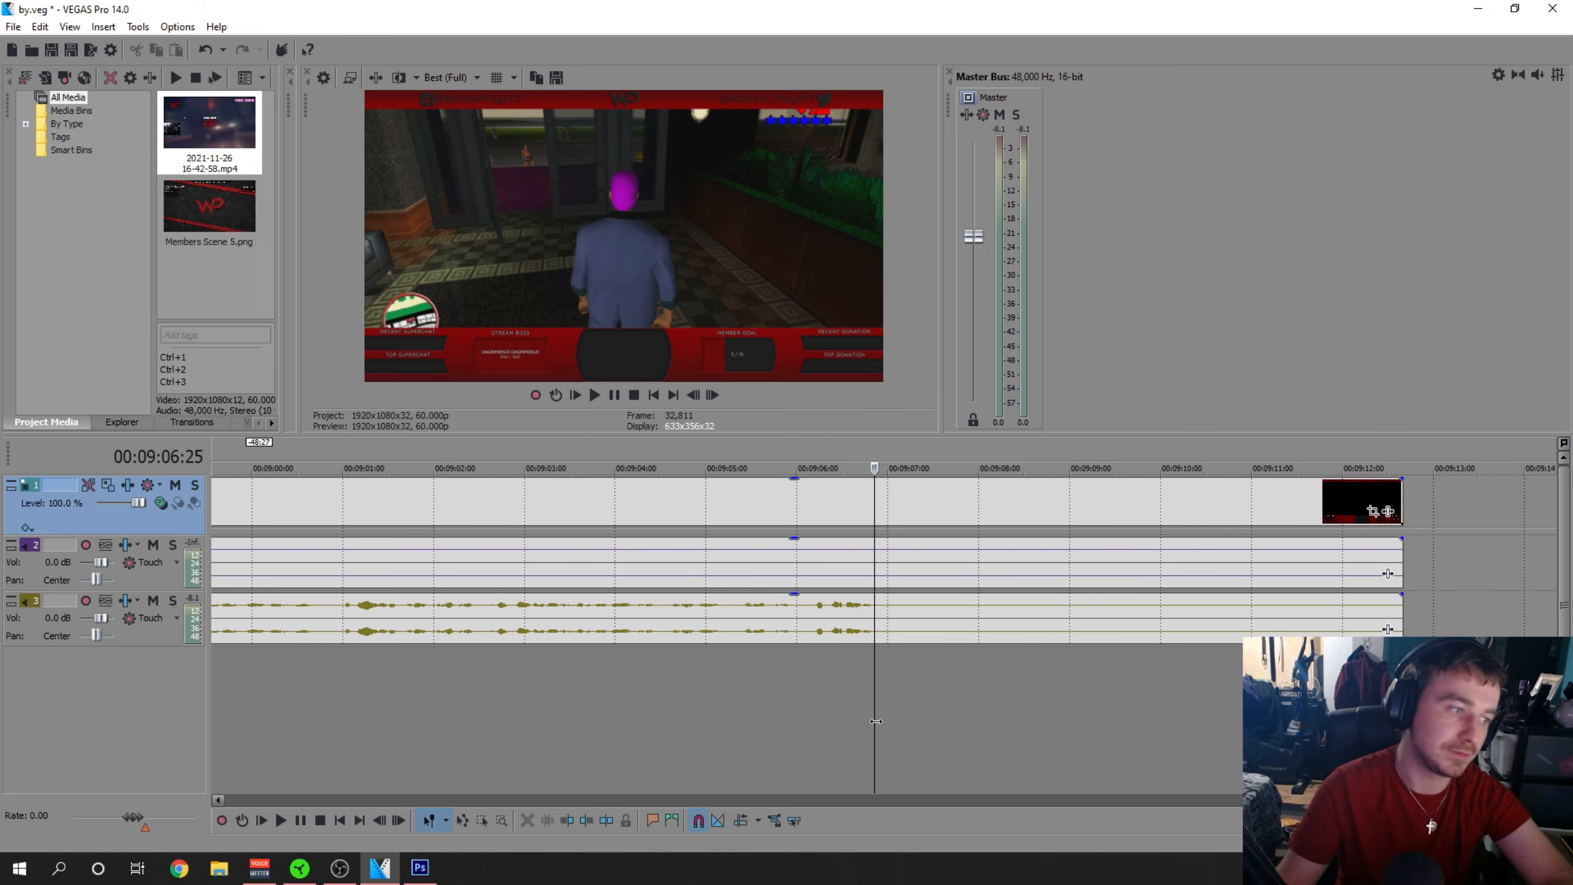
key(s)
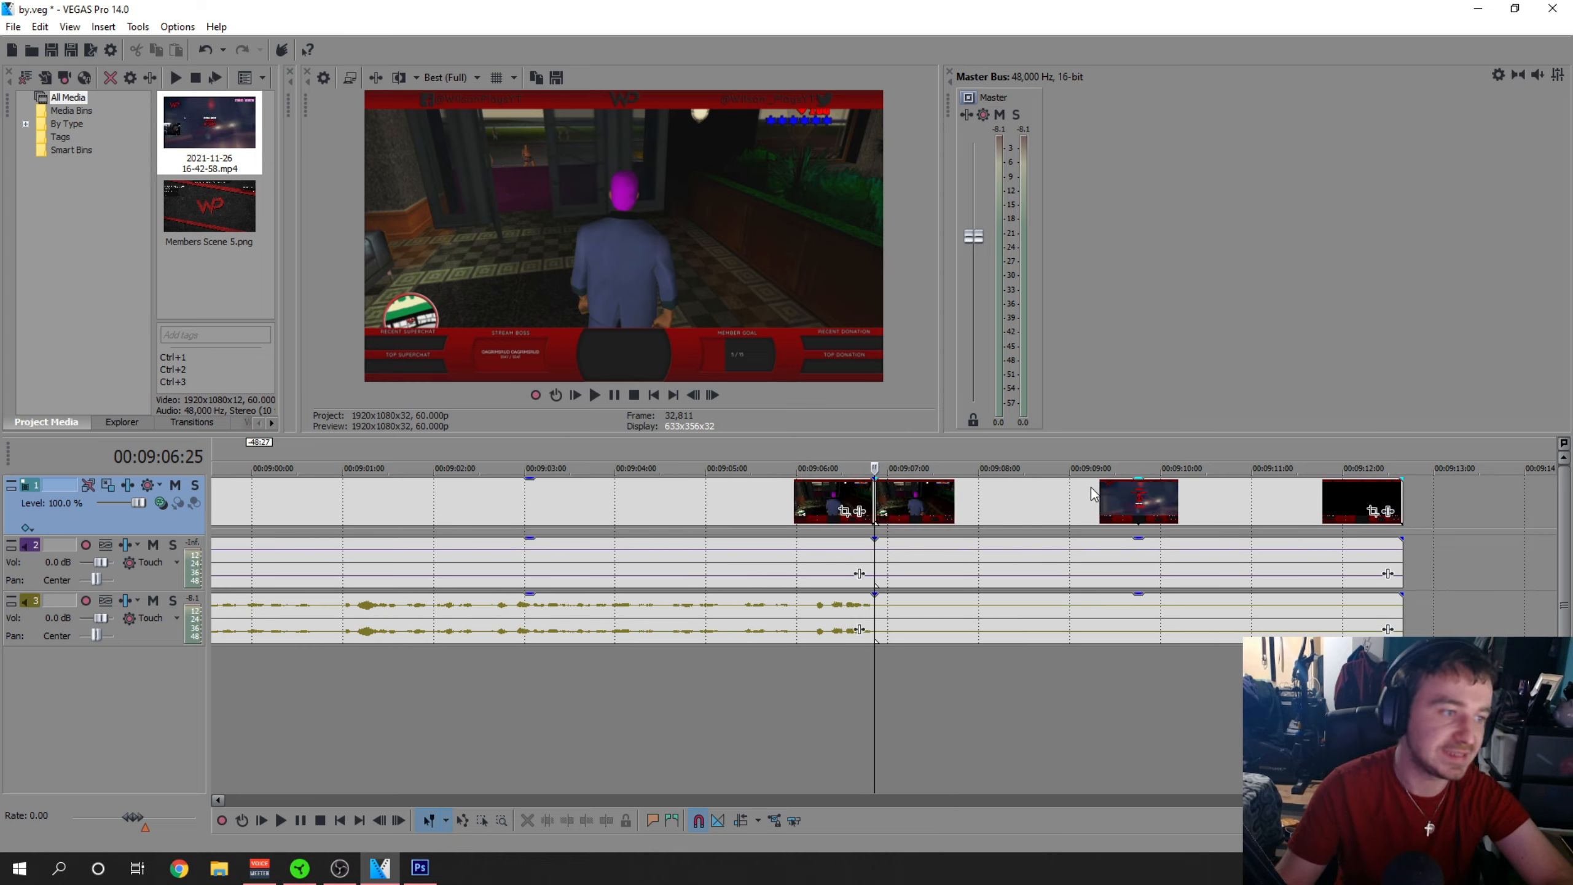
double_click(1092, 488)
key(Delete)
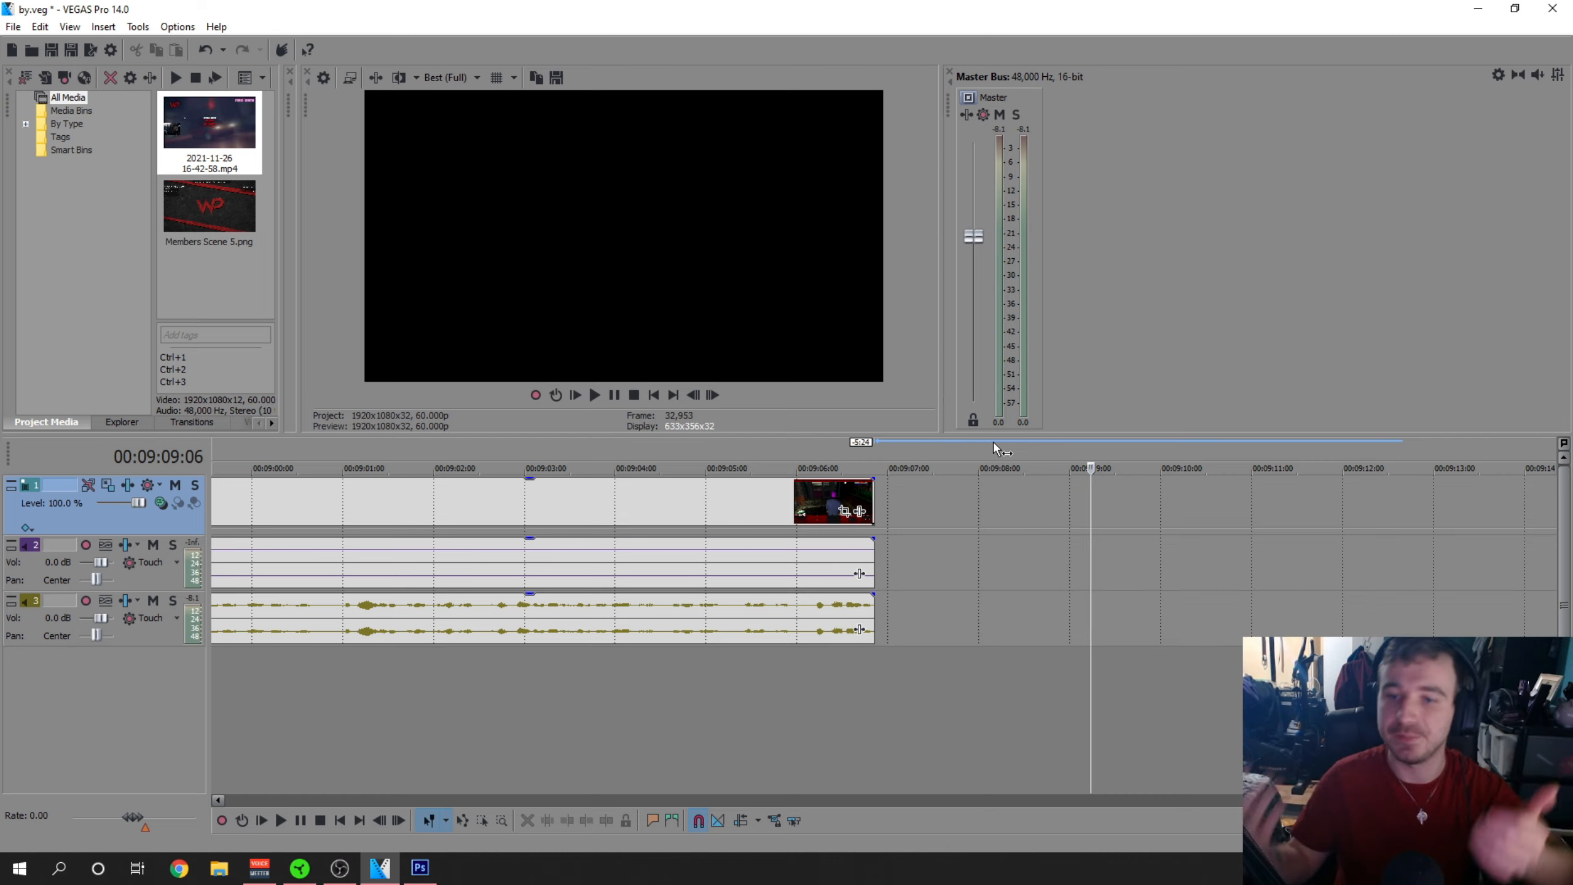
Check frames in the closing seconds of the clip to find where the members screen appears
click(824, 721)
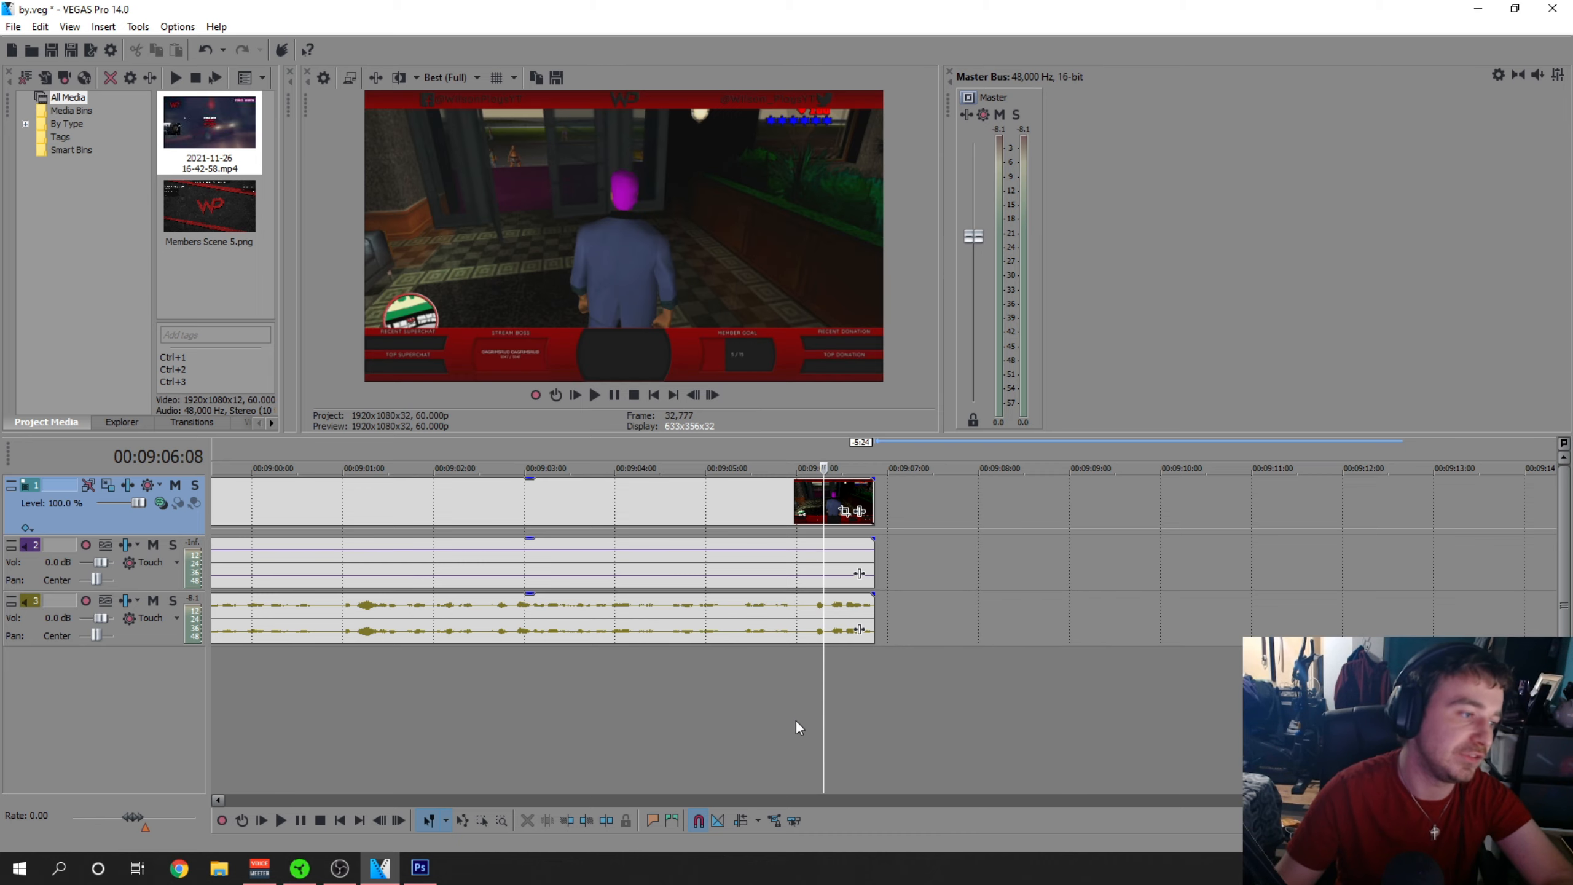
click(796, 720)
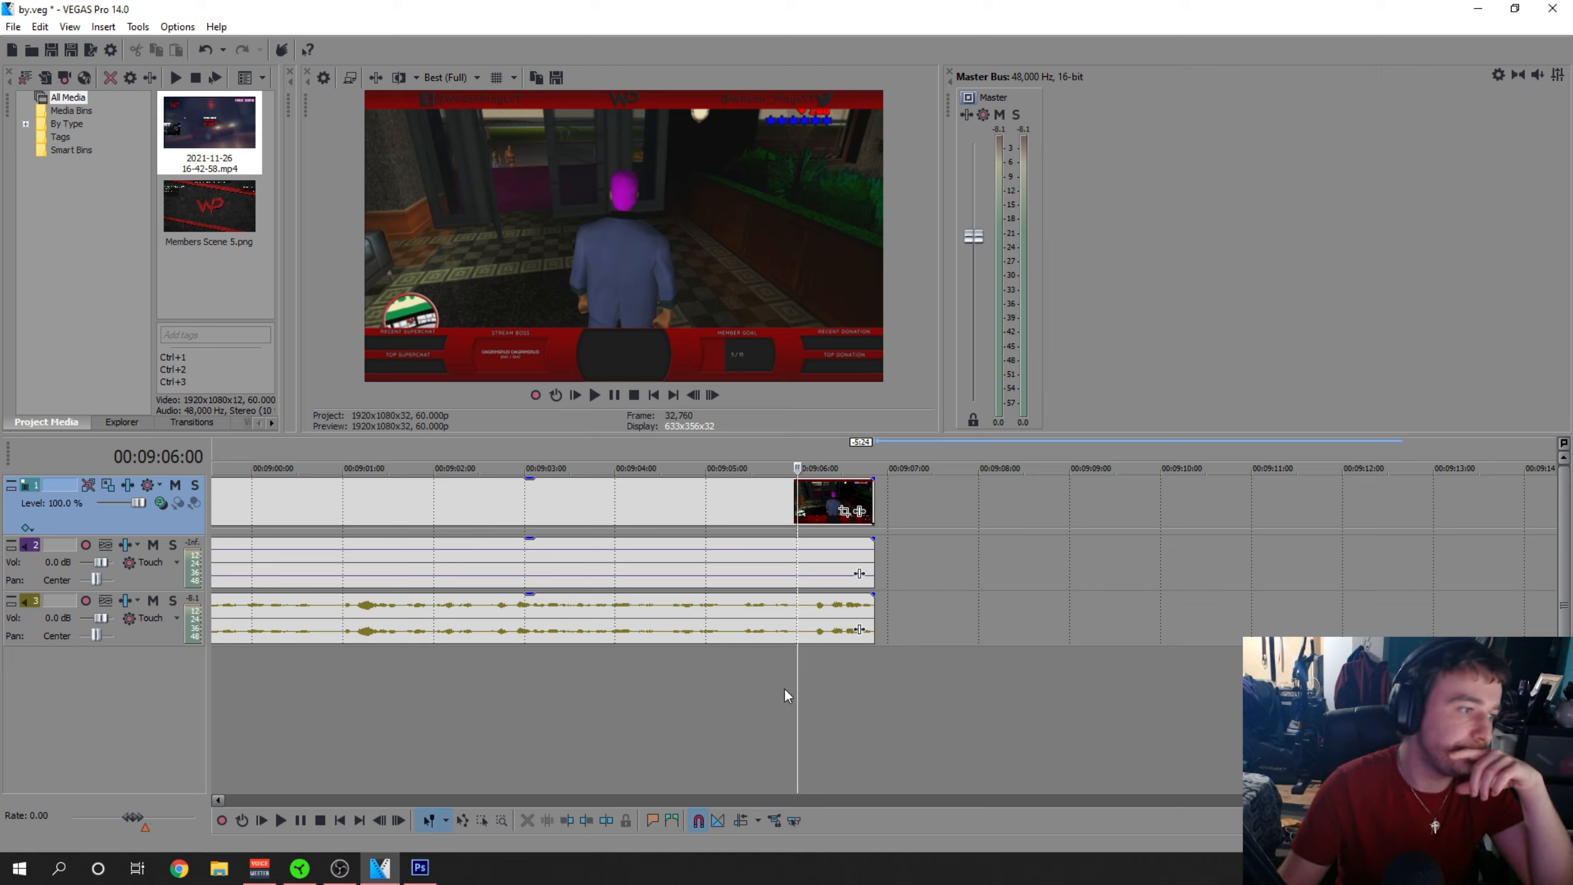
click(744, 698)
click(689, 709)
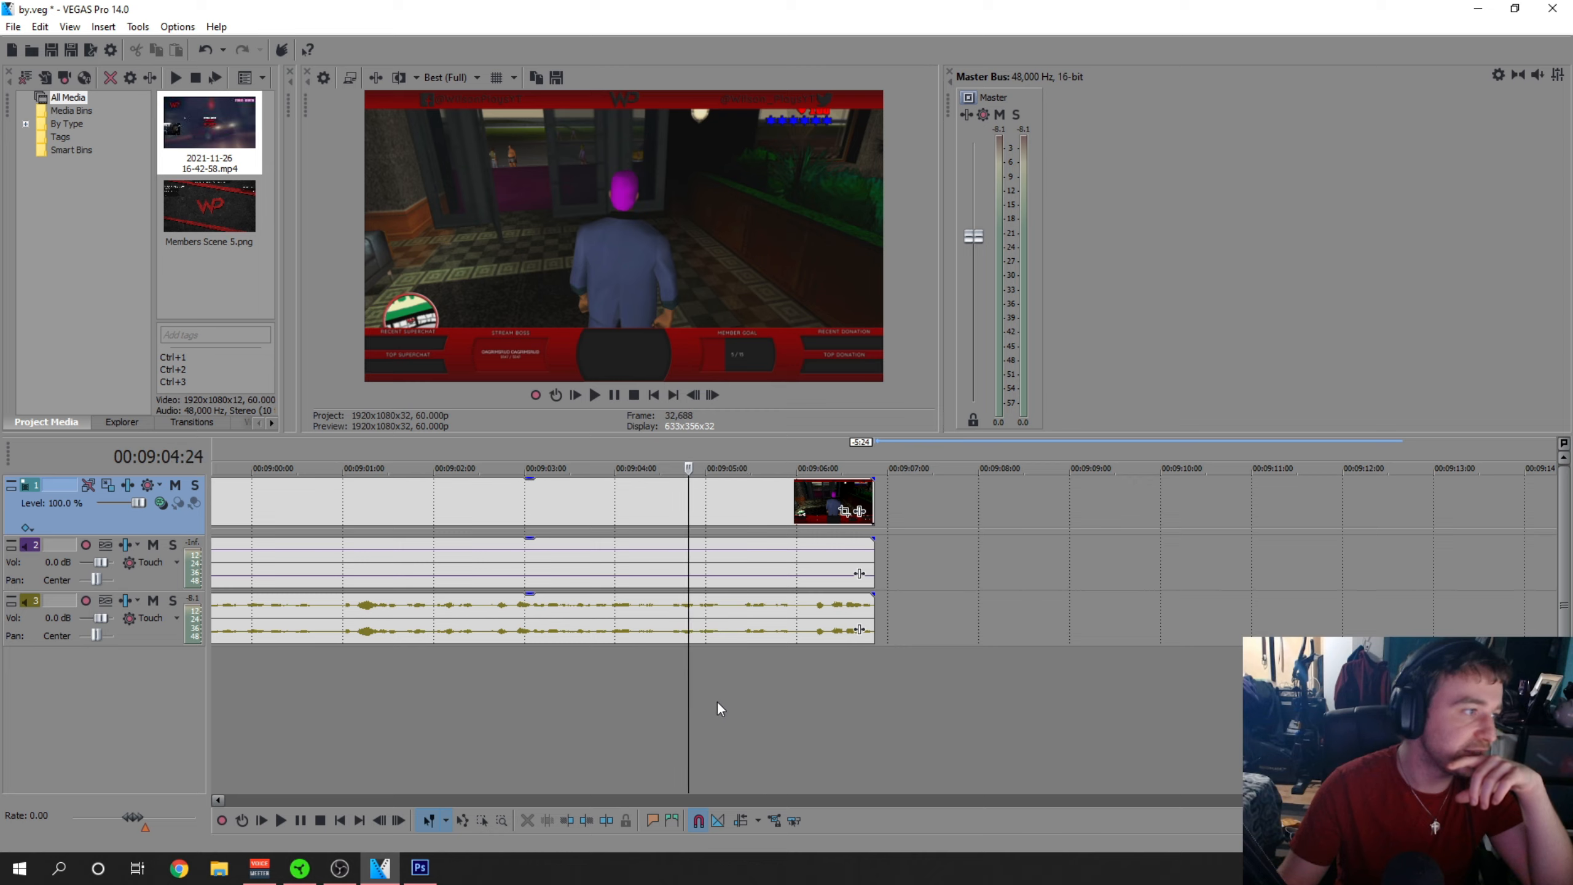
click(604, 703)
scroll(514, 690, down, 3)
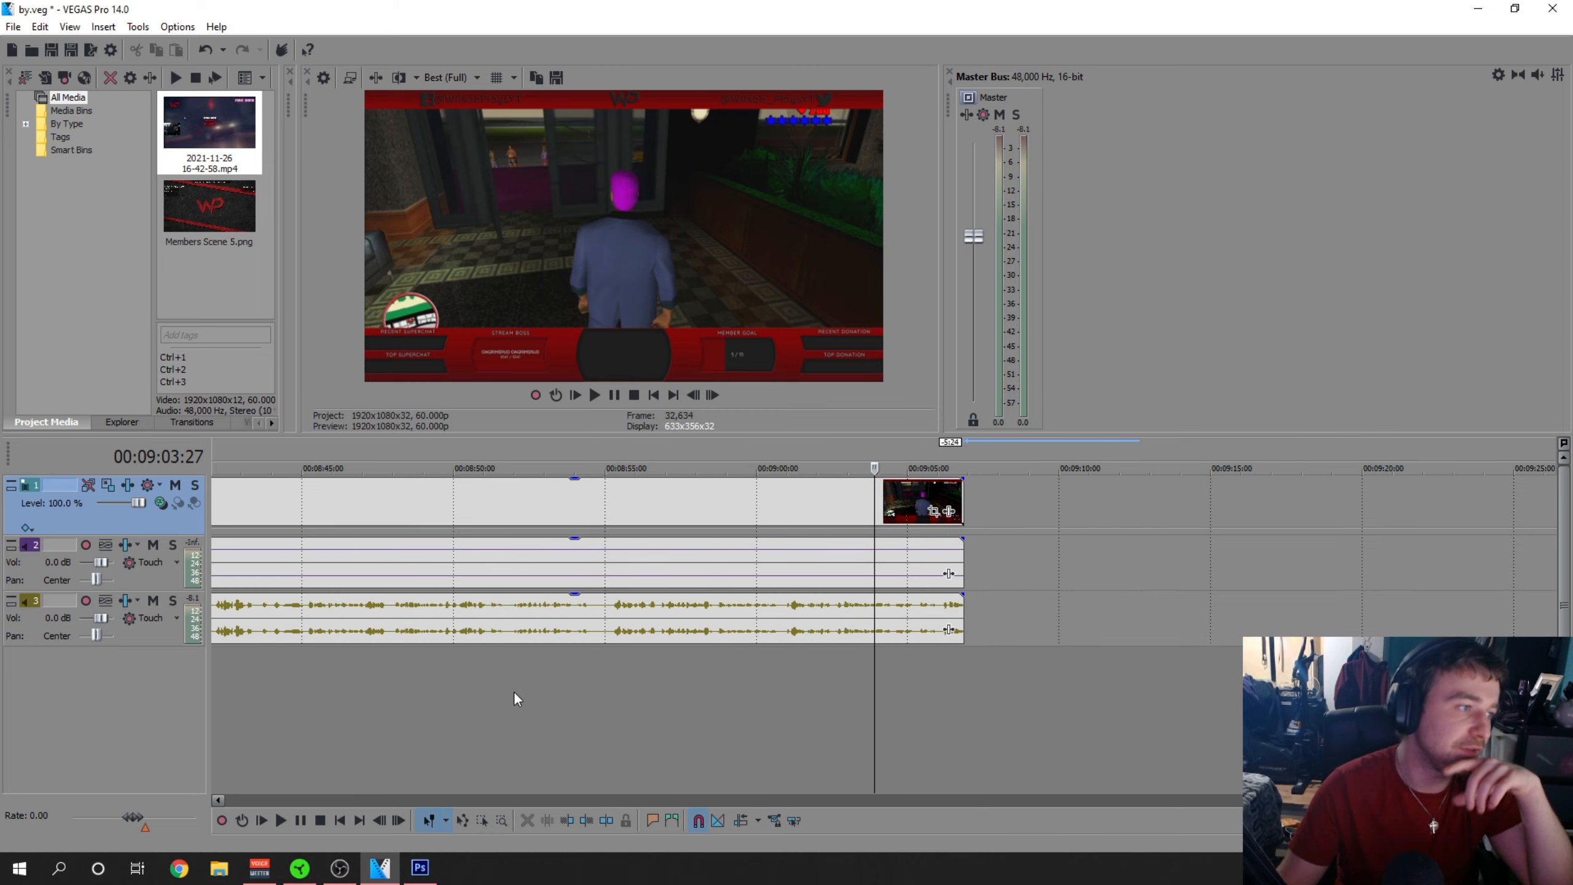
click(817, 680)
click(766, 687)
click(671, 676)
click(788, 682)
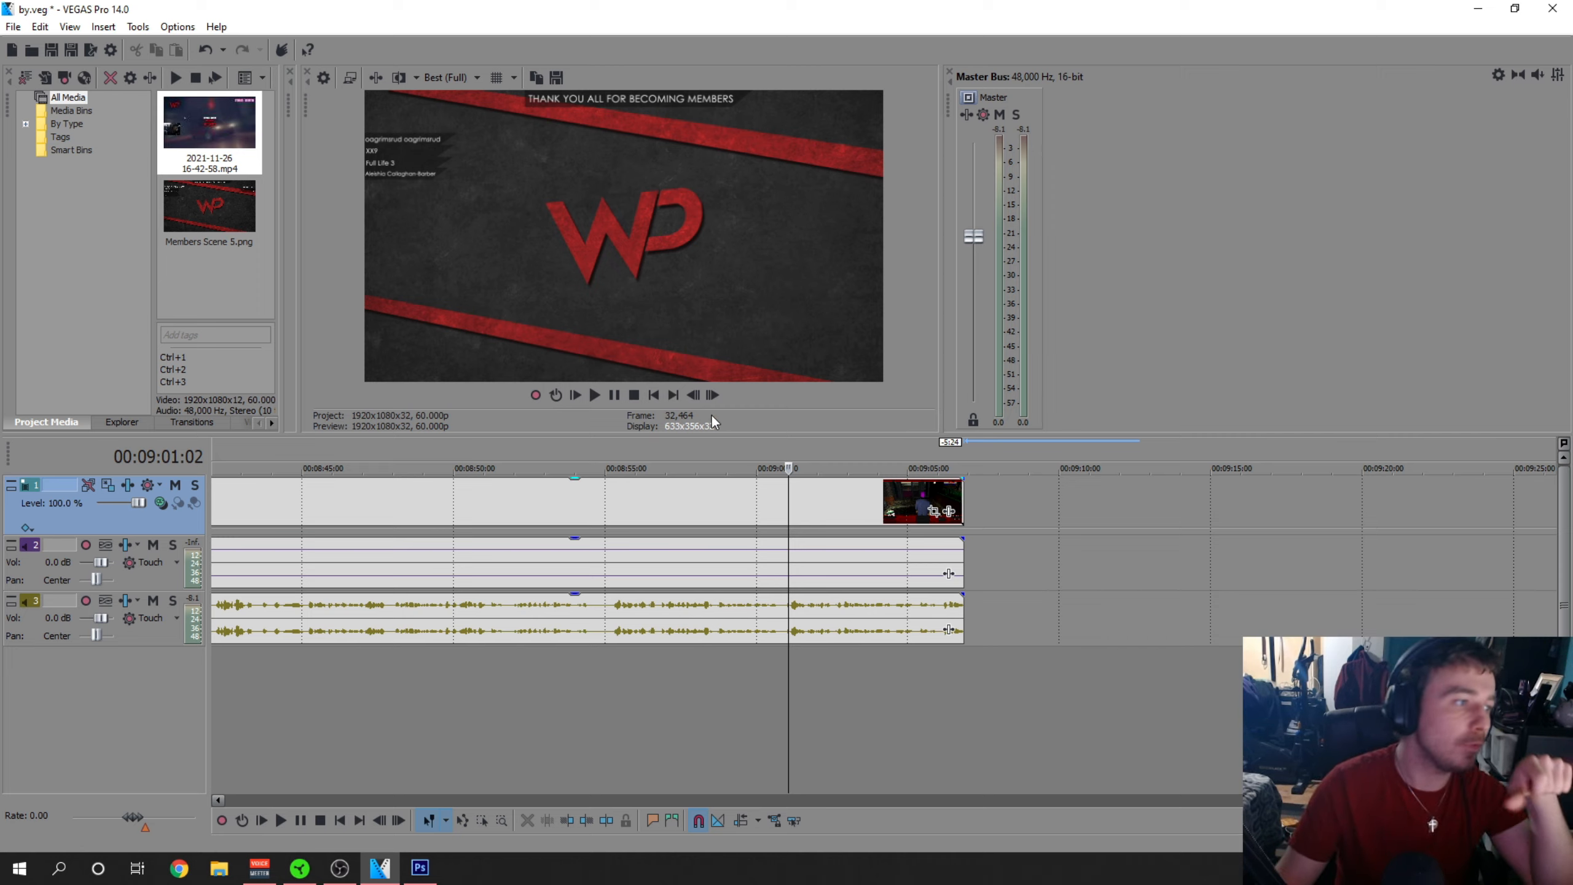
Place the playhead at 00:08:57:29, on the last clean gameplay frame before the transition to the members screen
scroll(805, 681, up, 2)
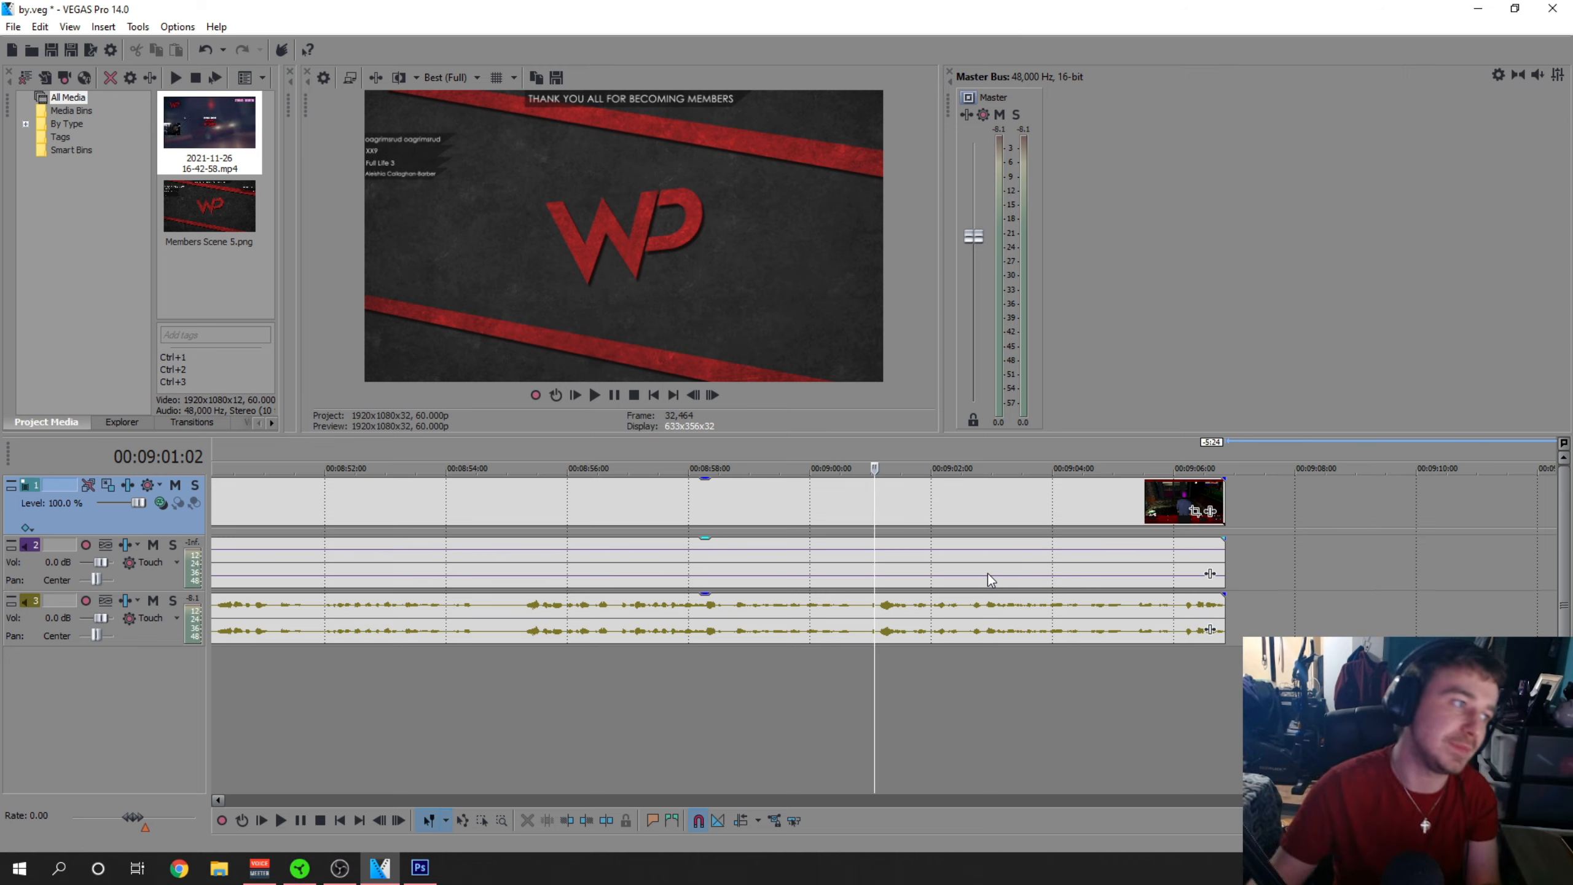
click(760, 705)
click(714, 695)
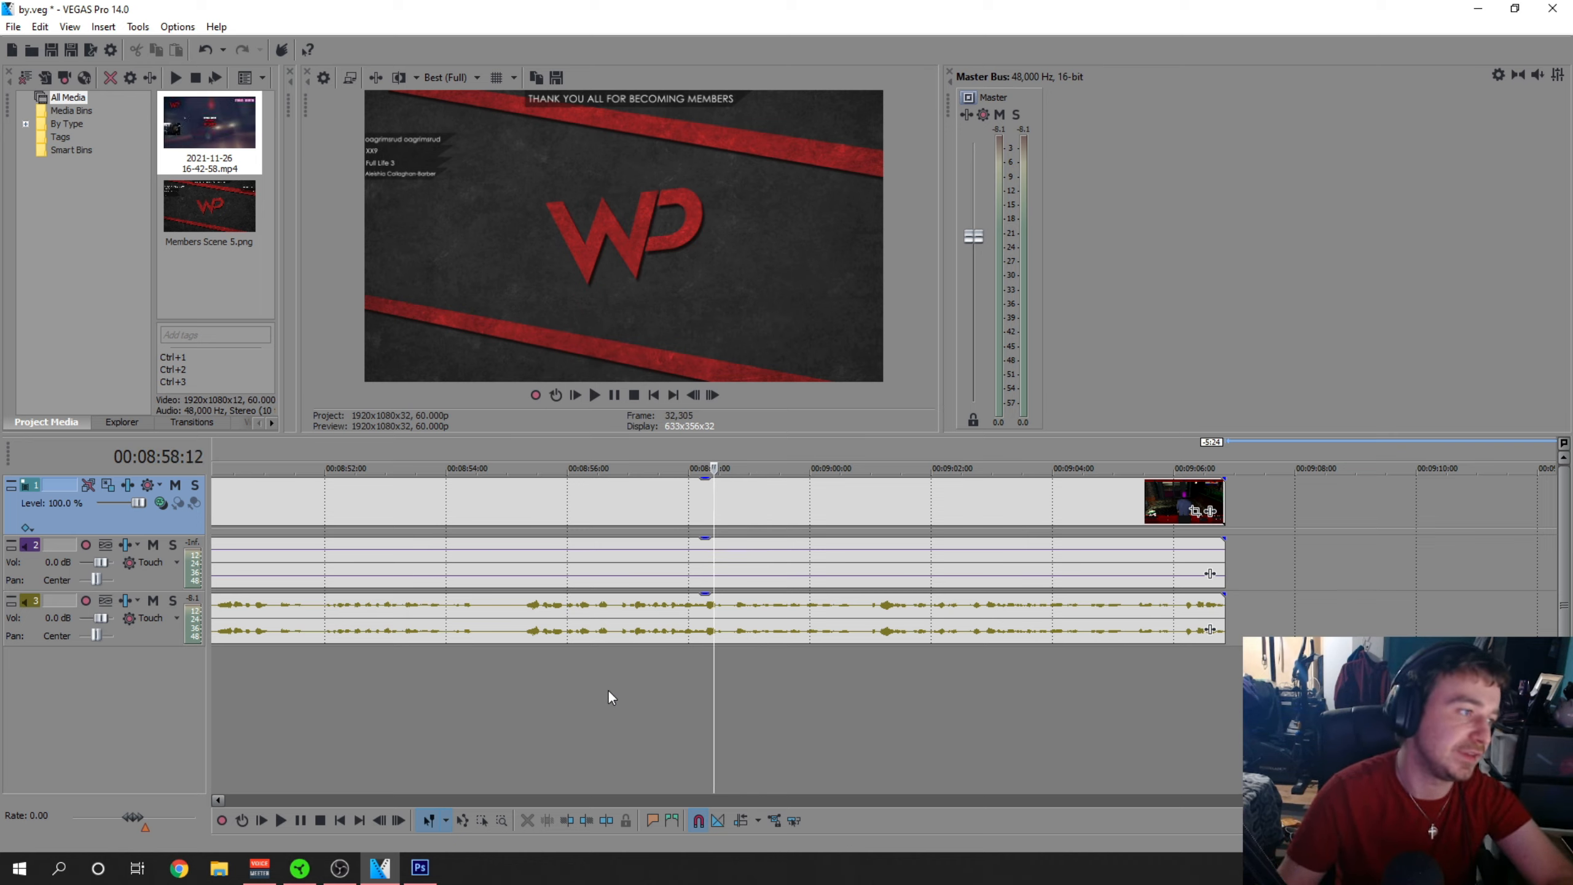
click(609, 690)
click(547, 705)
click(674, 699)
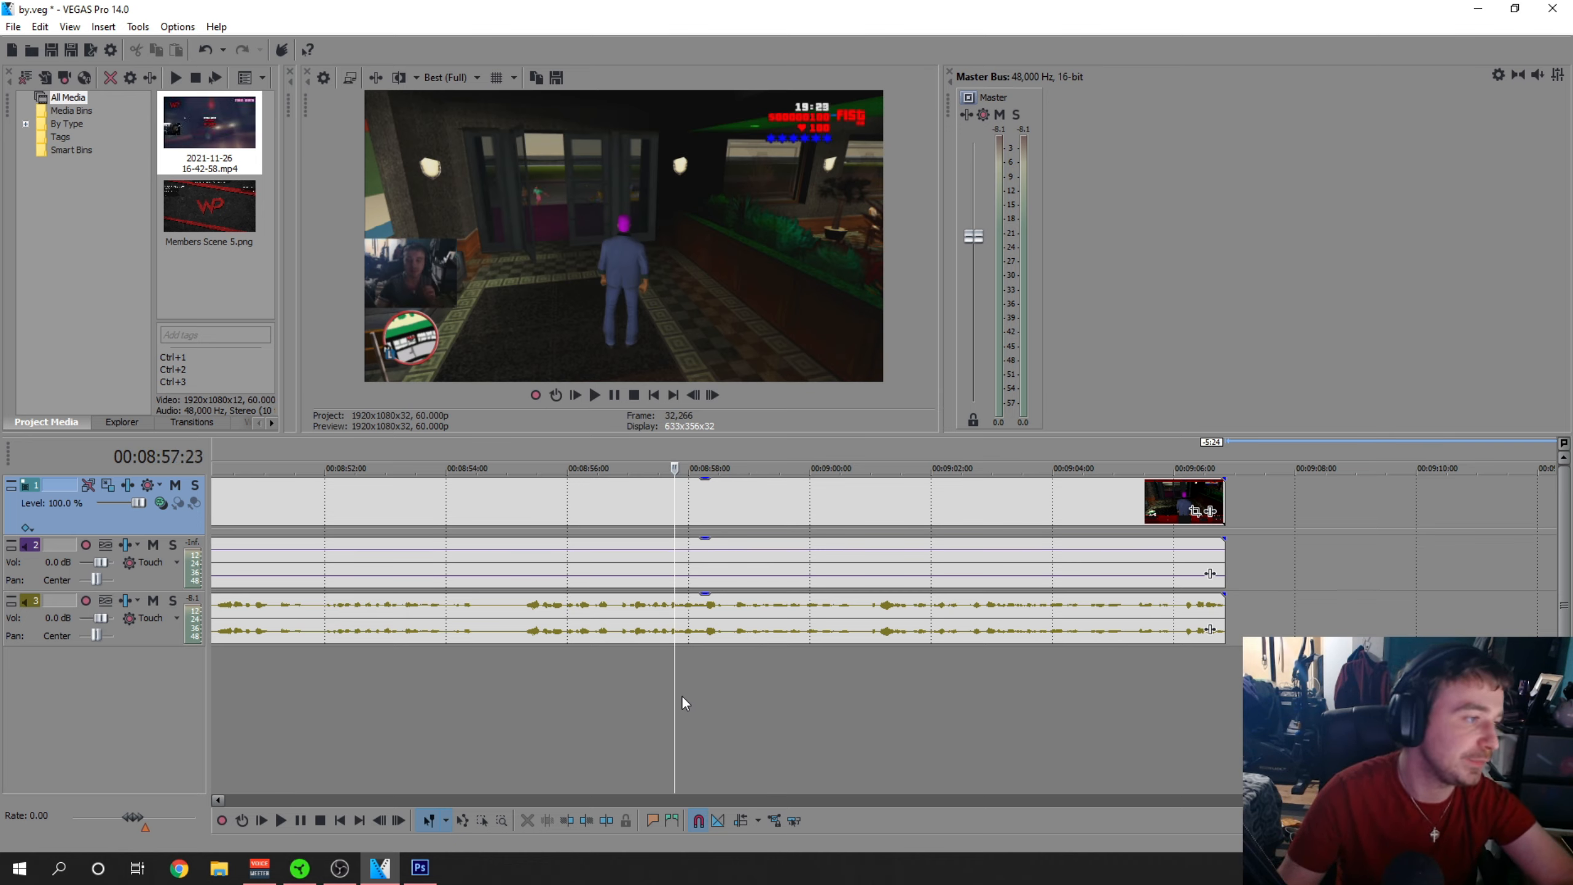
click(694, 707)
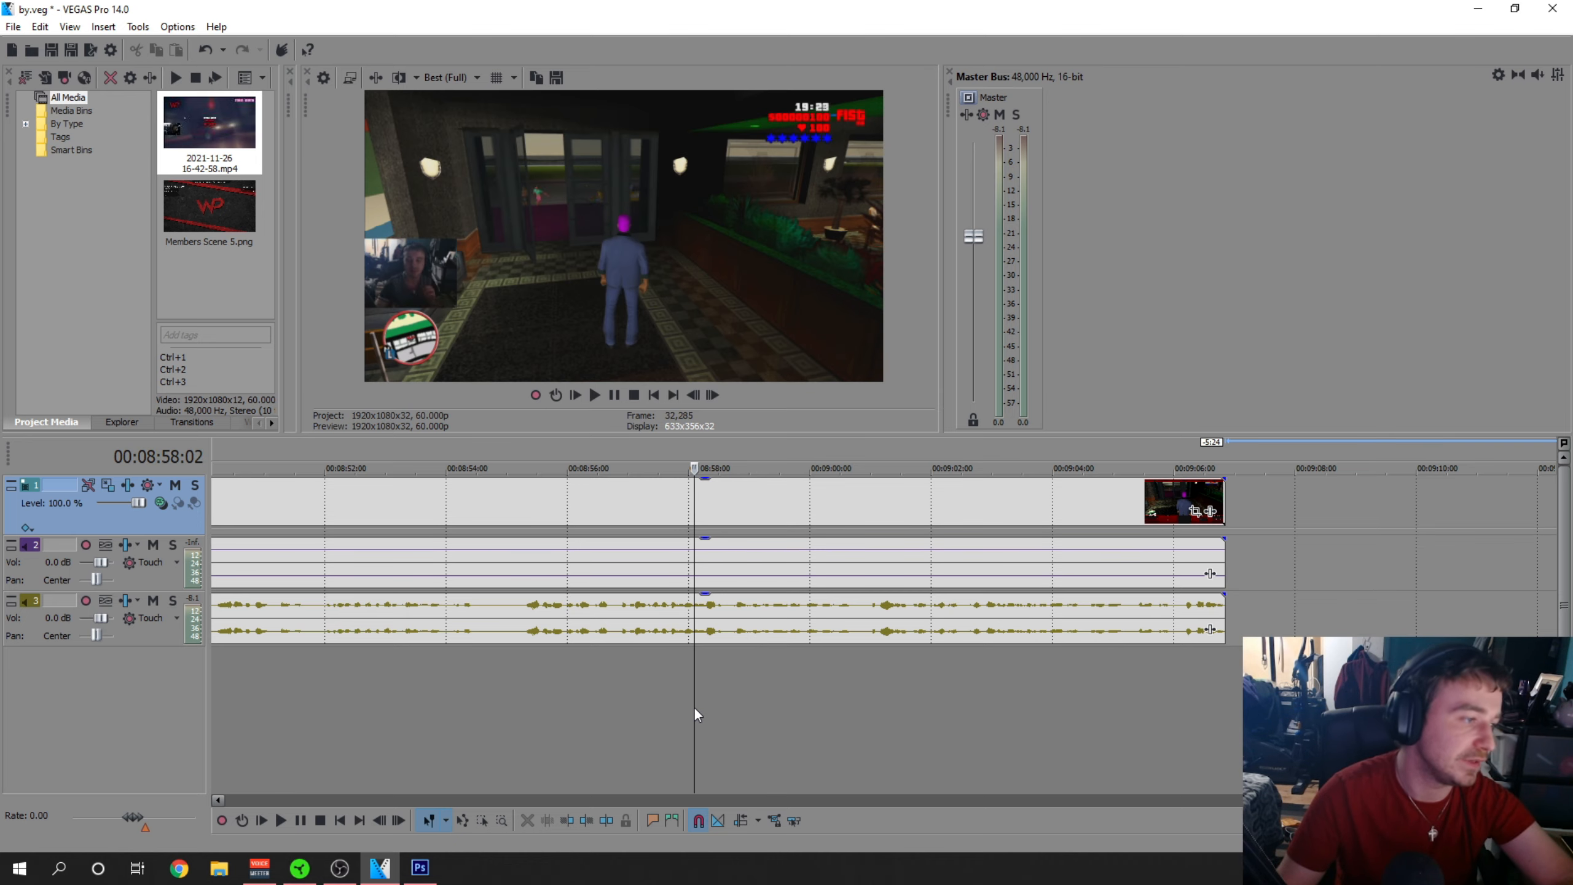
click(694, 396)
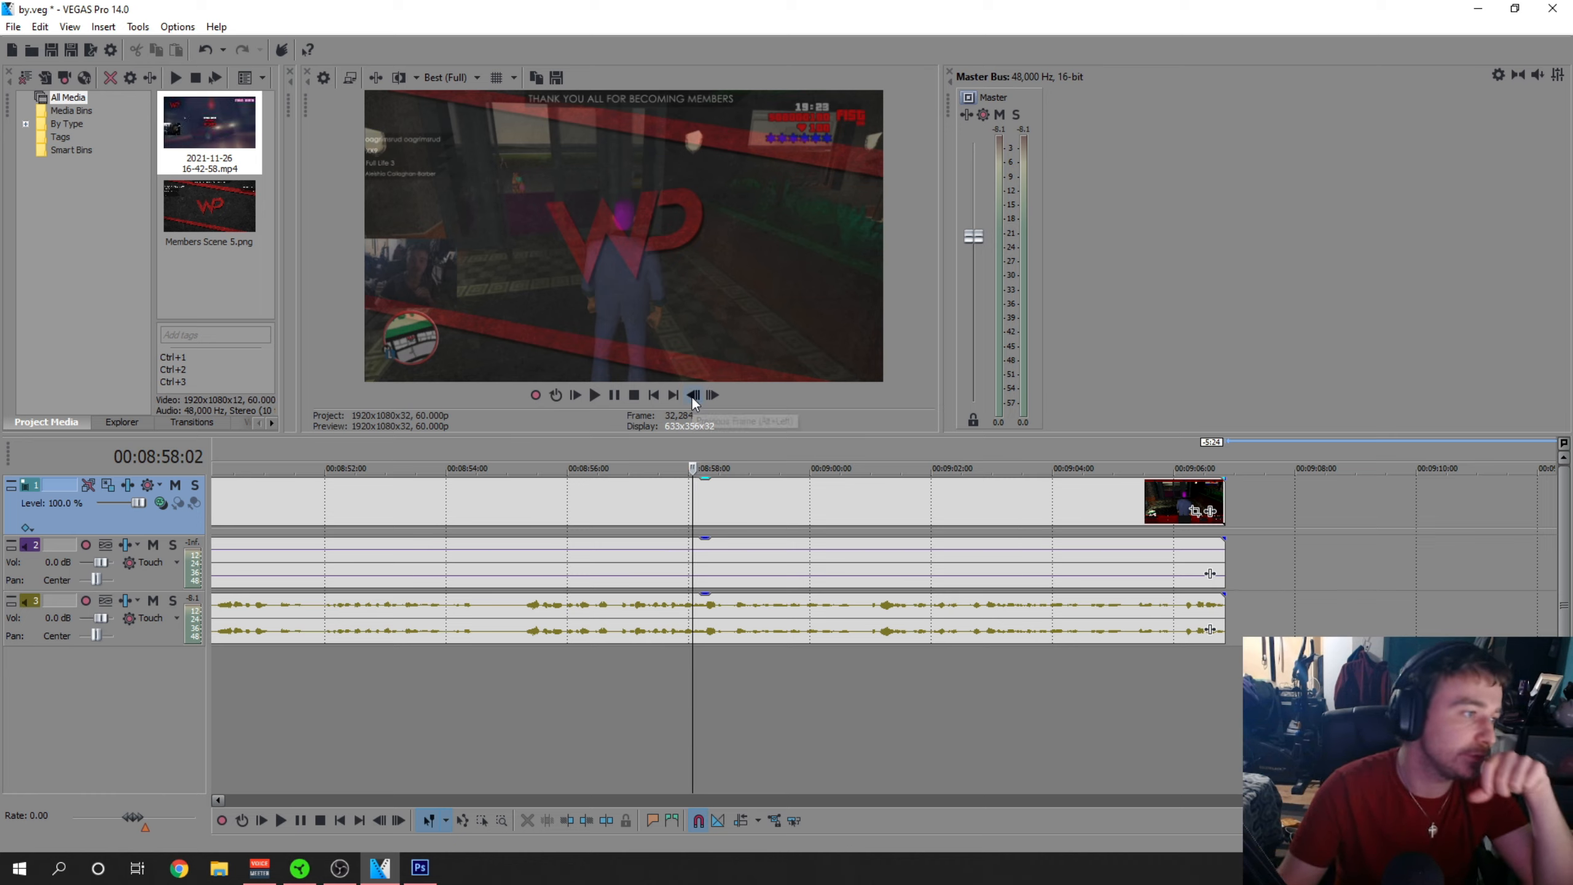
click(693, 396)
click(693, 396)
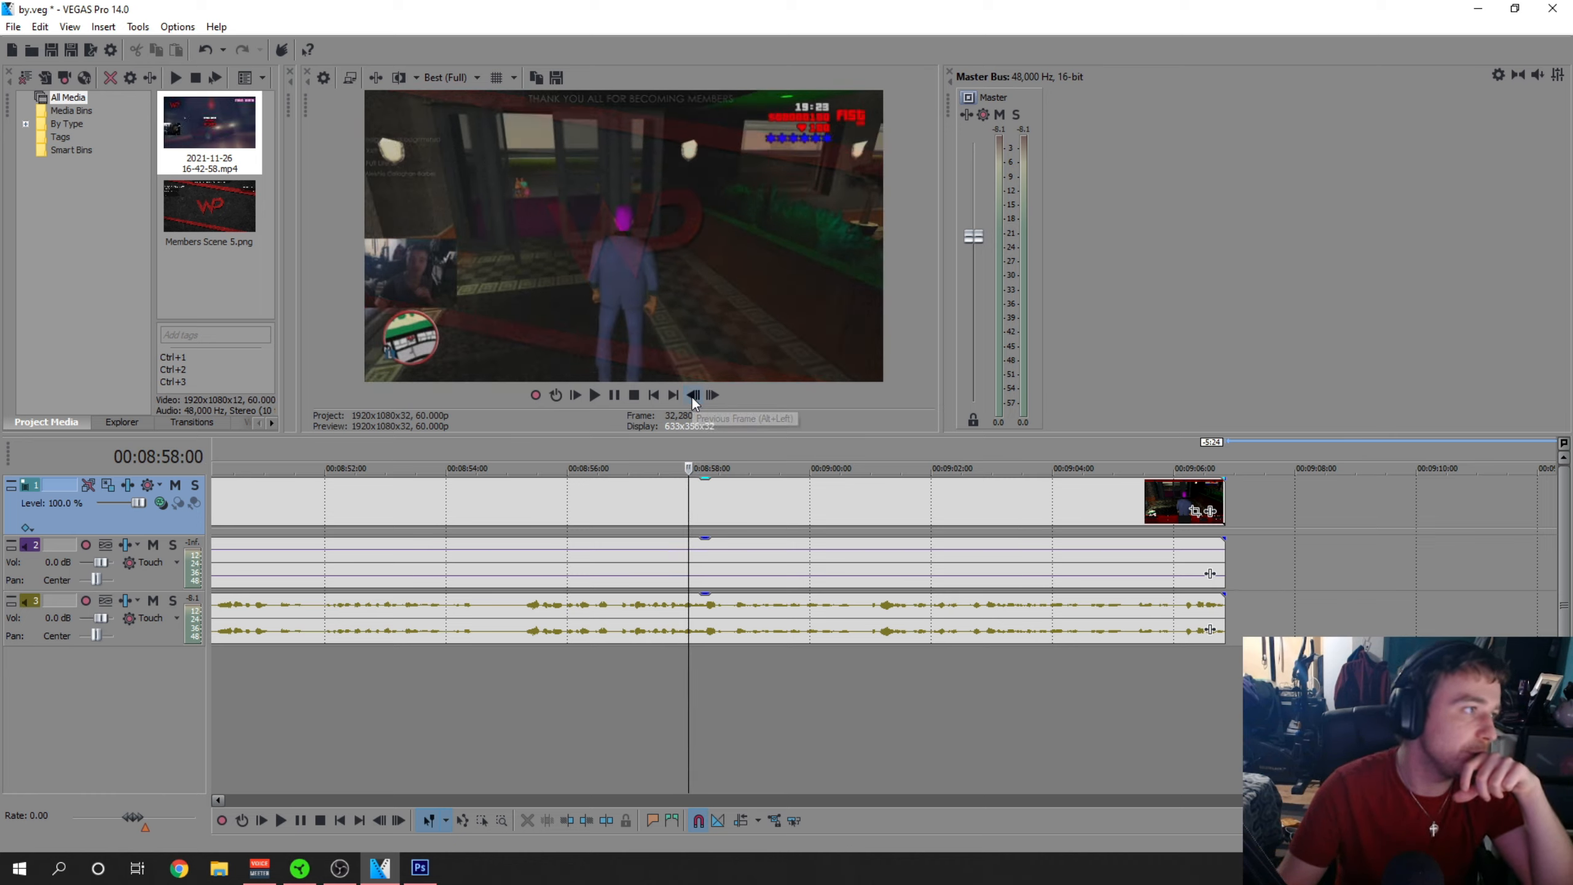
click(693, 397)
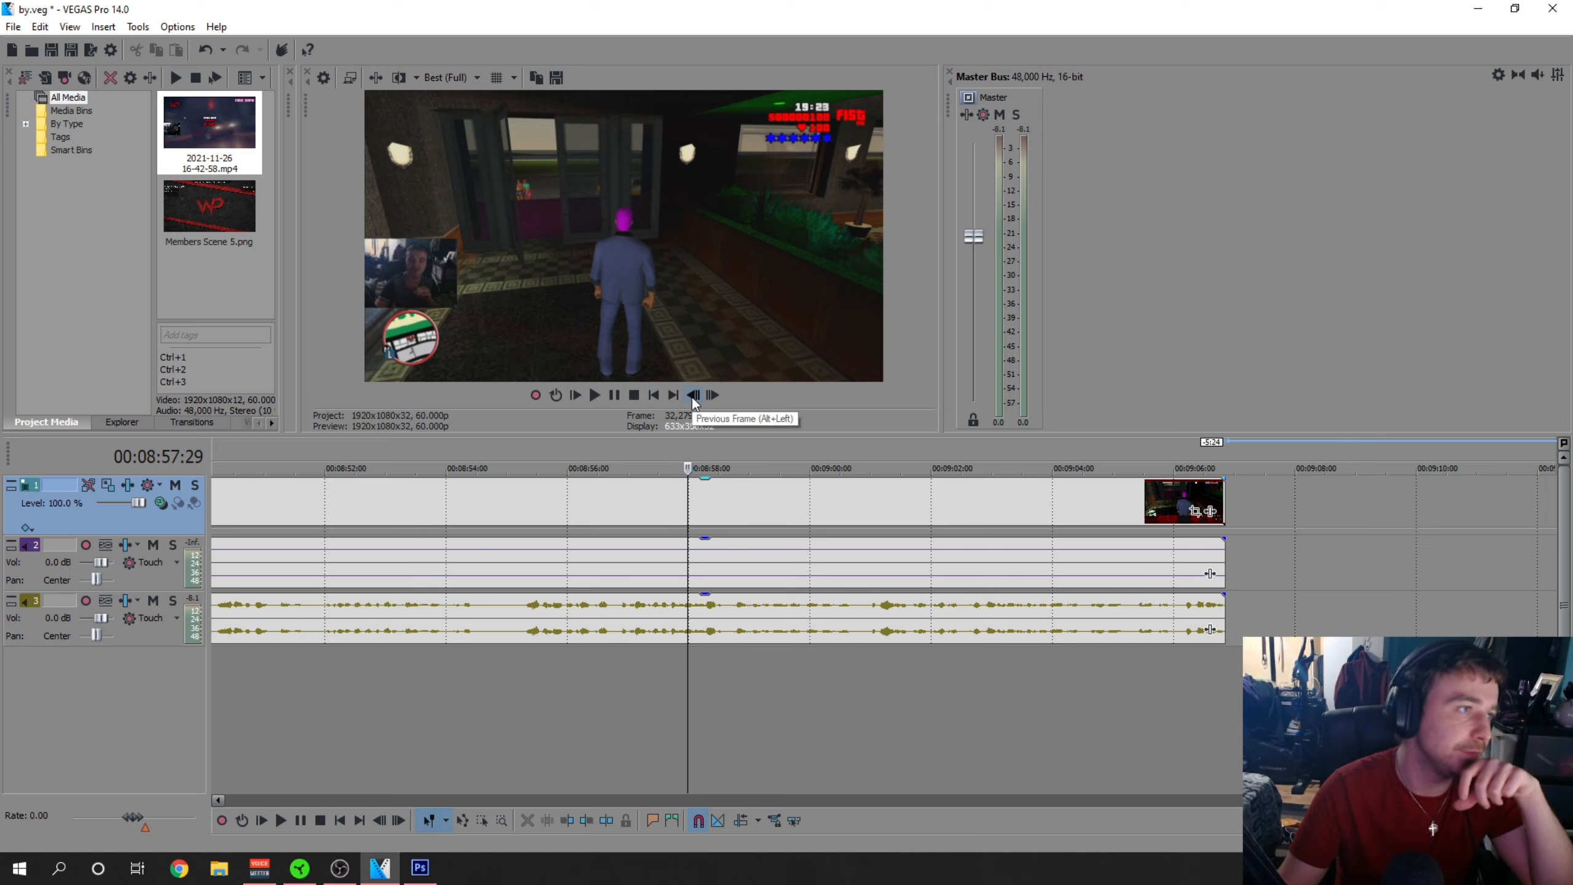
click(693, 396)
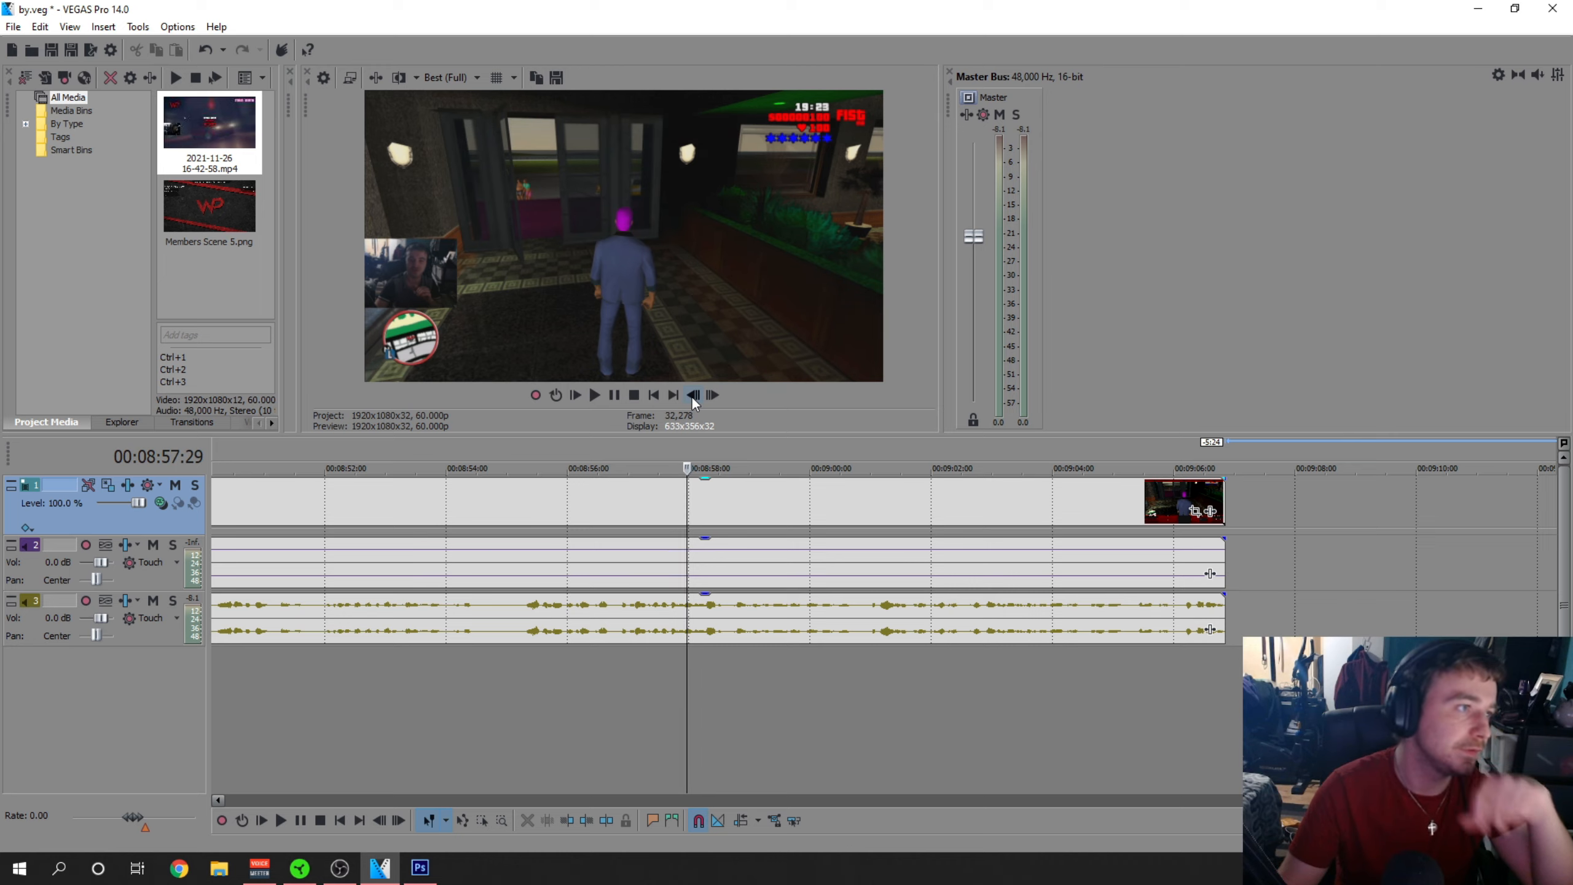
Split only the video event at 00:08:57:29 and delete its end section, keeping the audio
click(688, 496)
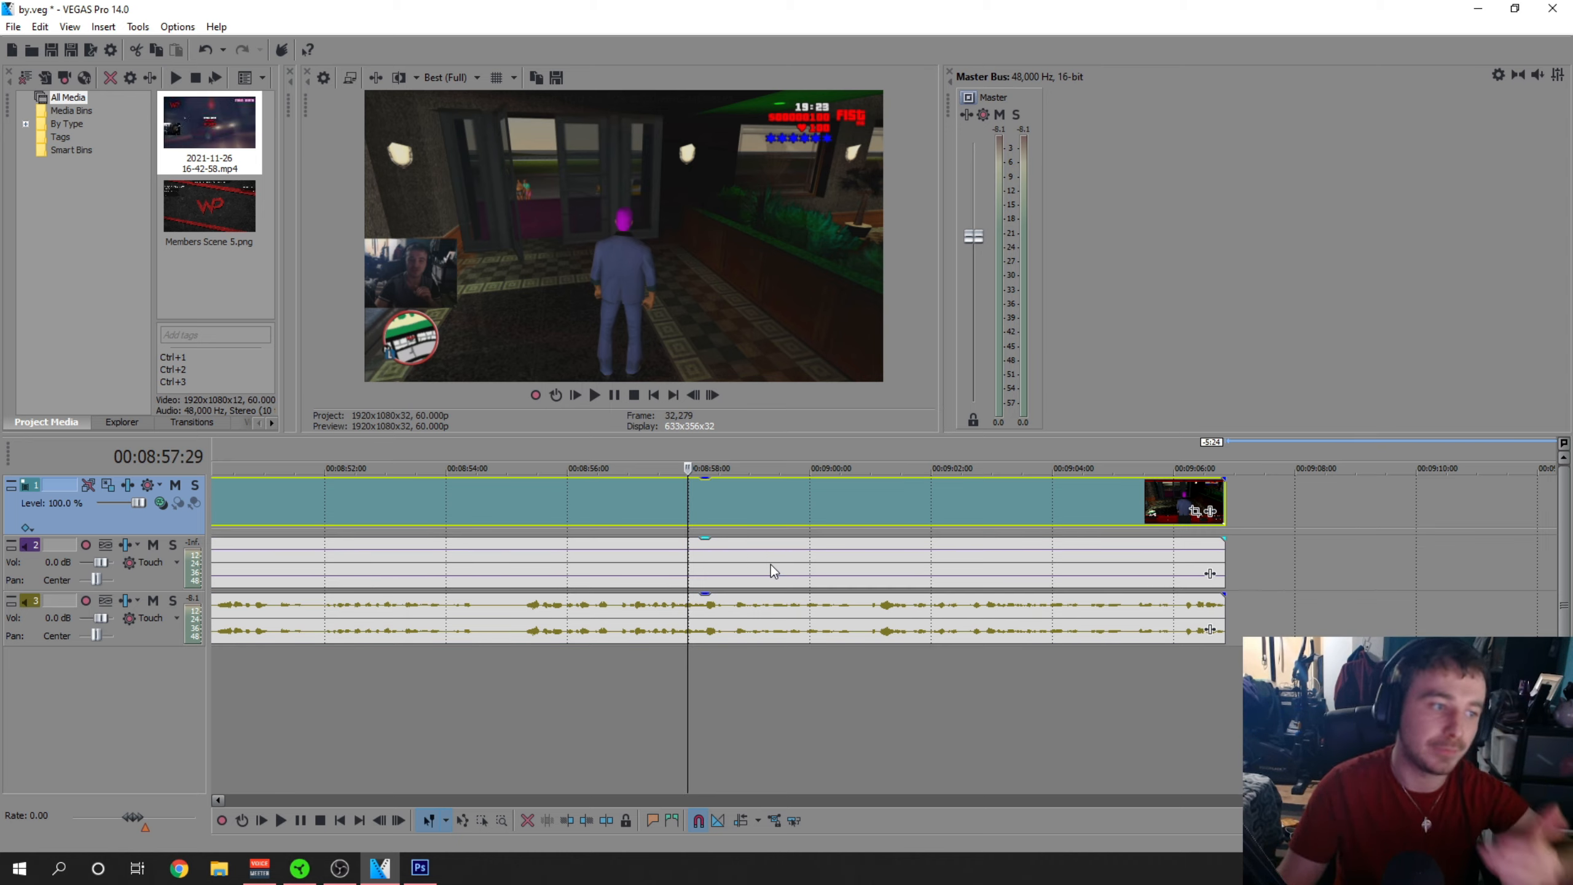
key(s)
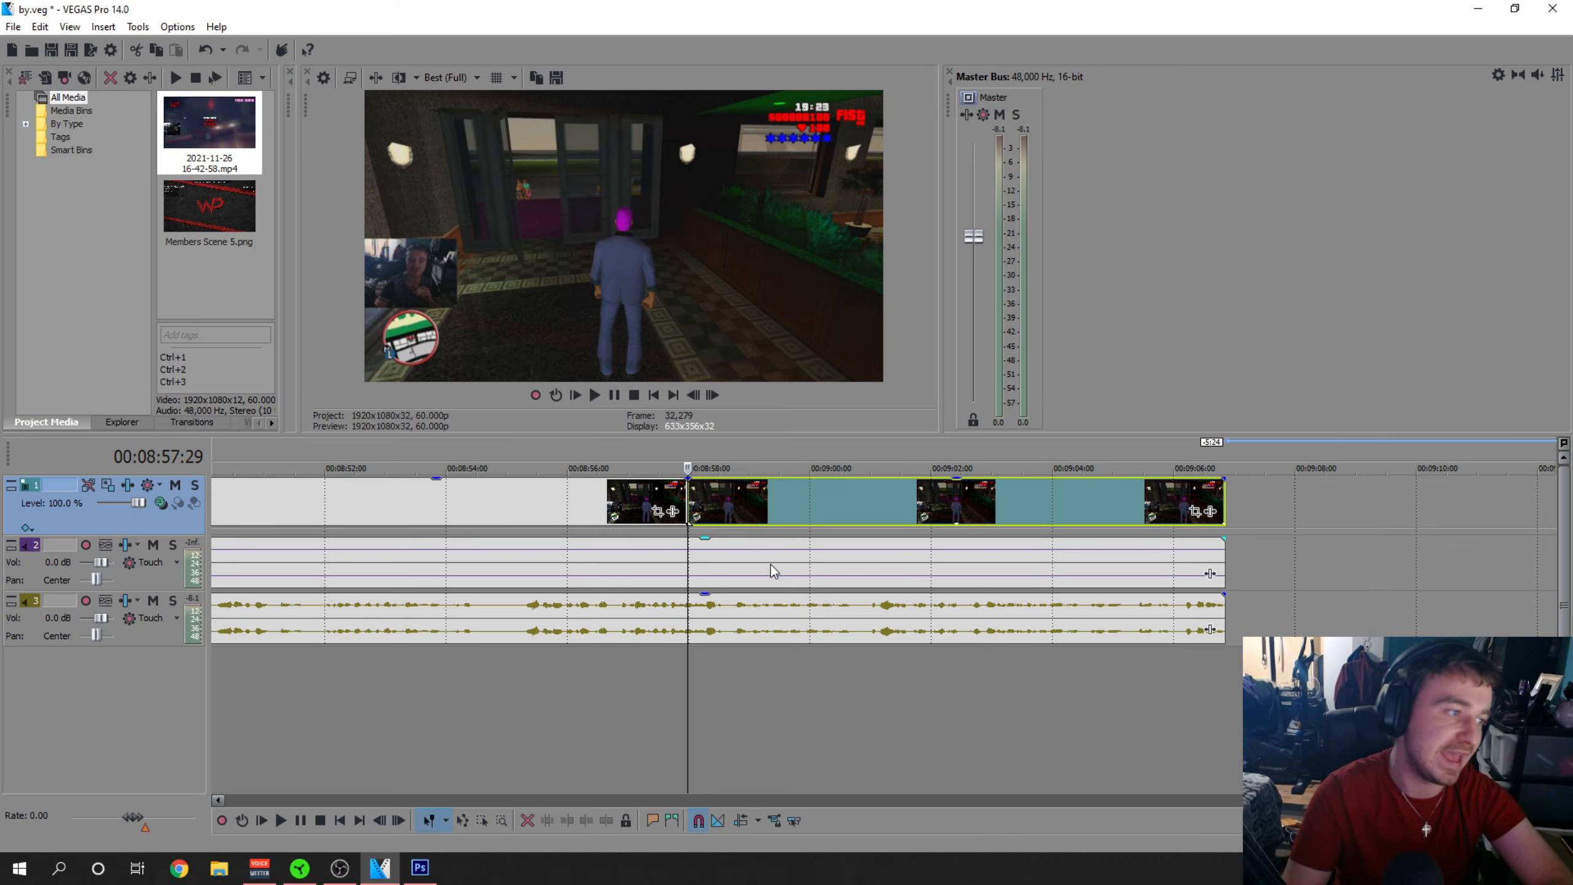
click(898, 509)
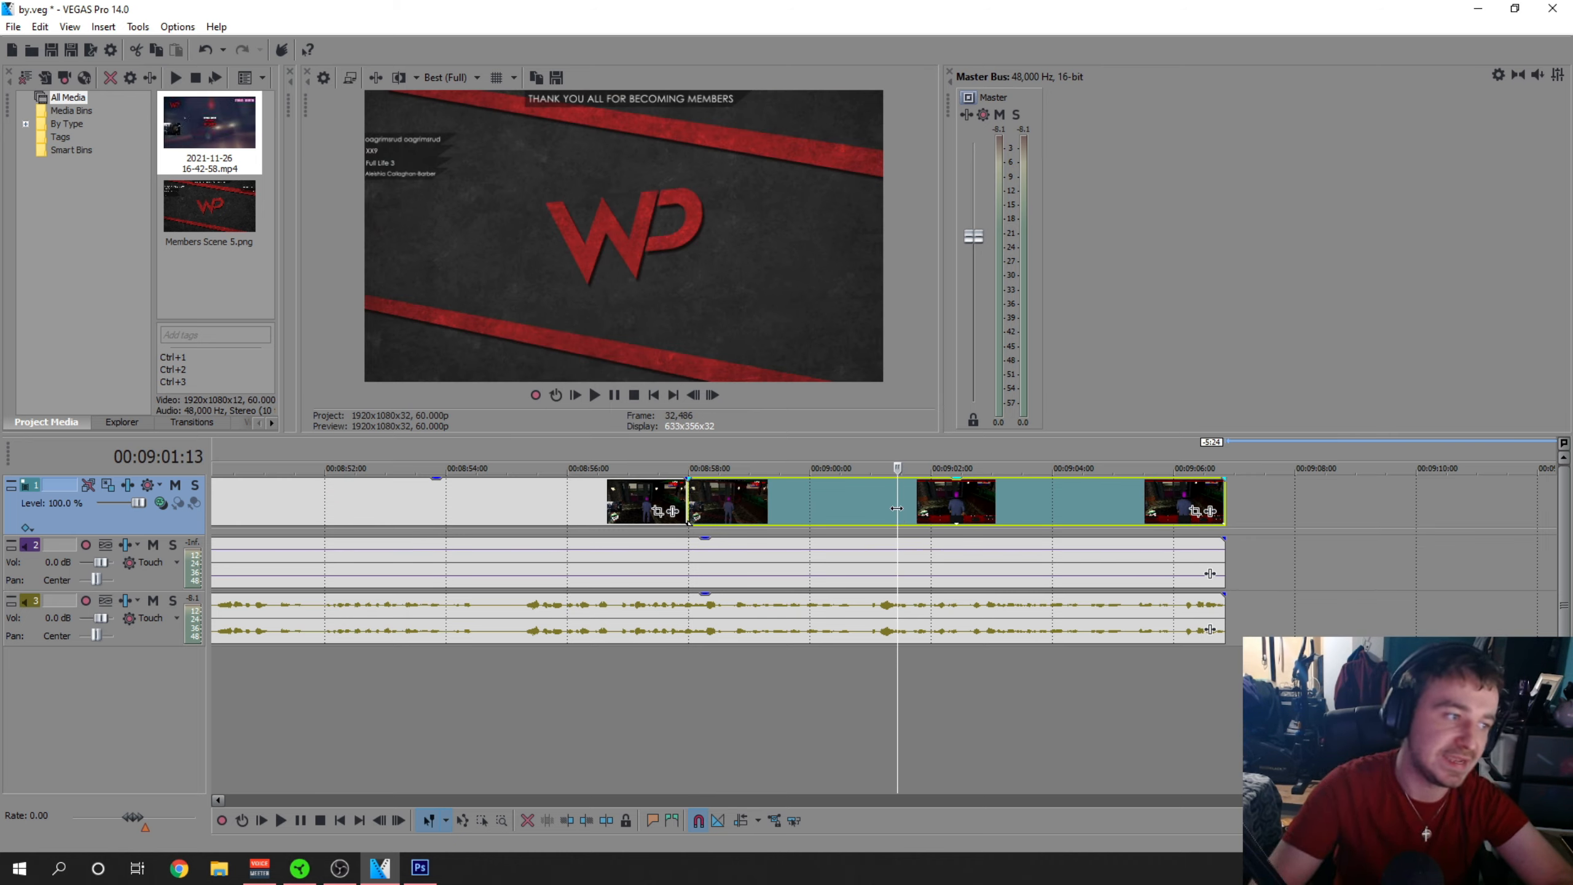
key(Delete)
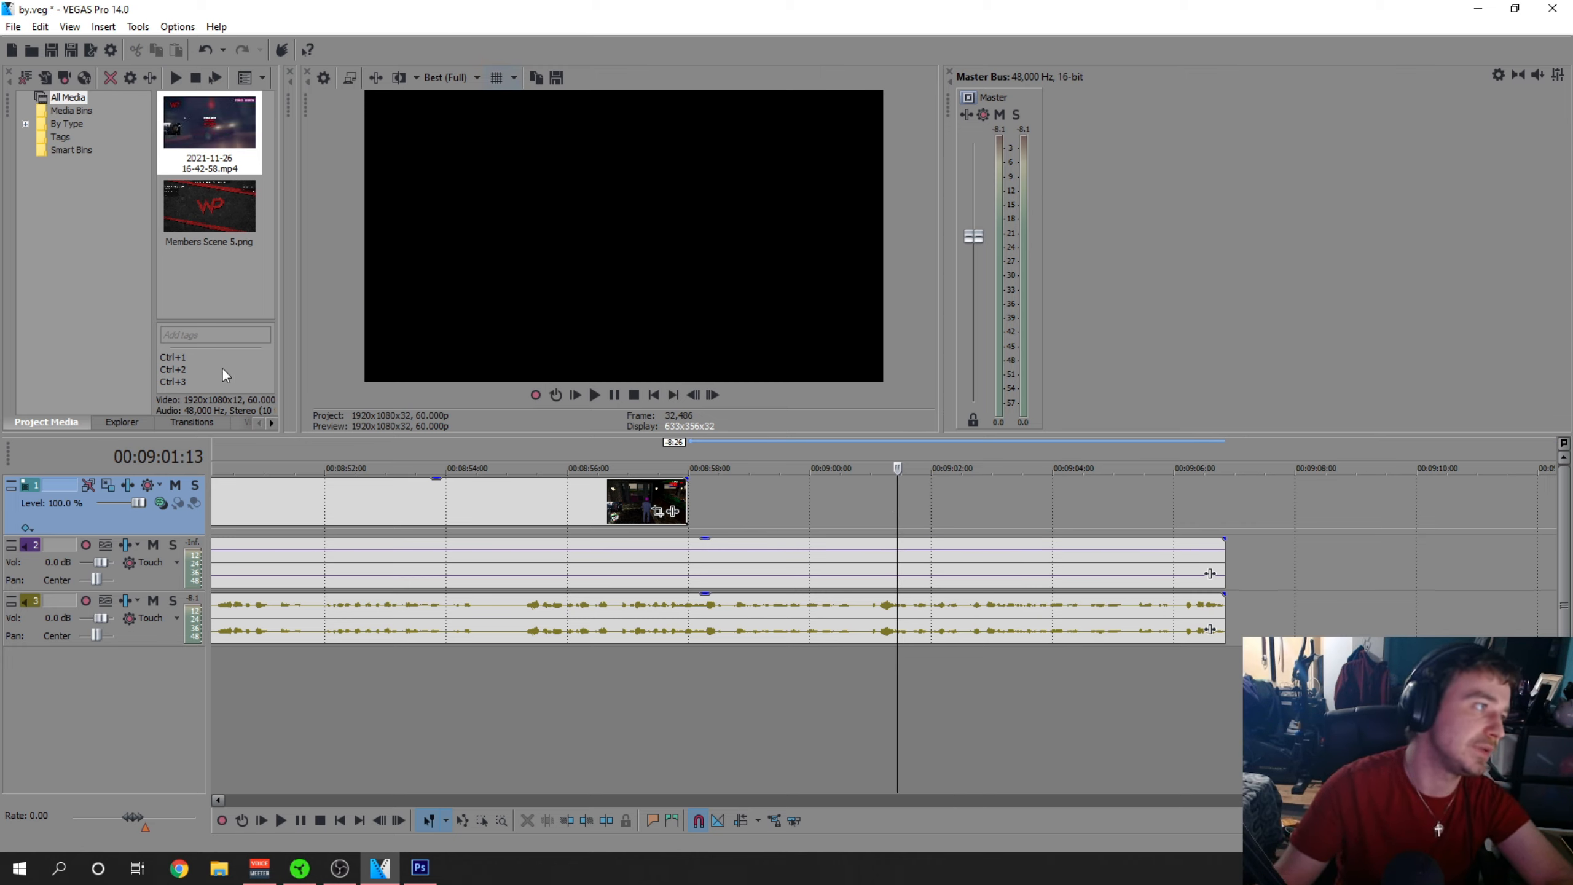
Insert Members Scene 5.png on the video track right after the gameplay clip and extend it to the end of the audio
drag(206, 211, 701, 512)
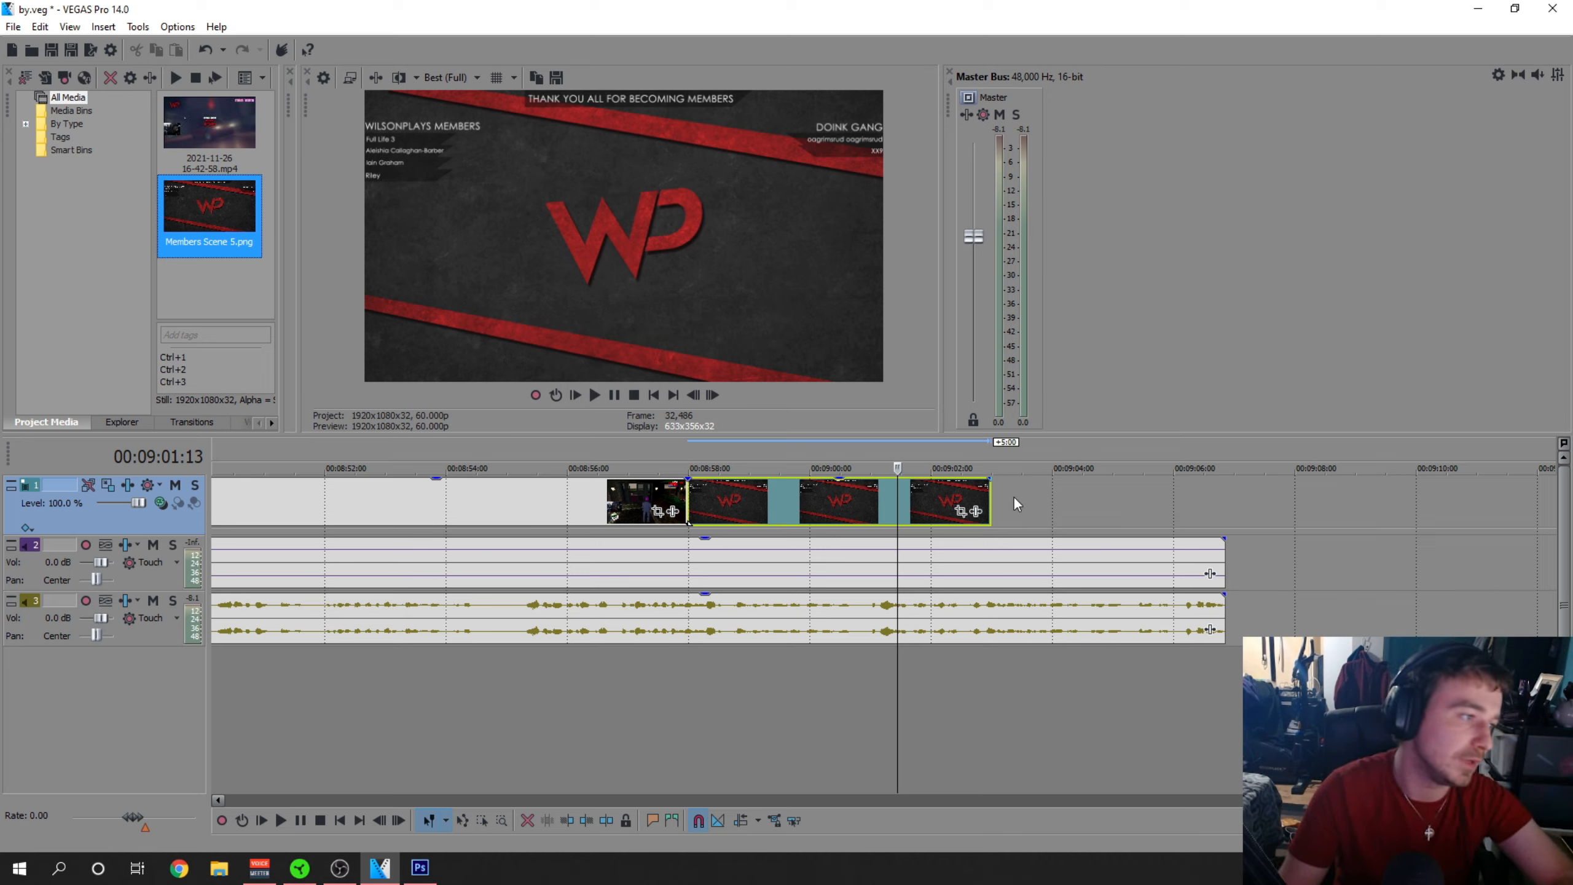
drag(989, 506, 1224, 507)
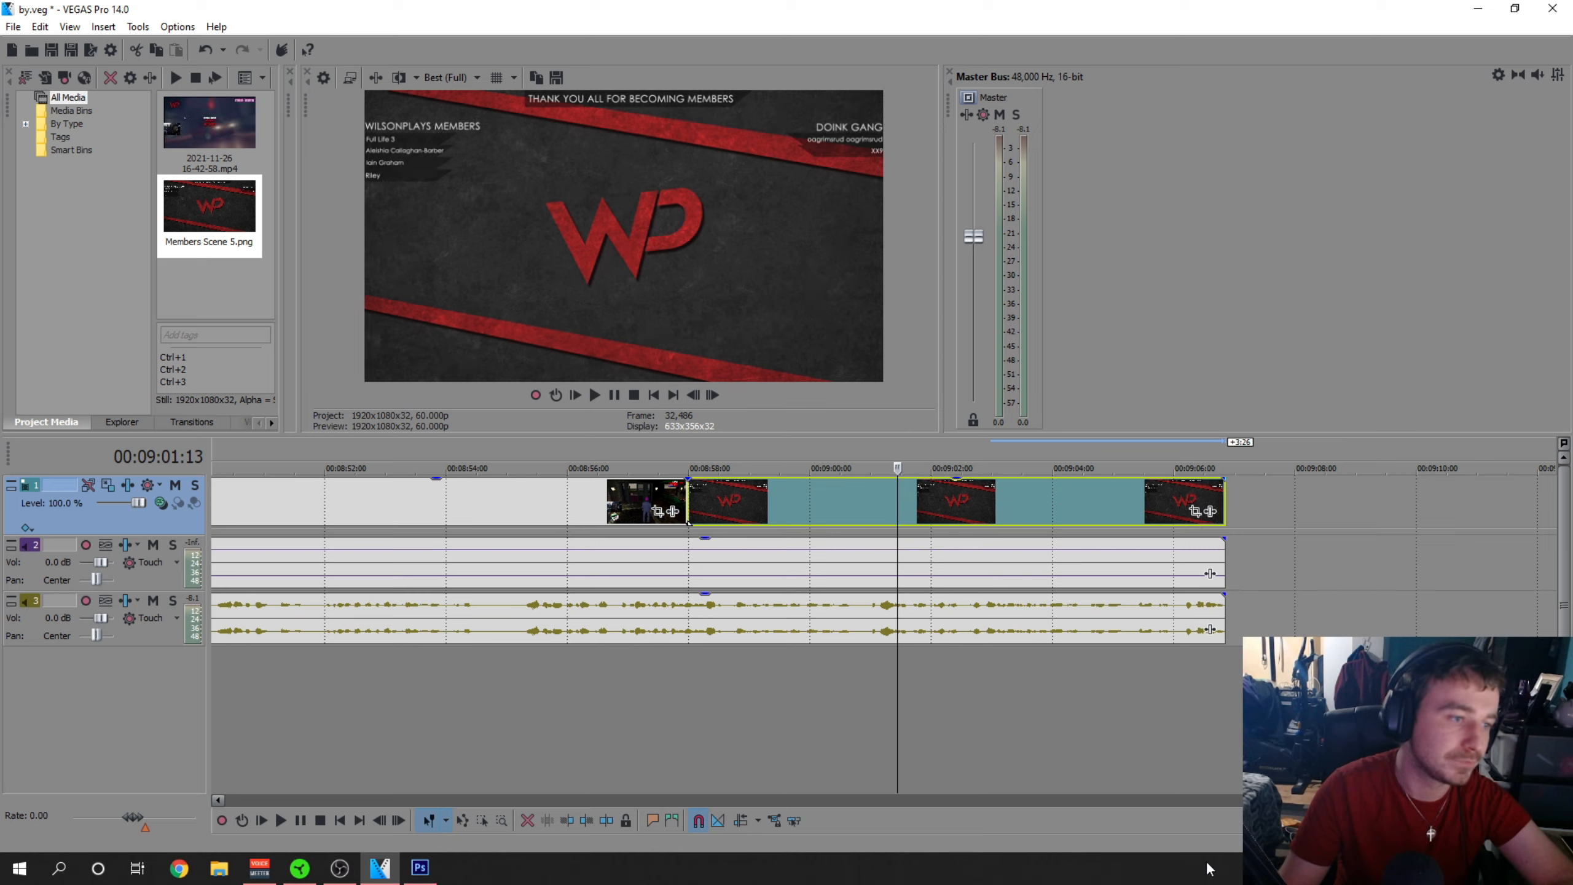
Add a fade-out of about 10 frames to the end of the members image
click(1227, 667)
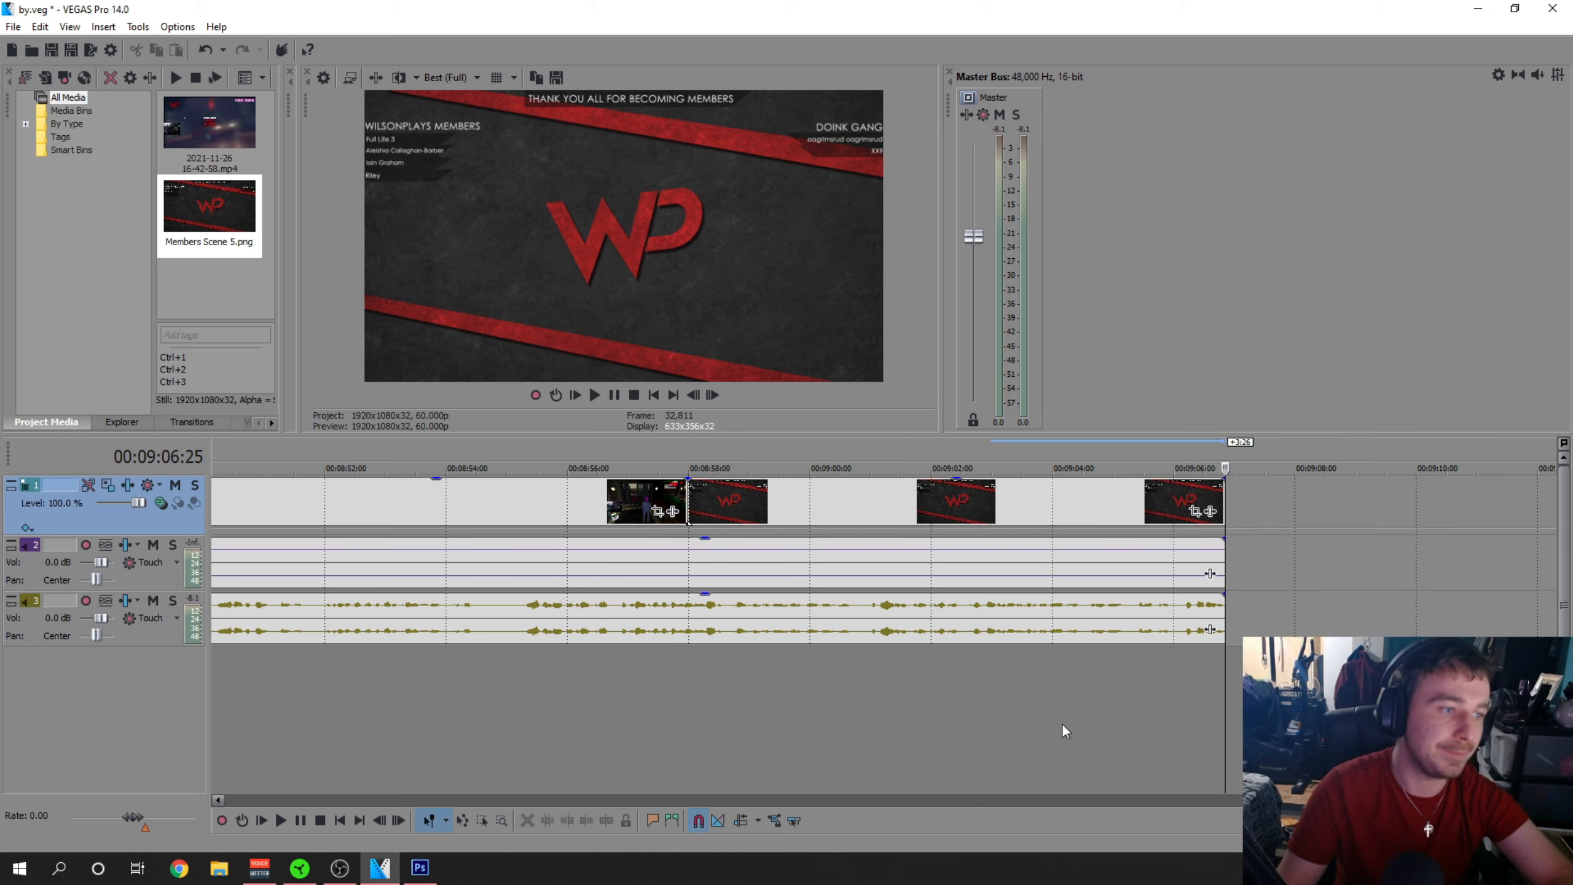
scroll(1061, 724, up, 5)
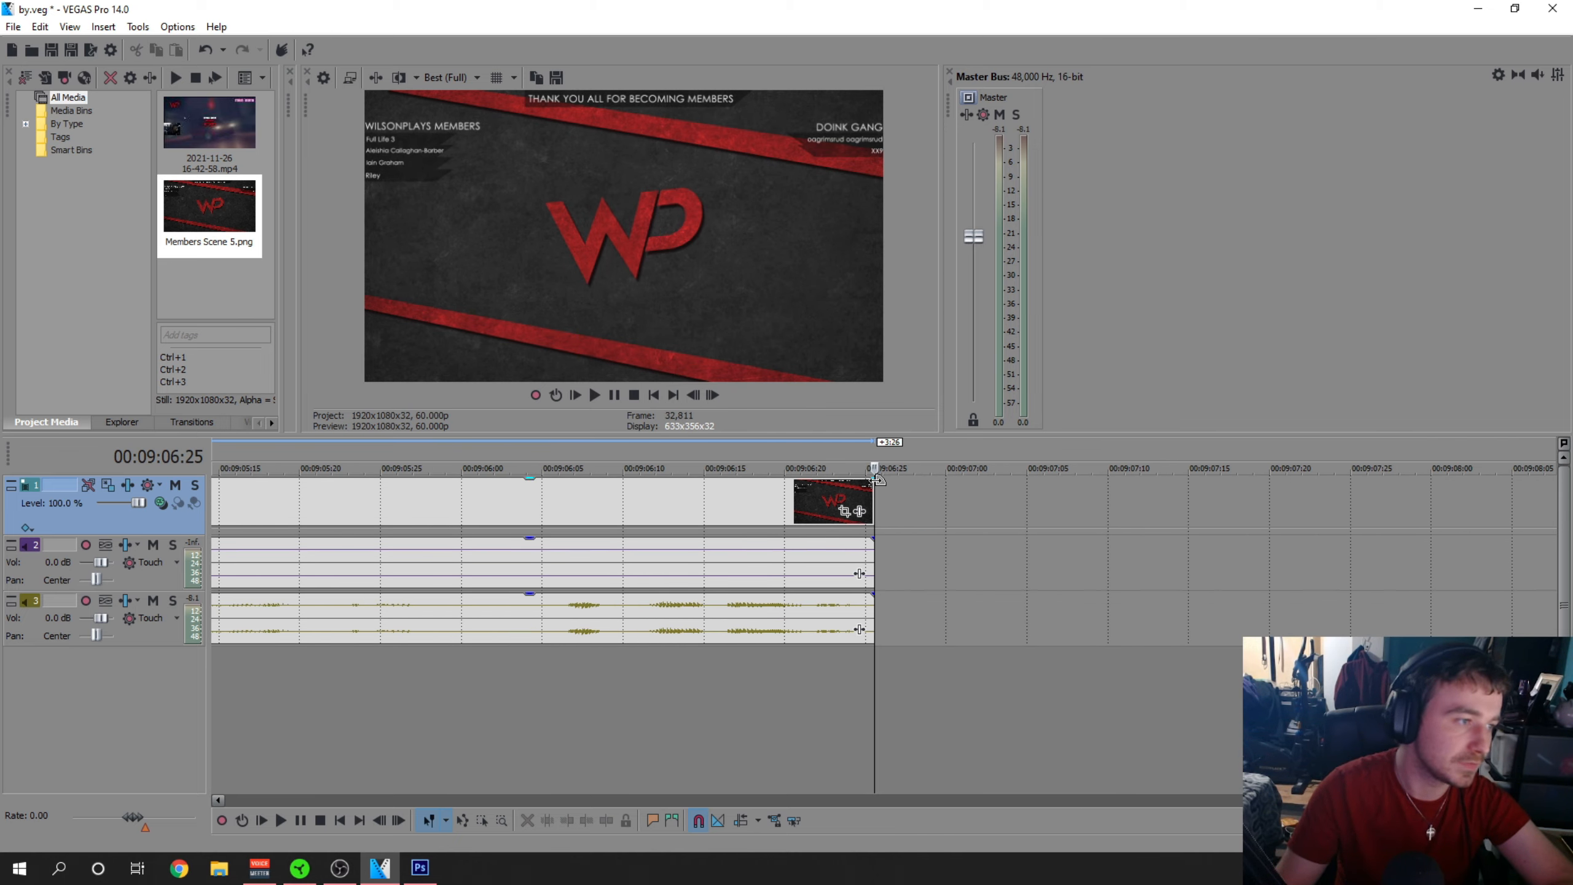
drag(872, 481, 705, 481)
scroll(598, 680, down, 3)
scroll(597, 680, down, 4)
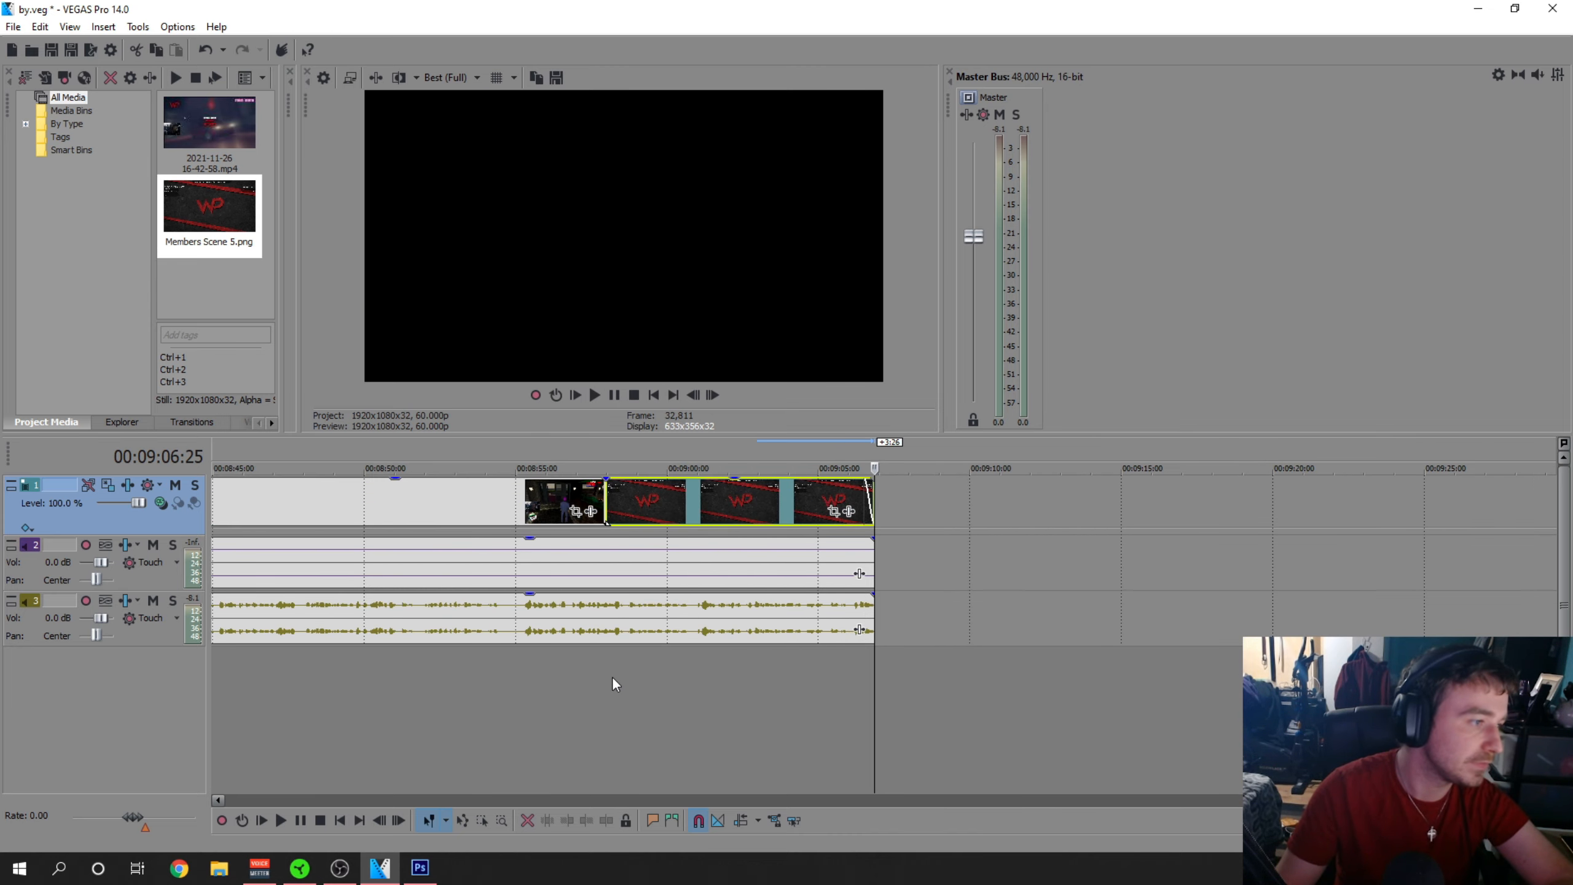
Add a fade-in of about 10 frames to the members image and a matching fade-out to the end of the gameplay clip
click(598, 685)
click(615, 689)
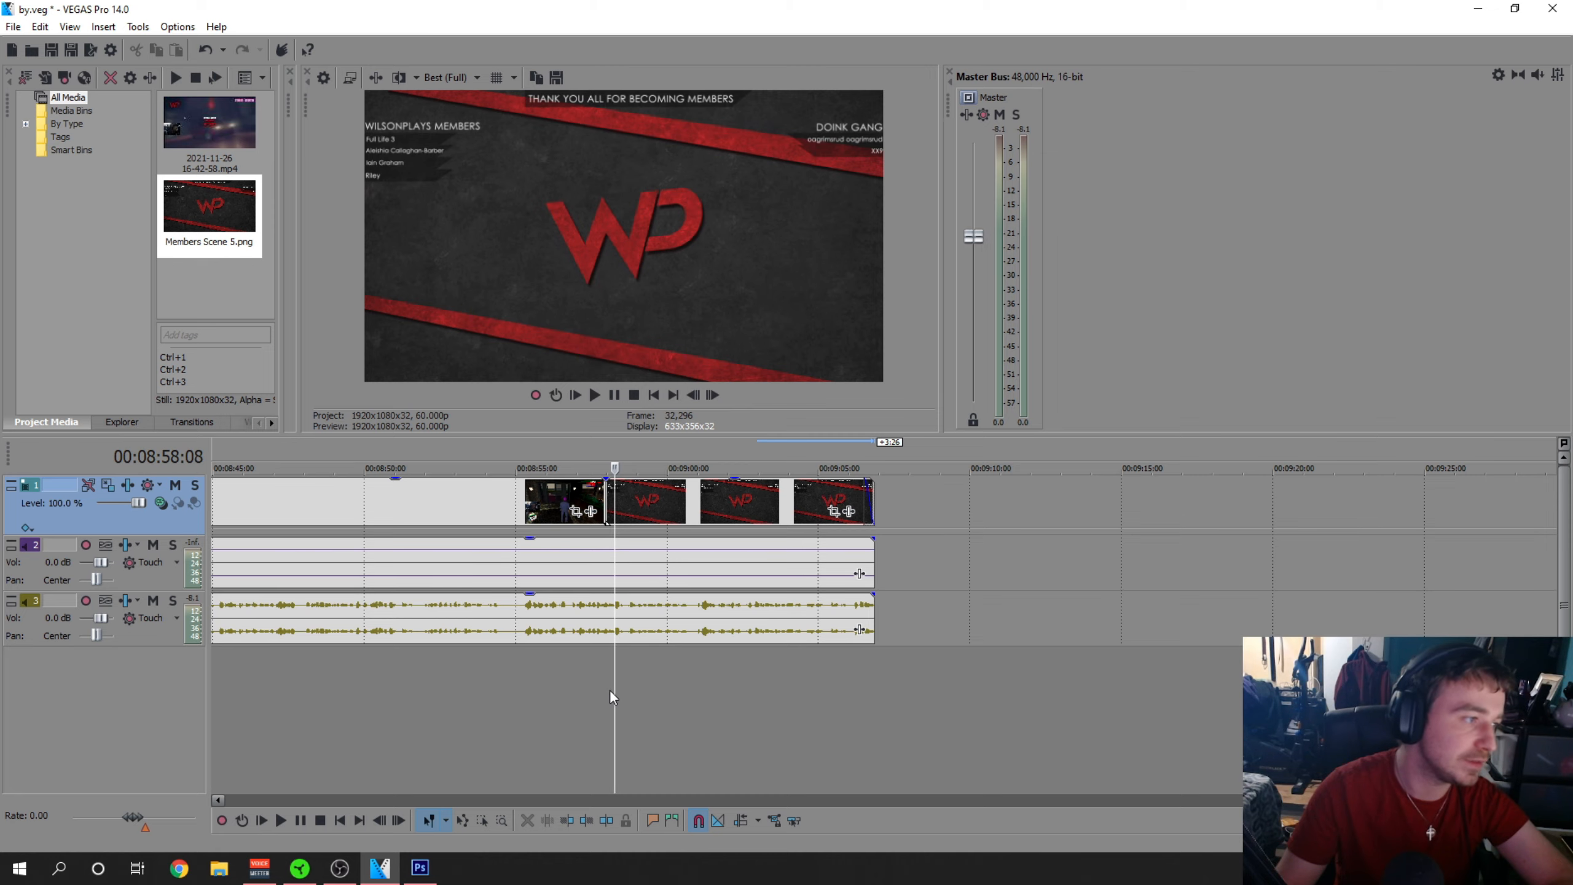
click(610, 688)
scroll(650, 687, up, 3)
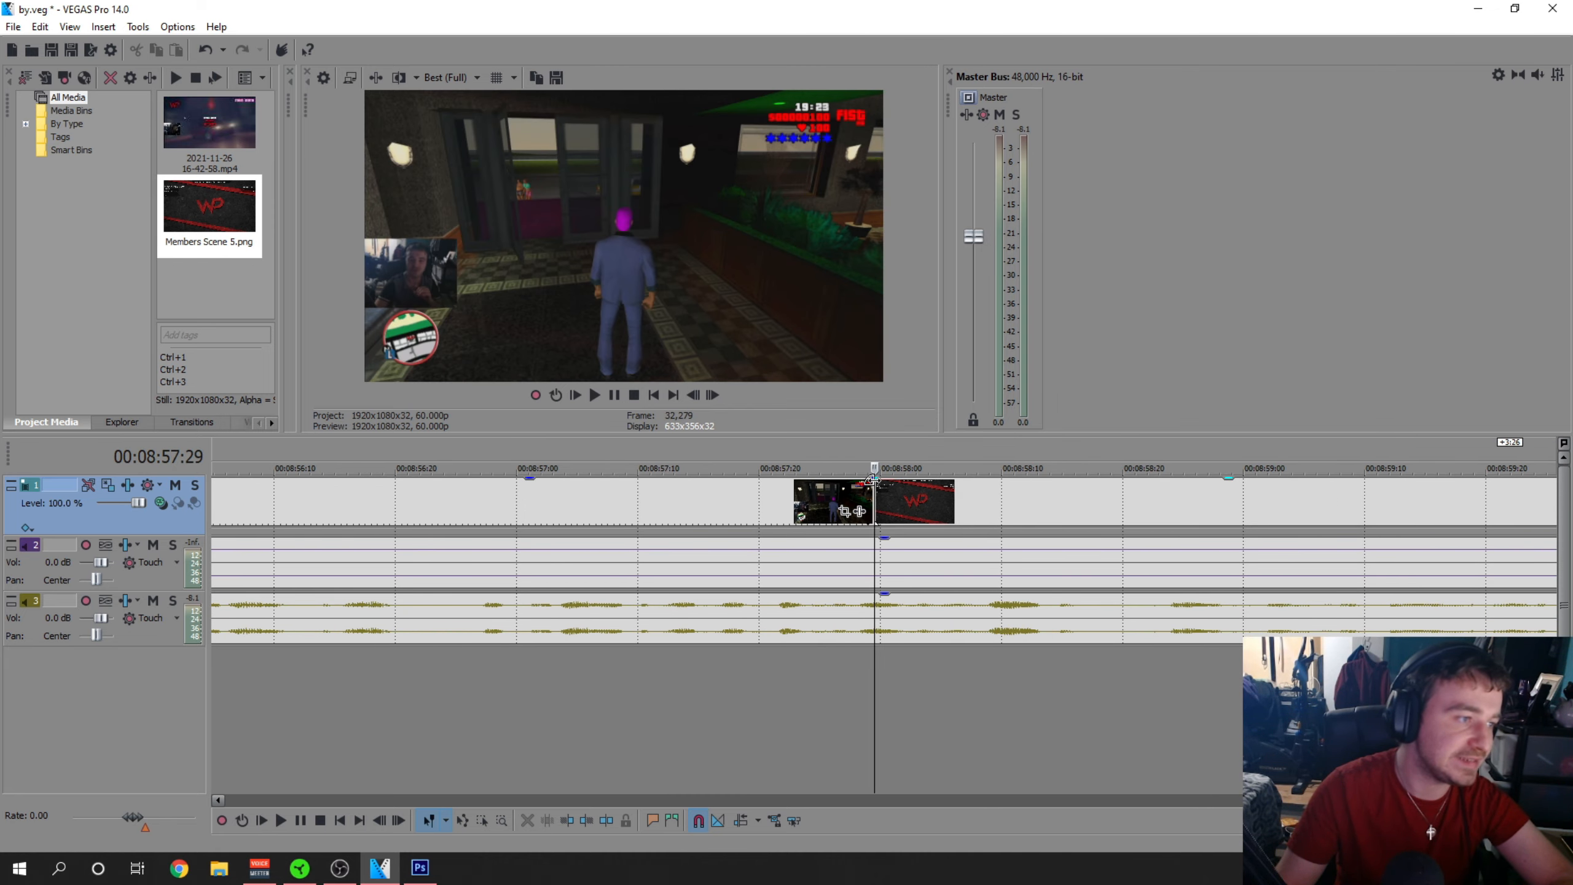
drag(880, 484, 994, 486)
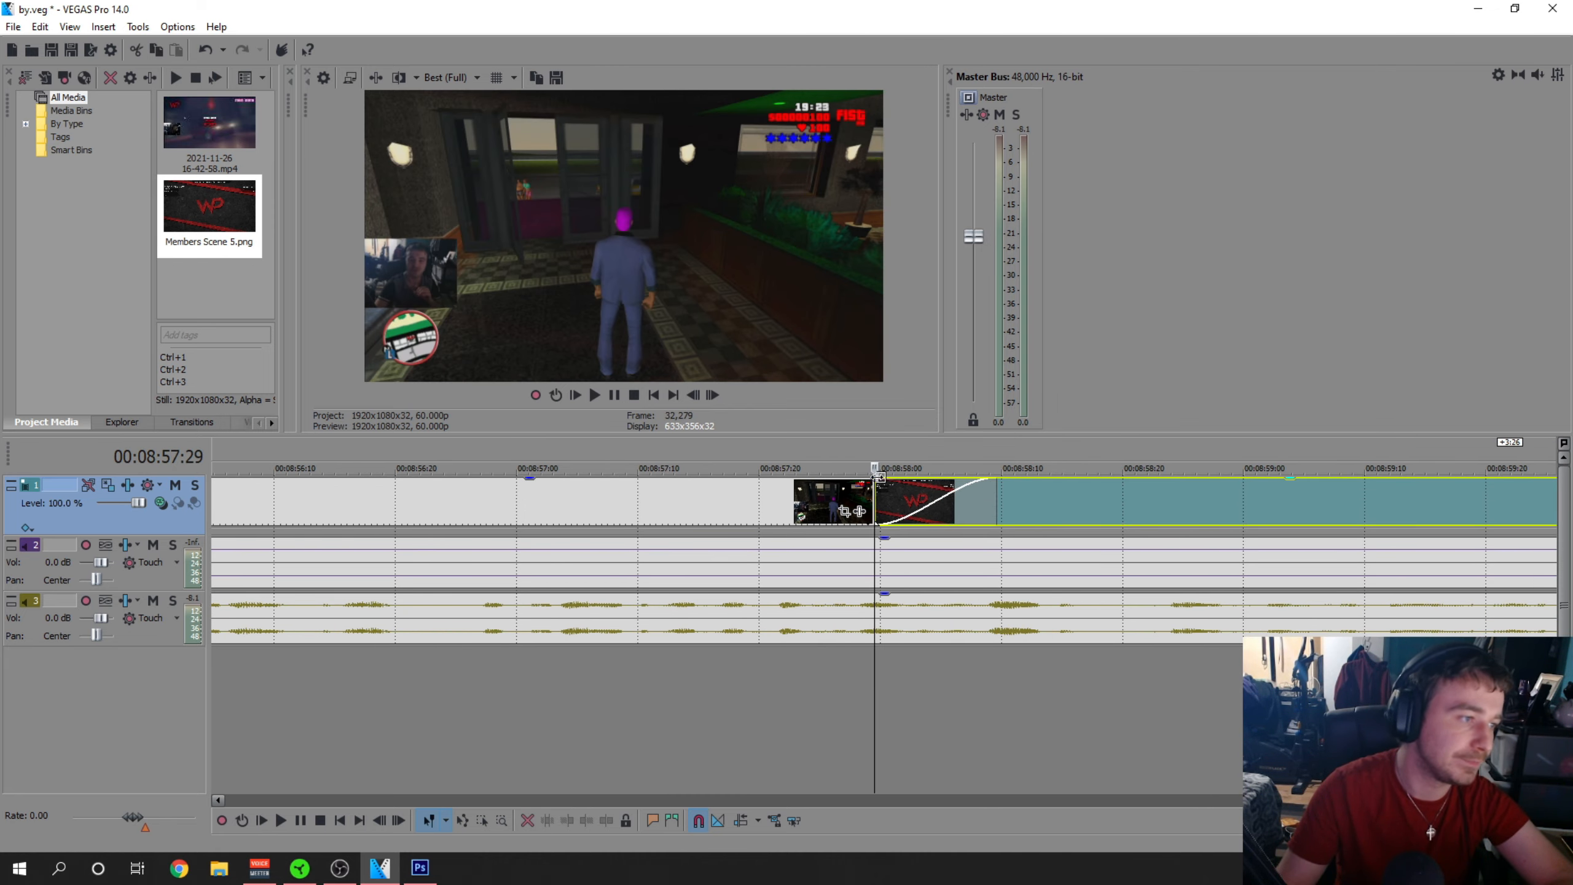
drag(872, 482, 749, 487)
scroll(762, 748, down, 10)
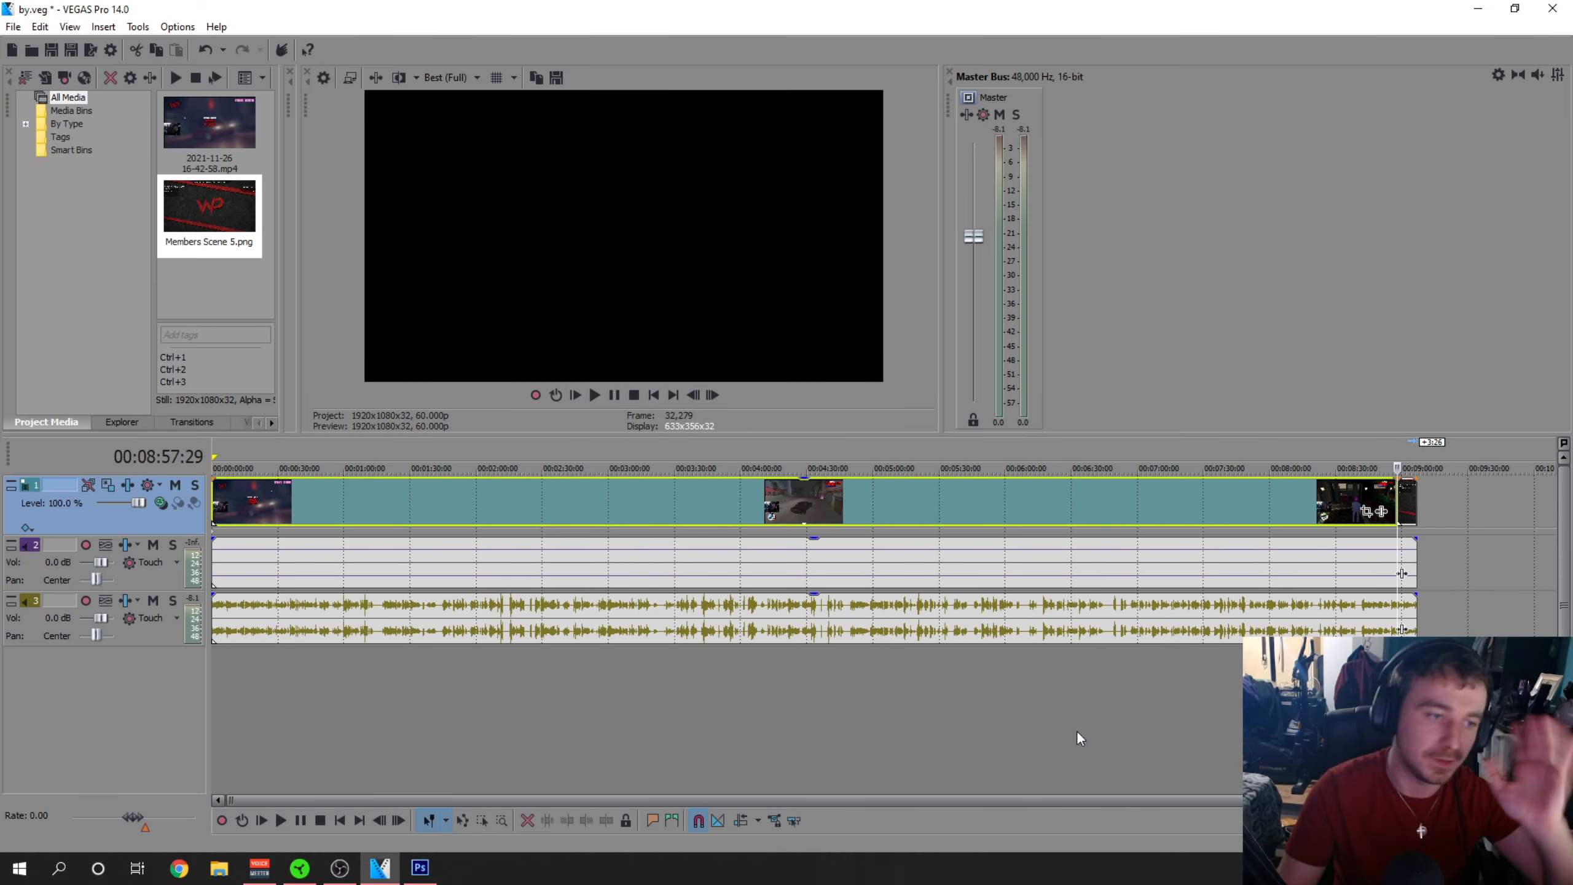
Disable resampling for the gameplay video event
scroll(1189, 762, up, 10)
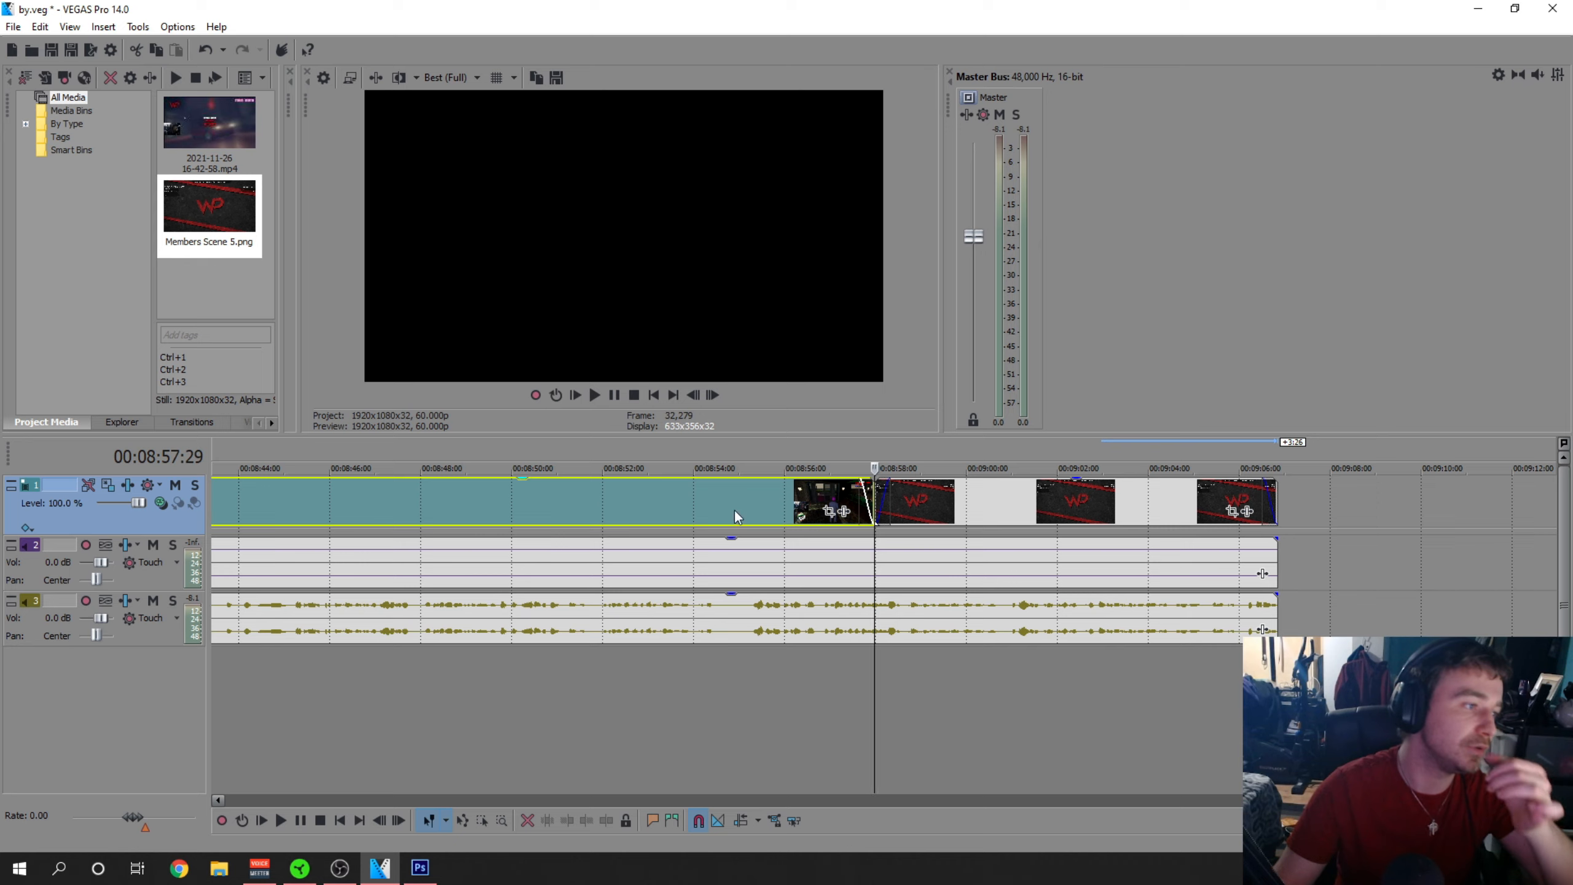
right_click(678, 509)
mouse_move(772, 708)
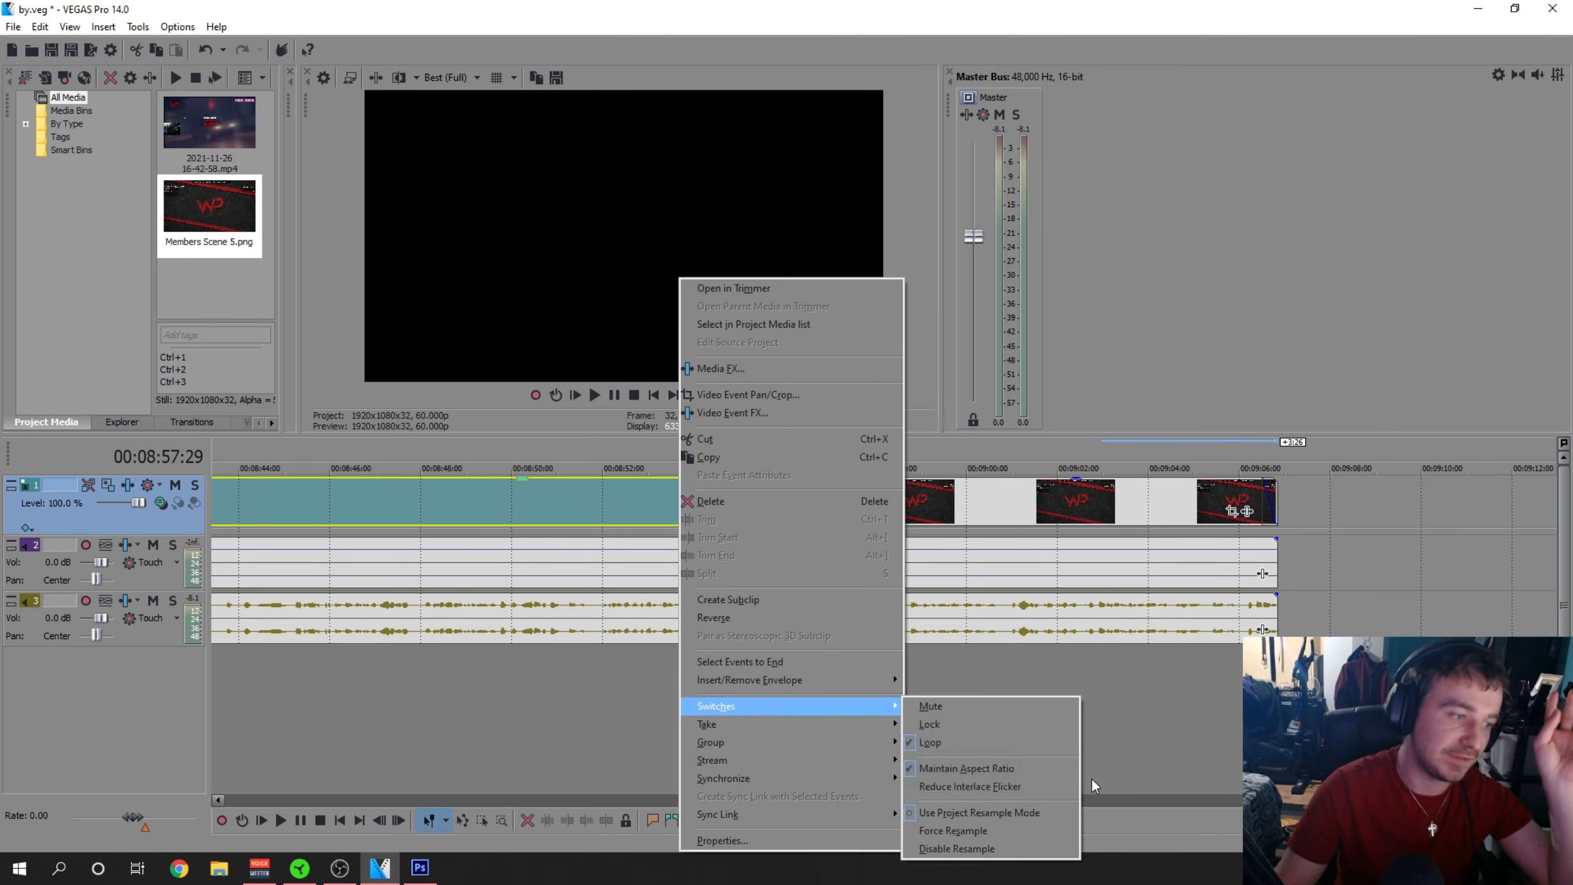
click(997, 851)
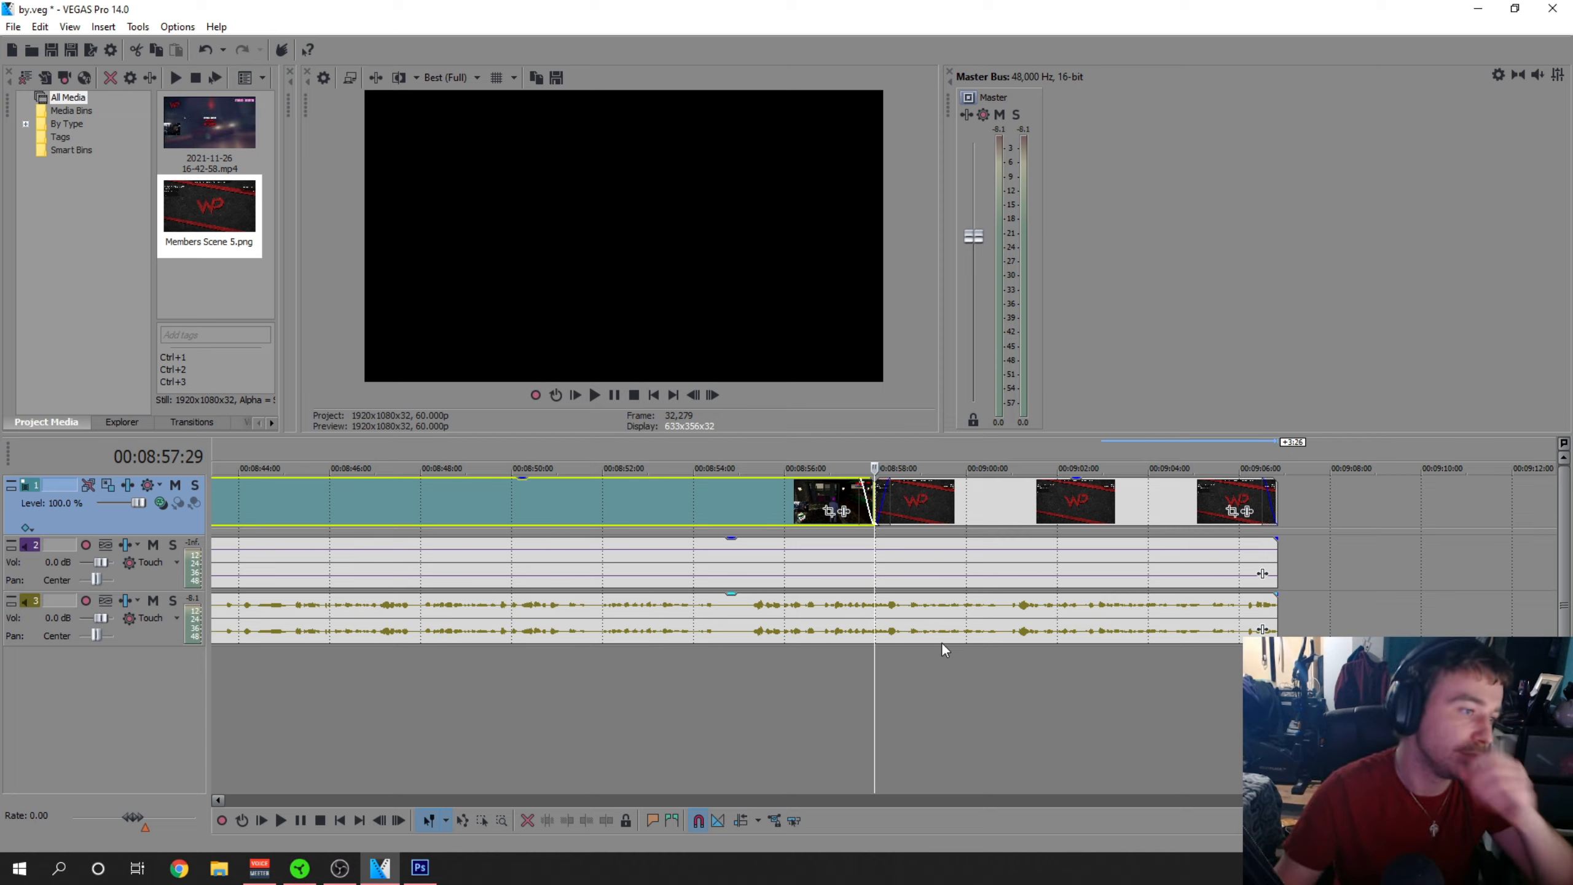
Review the Color Corrector and Levels effects applied to the video track, checking the saturation and the levels preset
scroll(350, 722, down, 5)
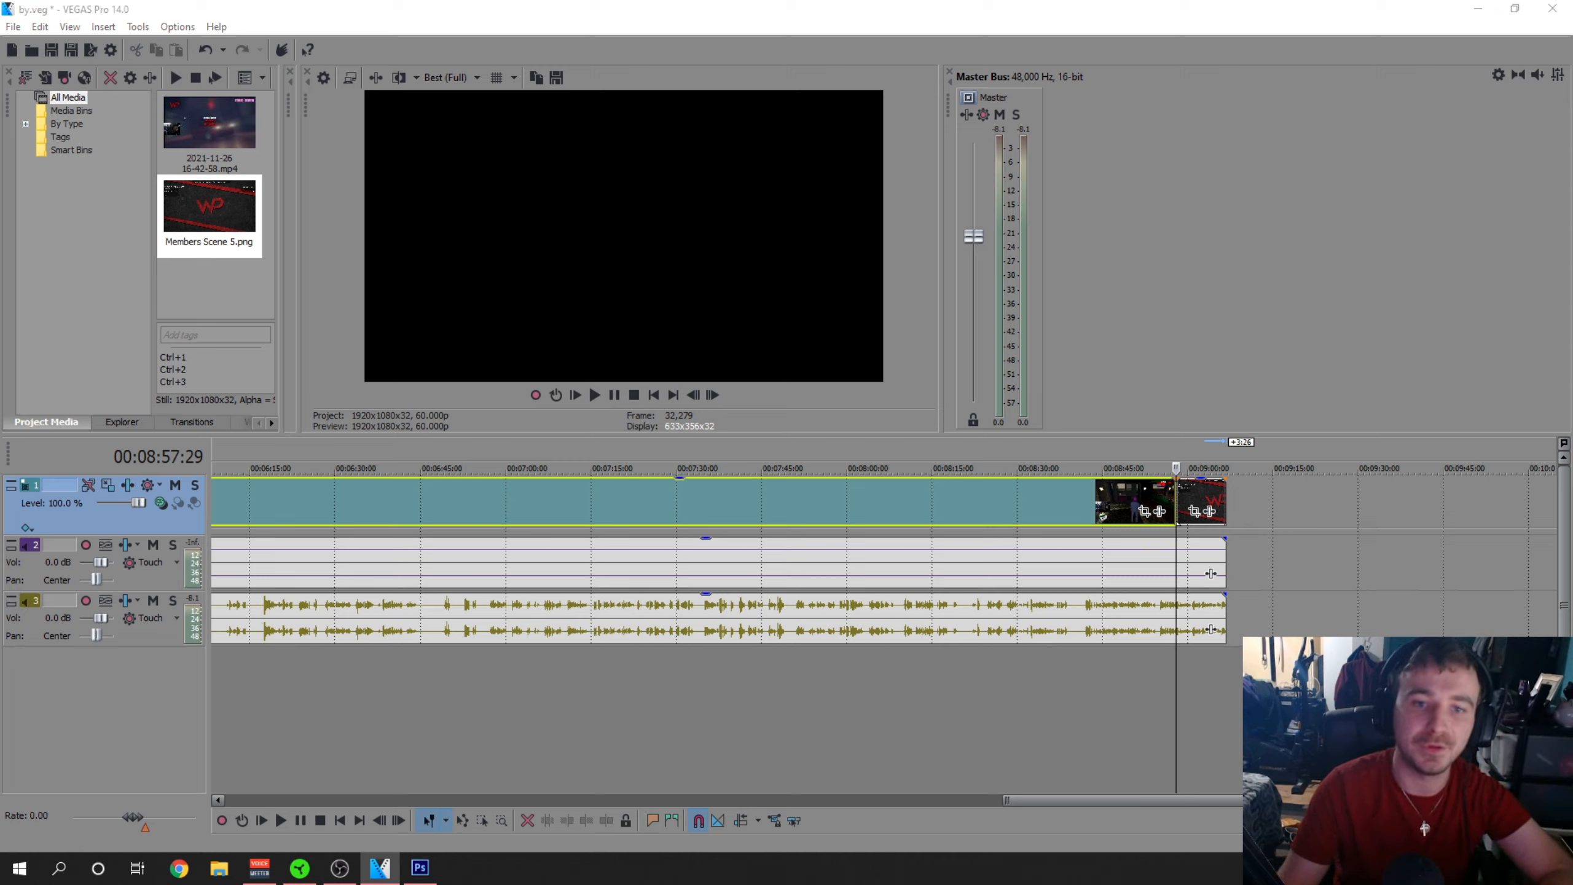
drag(1567, 231, 782, 254)
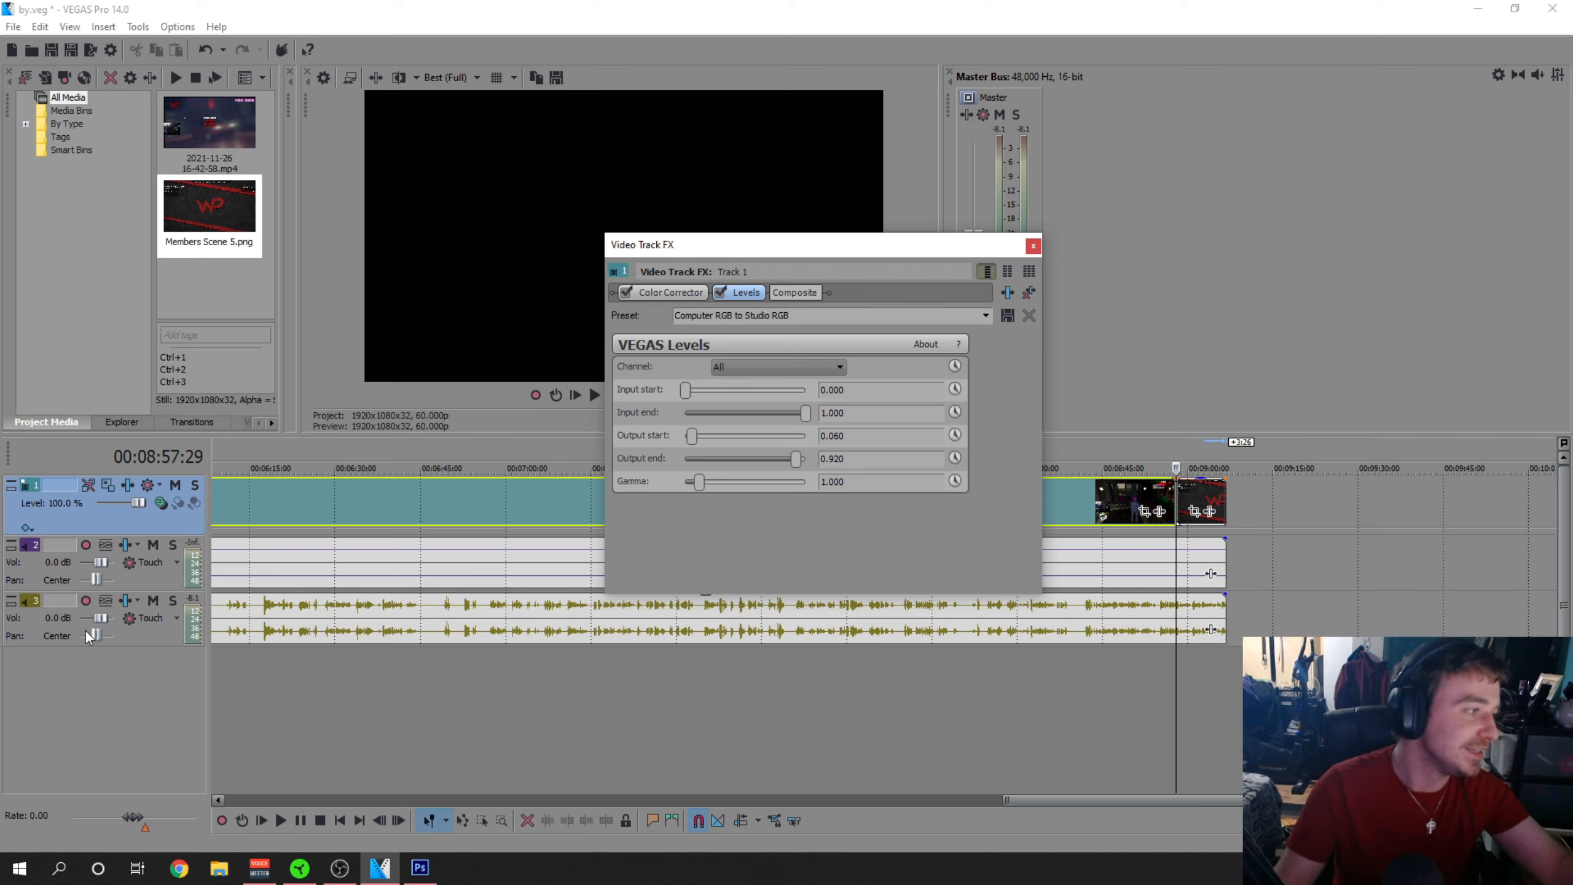
click(662, 294)
drag(1036, 402, 1044, 597)
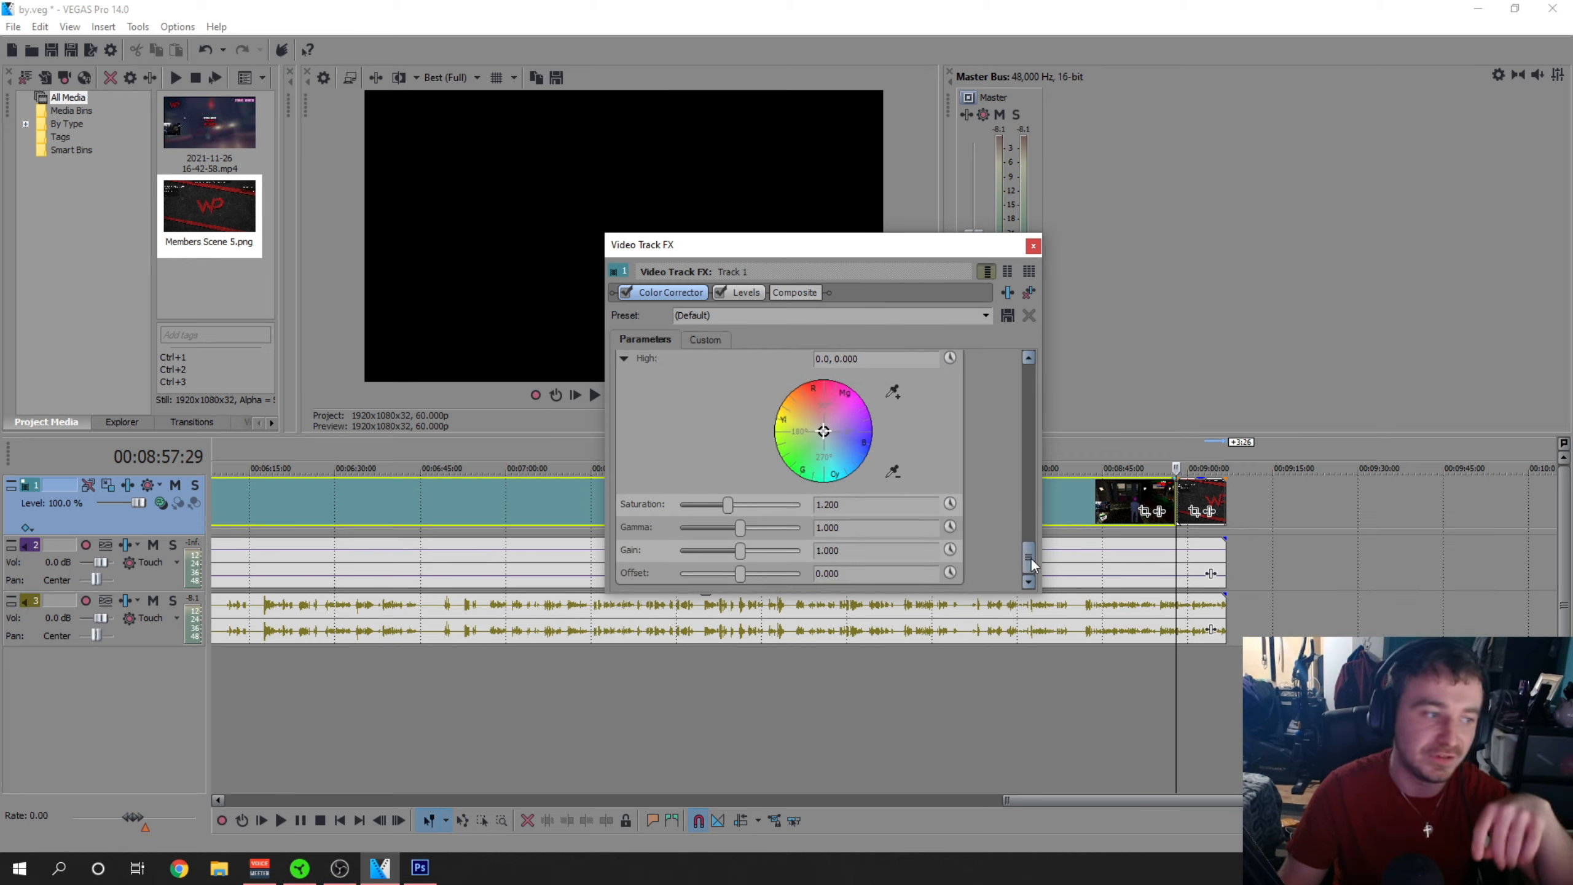
scroll(1031, 561, up, 10)
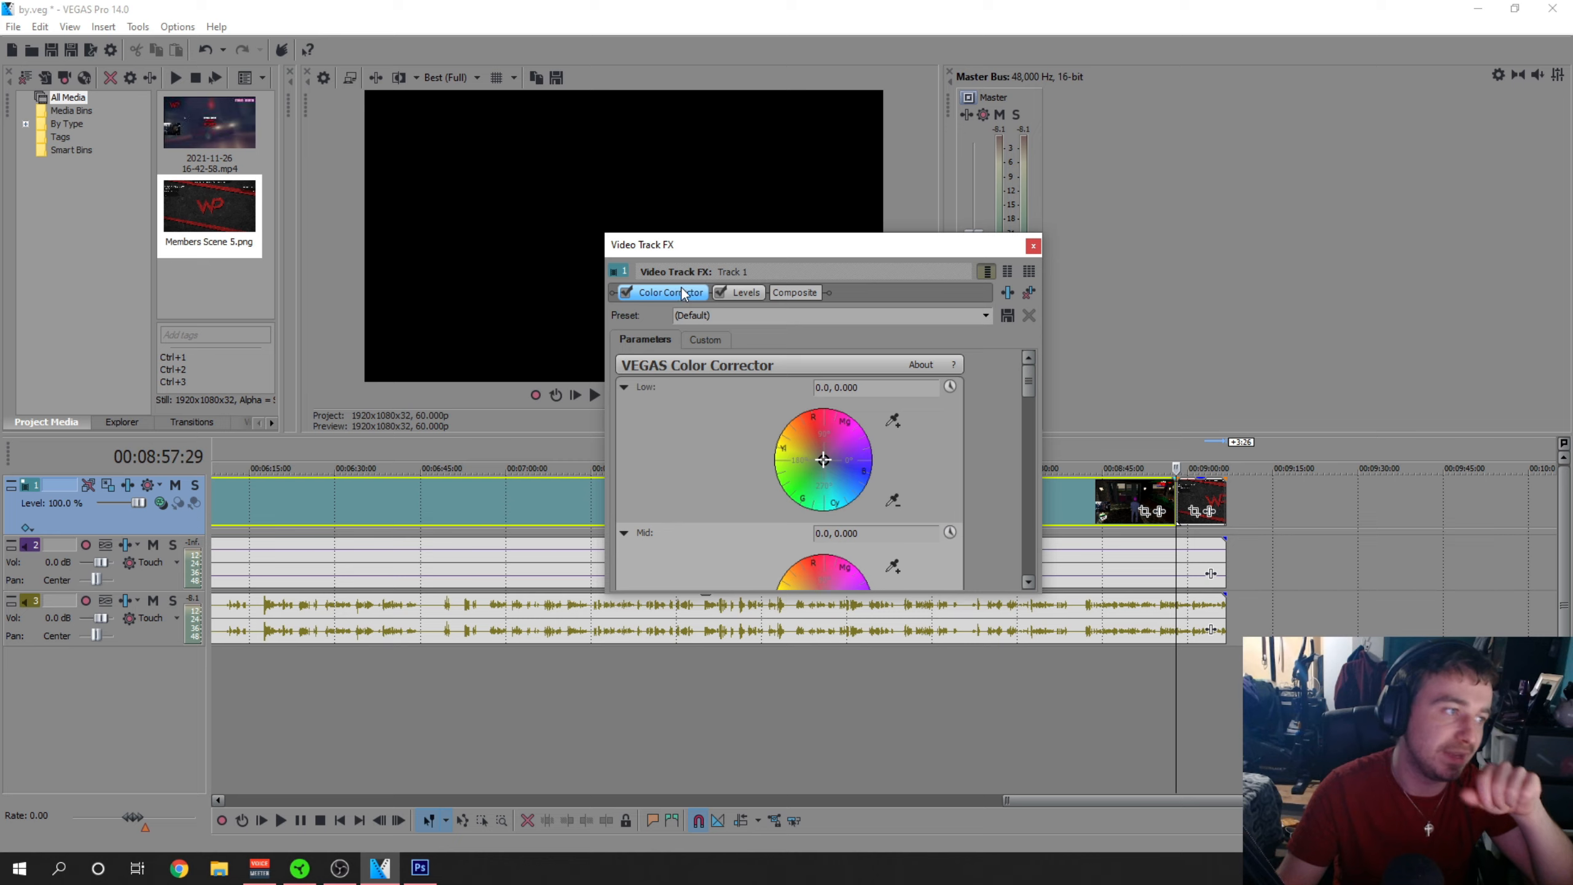
click(733, 294)
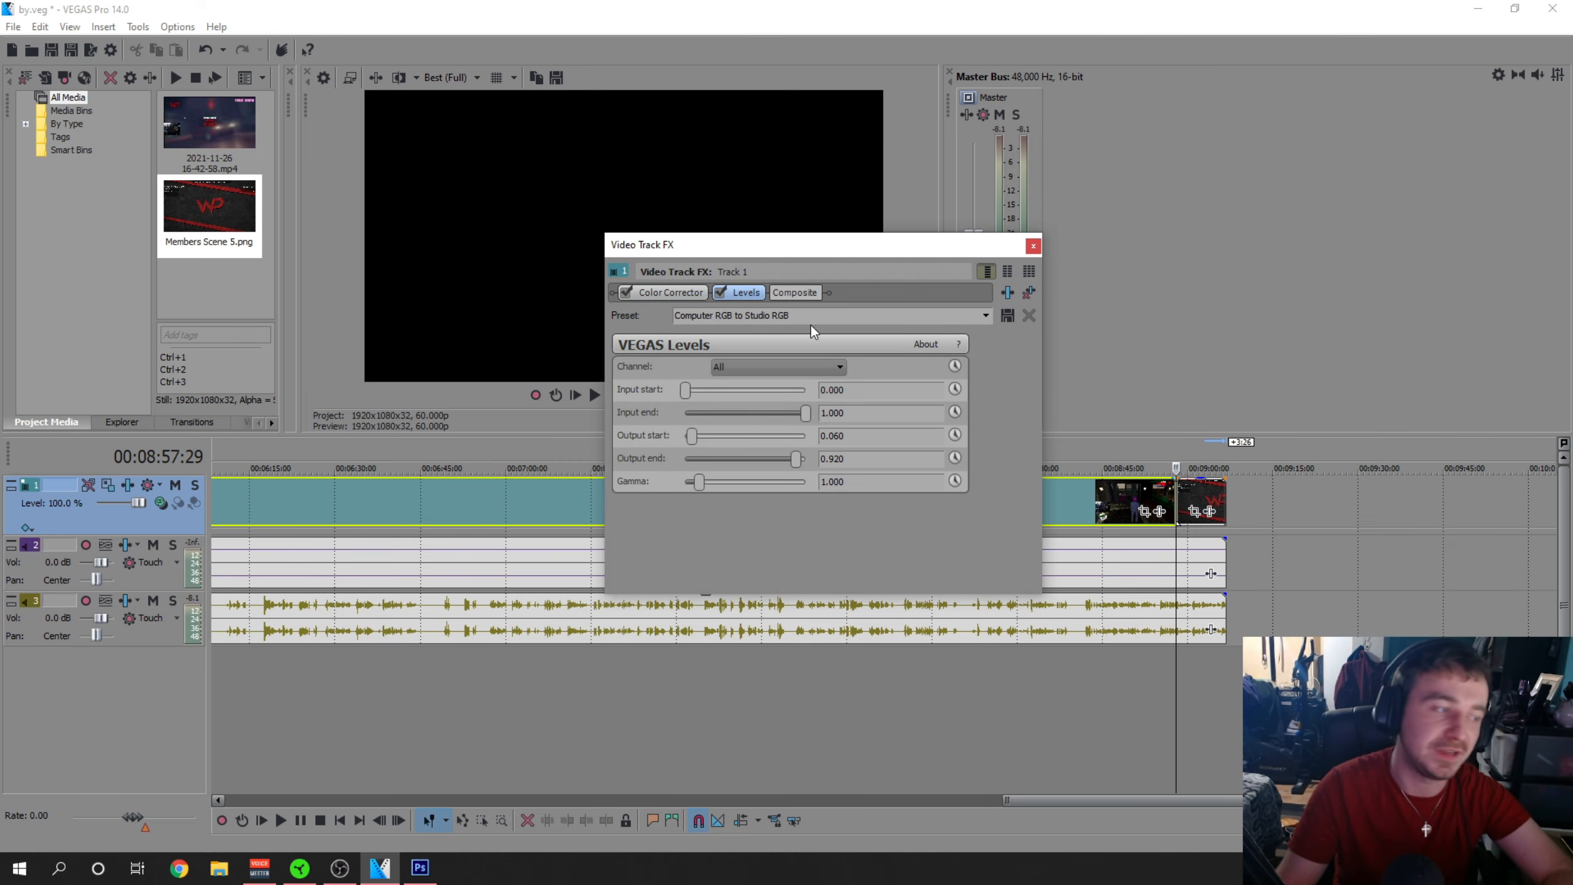
click(1034, 246)
Set the loop region to span the whole project, from the first clip to the end of the members image
click(864, 683)
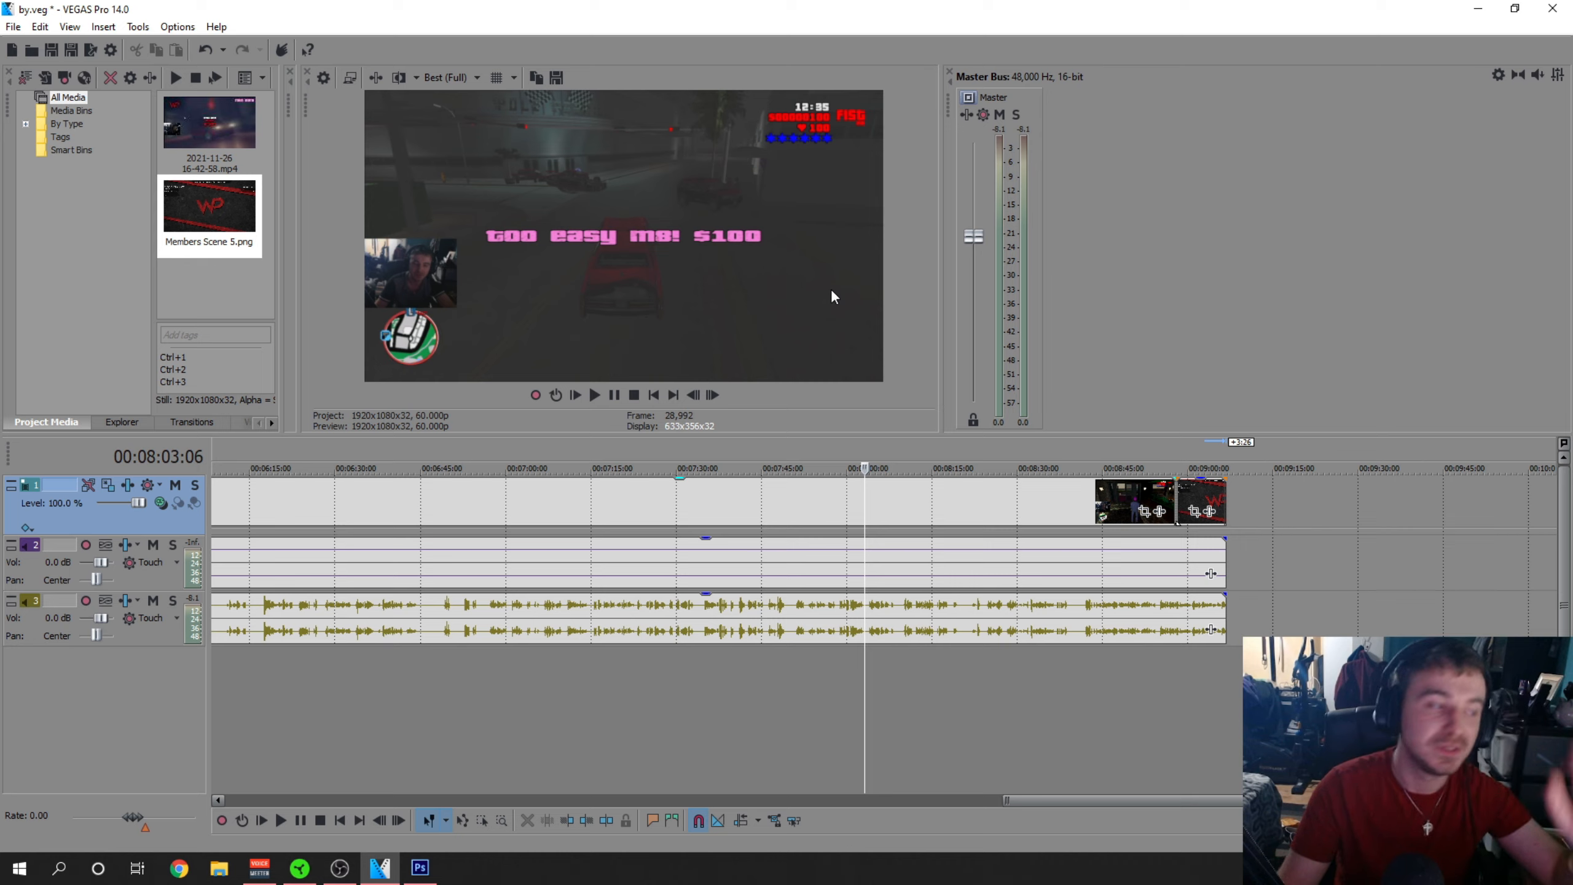
scroll(669, 755, down, 5)
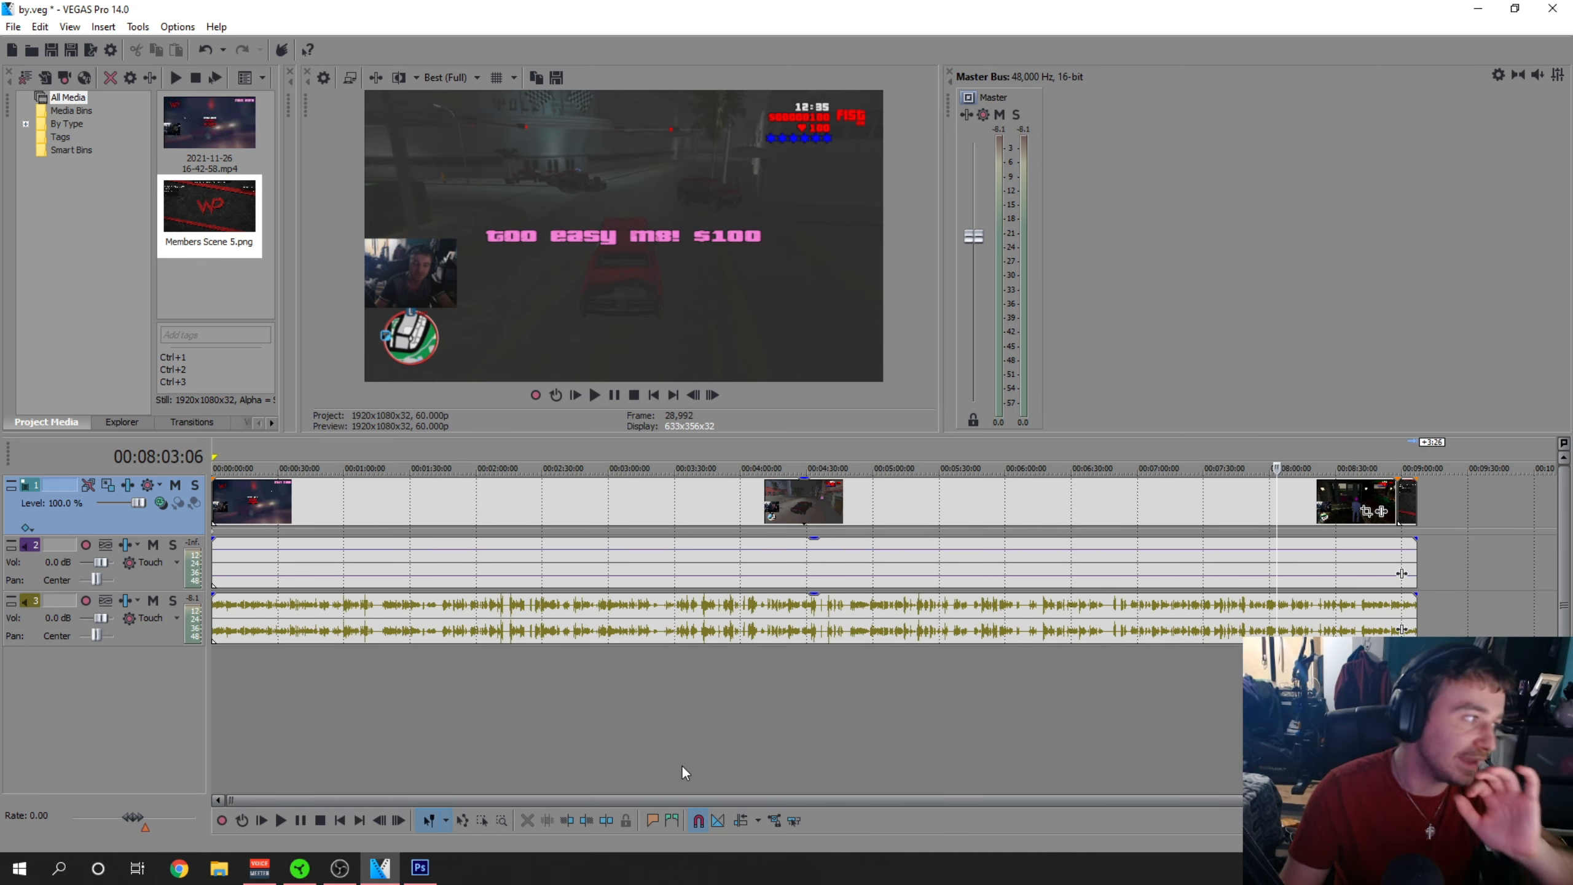
double_click(479, 735)
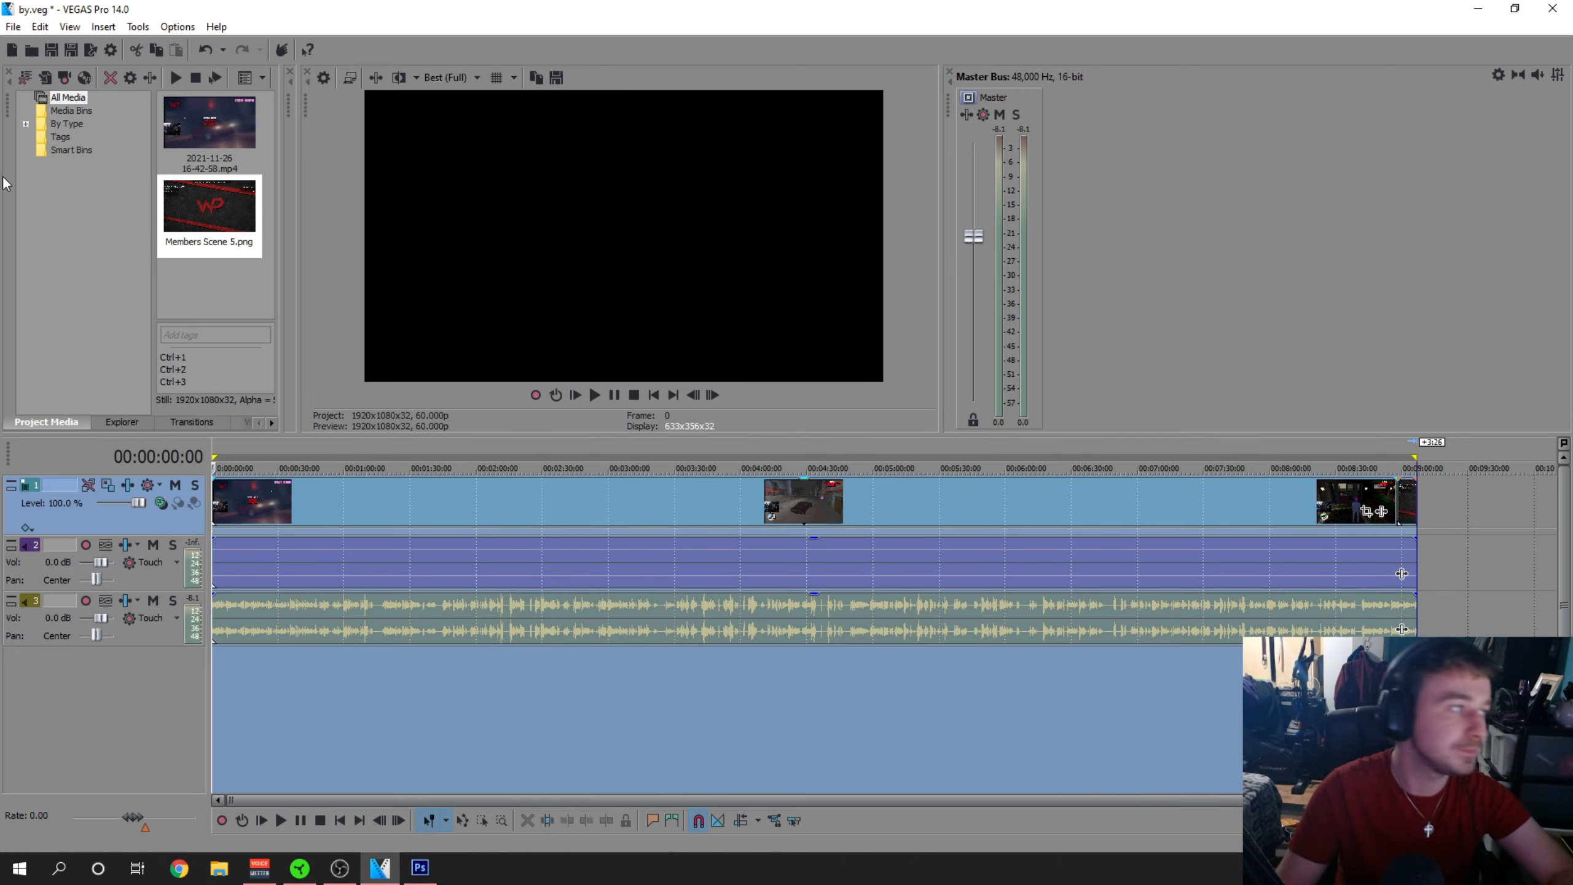
Start a Render As export and choose the VIDEOS 1440p 30 template as the output format
click(13, 26)
click(66, 149)
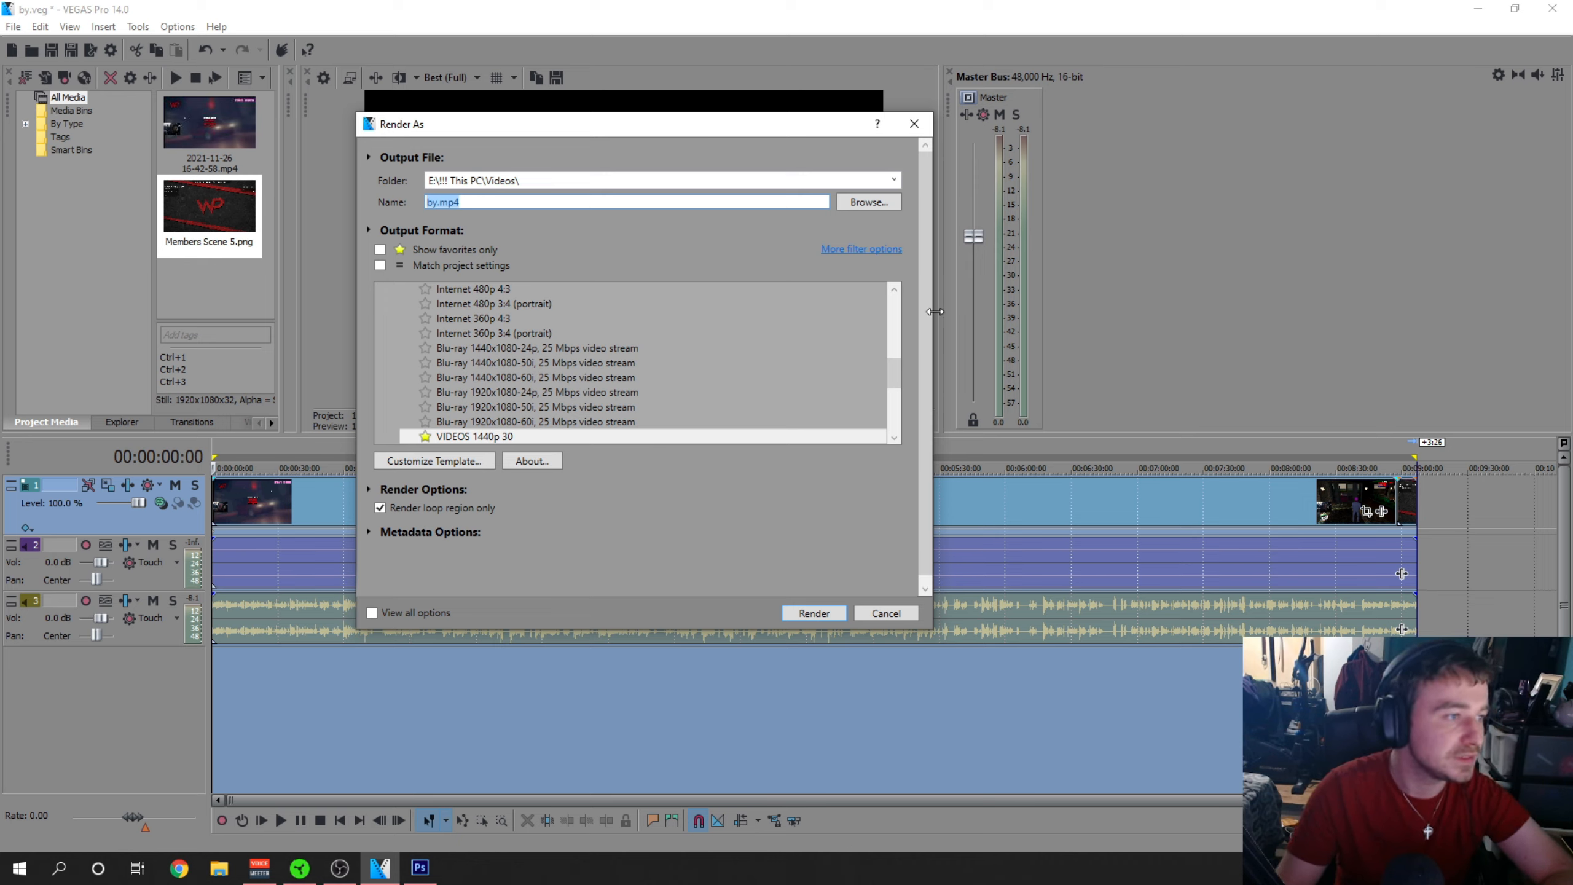
drag(894, 375, 894, 395)
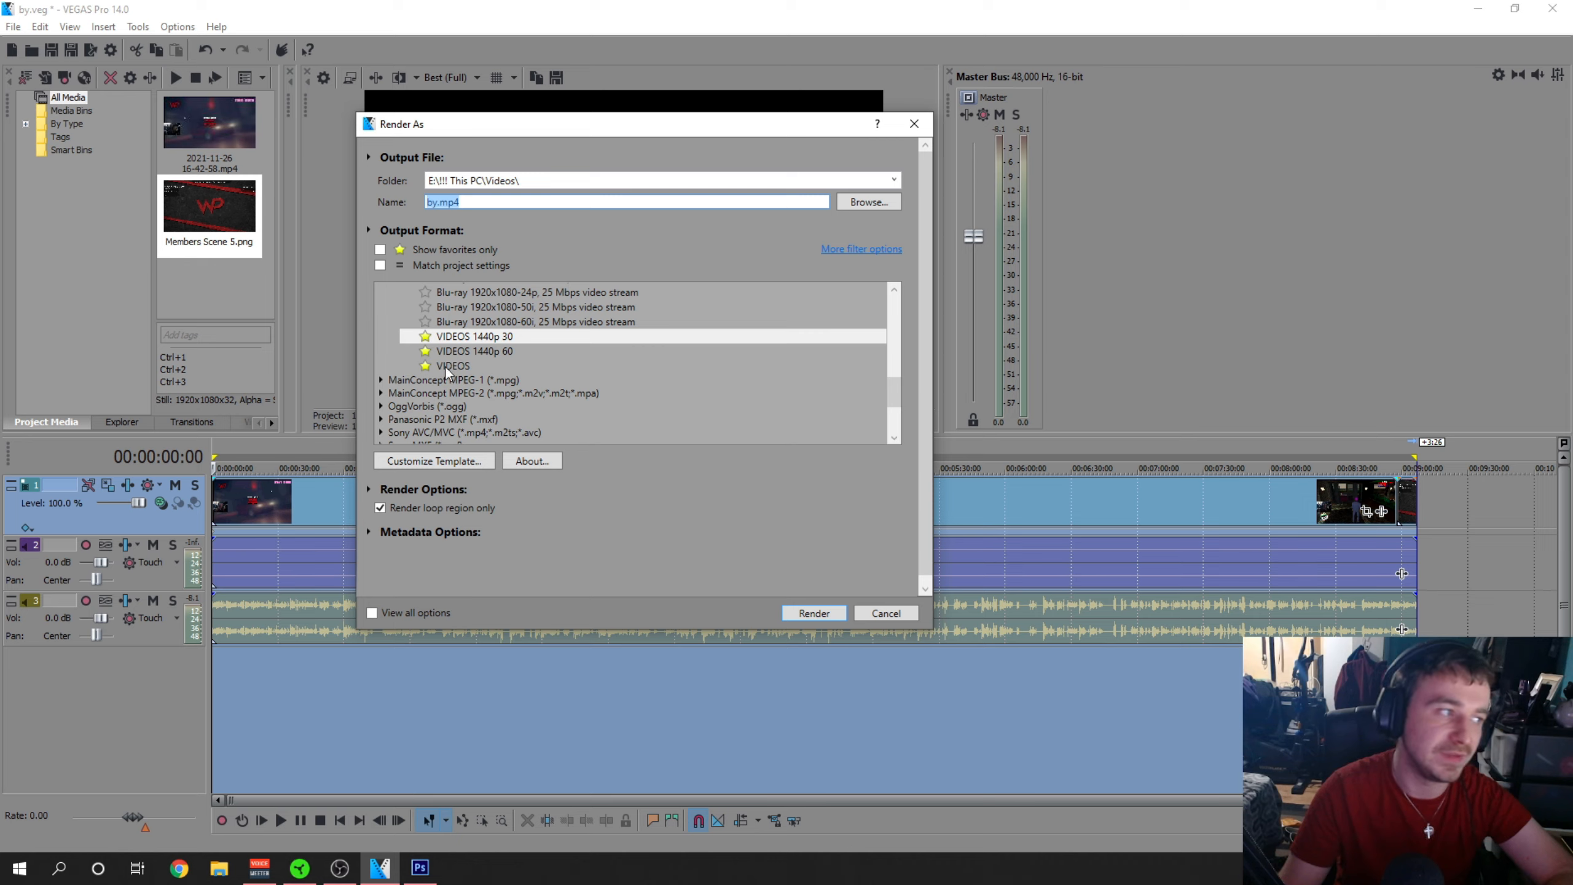
click(485, 367)
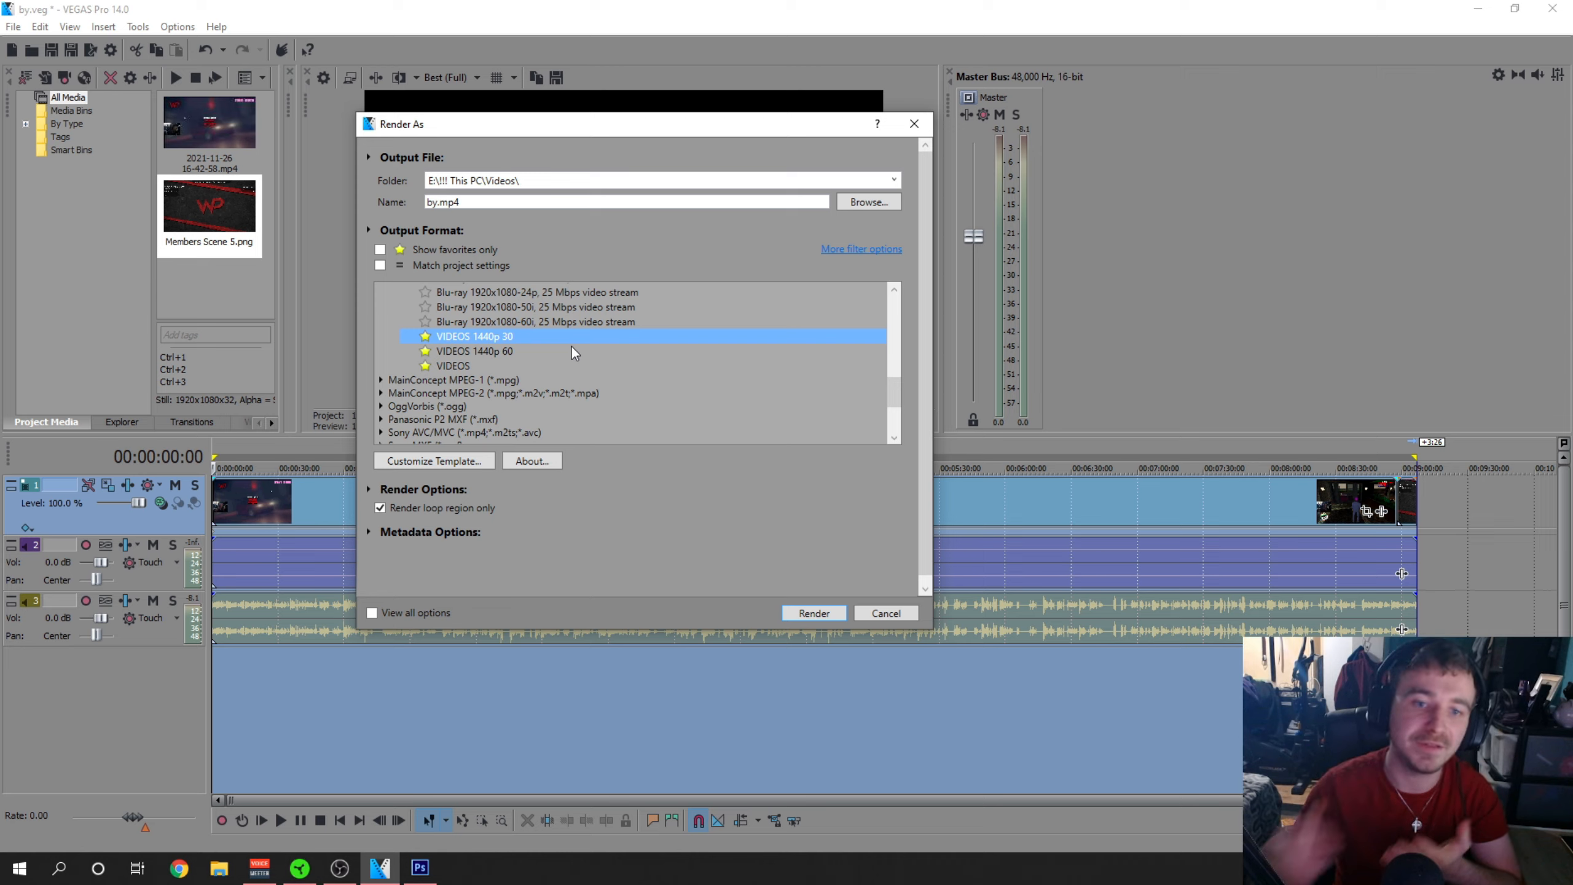
Customize the VIDEOS 1440p 30 template with the encode mode Render using CUDA if available
click(482, 462)
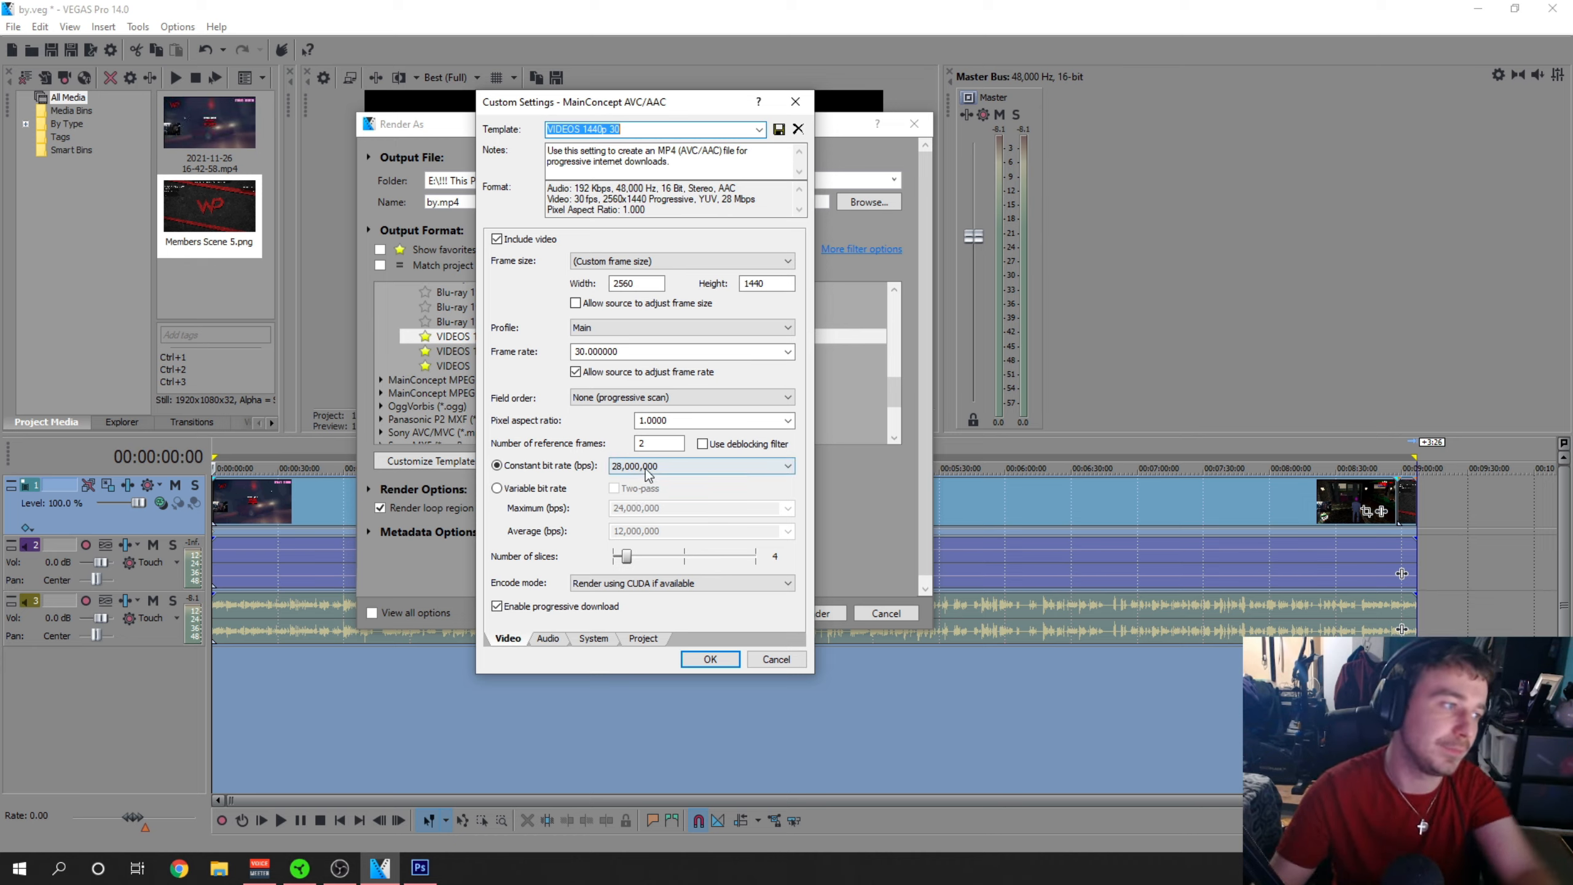
click(650, 586)
click(635, 619)
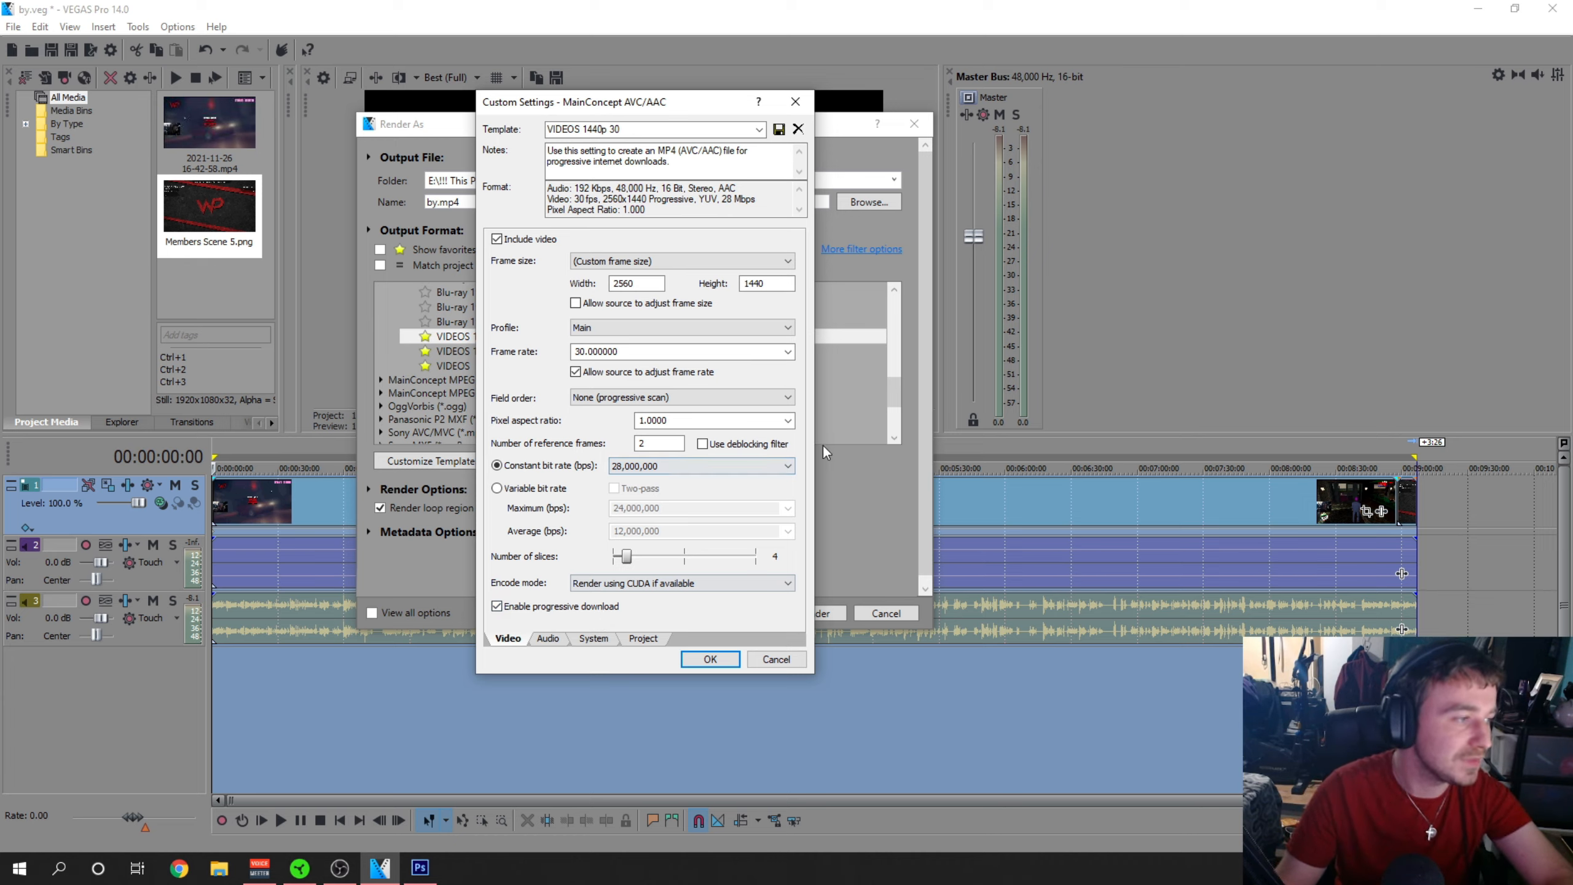
Review the template's audio settings and check whether the GPU is available for rendering
click(549, 640)
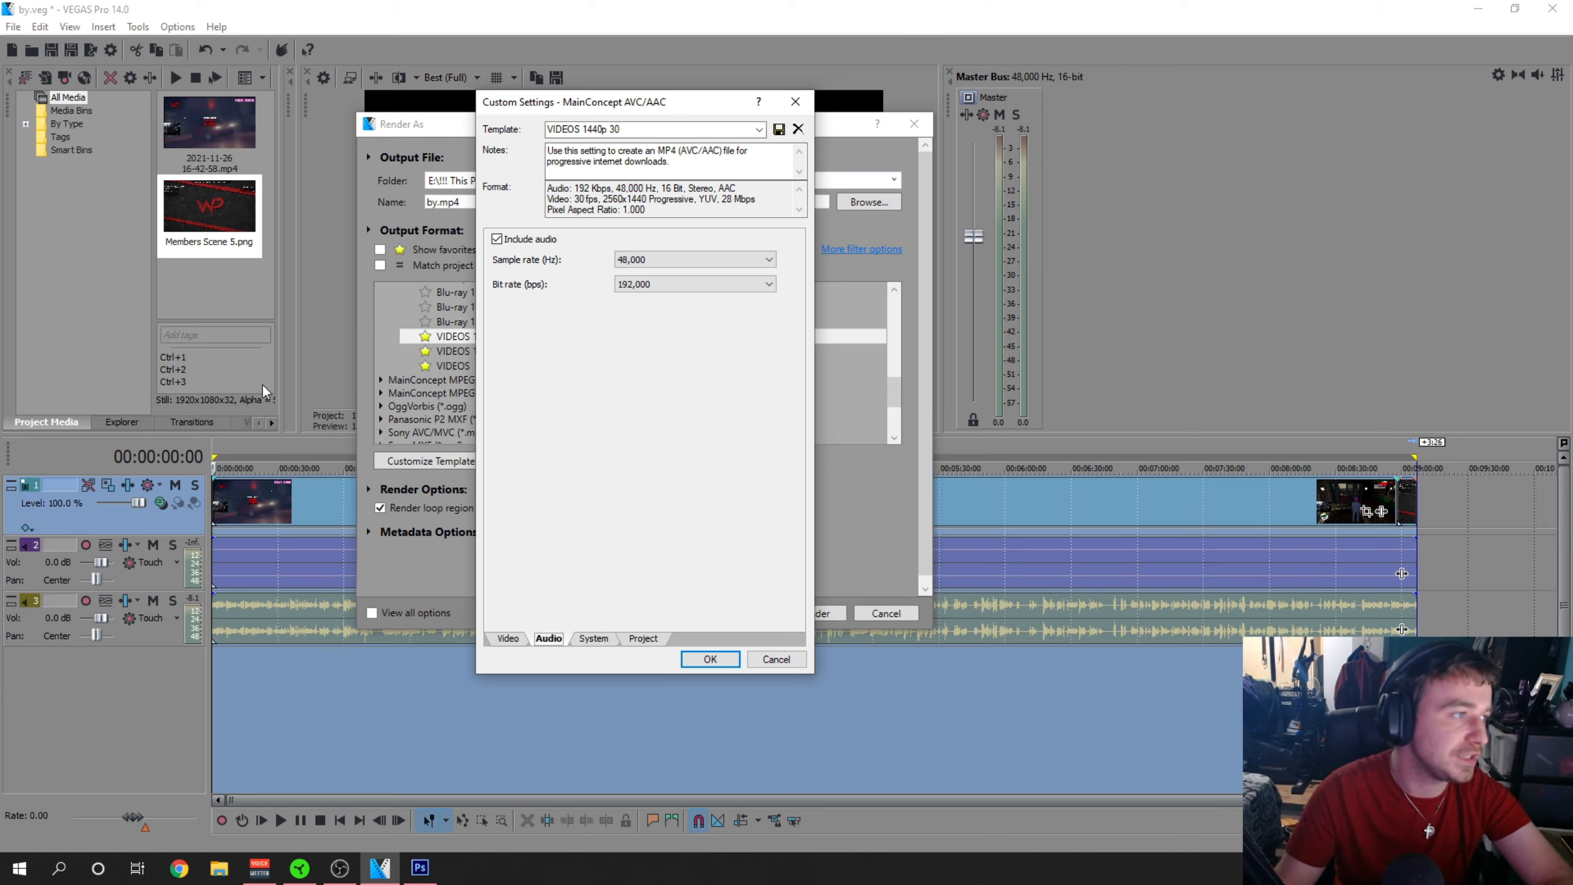
click(594, 640)
click(528, 290)
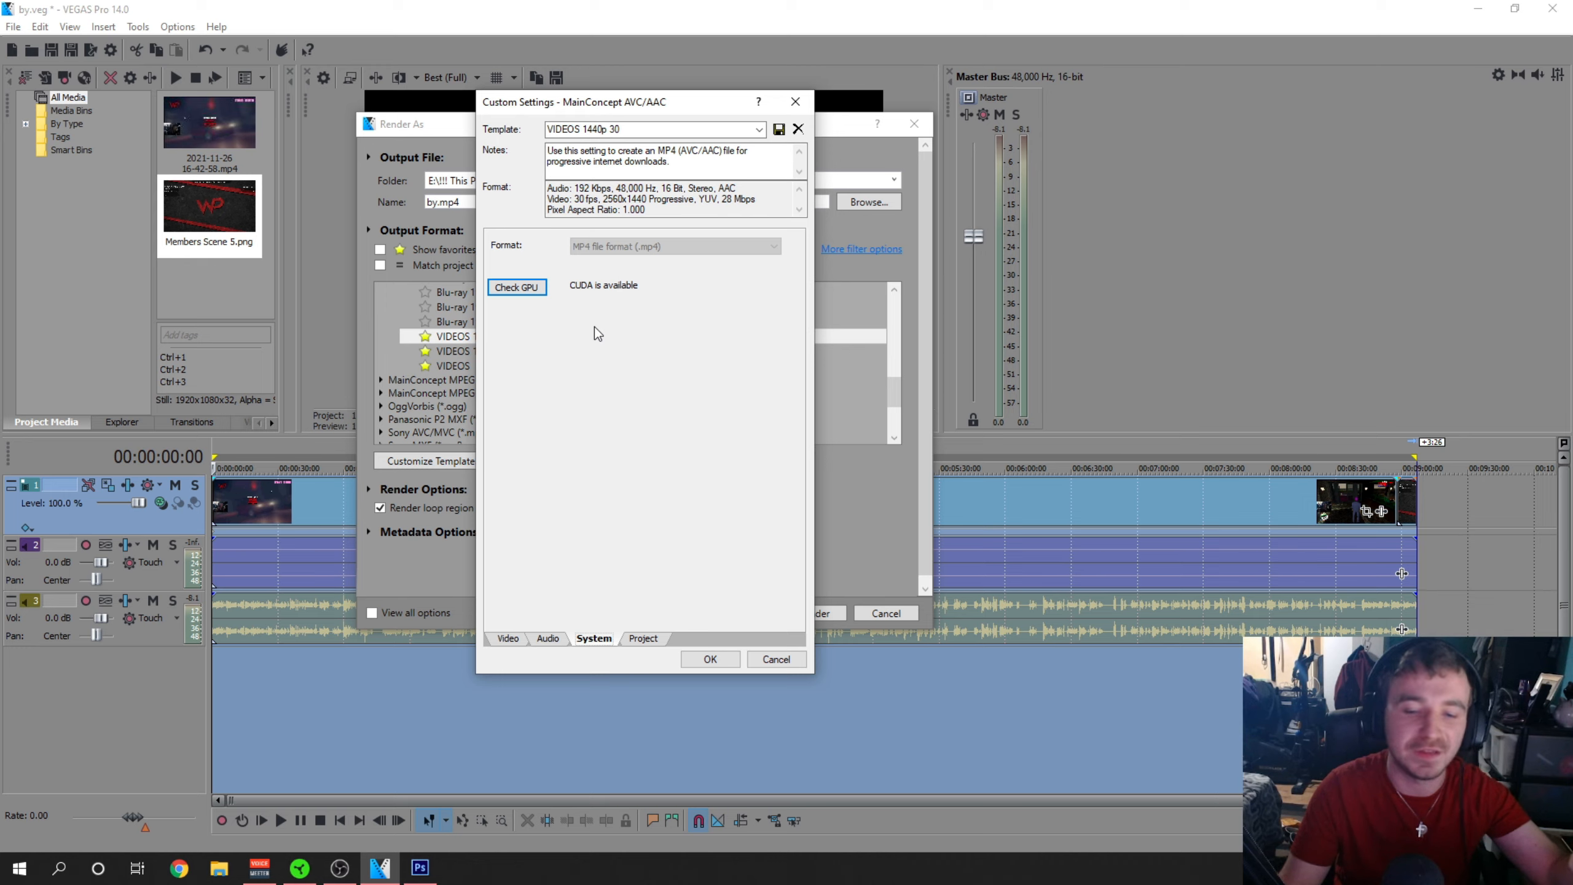
Set the template's video rendering quality to Best and accept the custom settings
click(643, 639)
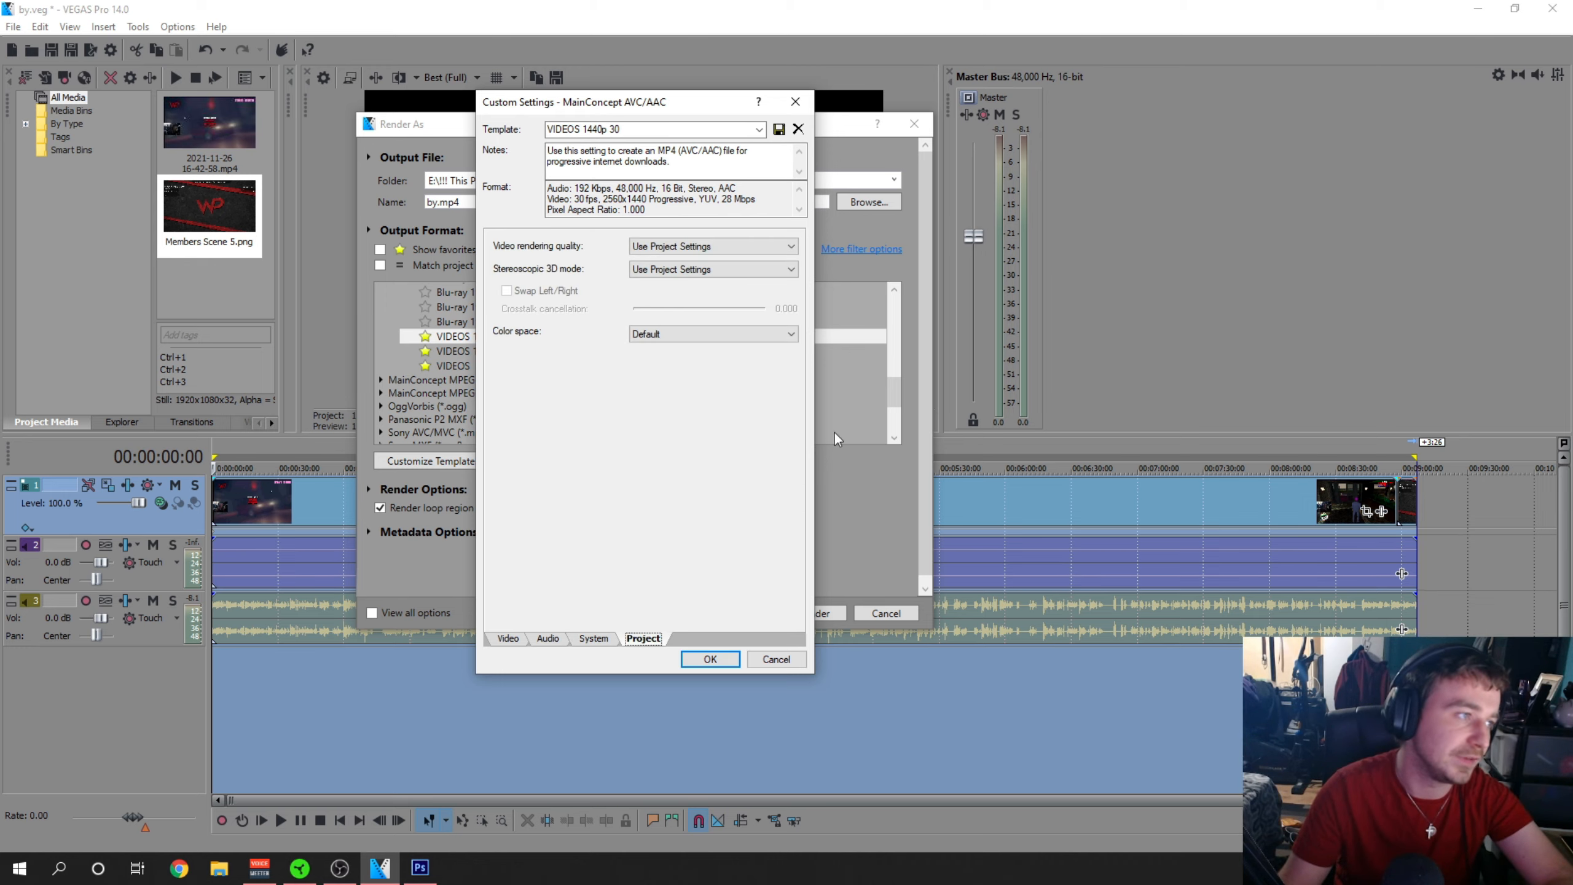
click(712, 245)
click(658, 304)
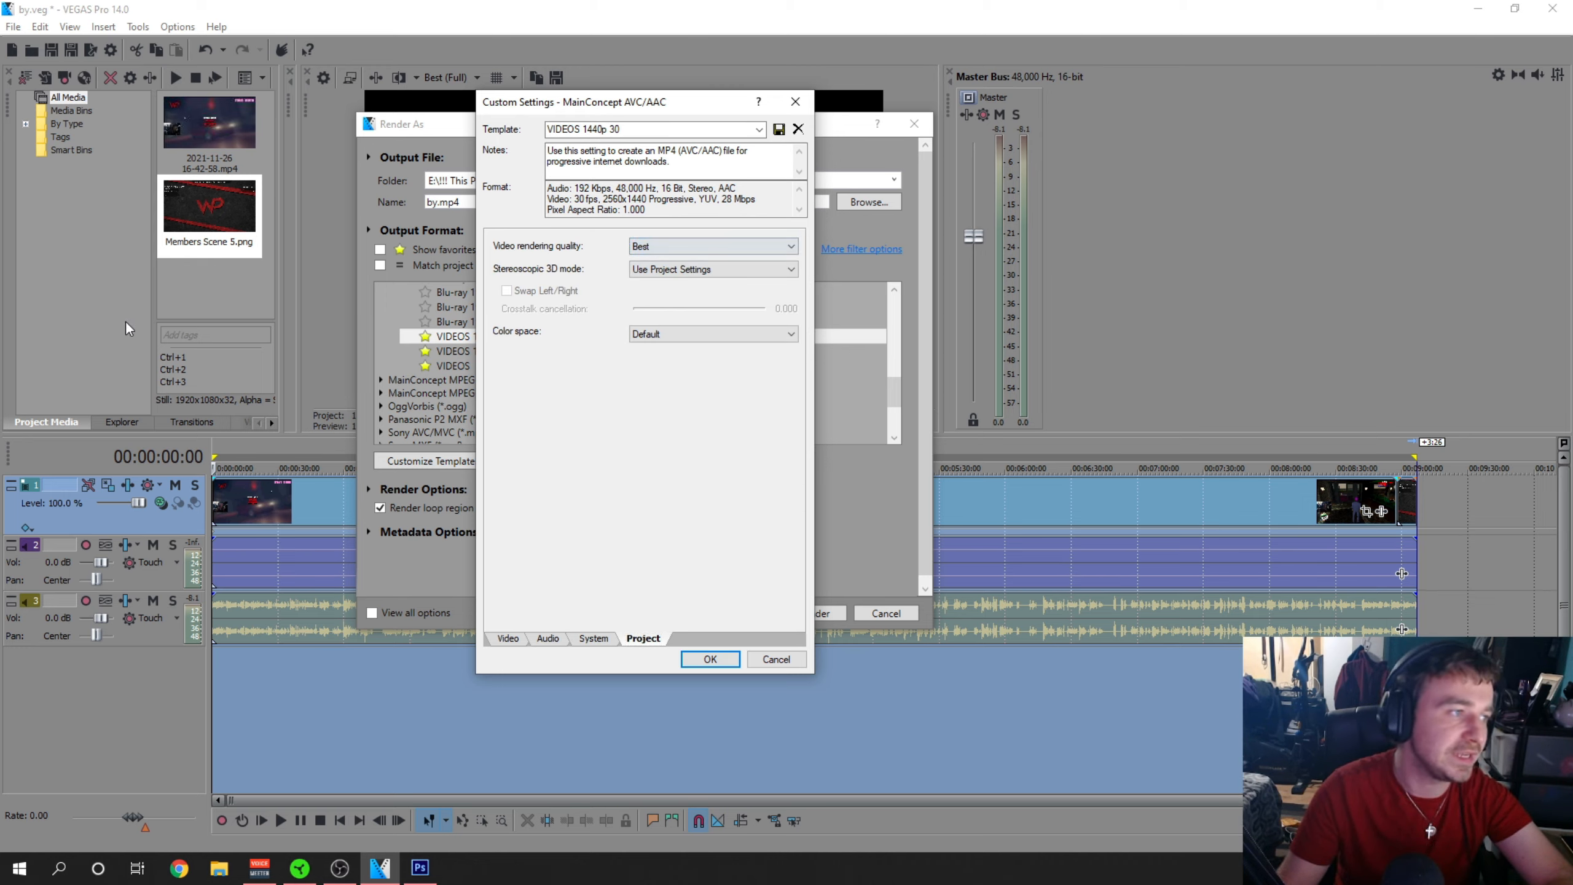
click(705, 659)
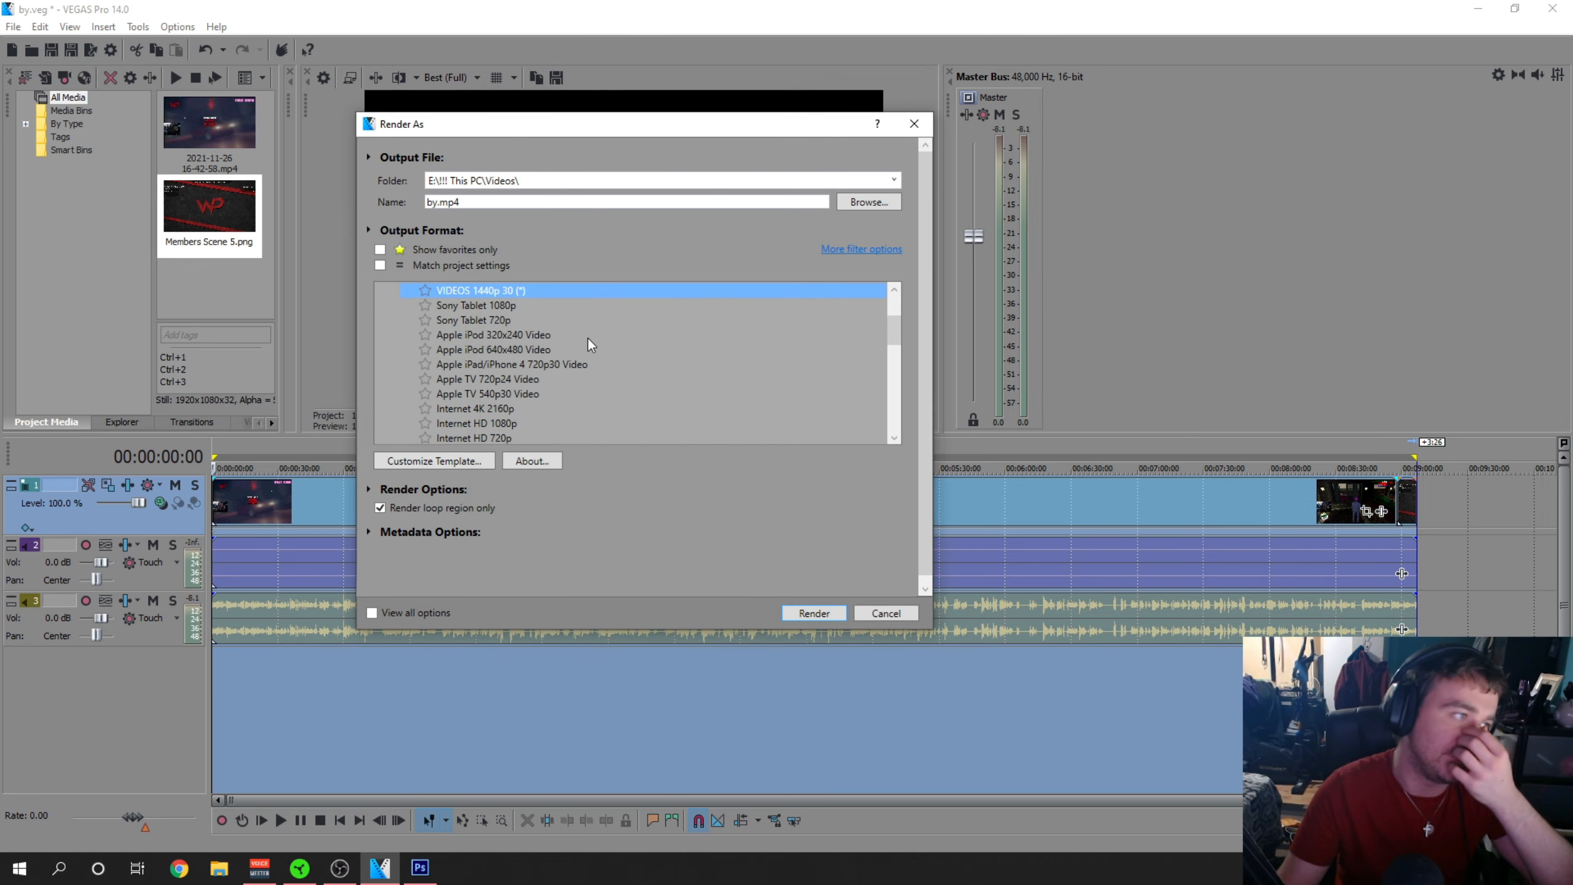
Name the output file "Gta vice city WilsonPlays Nightmare mod preview", select the customized VIDEOS 1440p 30 template and cancel the render
double_click(487, 200)
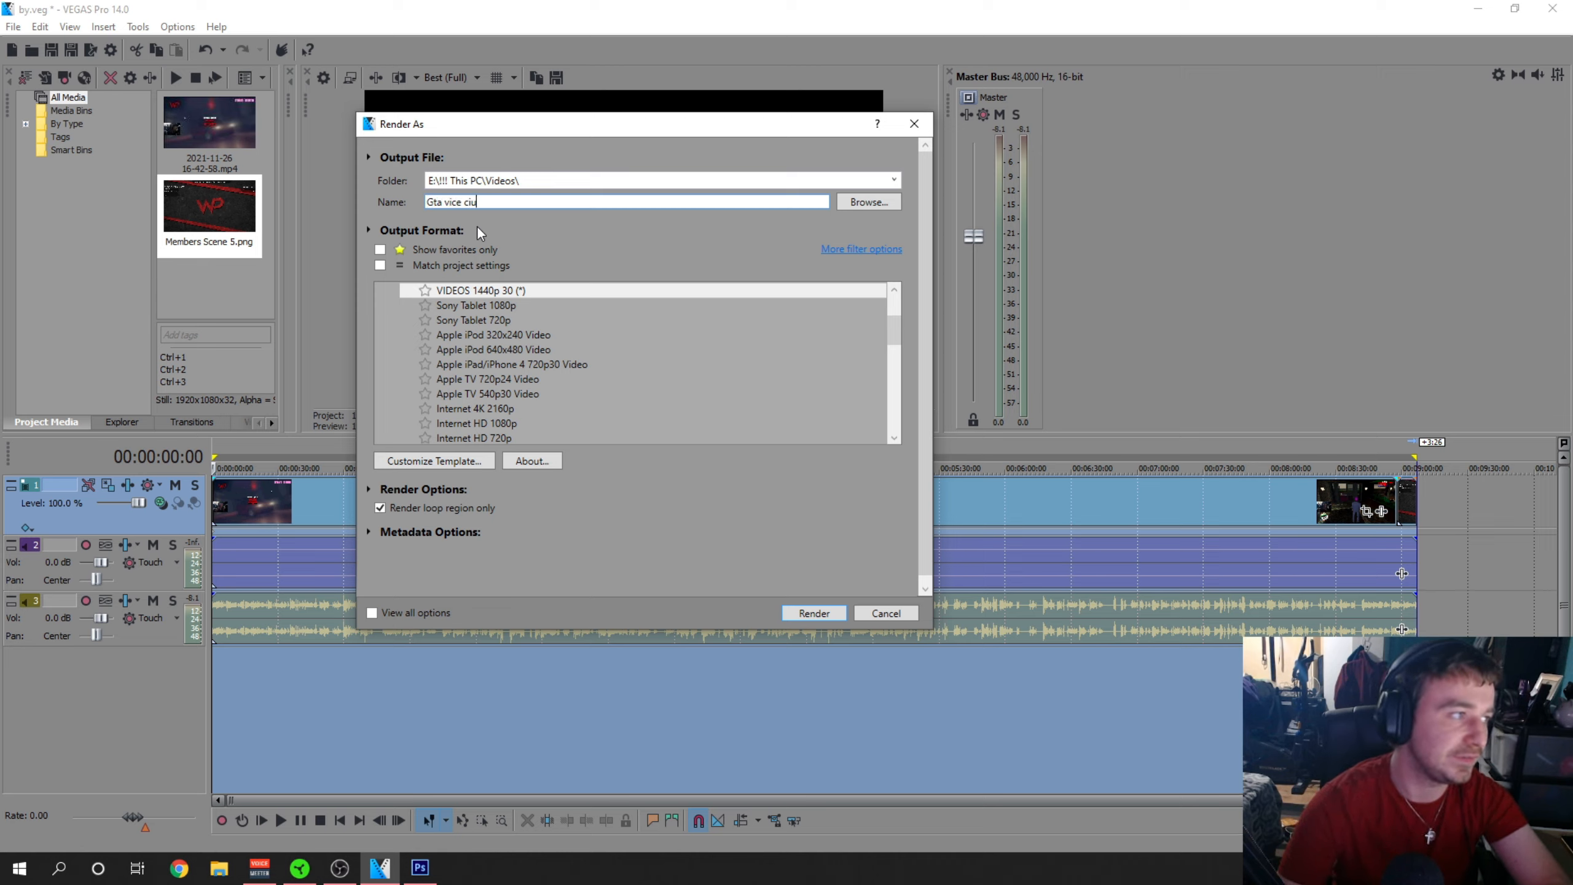
text(Gta vice city WilsonP)
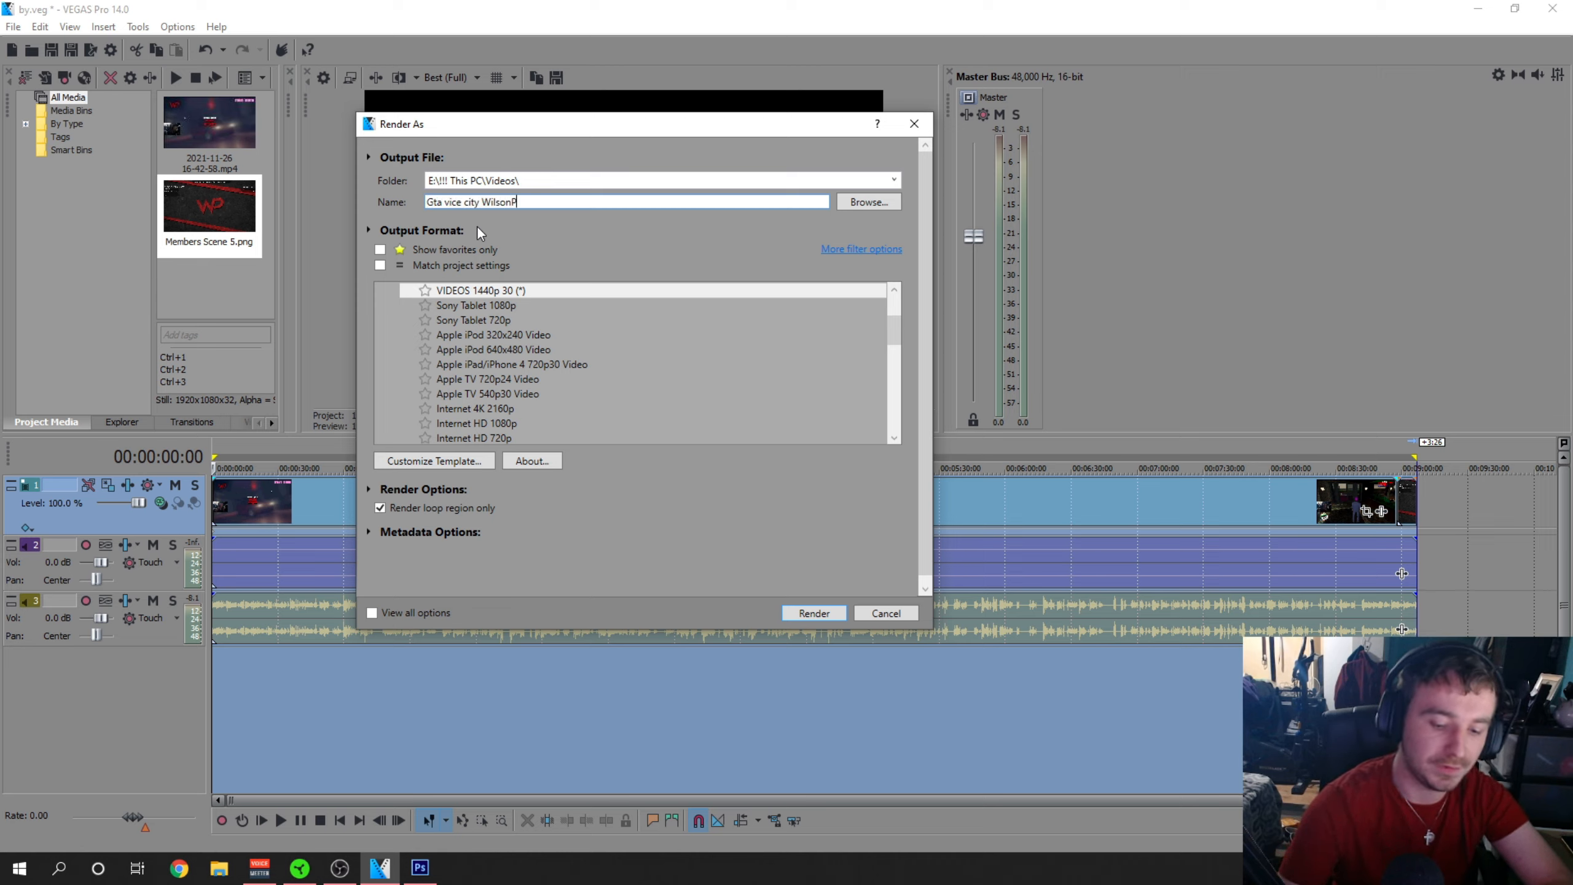
text(lays Nightmare )
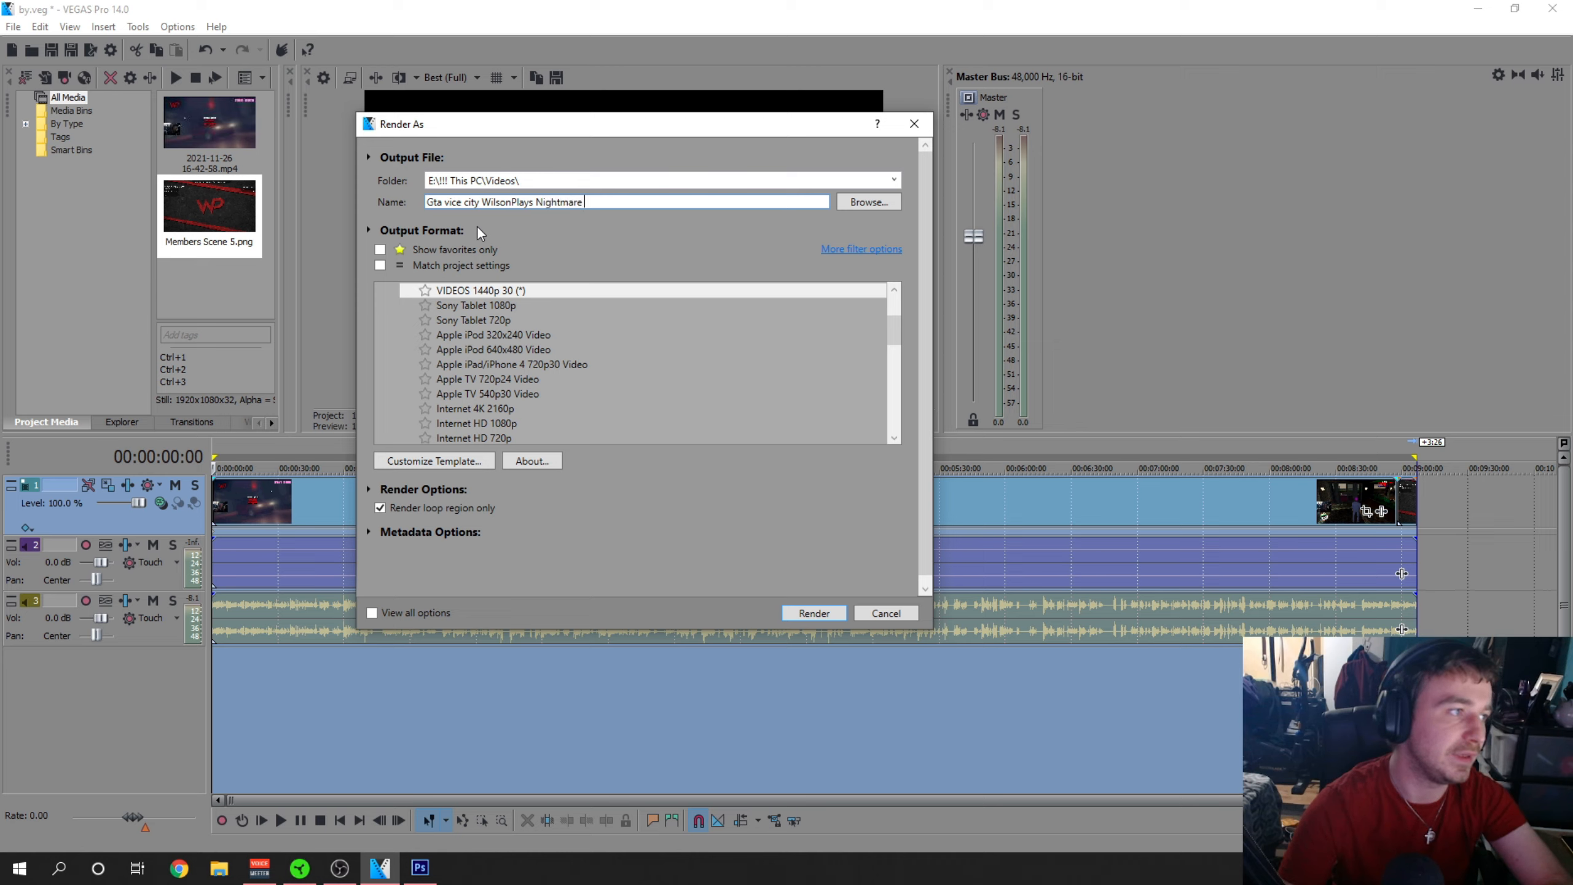
text(mod )
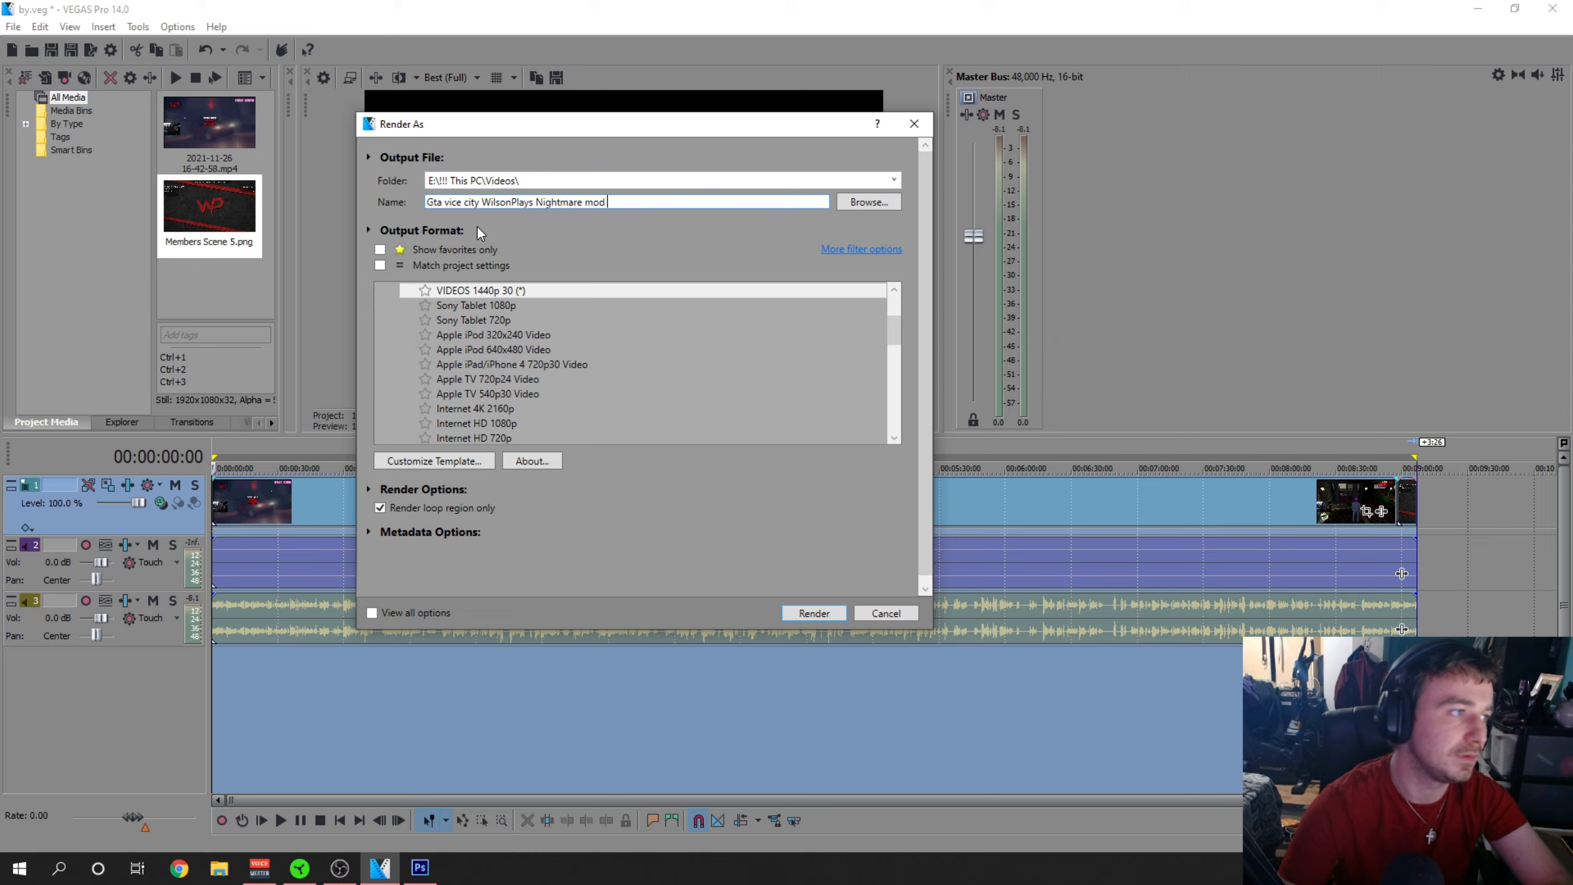
text(previo)
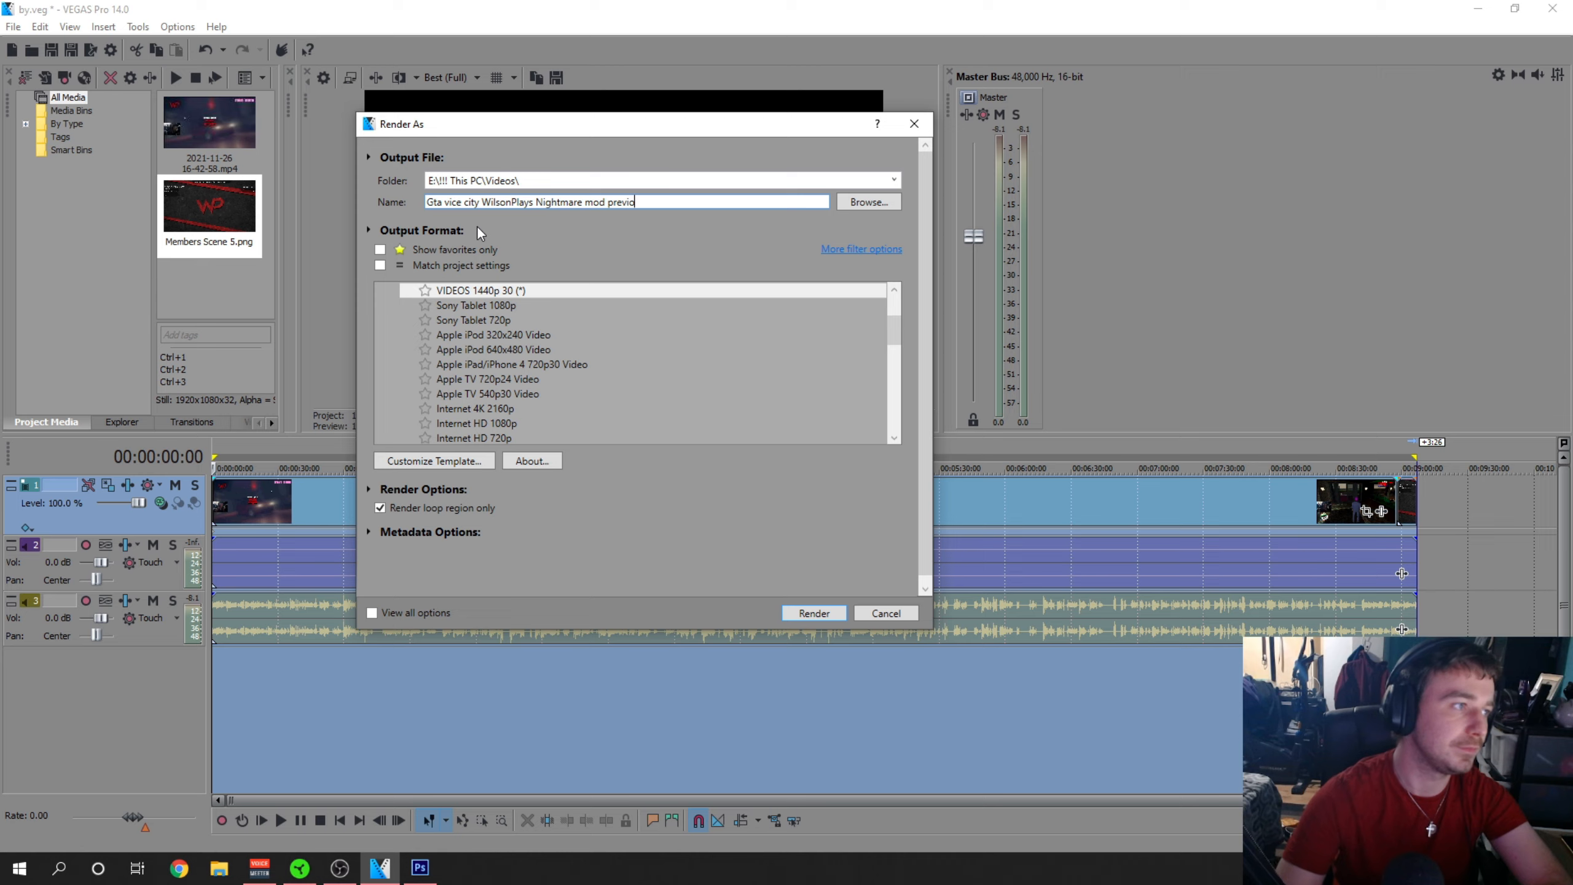
key(BackSpace)
text(ew)
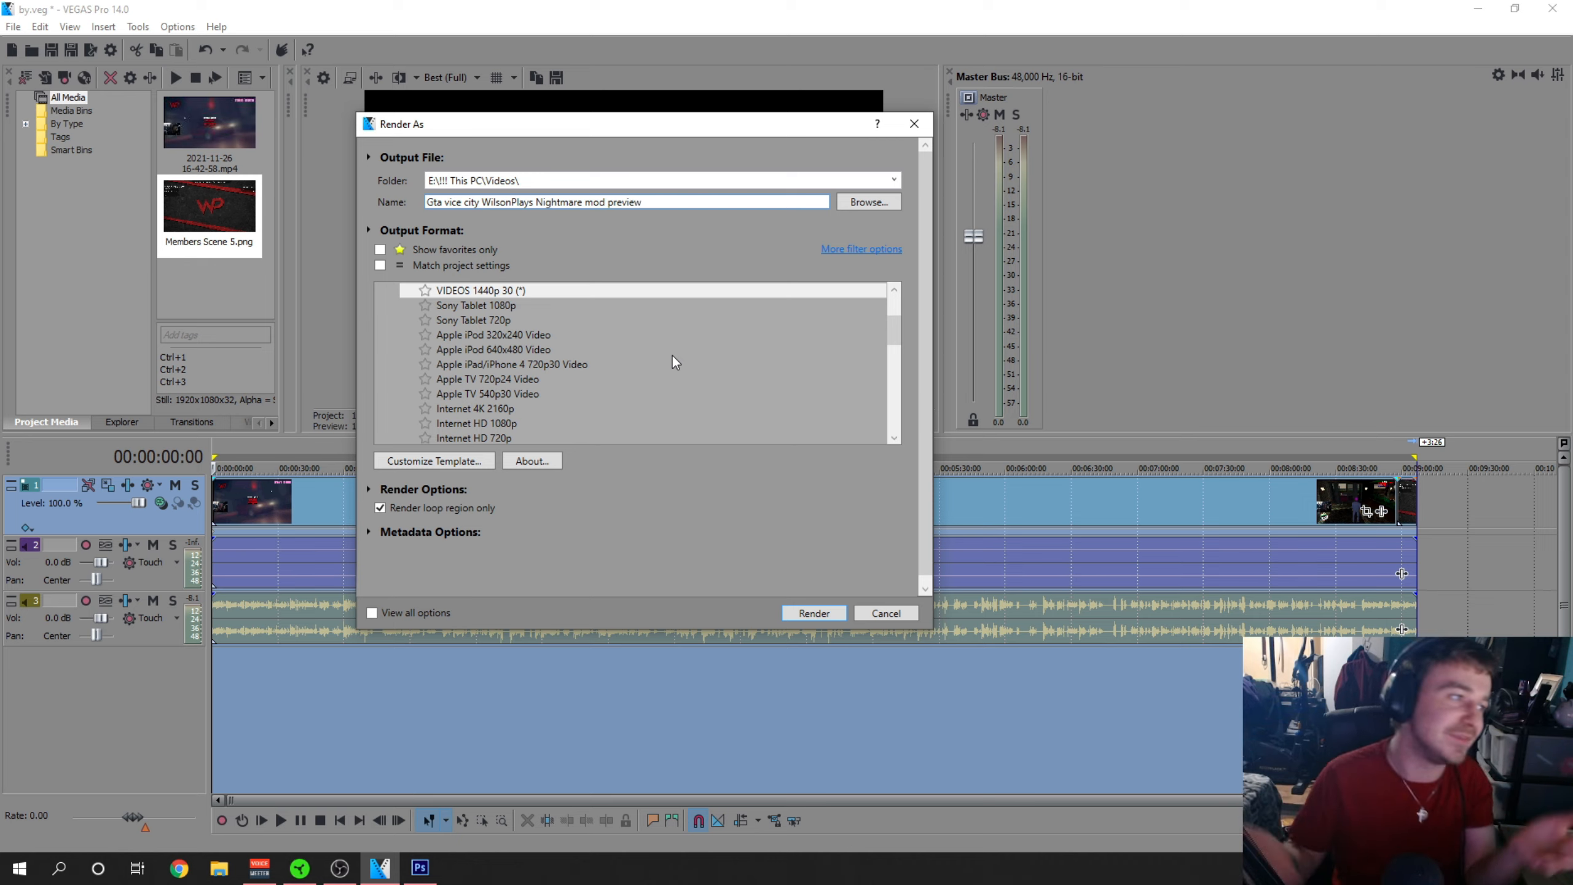
click(532, 290)
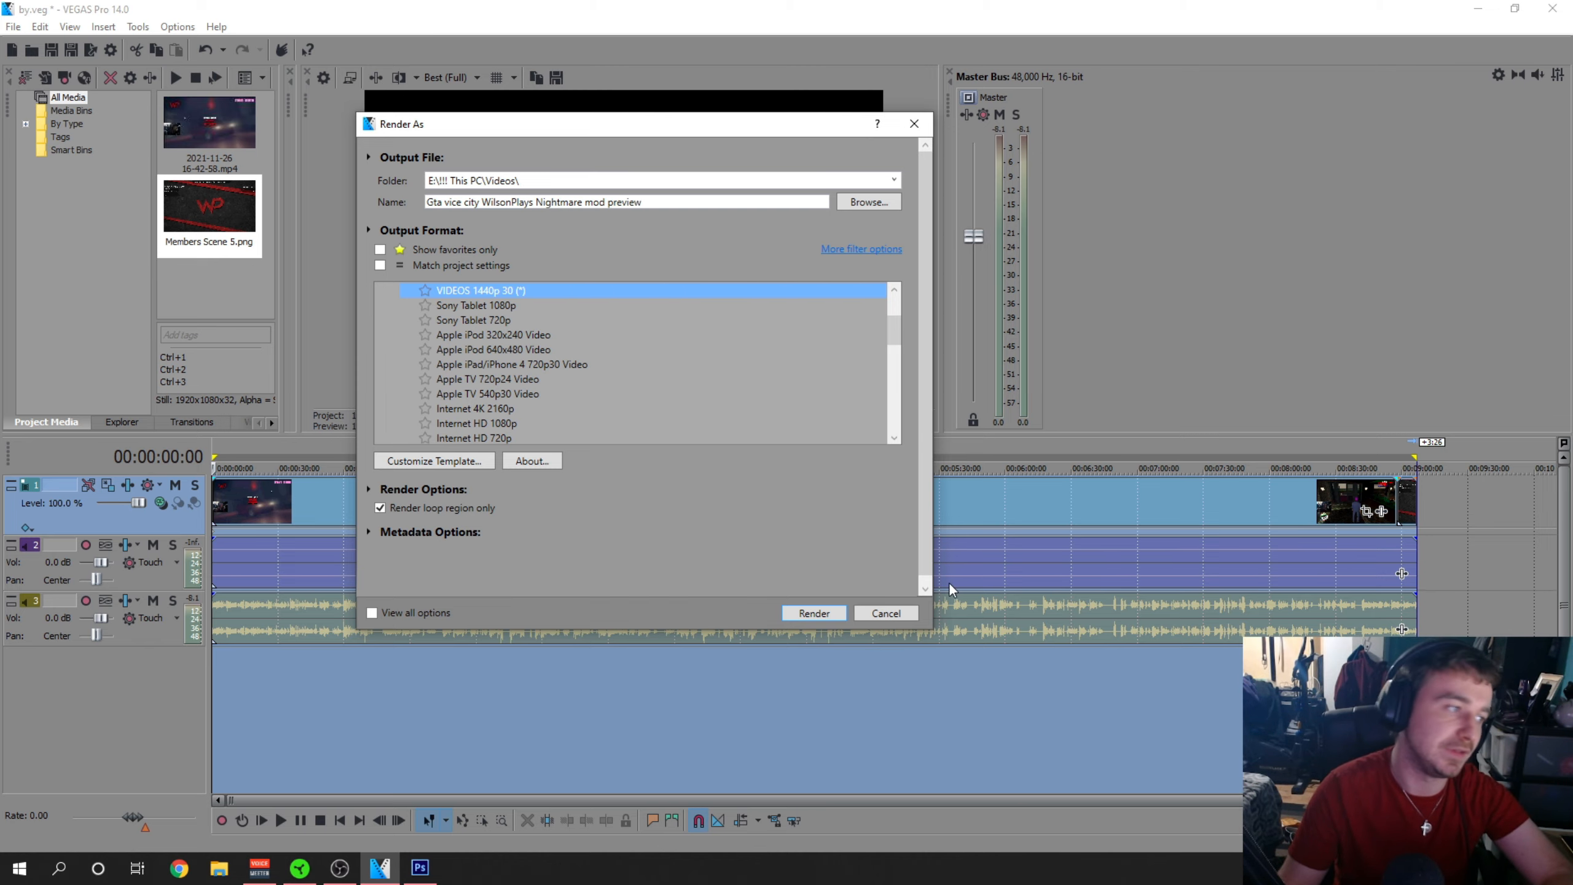
click(887, 614)
Open the recent project fh5.veg without saving the changes to by.veg
click(735, 726)
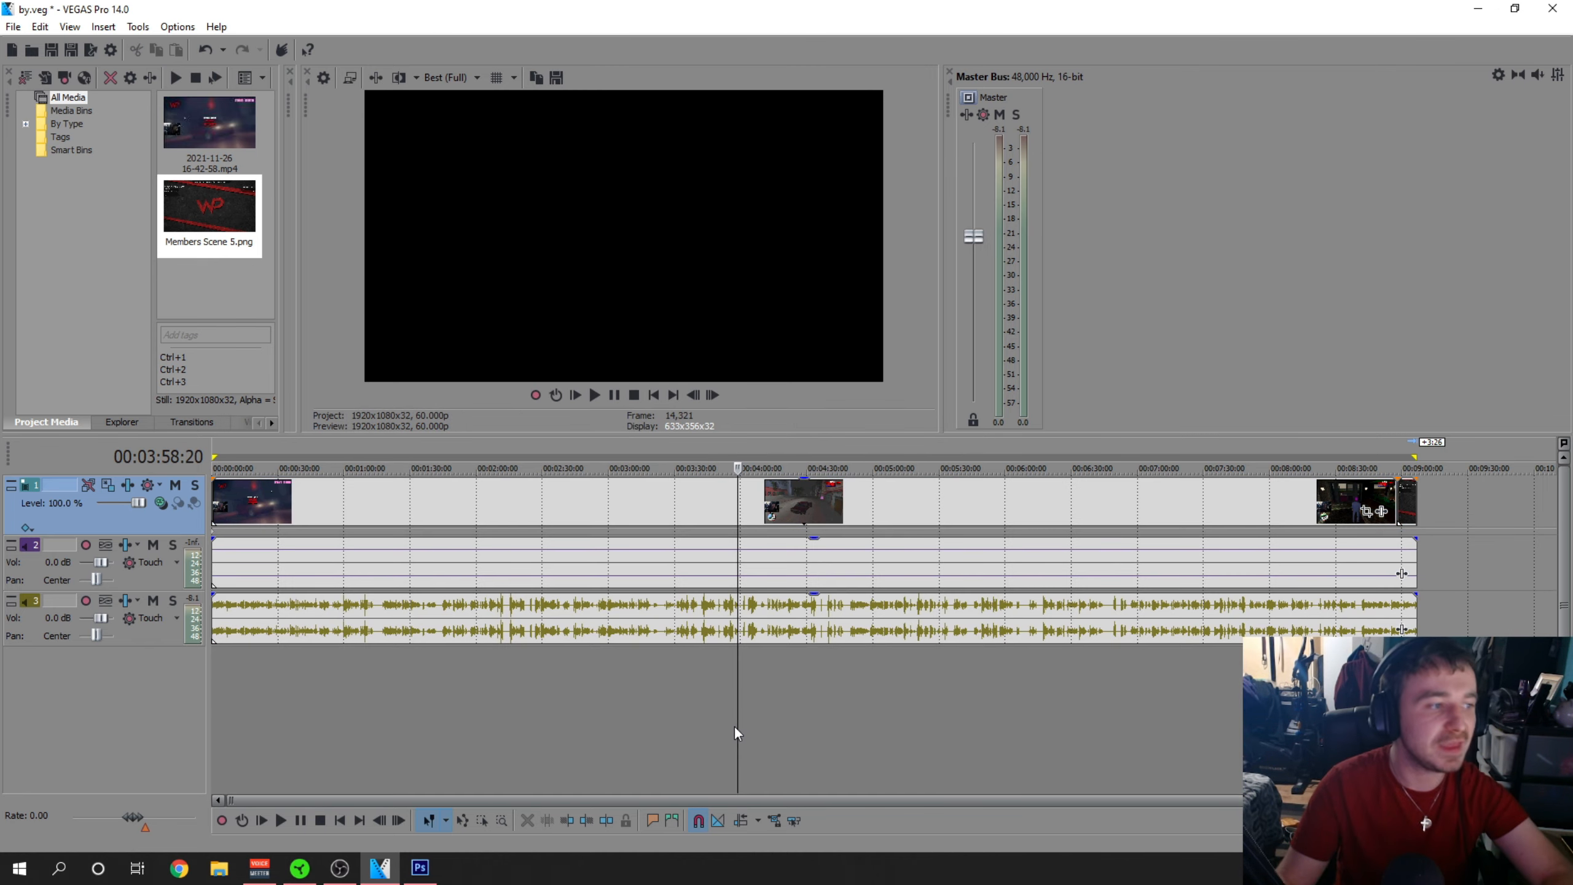
click(13, 27)
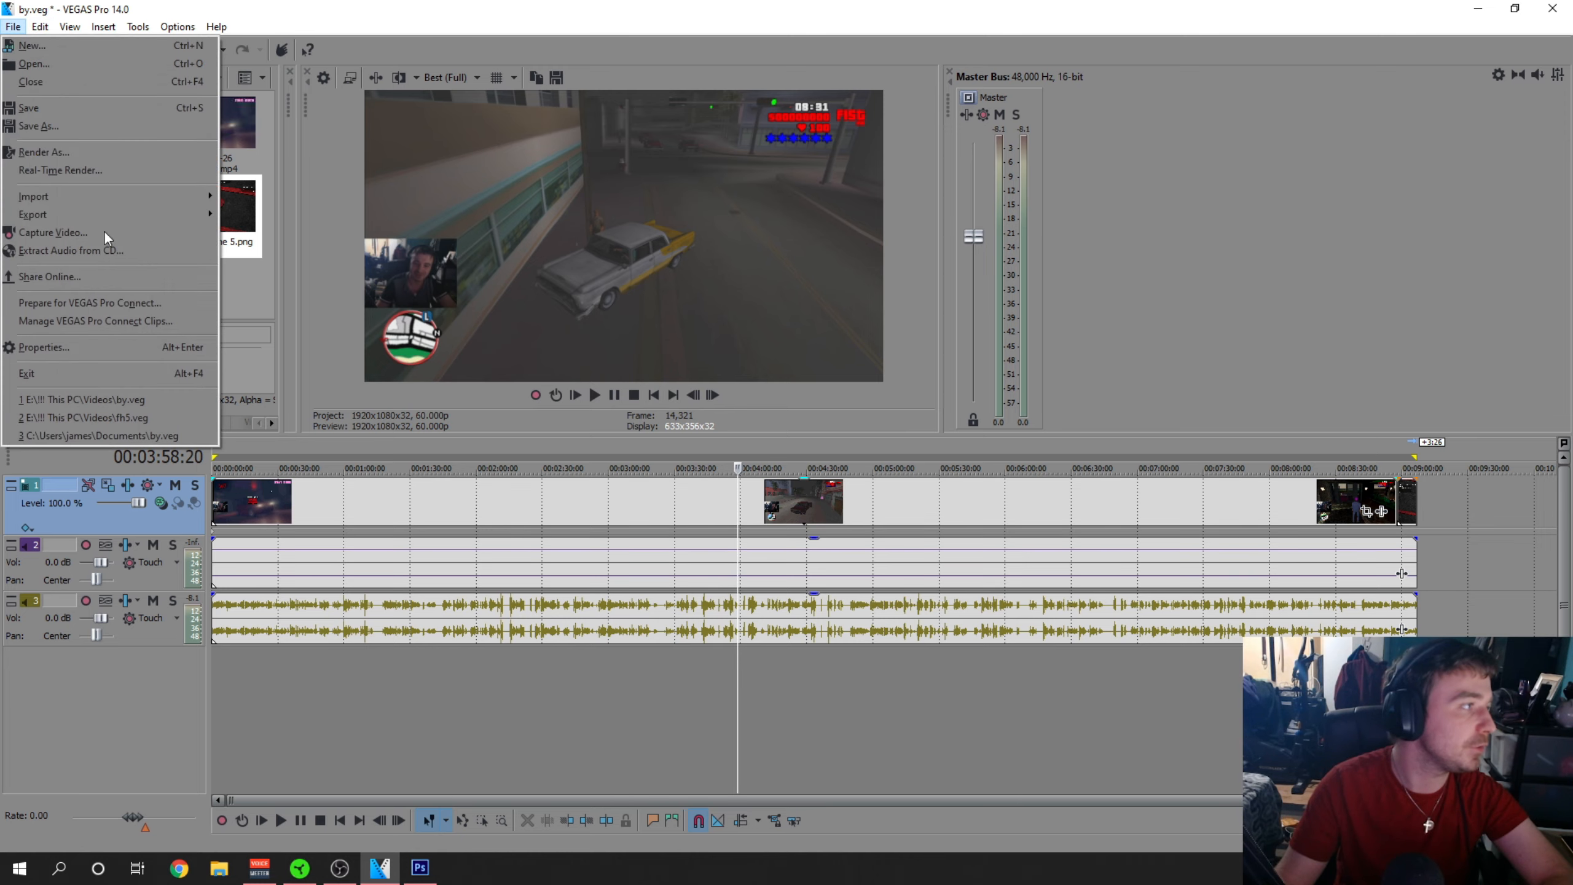
click(132, 402)
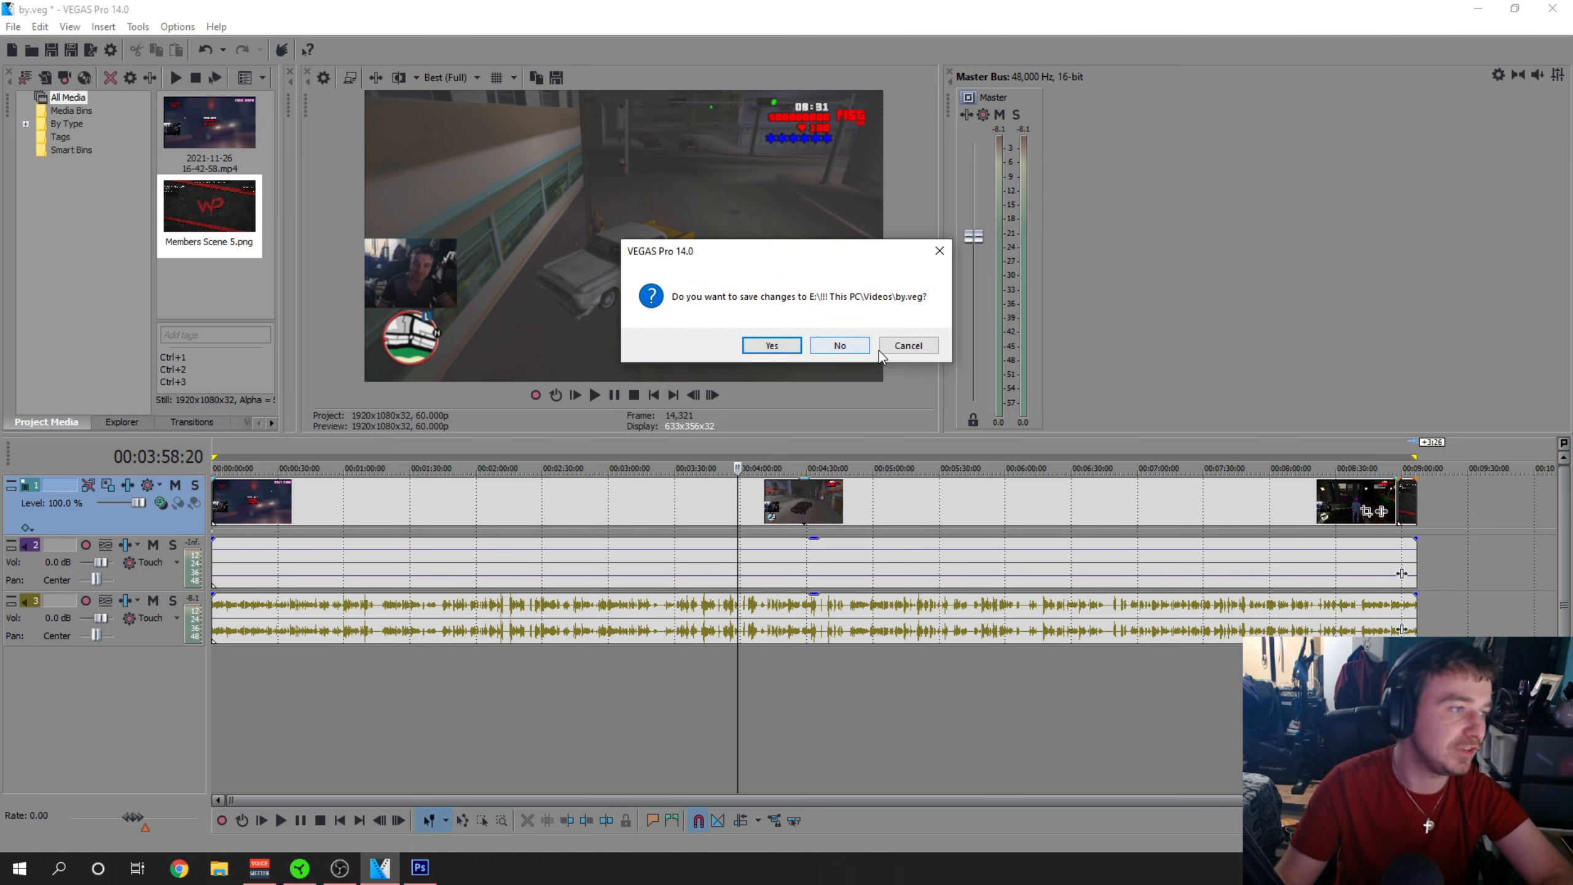
click(840, 345)
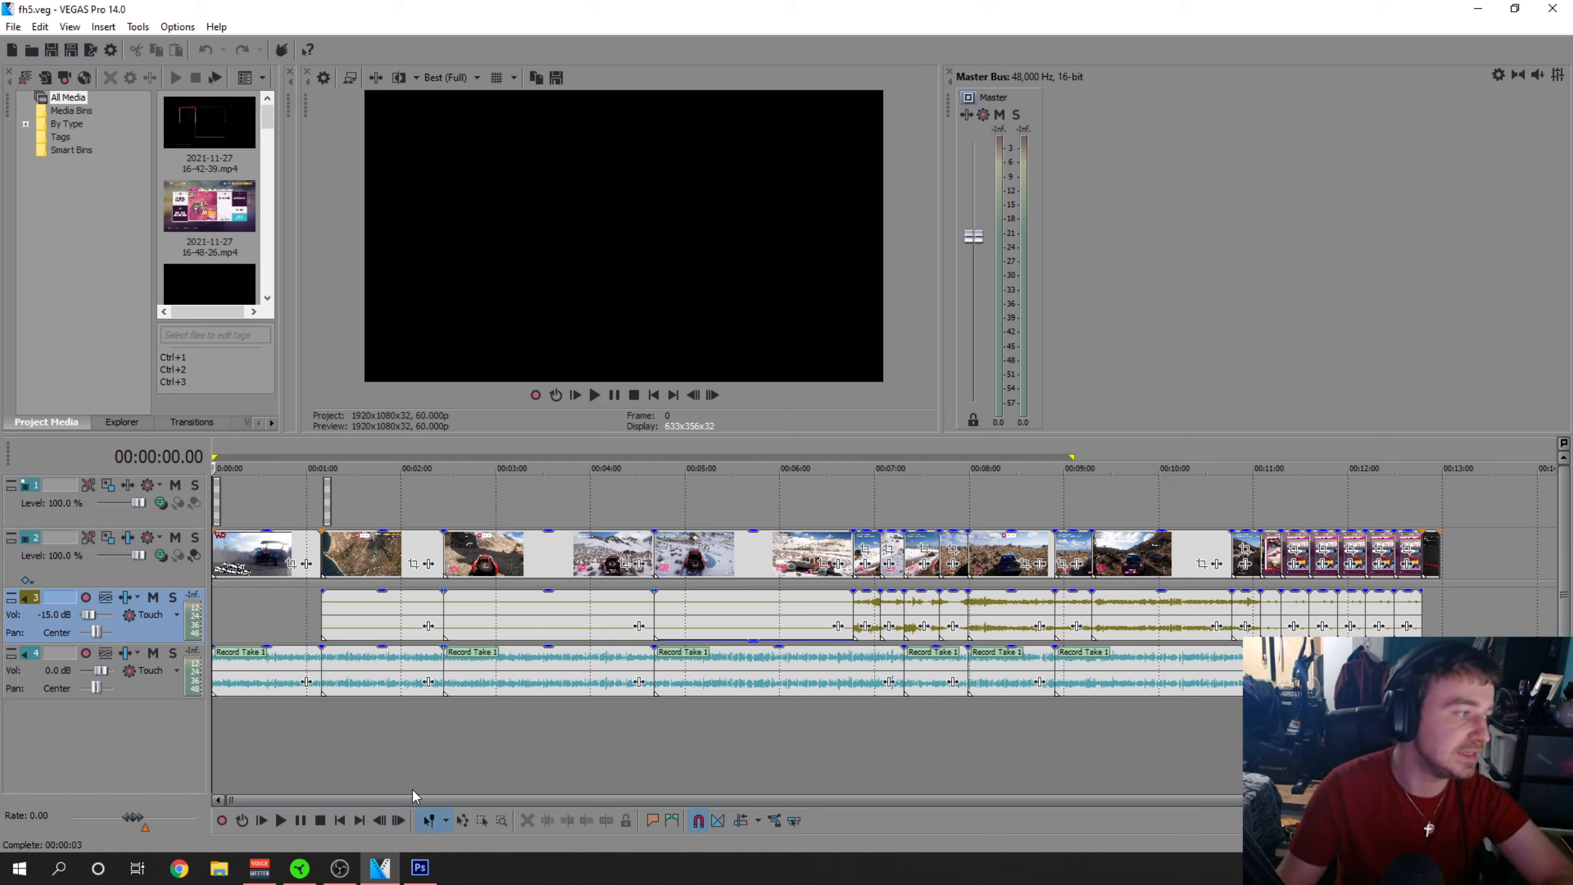
Examine the fh5 project's timeline by previewing the gameplay clips and the two text overlays on track 1
click(747, 704)
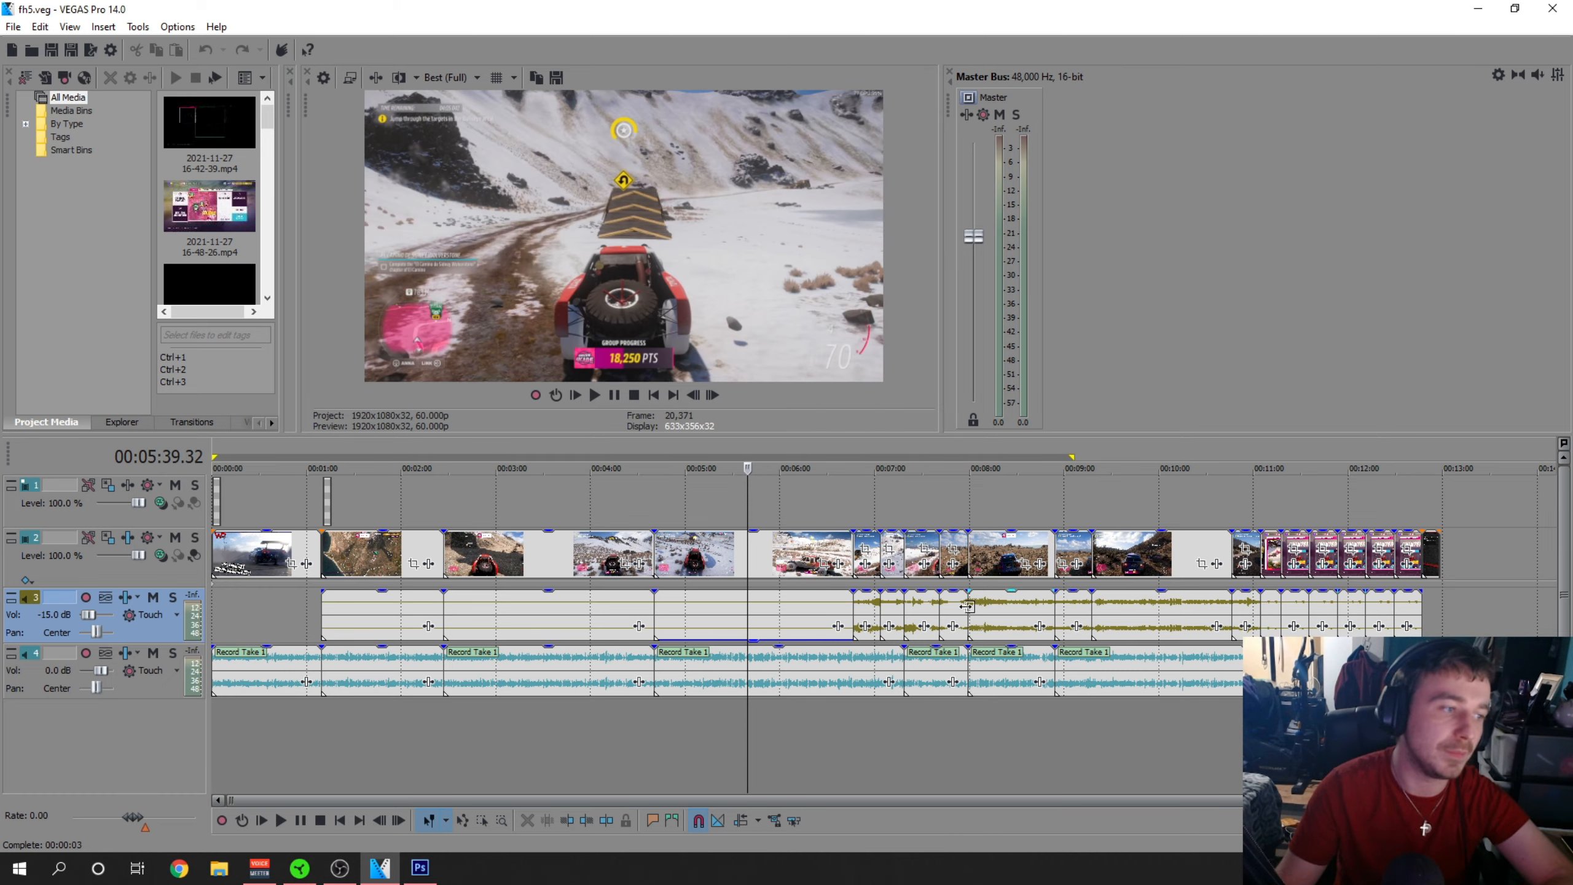
click(984, 741)
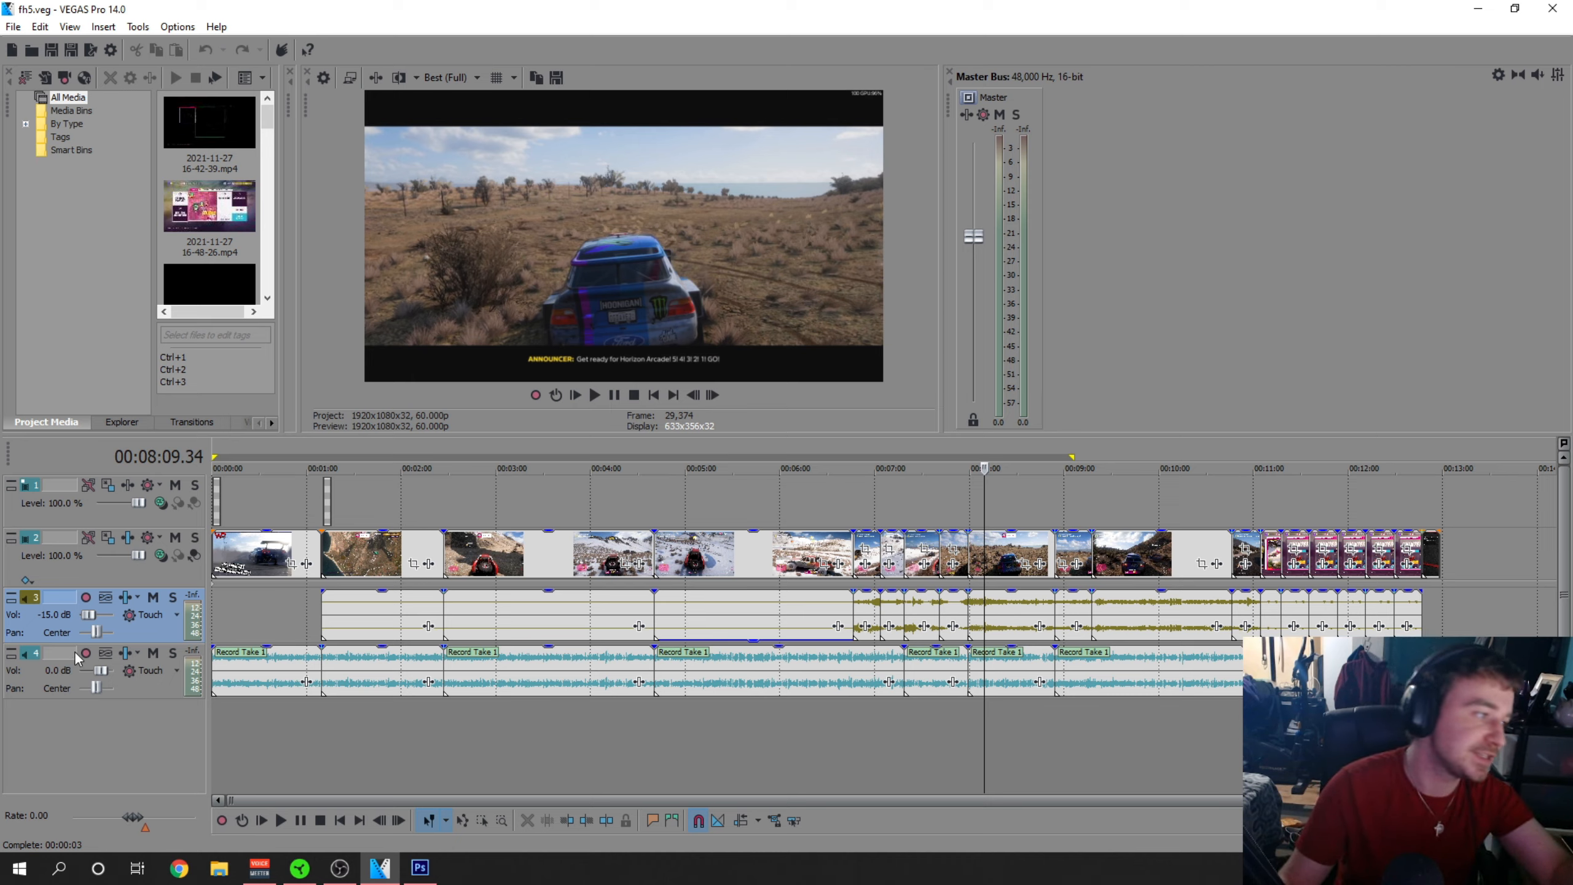
click(218, 507)
scroll(273, 692, up, 5)
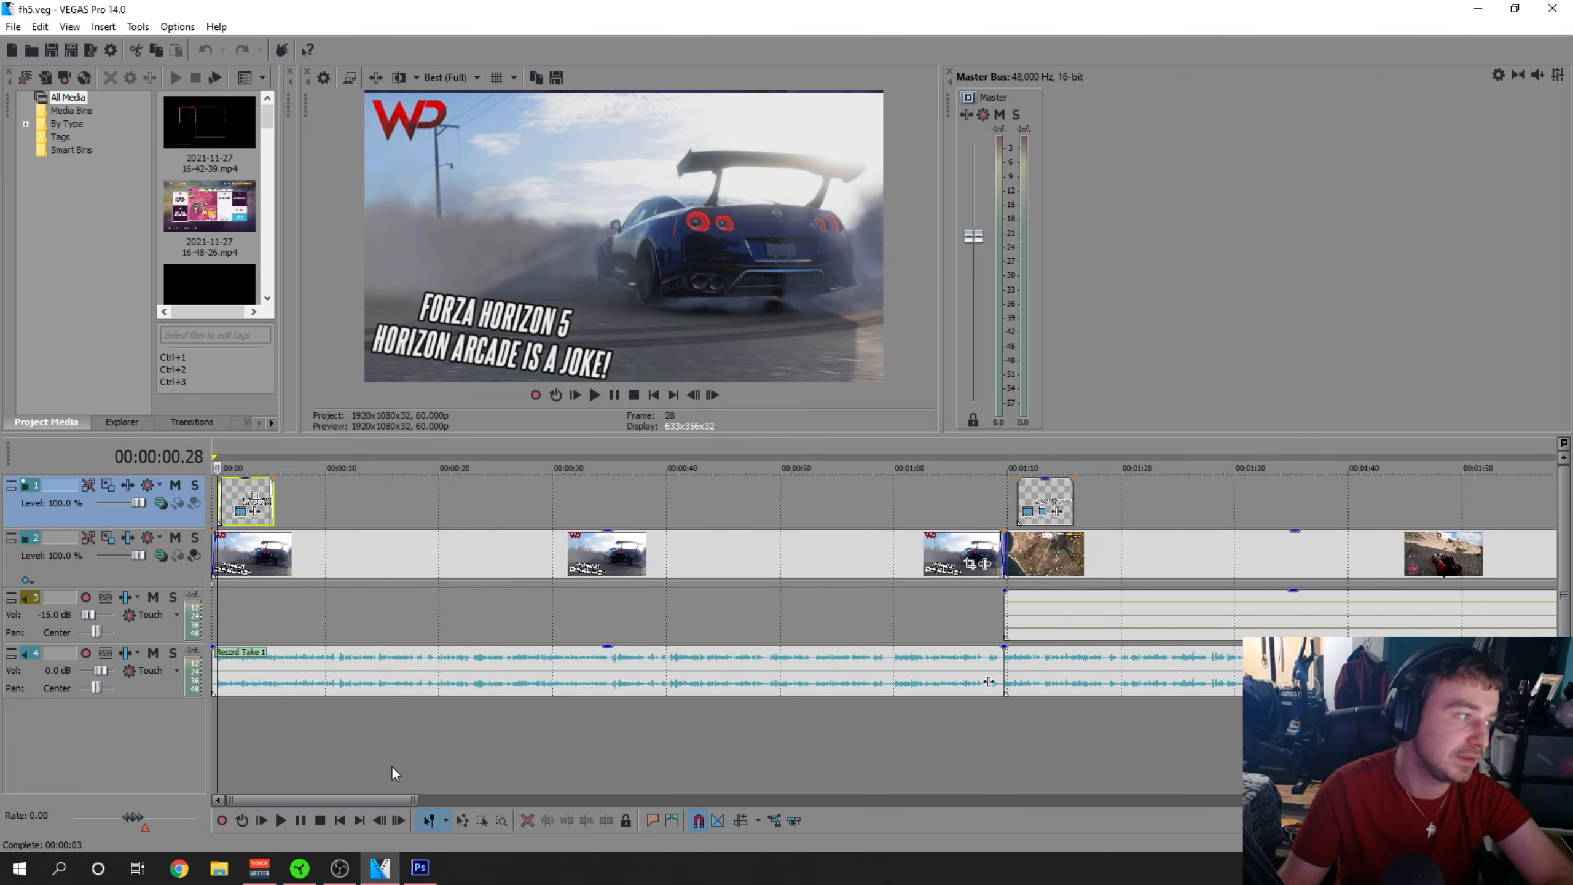
scroll(328, 708, up, 3)
click(439, 704)
scroll(990, 695, down, 3)
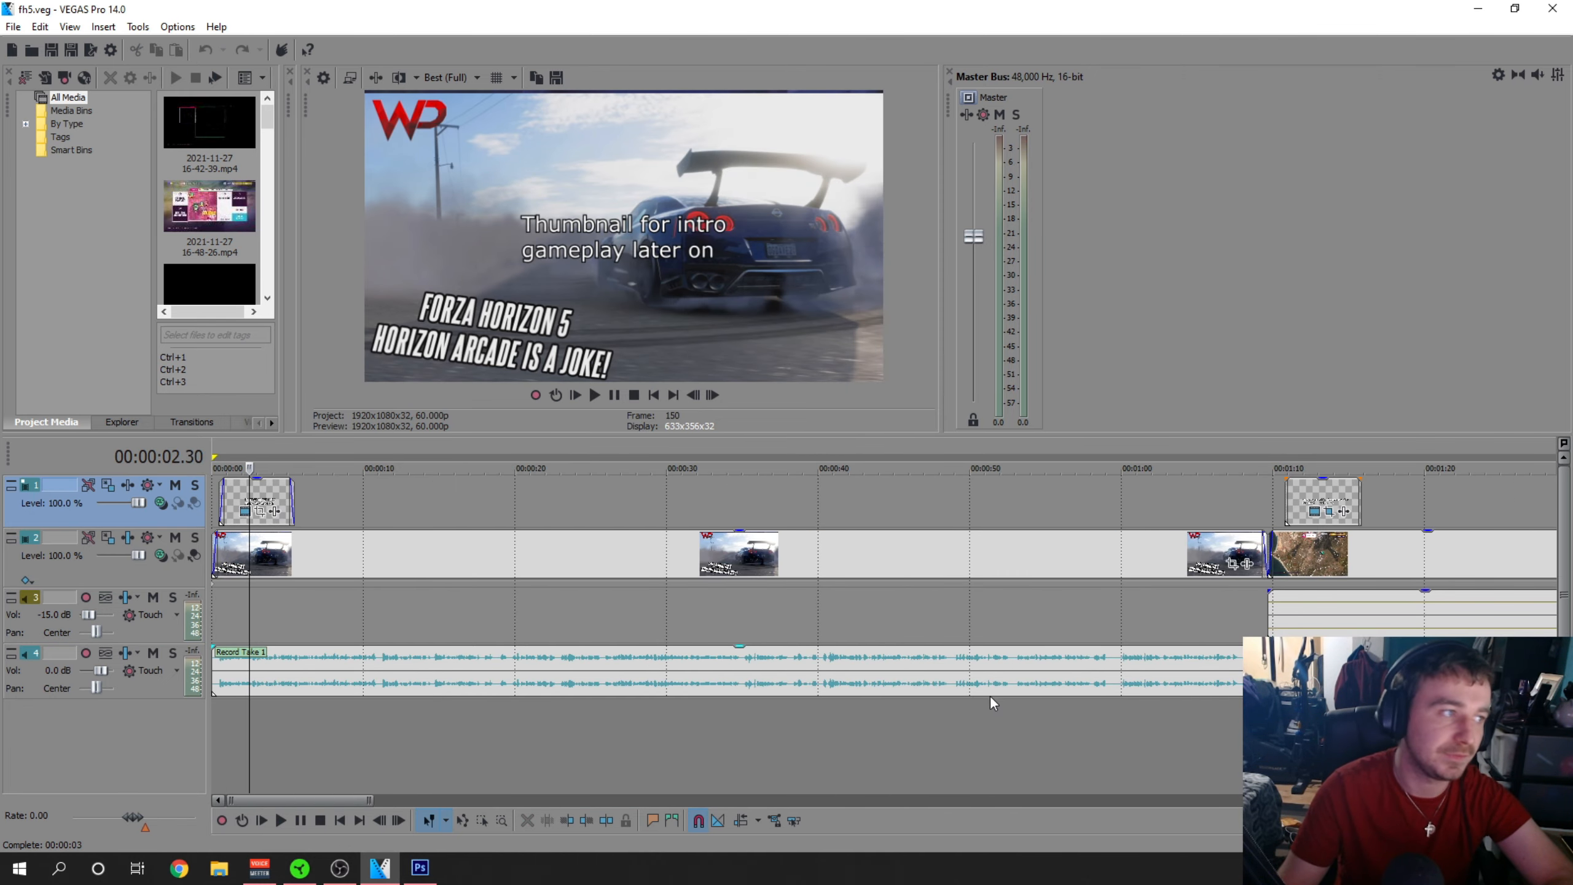
scroll(989, 694, down, 4)
click(487, 726)
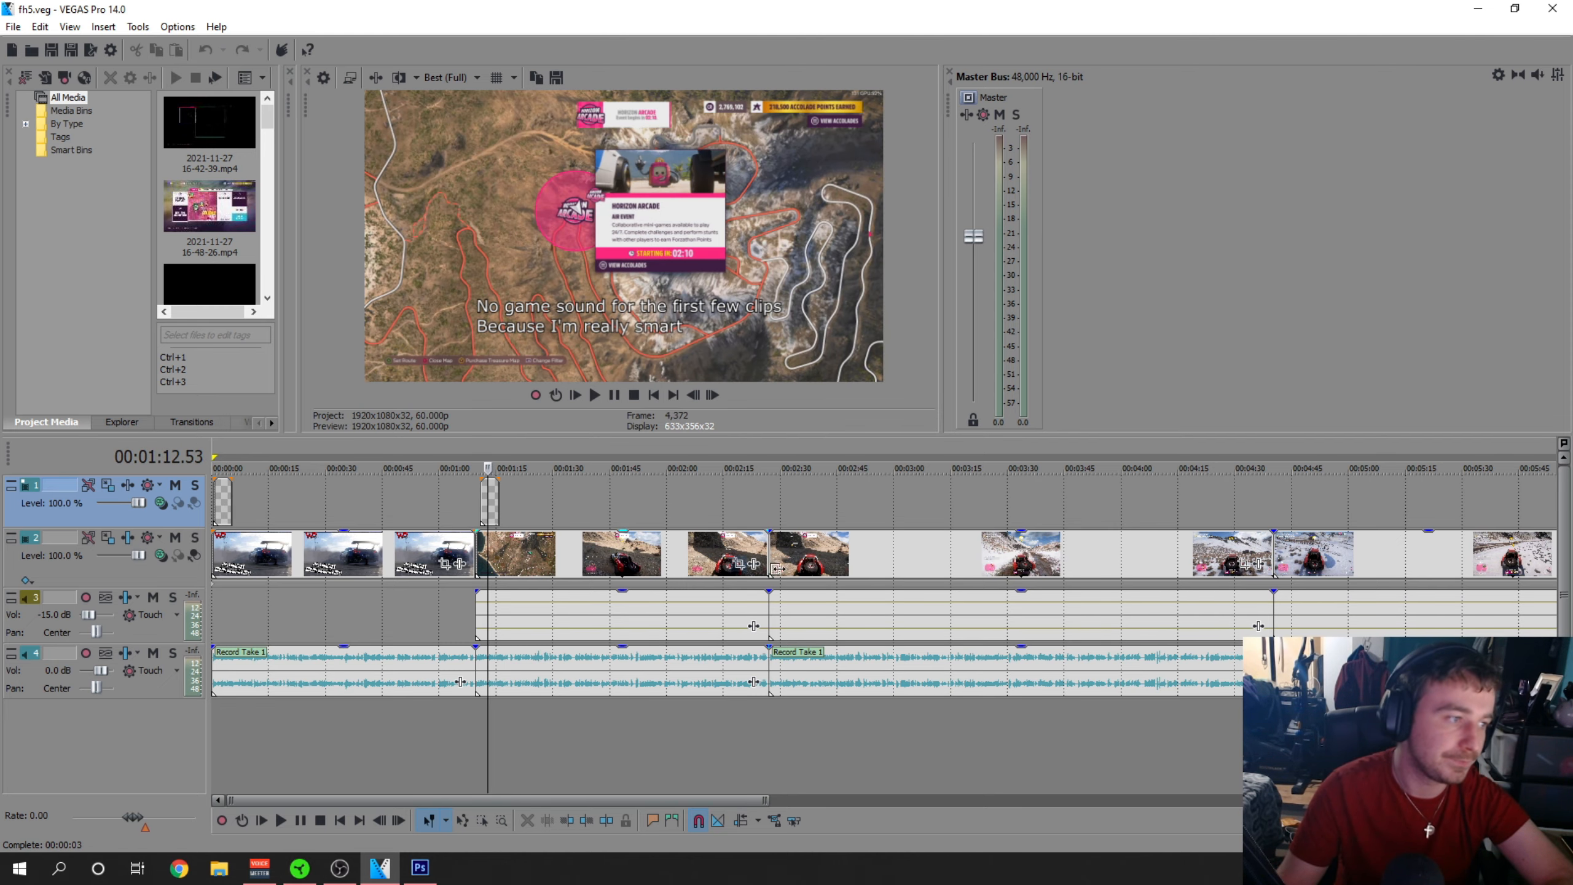
scroll(1066, 623, down, 3)
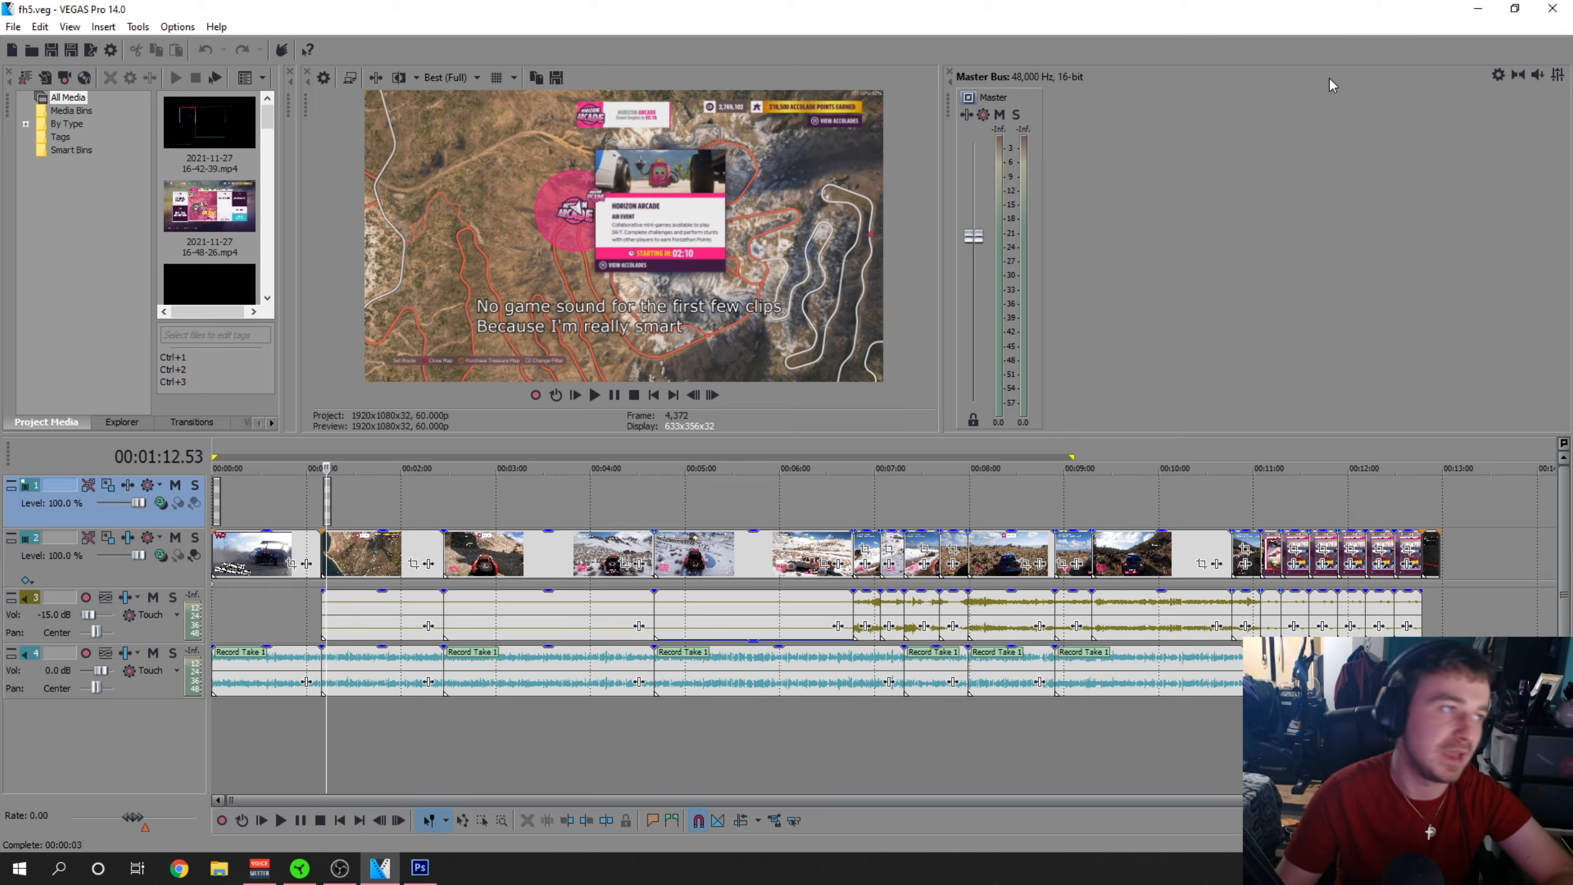
Minimize VEGAS Pro, switch to Photoshop and look through the Saints Row 2 thumbnail's layer list
click(1478, 9)
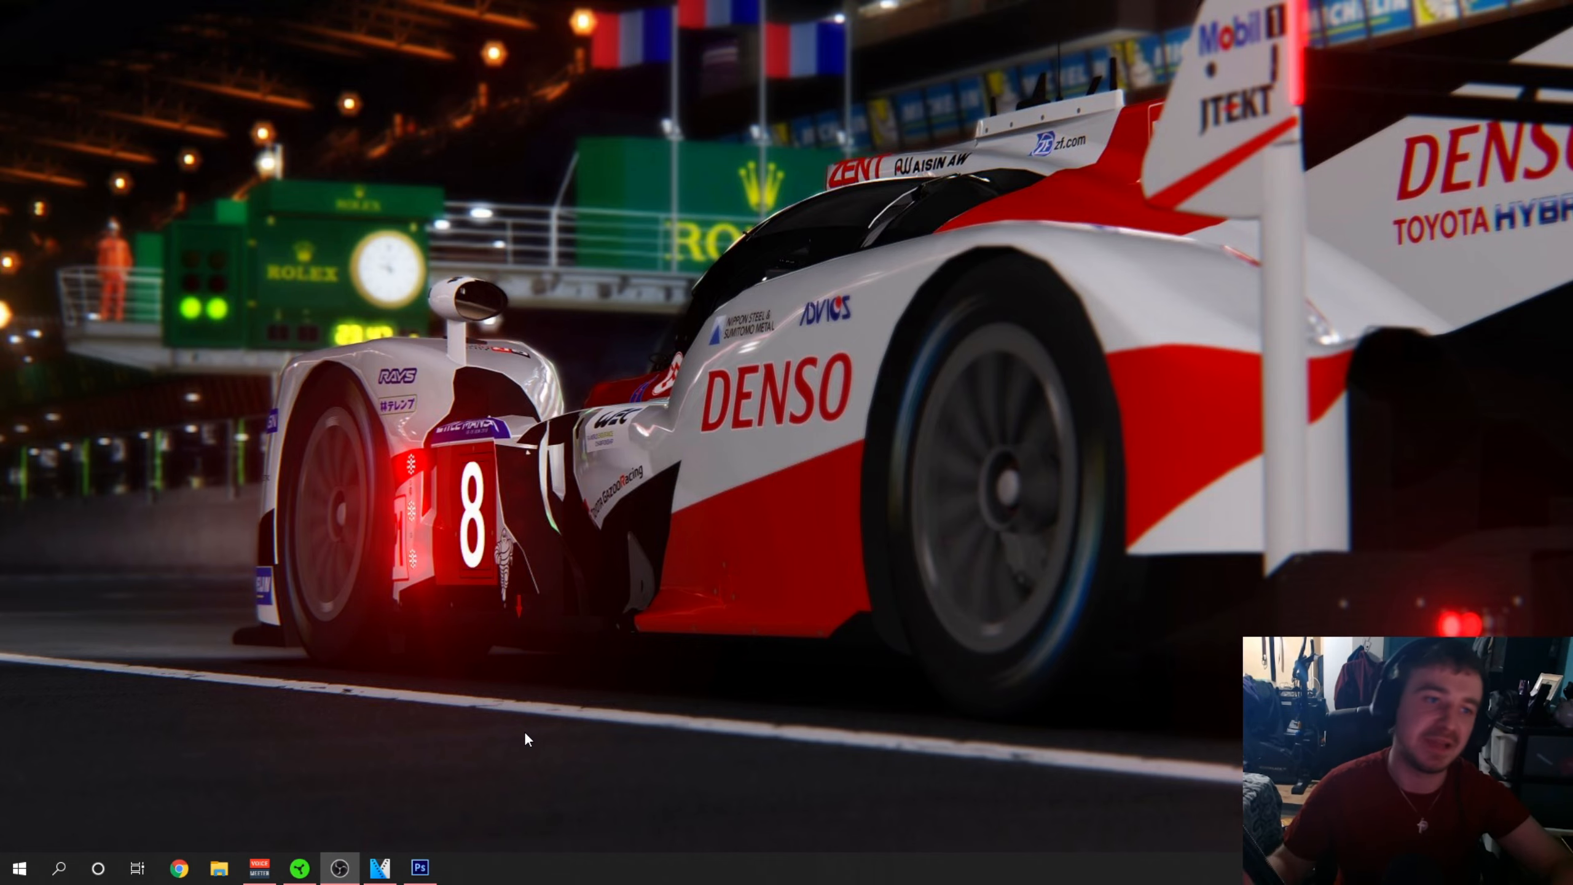
click(424, 874)
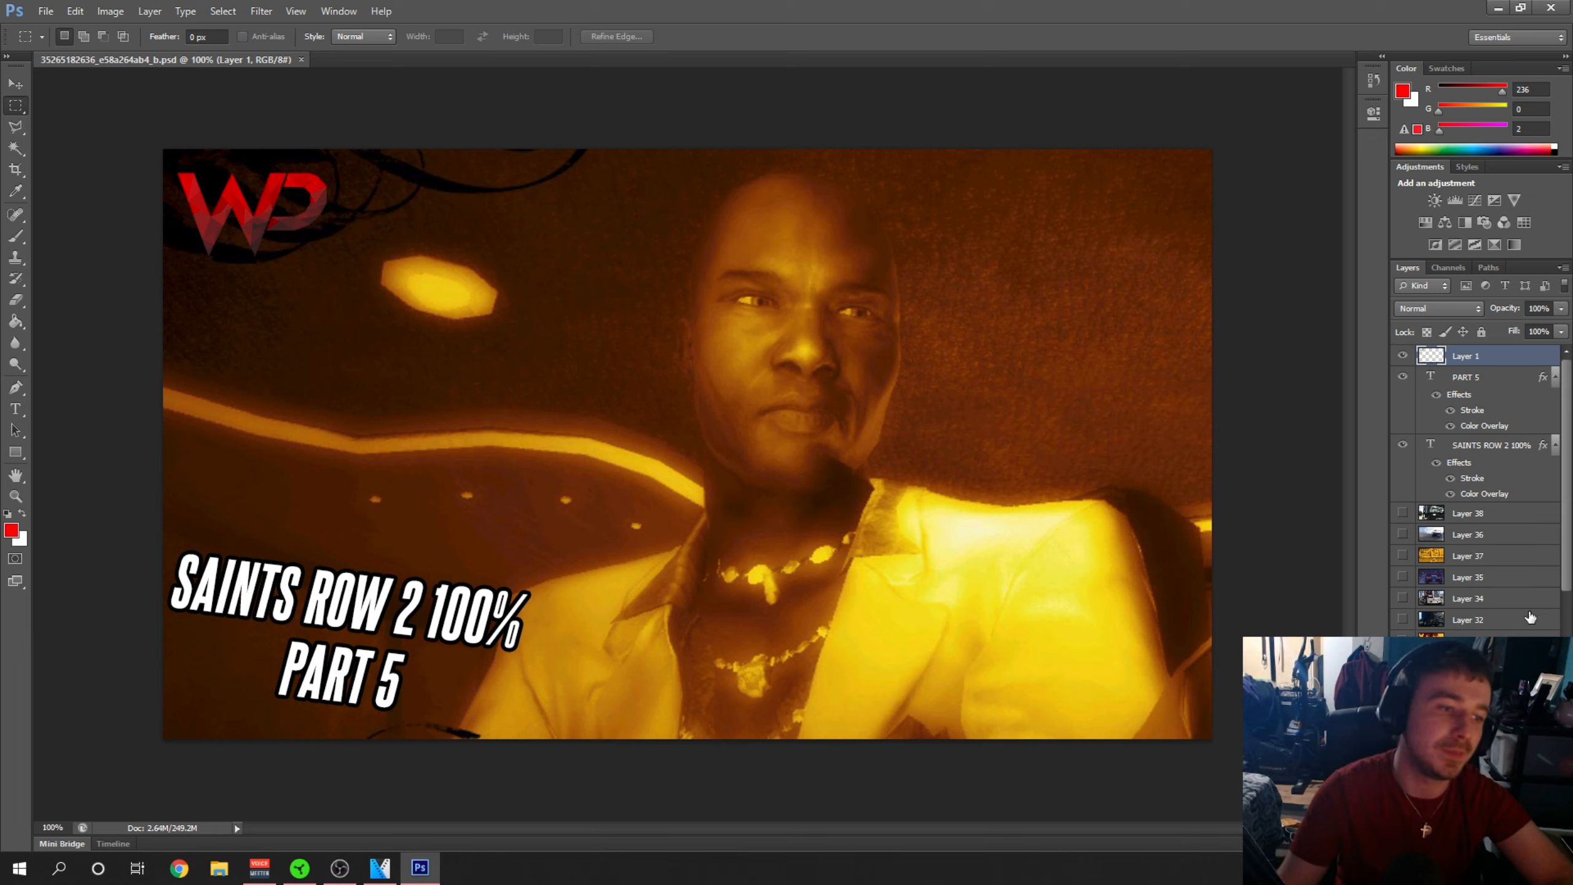
scroll(1485, 515, down, 10)
scroll(1484, 516, up, 6)
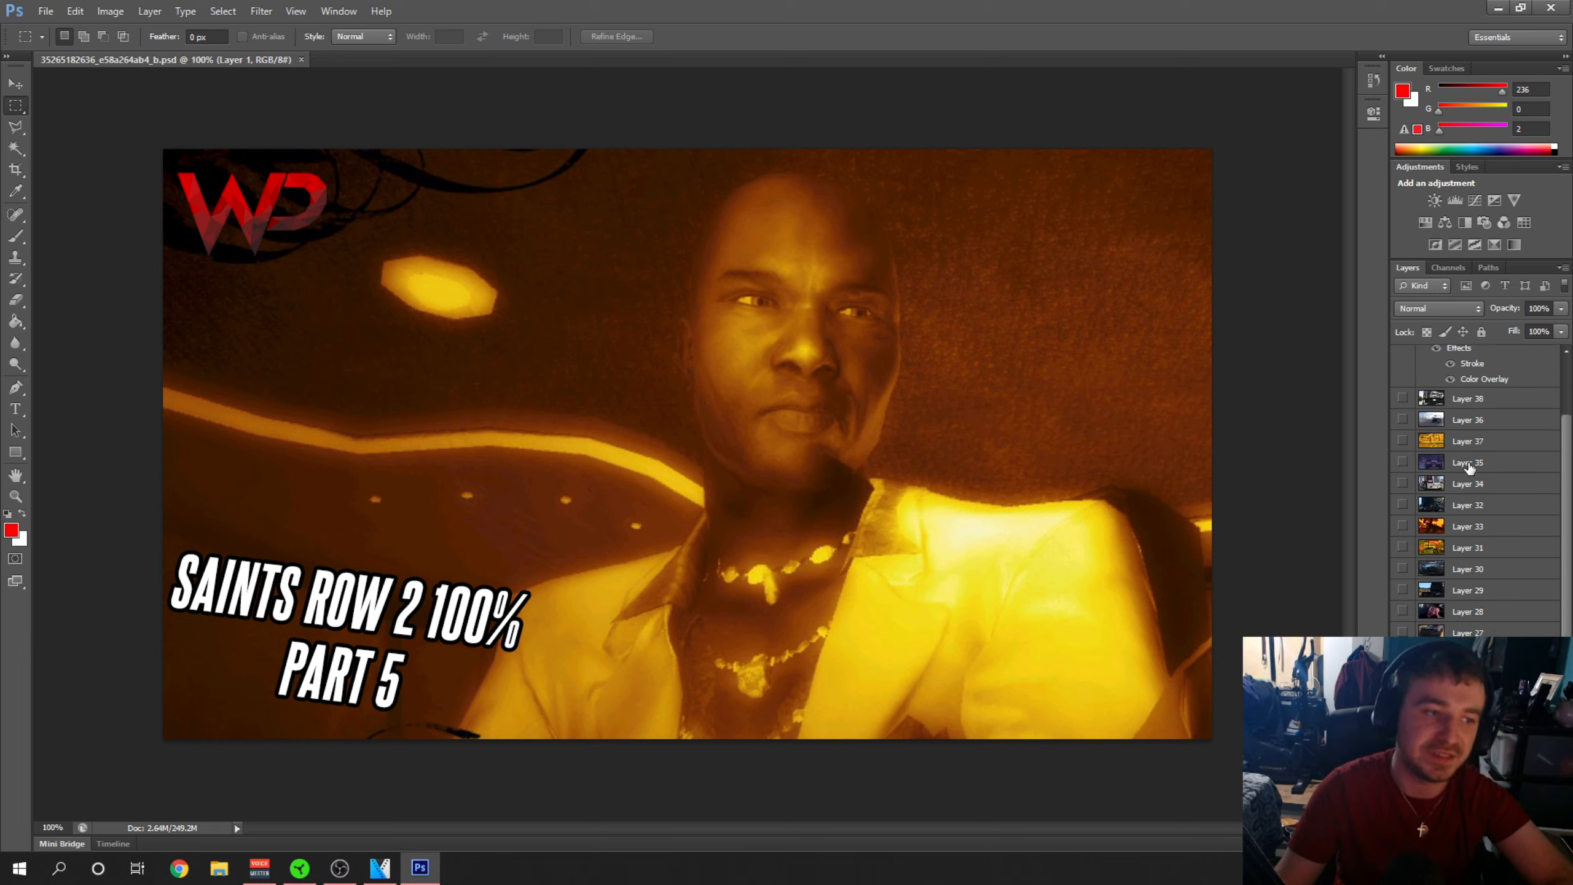
scroll(1497, 548, down, 5)
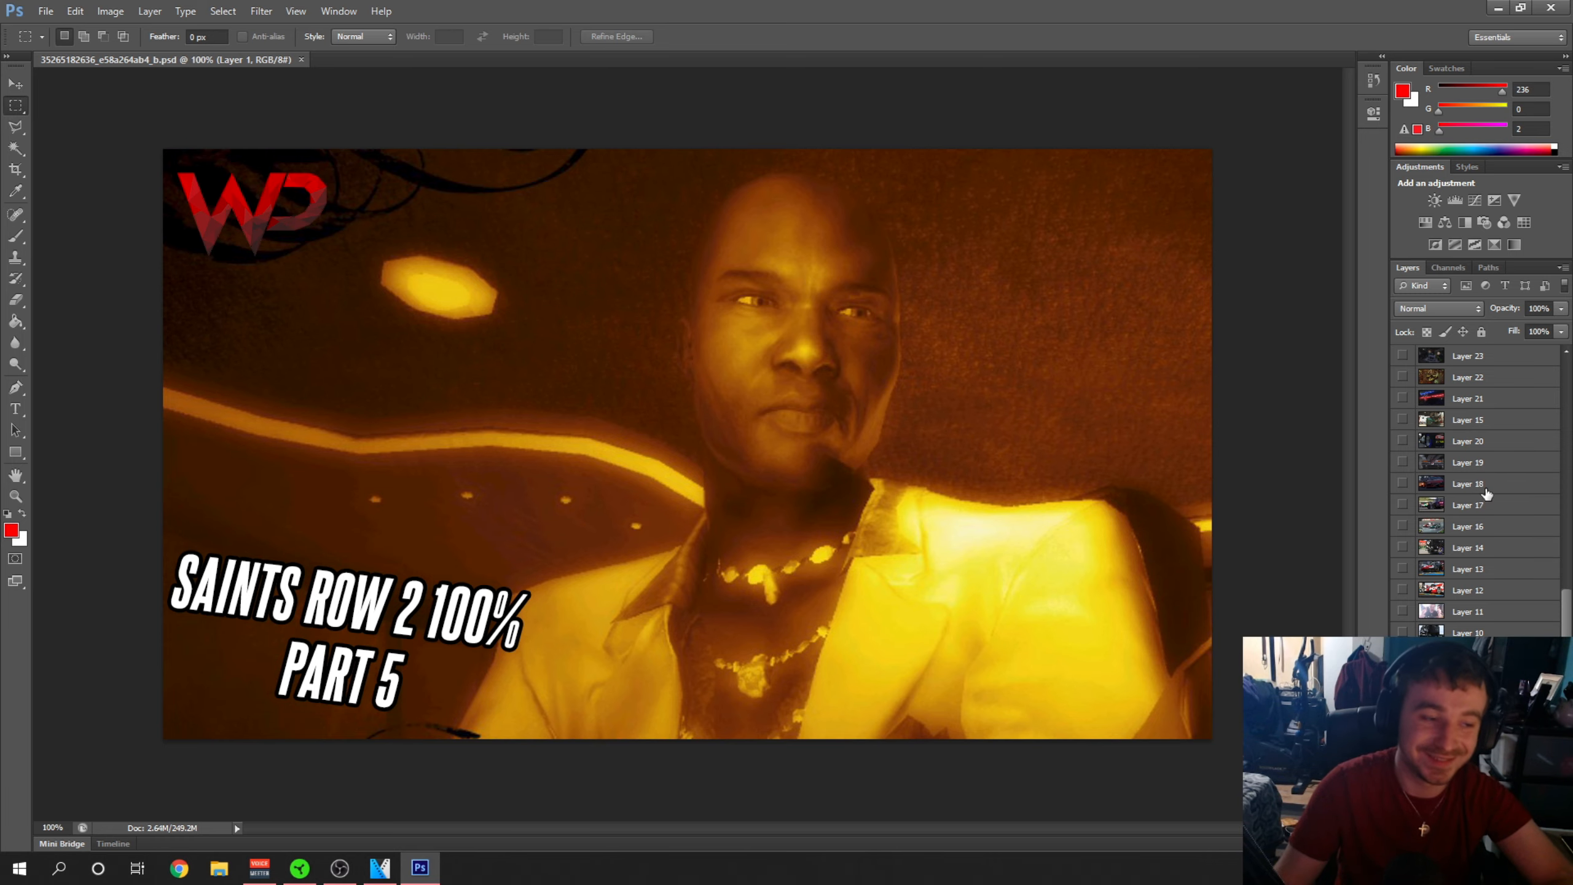
scroll(1475, 604, up, 3)
scroll(1470, 601, up, 5)
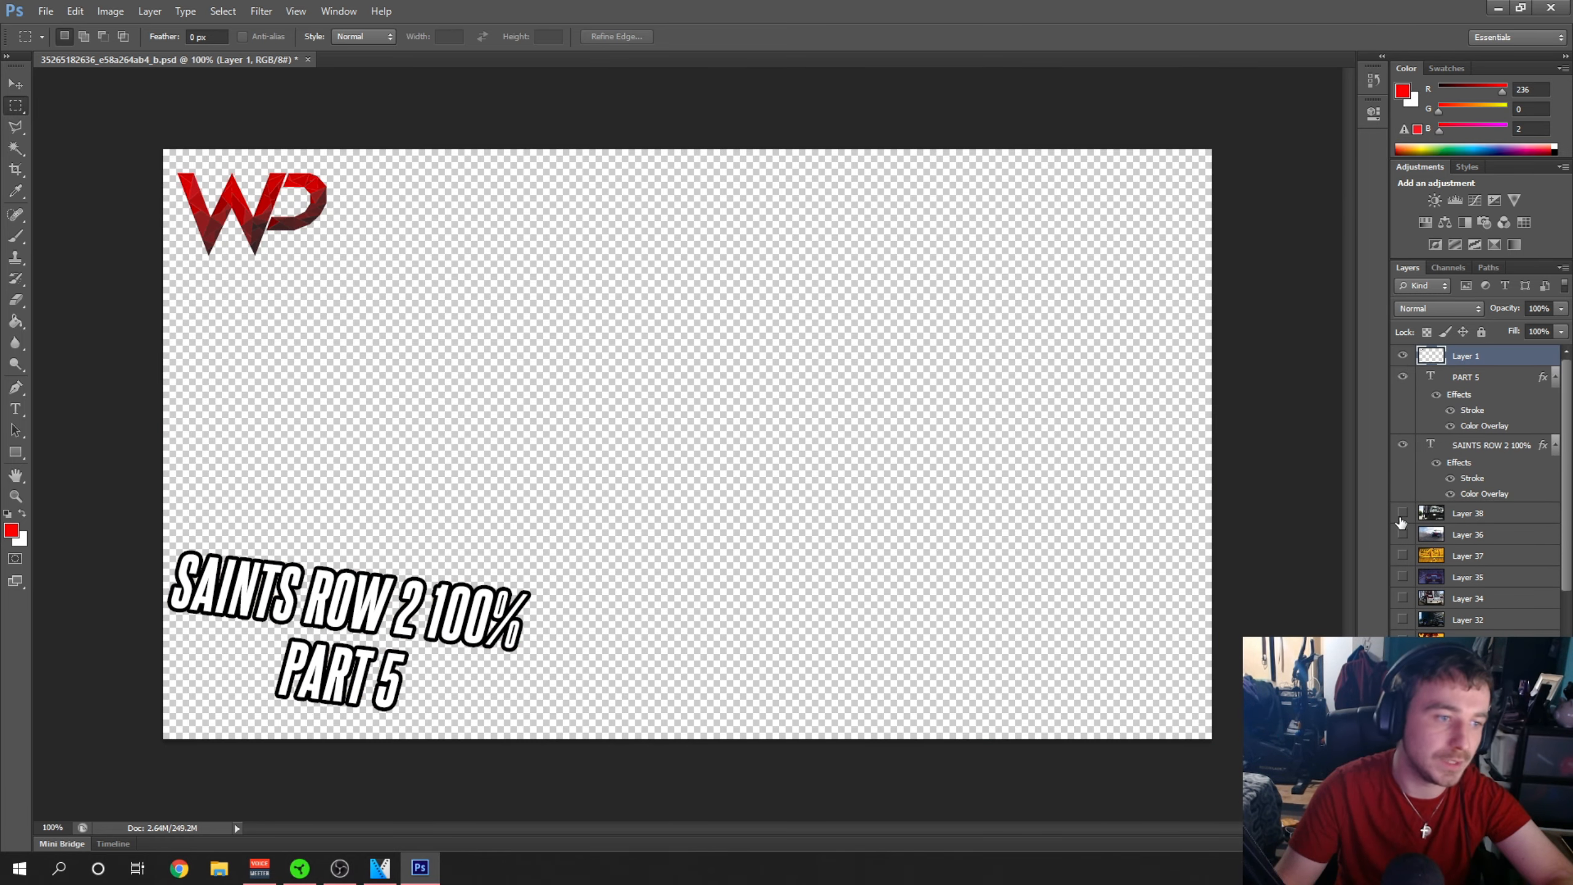
Preview the background images on Layers 38, 36, 37 and 35 one at a time, hiding each again
click(1403, 513)
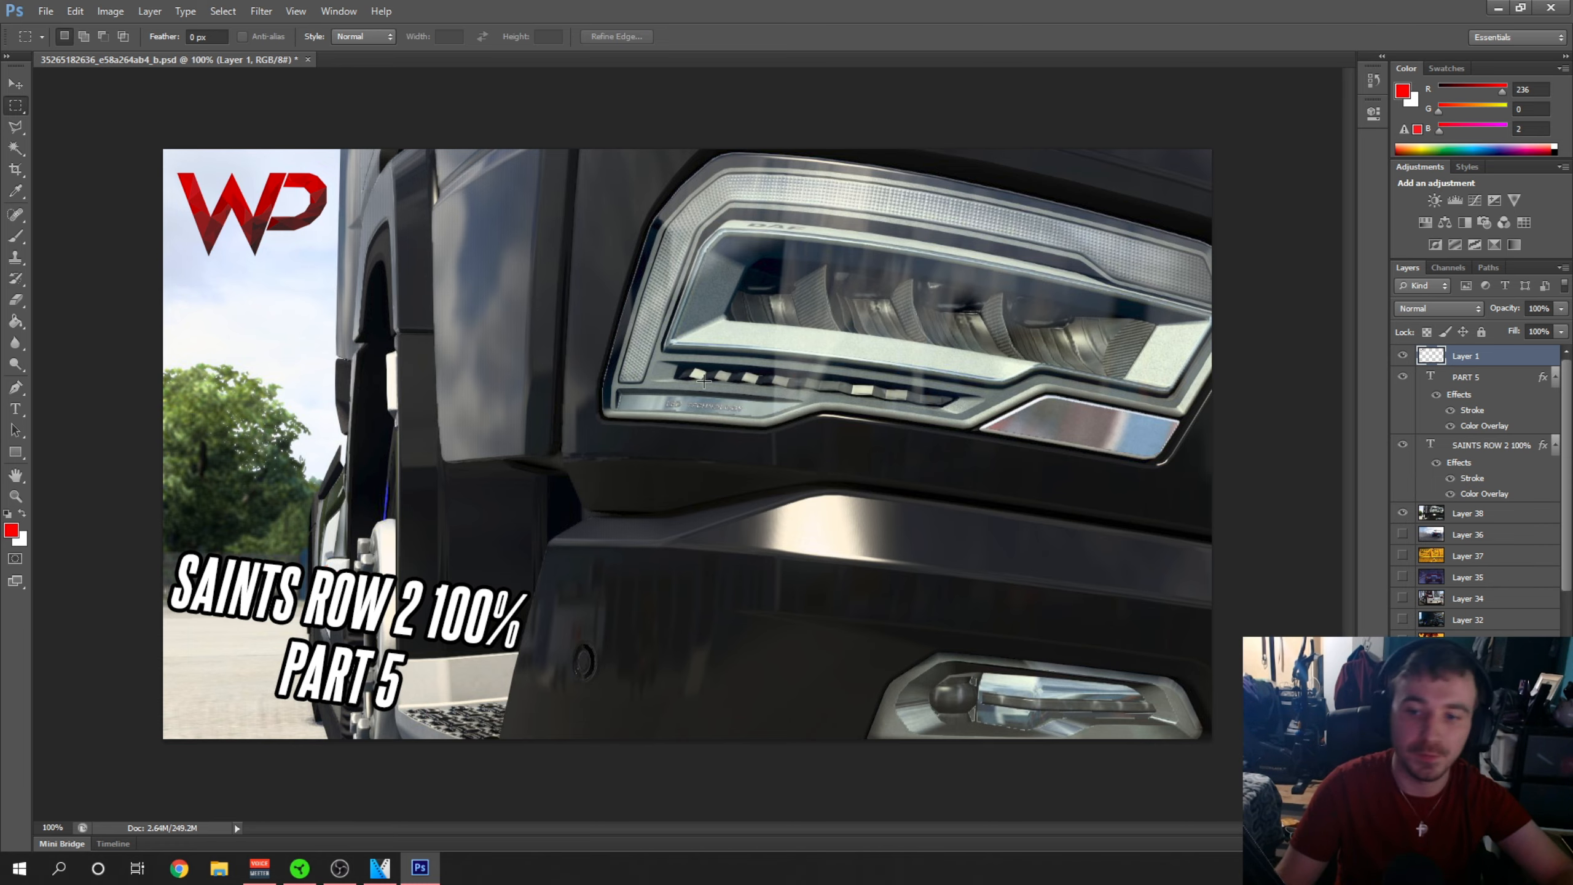
click(1402, 514)
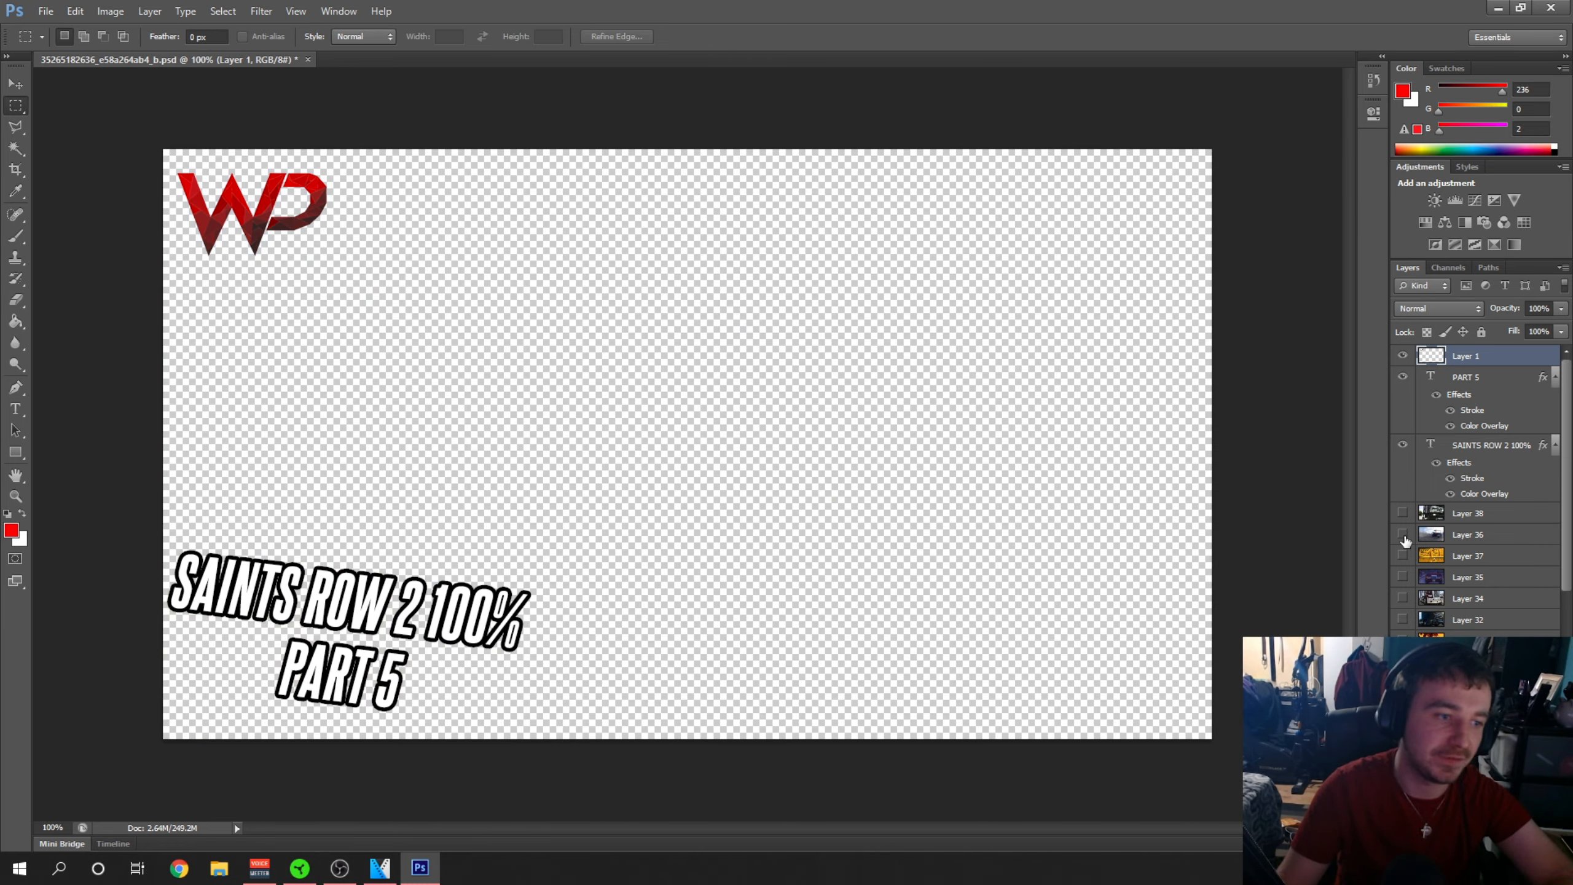
click(1402, 534)
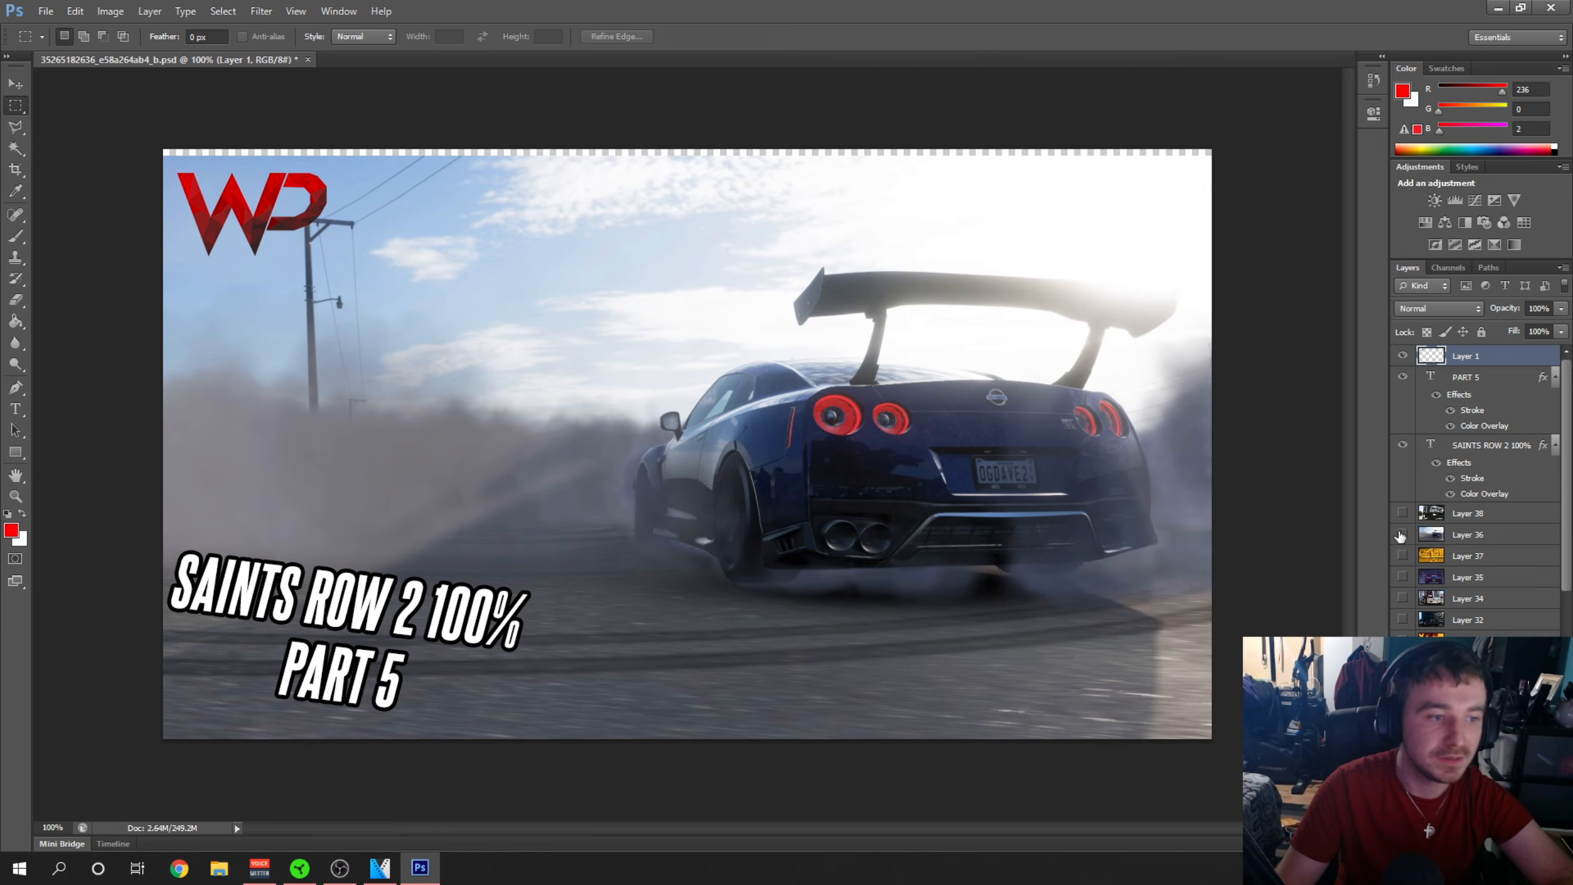
click(1402, 534)
click(1402, 556)
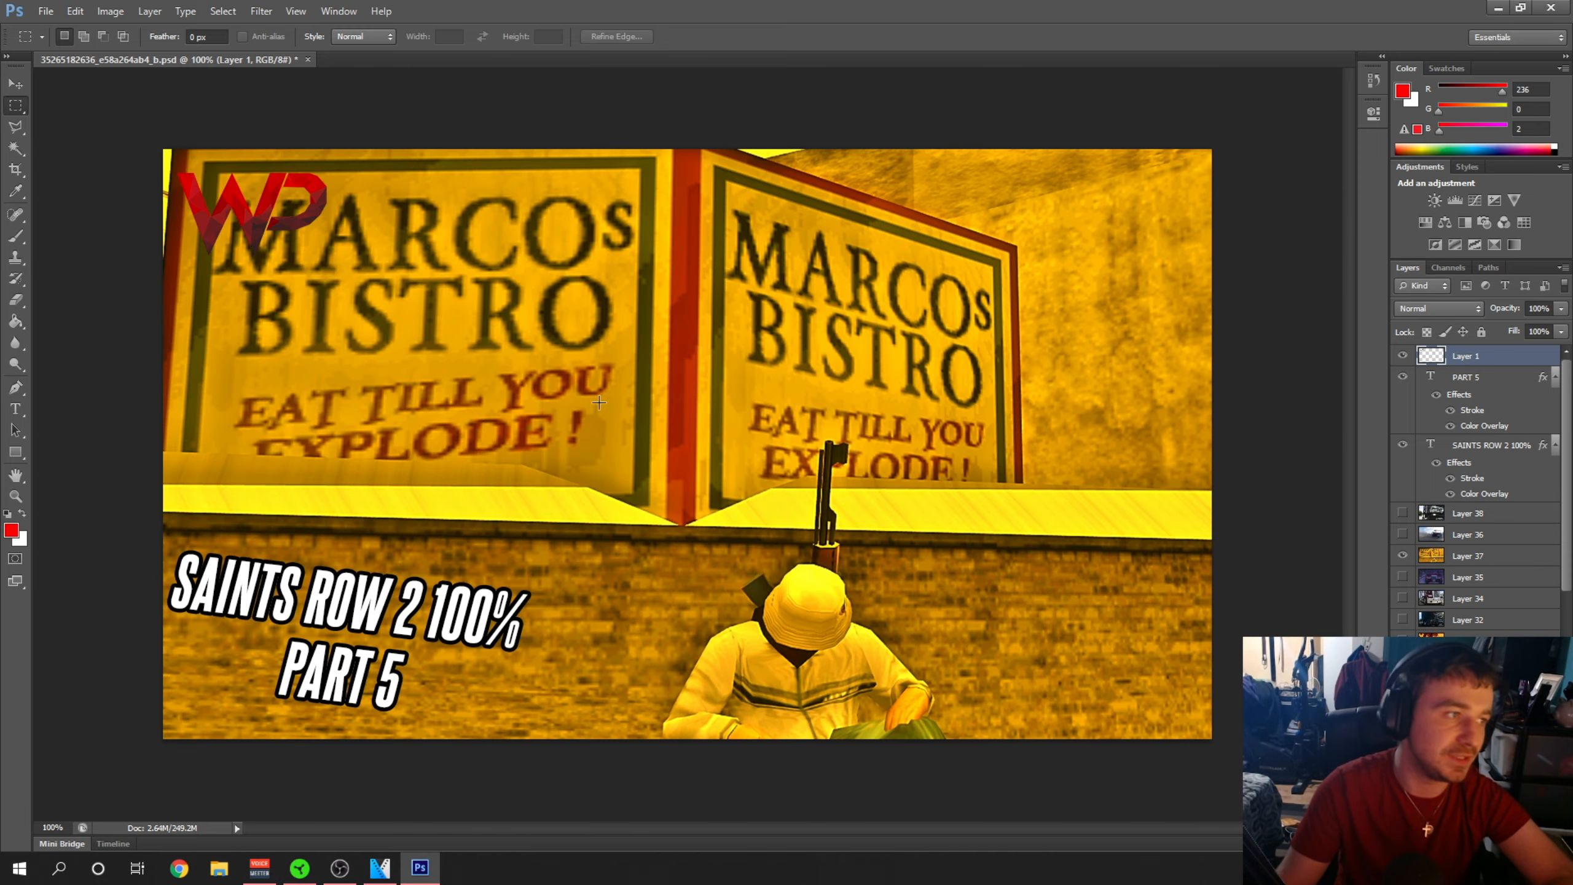
click(1403, 556)
click(1403, 577)
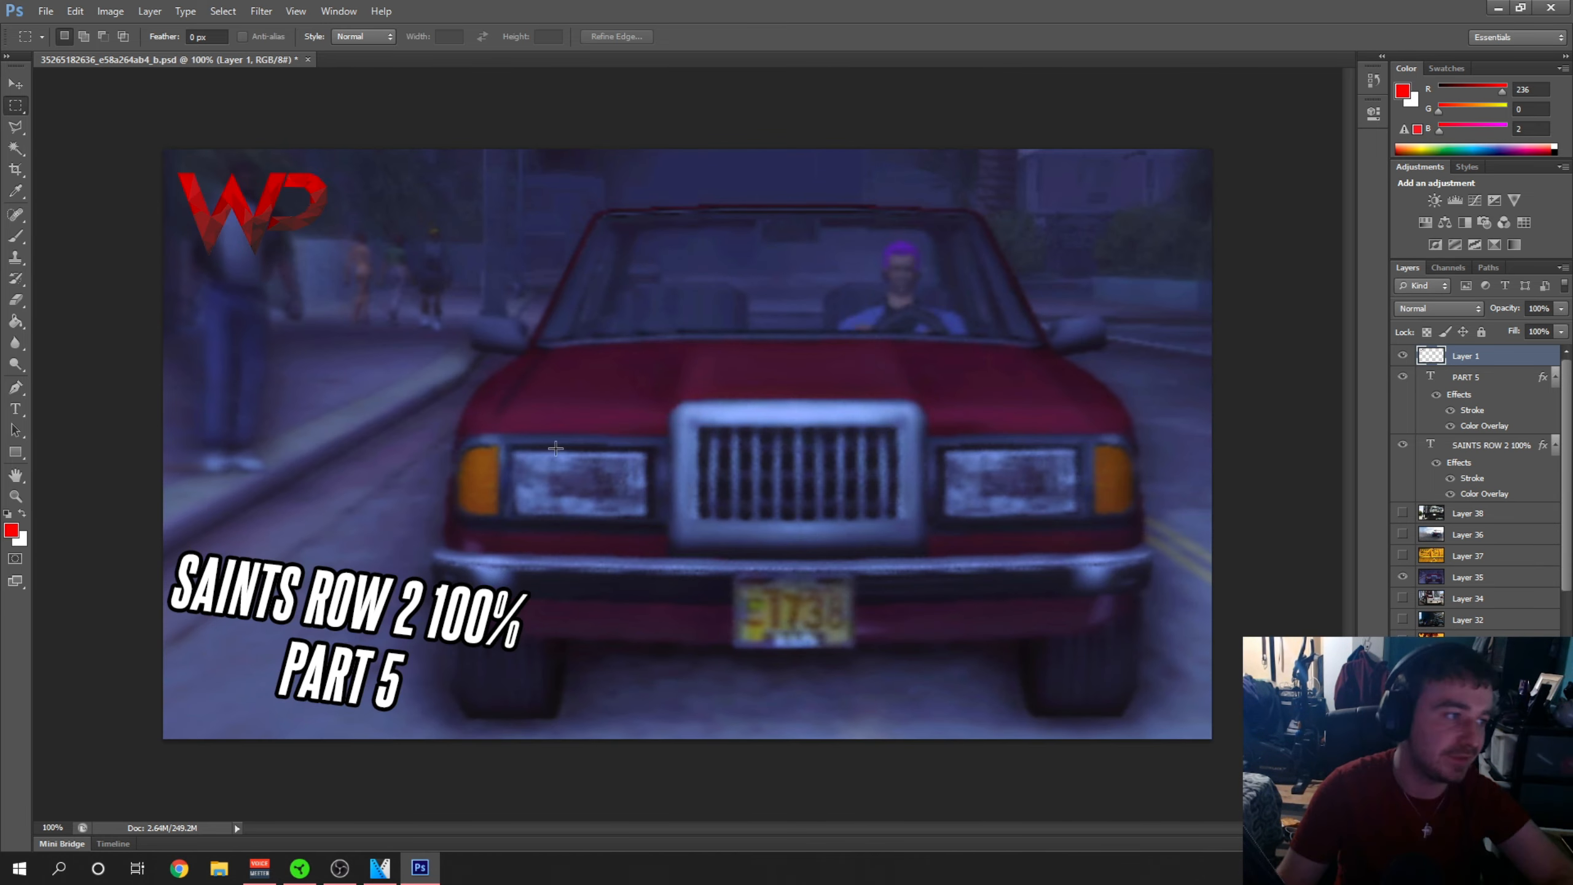
click(1403, 577)
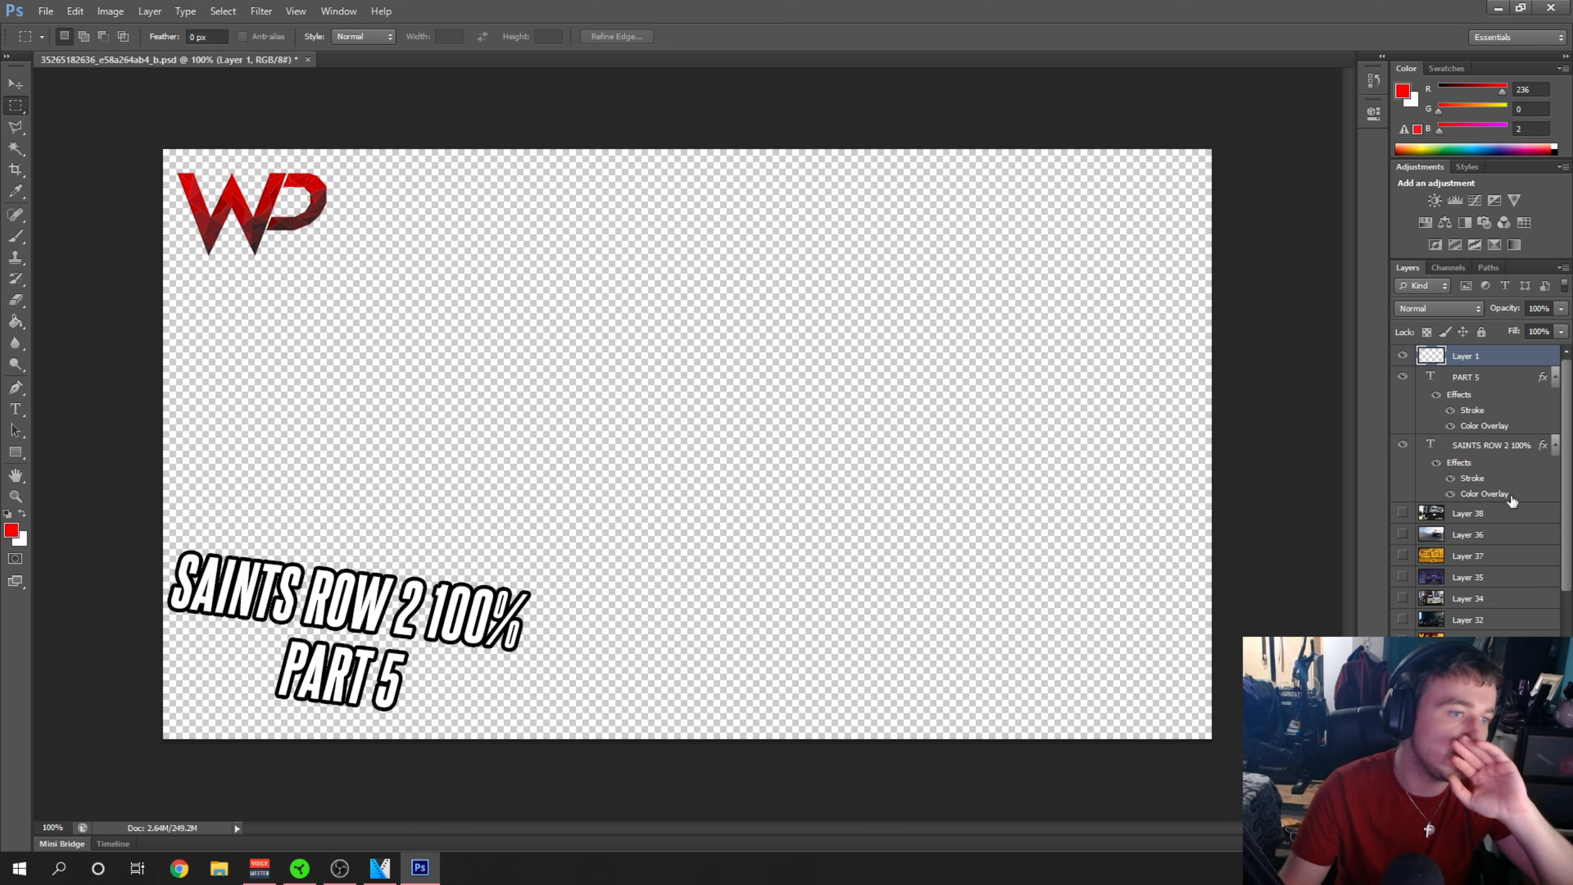
Select Layer 37, the SAINTS ROW 2 100% text, Layer 1 and Layer 38 in turn, and restore the hidden Saints Row background
click(1499, 554)
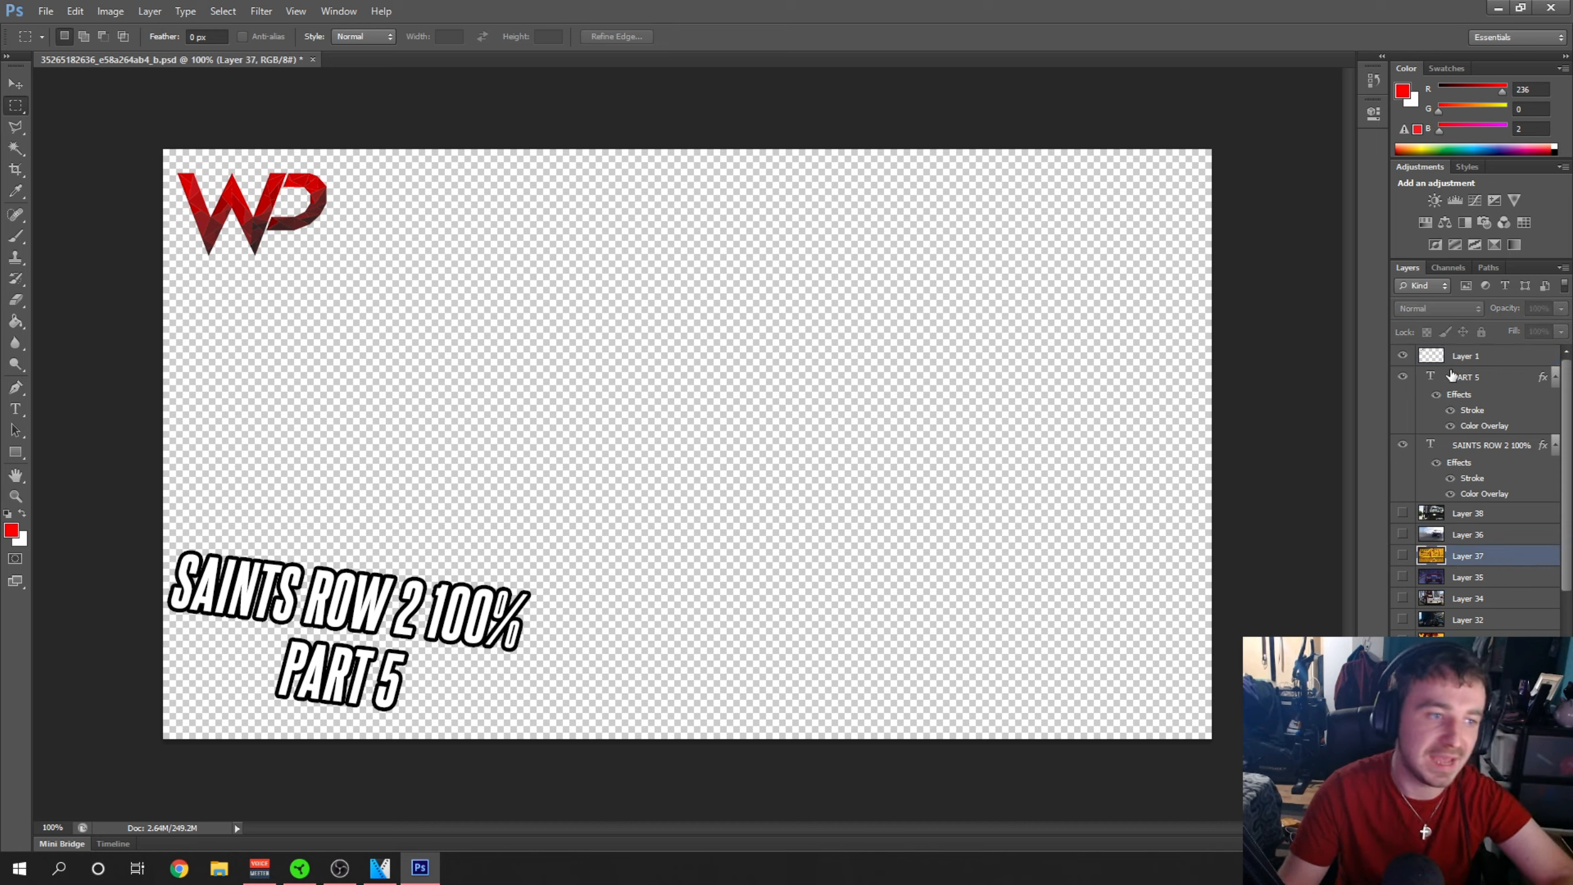
click(1494, 444)
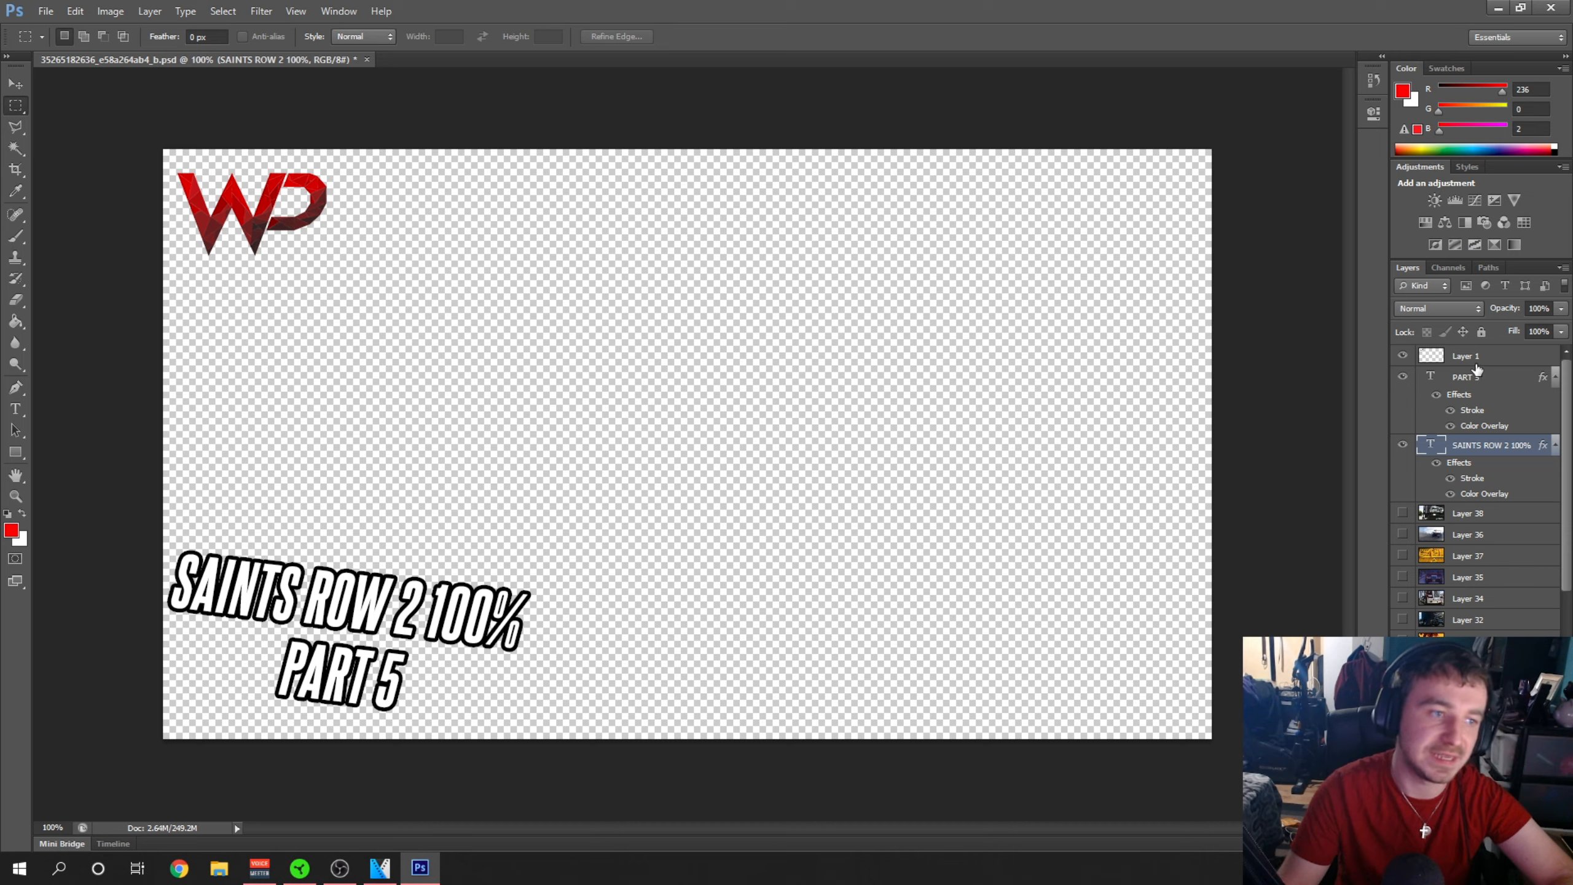
click(1478, 358)
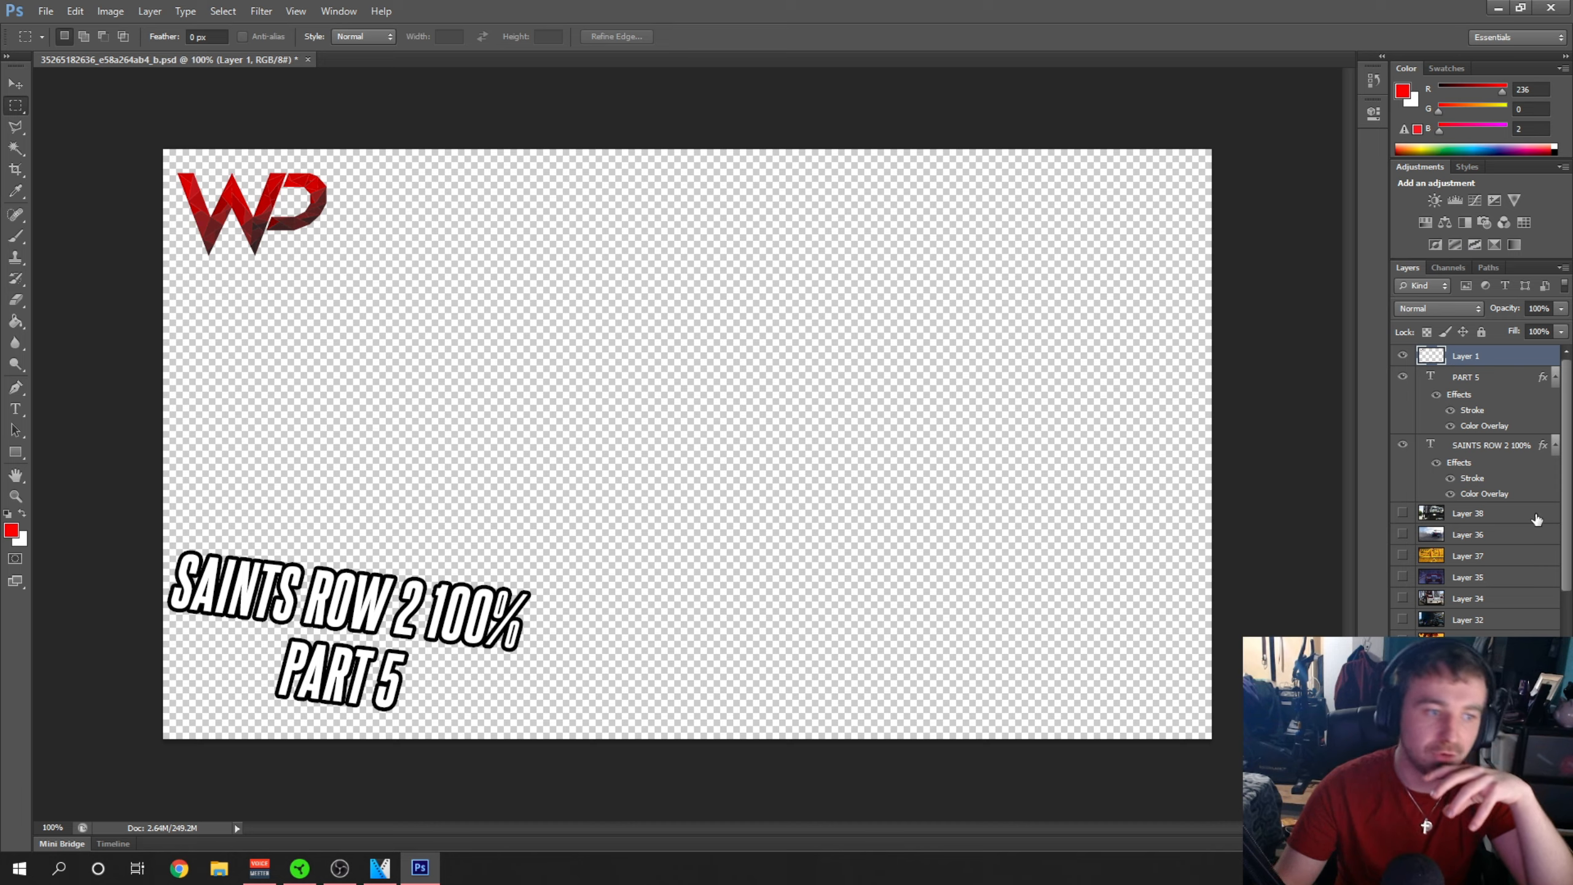
click(1538, 516)
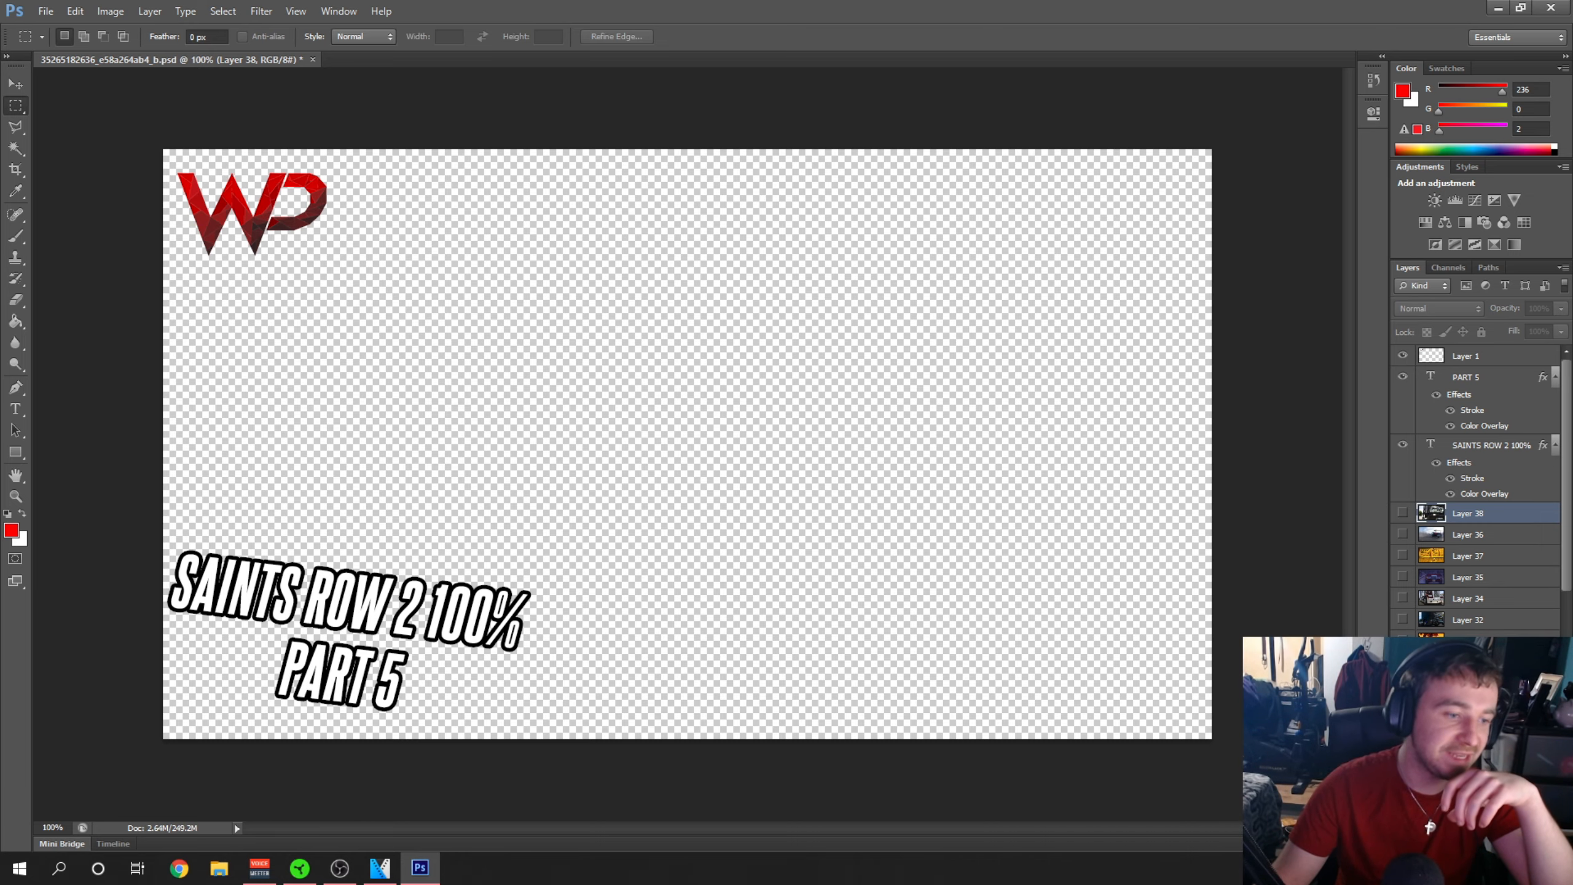
key(ctrl+z)
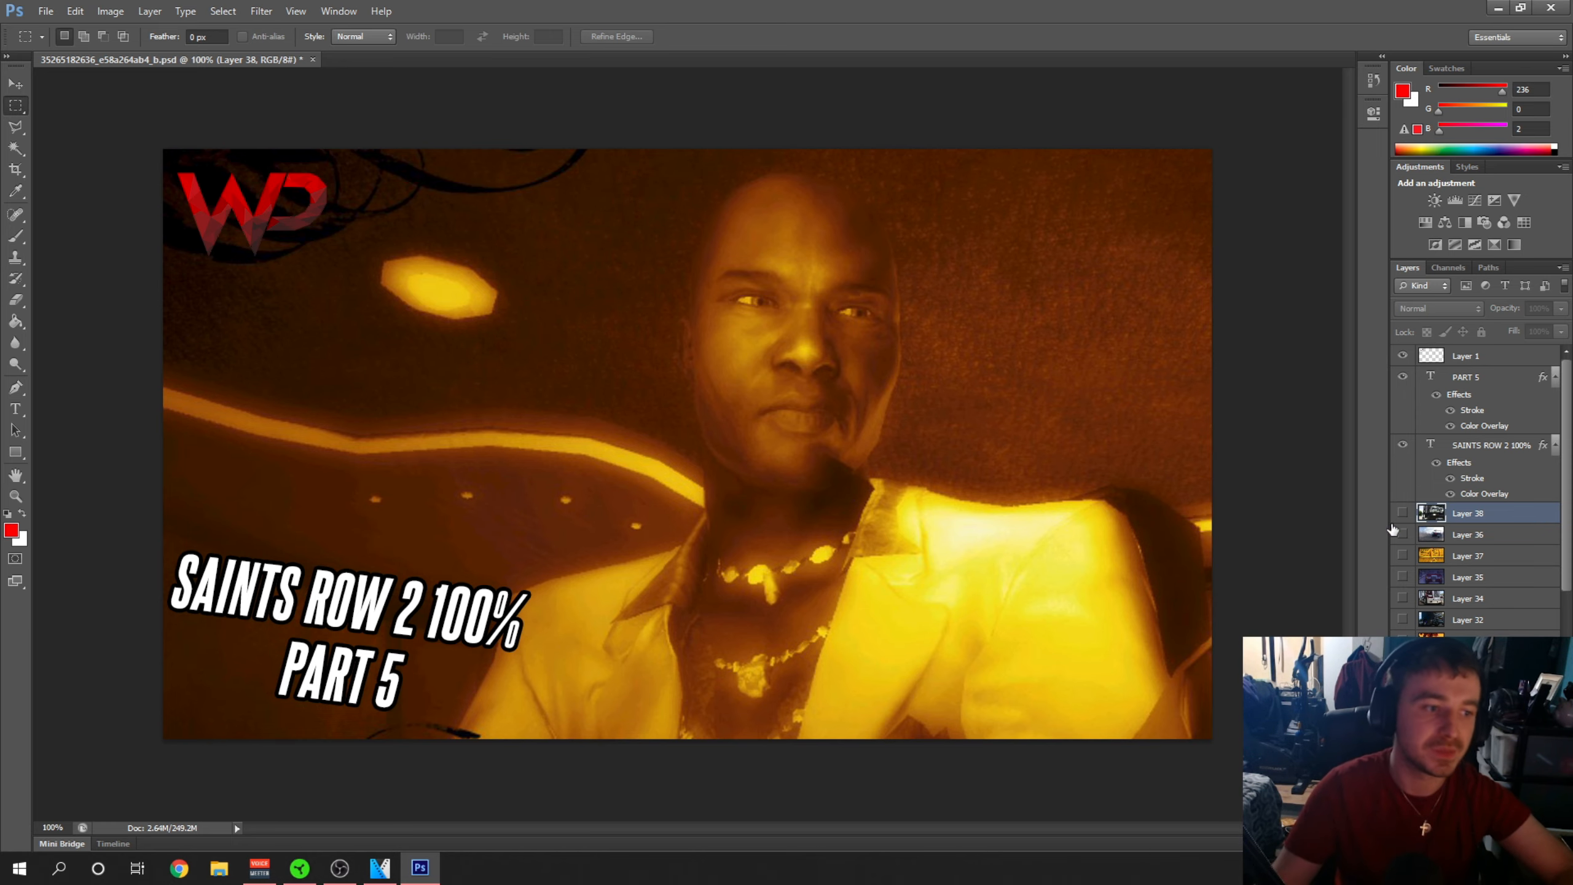
Hide the Saints Row background and preview the images on Layers 36, 38 and 34 one at a time
click(1403, 641)
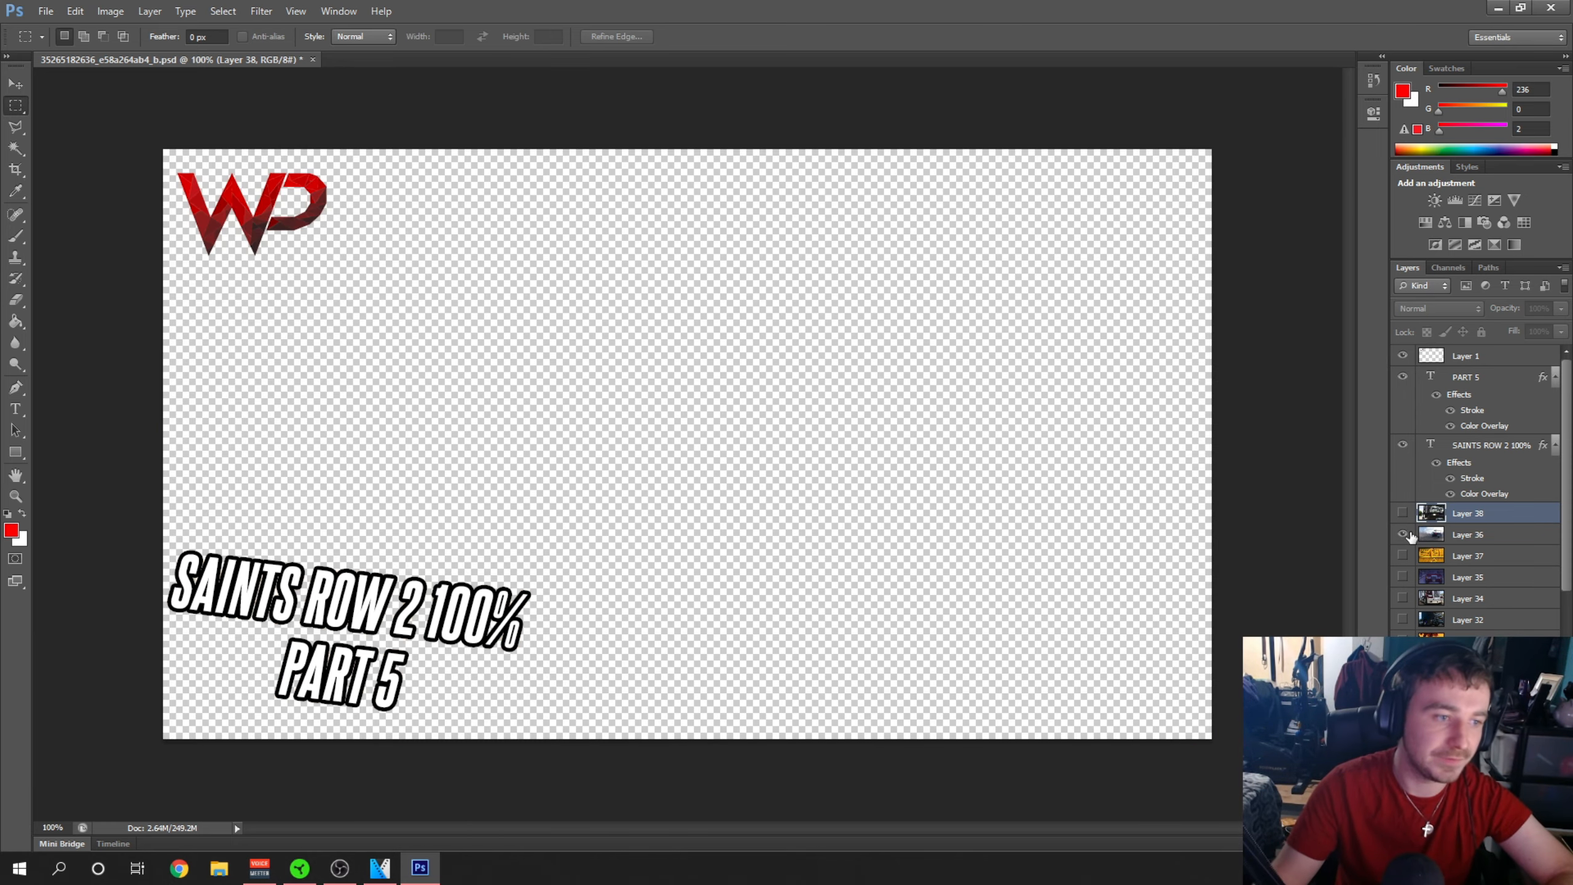
click(1403, 534)
click(1403, 534)
click(1402, 513)
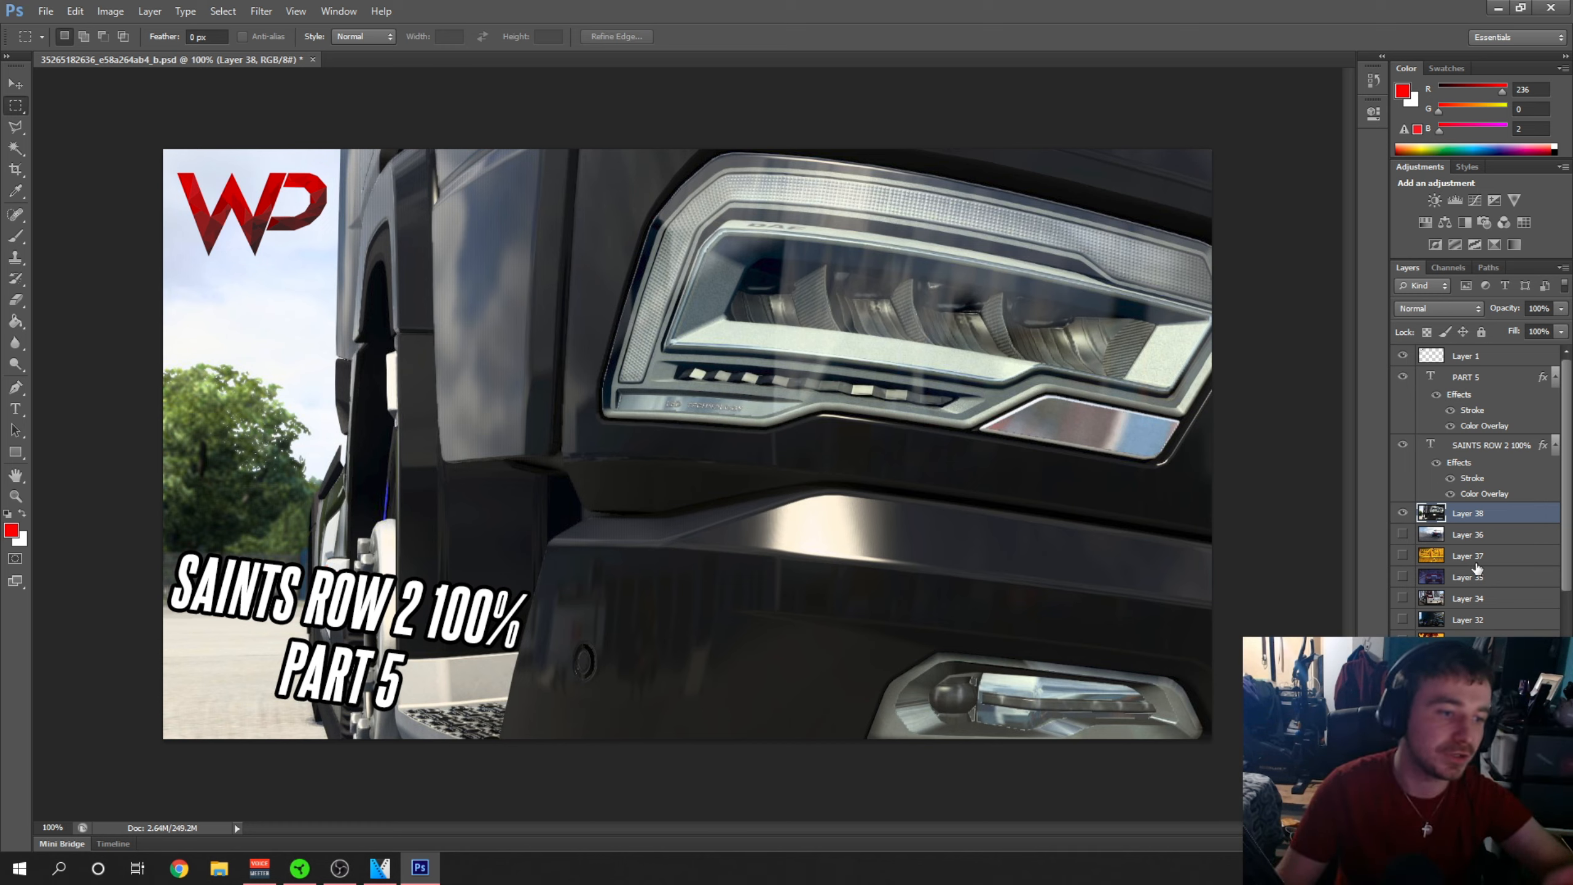
click(1403, 513)
click(1402, 598)
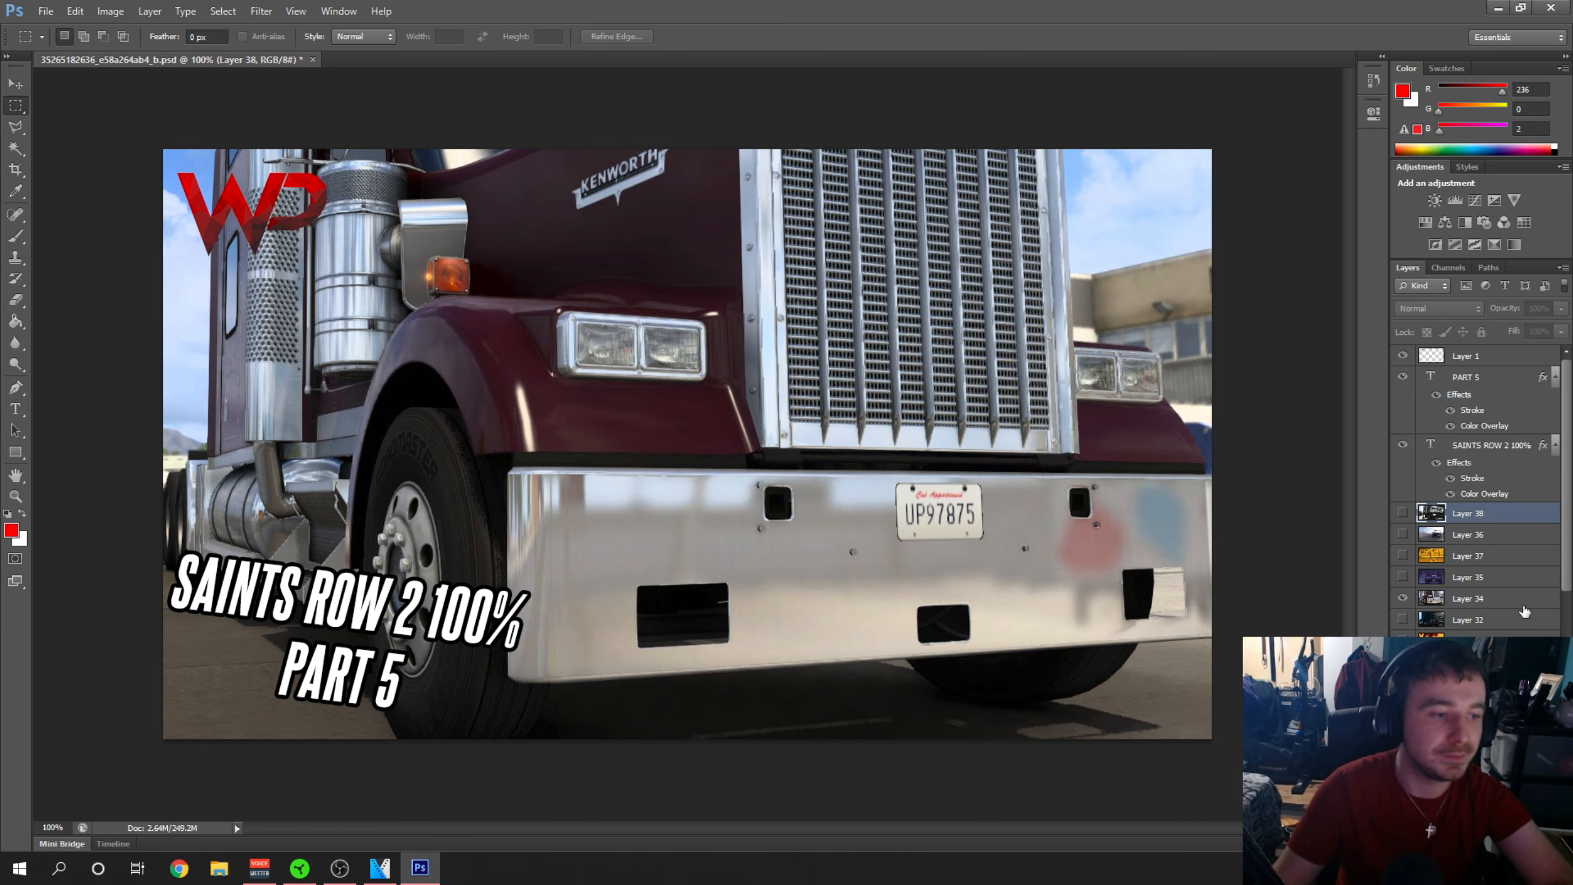
click(1403, 598)
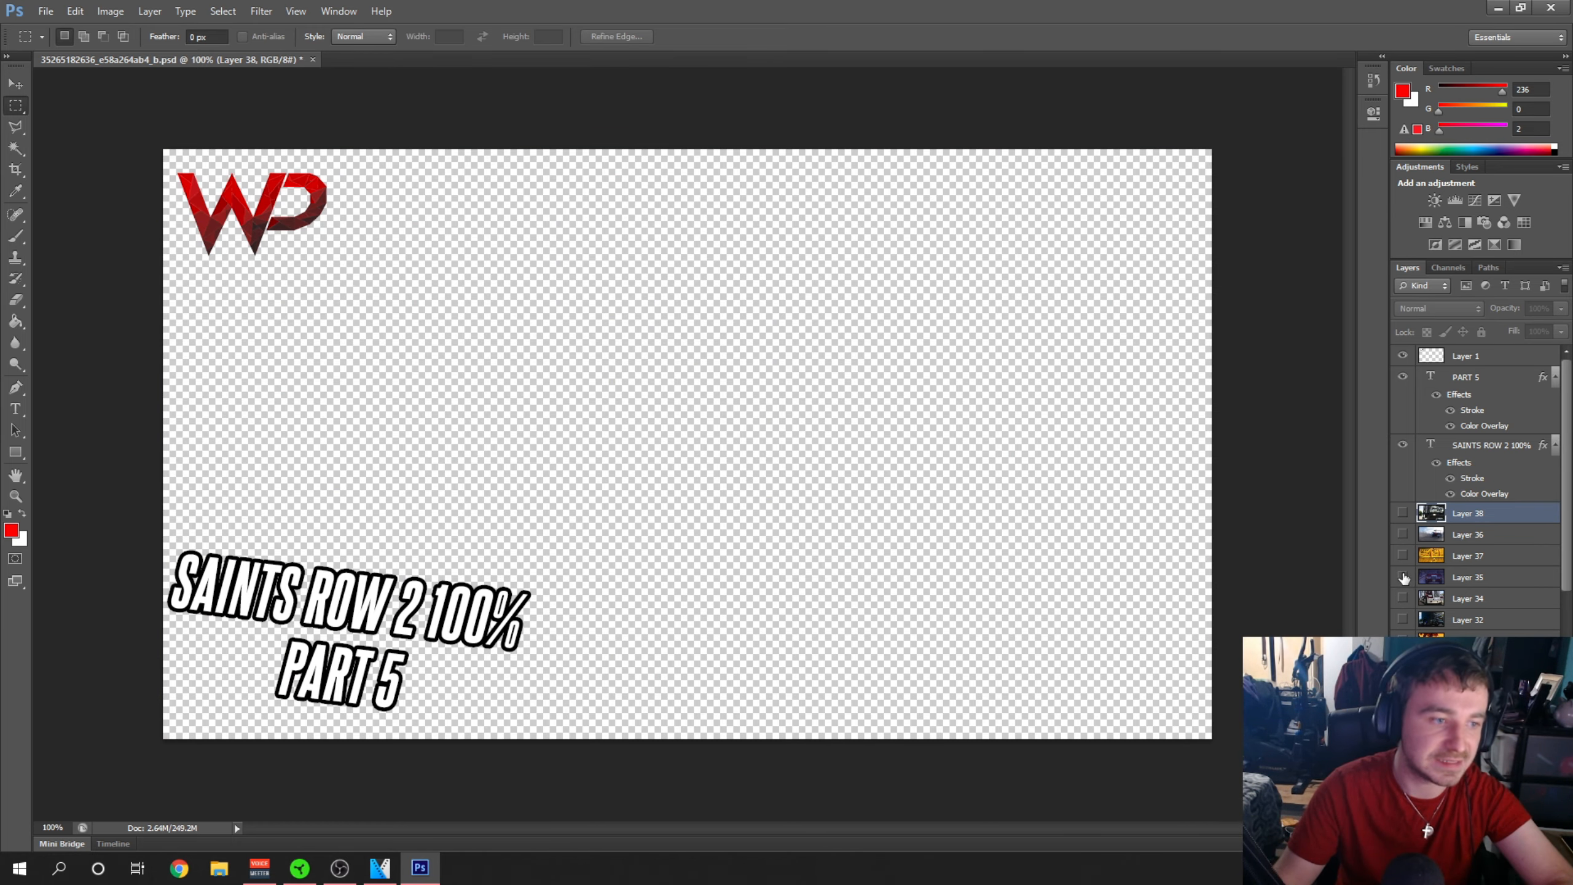
Preview the background images on Layers 35, 37, 33 and 31 one at a time, hiding each again
click(1403, 577)
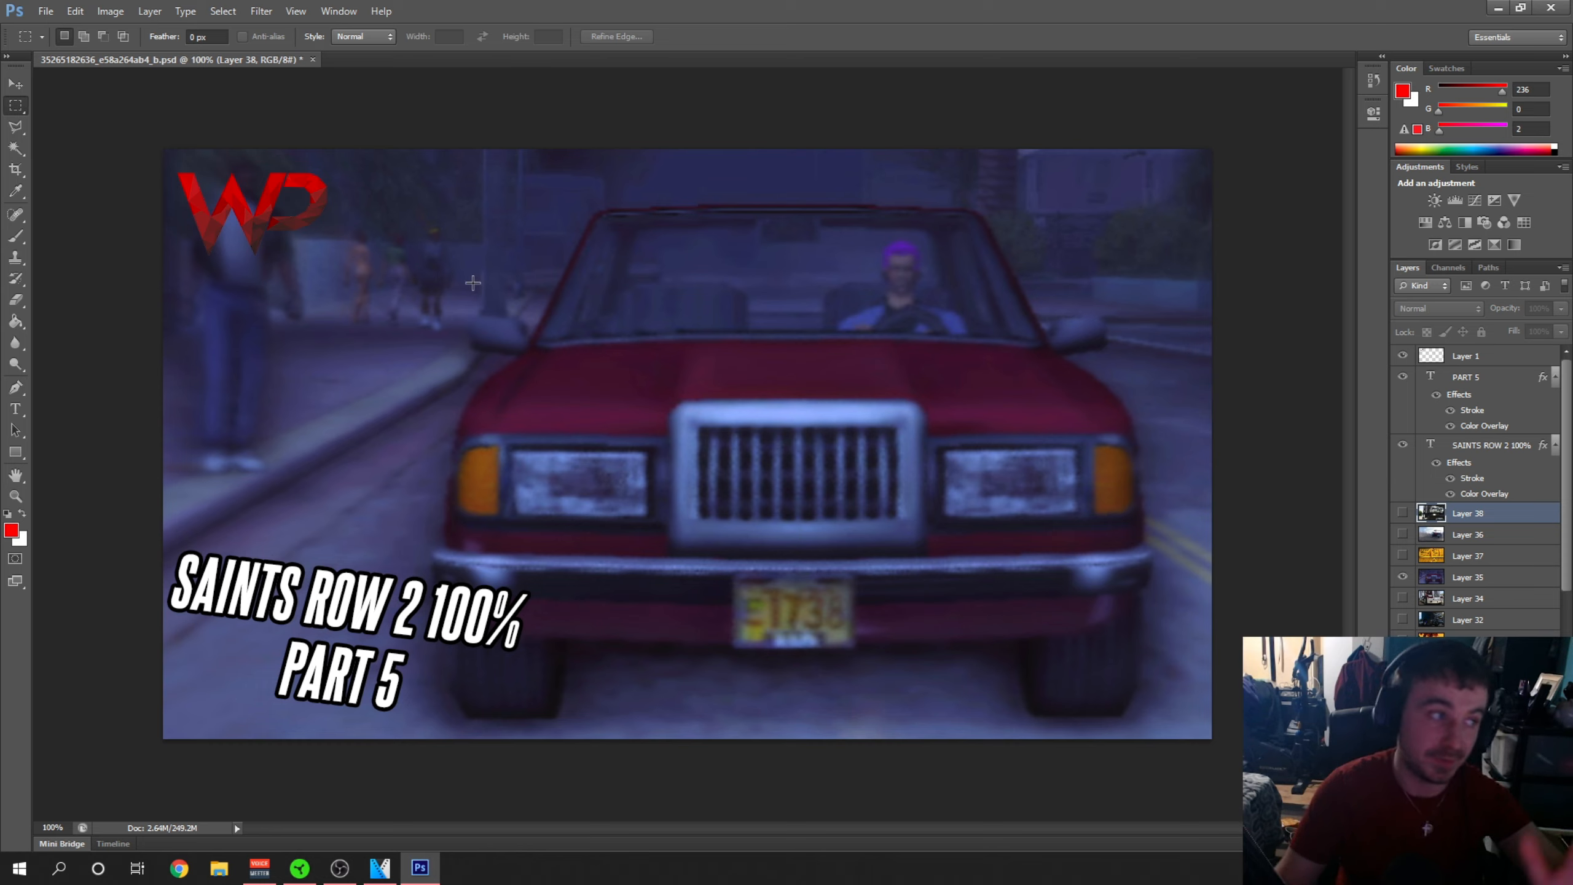
click(1403, 579)
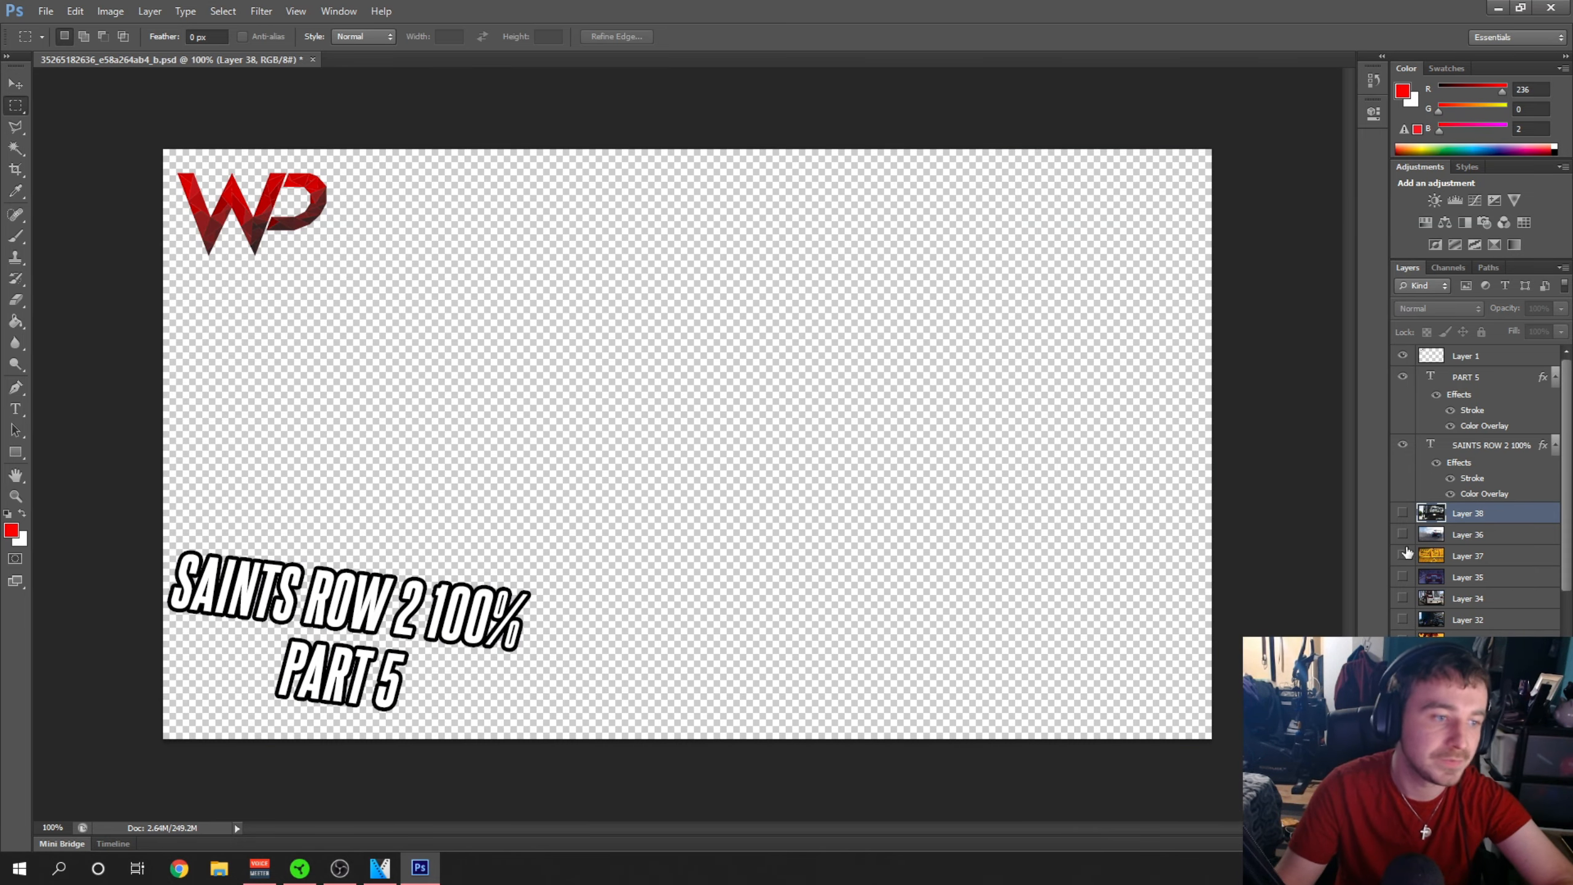
click(1403, 557)
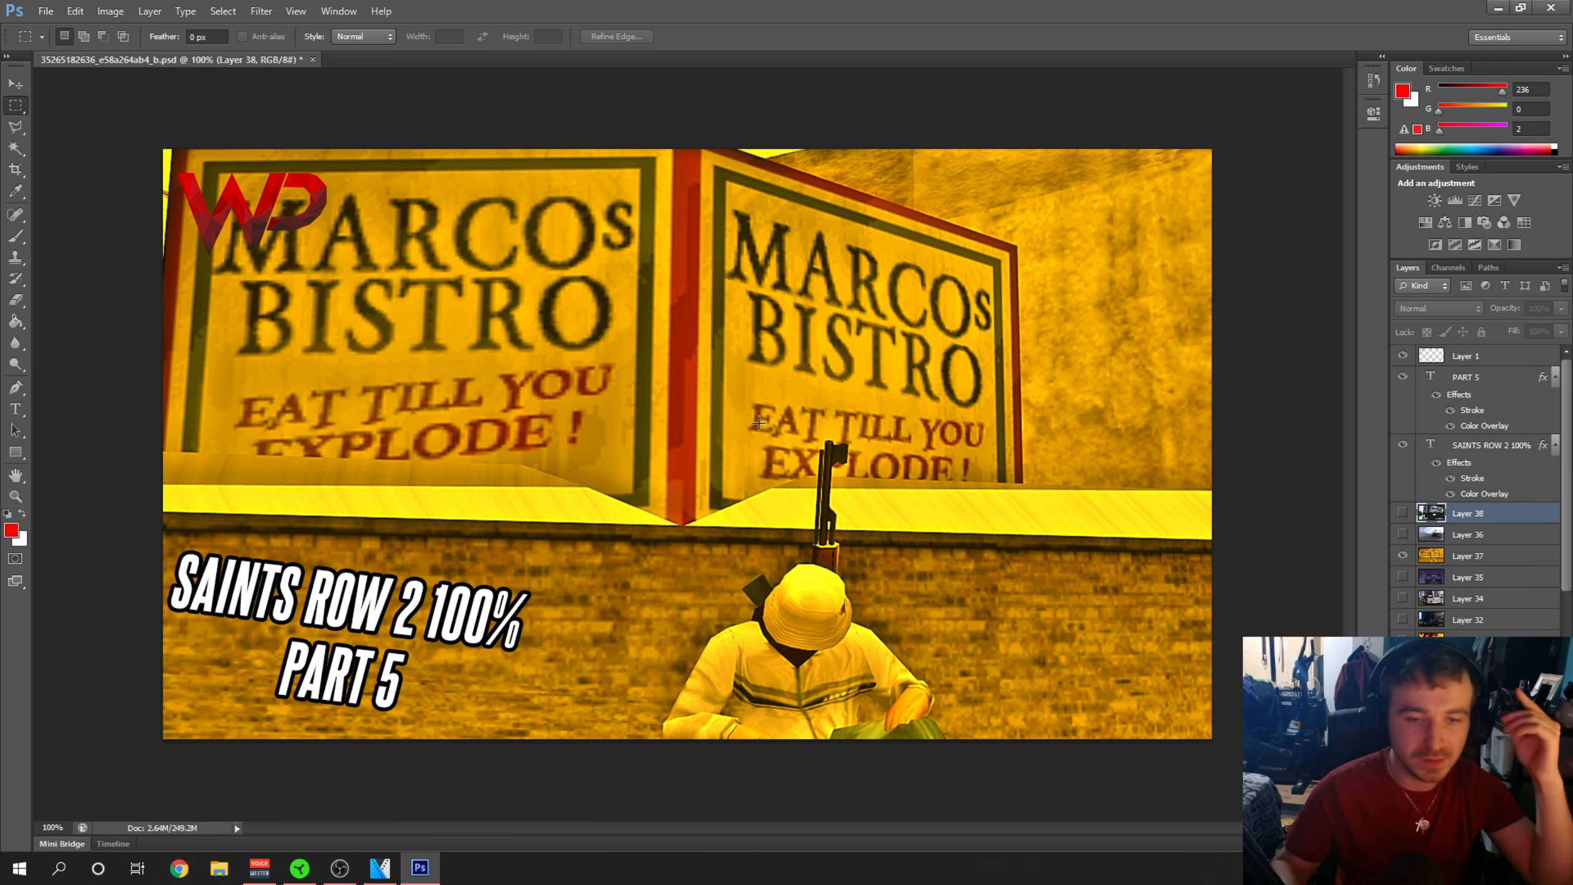
click(1403, 556)
click(1403, 641)
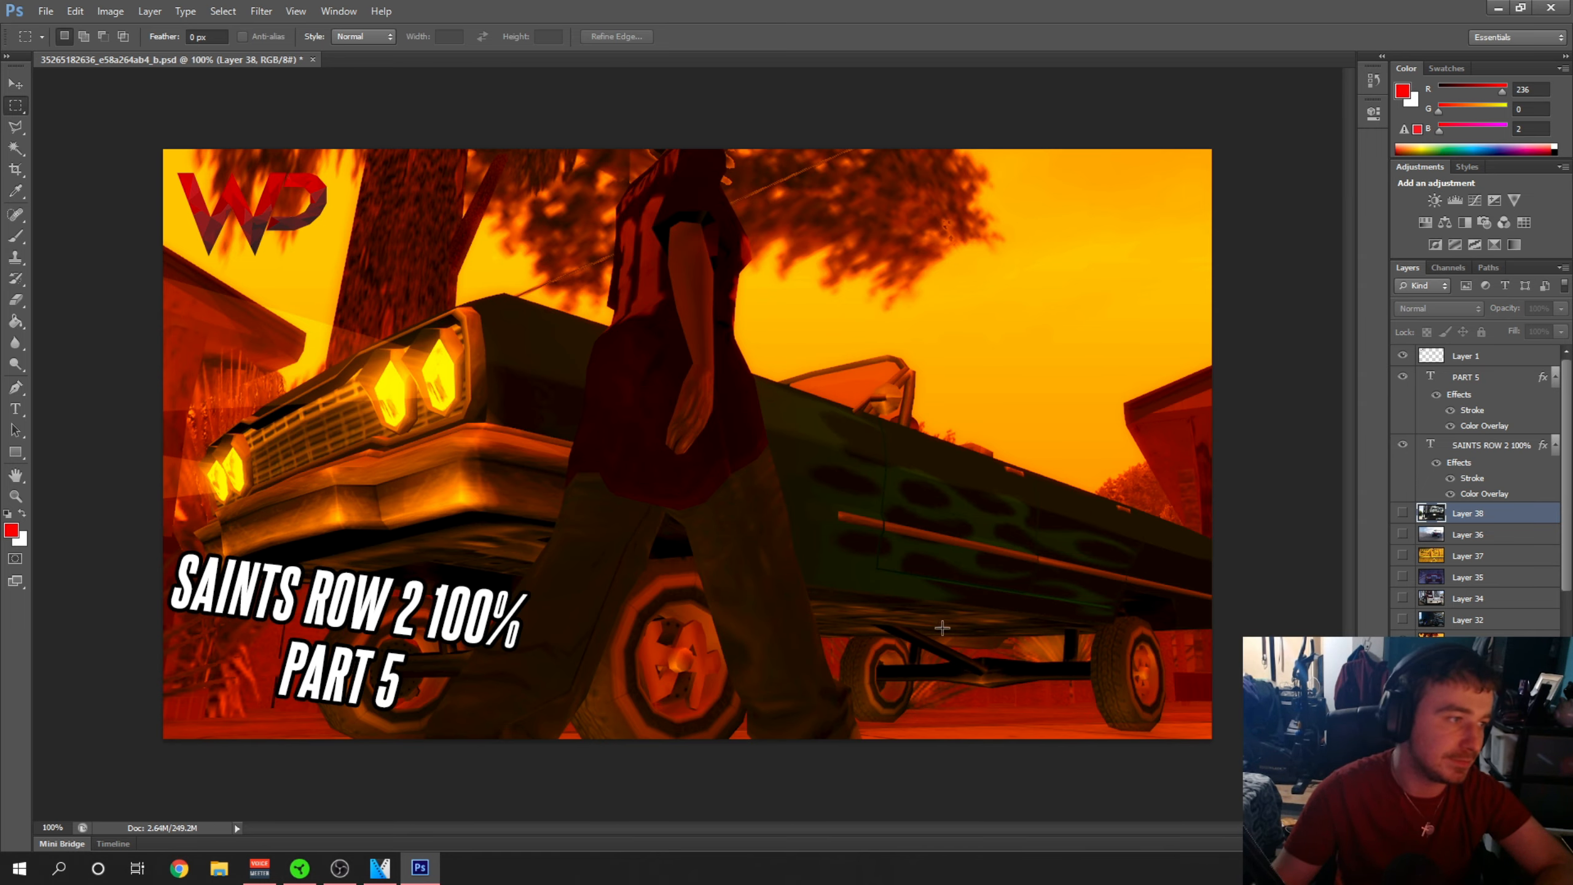
click(1403, 642)
click(1403, 662)
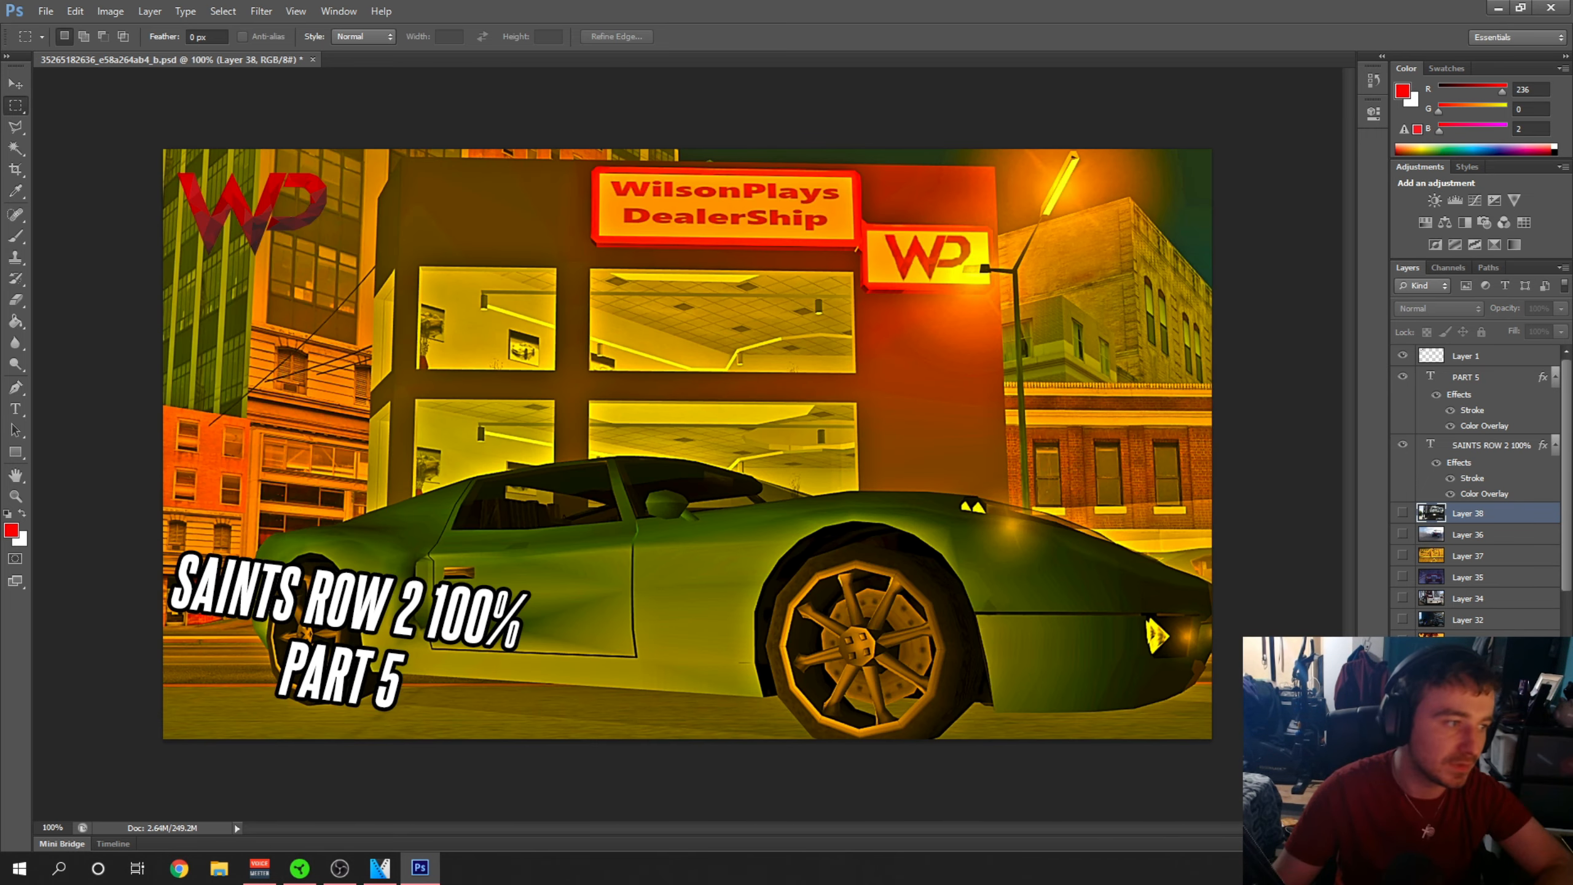
click(1404, 661)
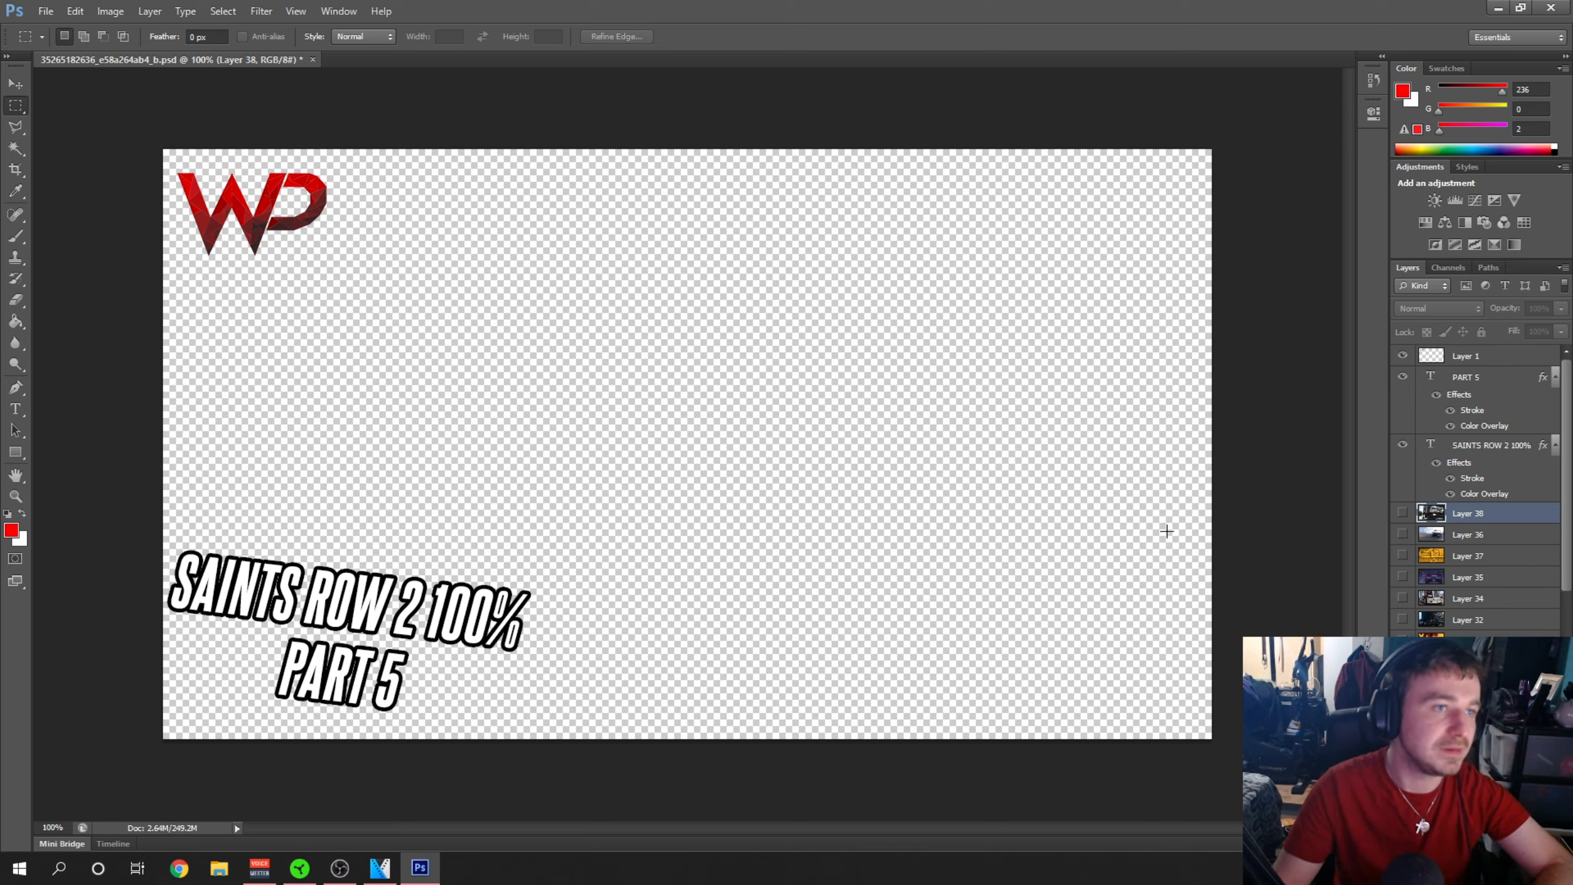
Open XMAS EVE.psd to view the special announcement thumbnail, and minimize Photoshop
click(46, 10)
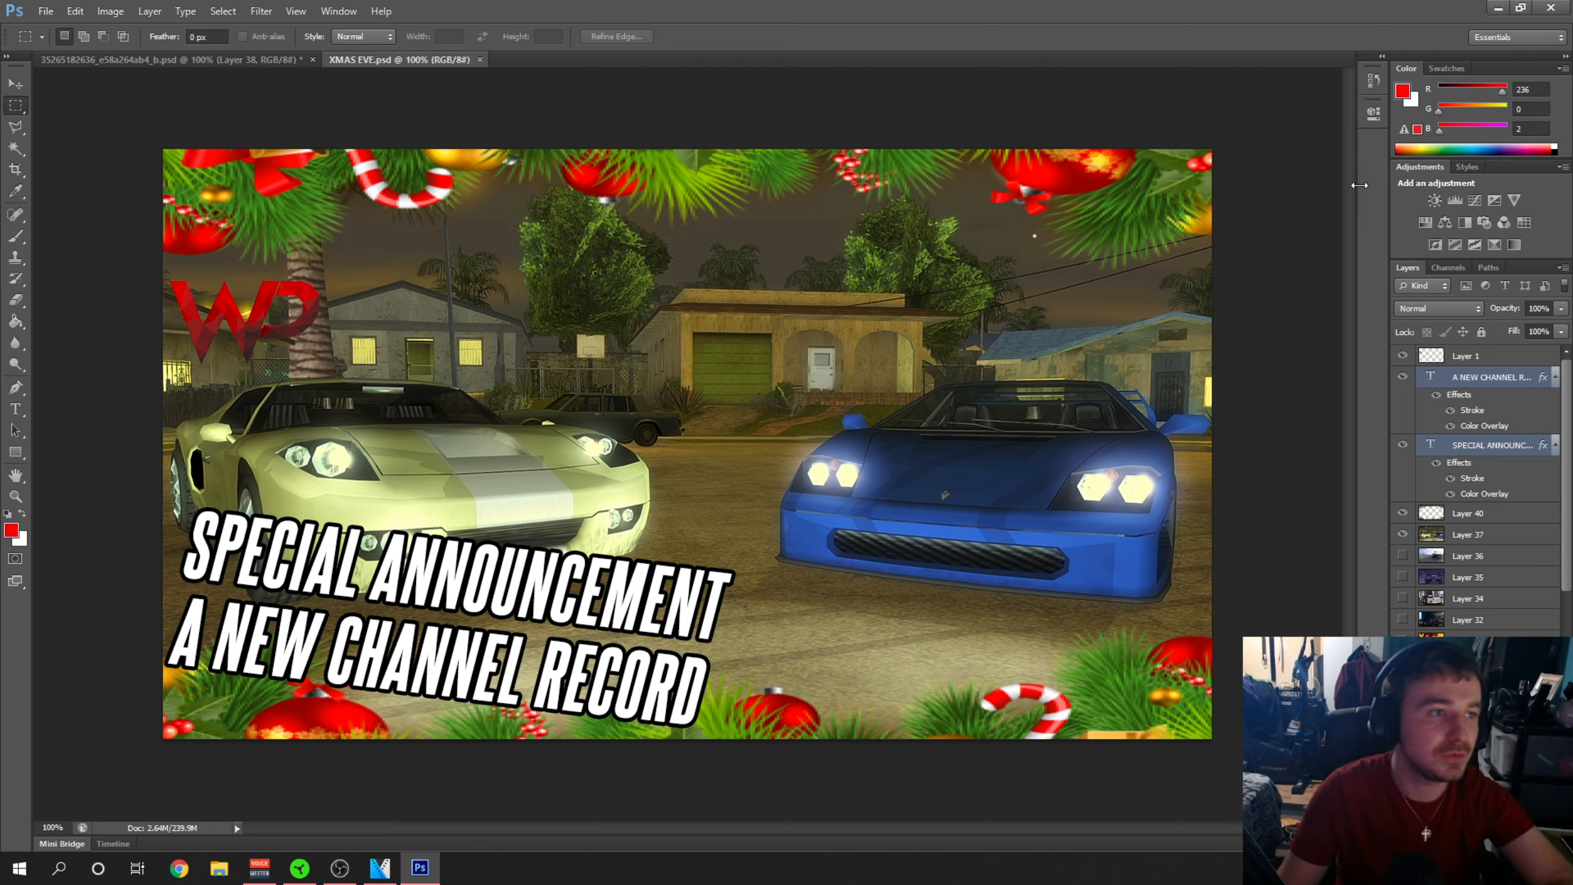
click(1498, 15)
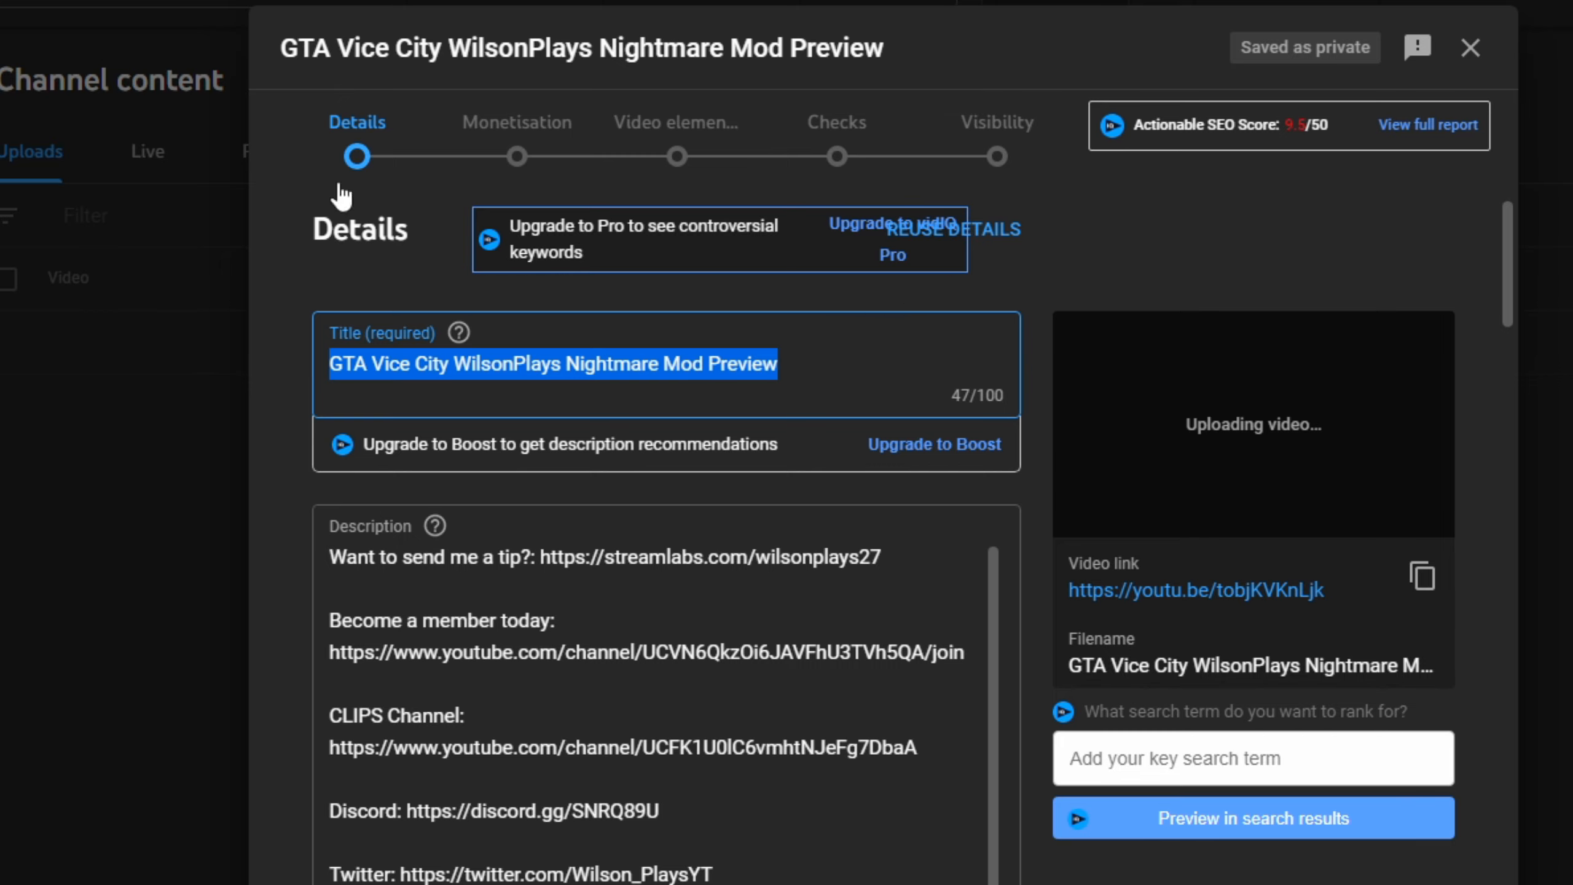
Examine the description, thumbnail, playlist, audience and paid promotion settings in the YouTube Studio upload details of the GTA Vice City video
mouse_move(1504, 234)
mouse_down()
mouse_move(1507, 260)
mouse_move(1509, 230)
mouse_up()
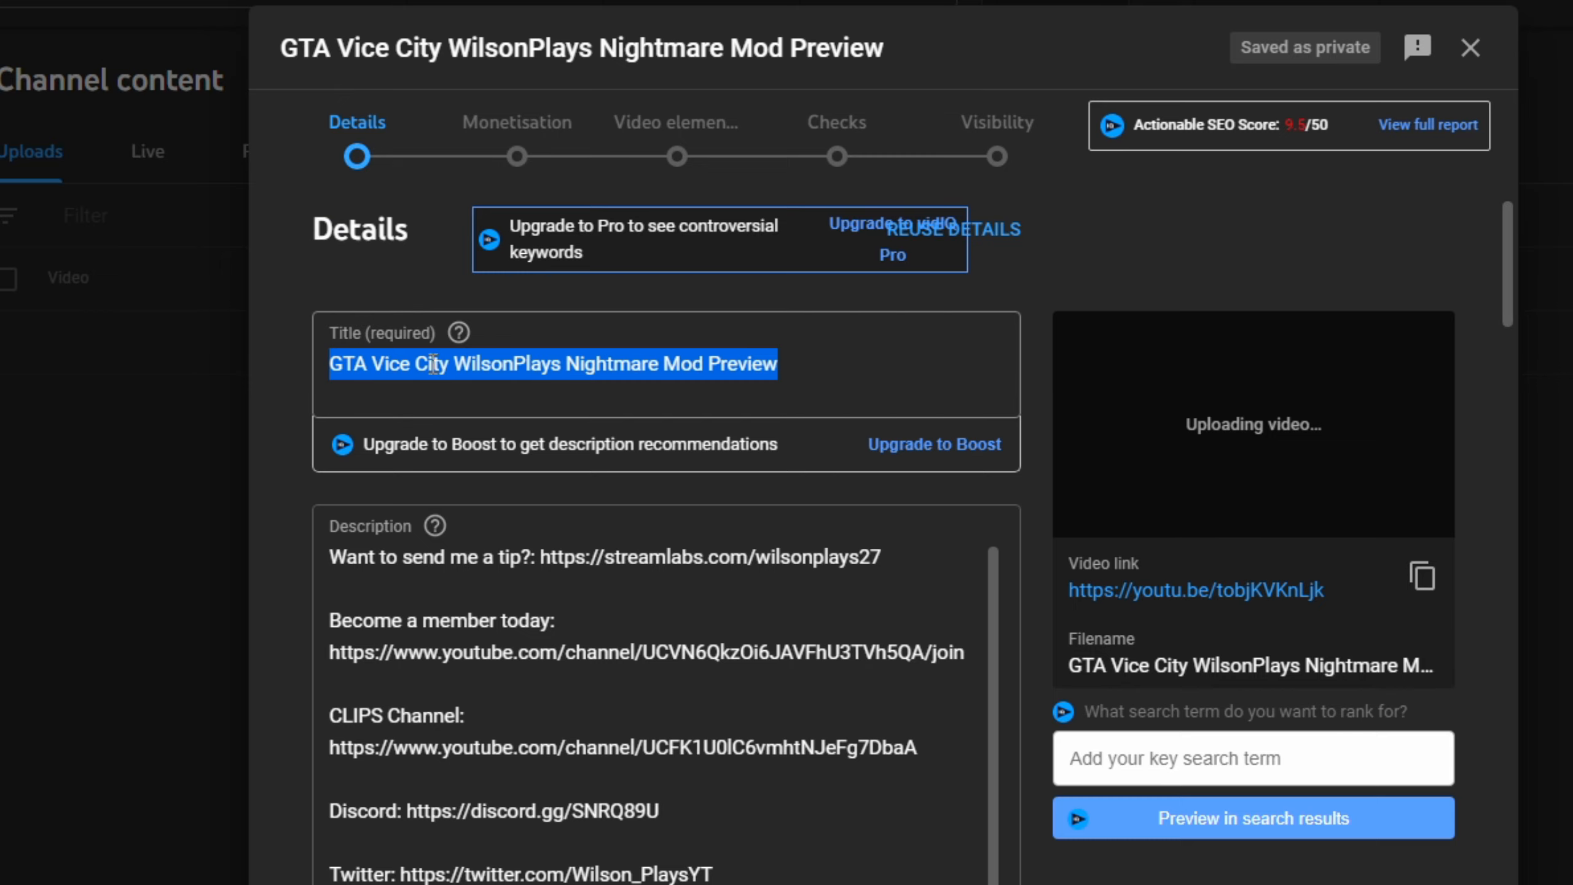
drag(1511, 236, 1519, 316)
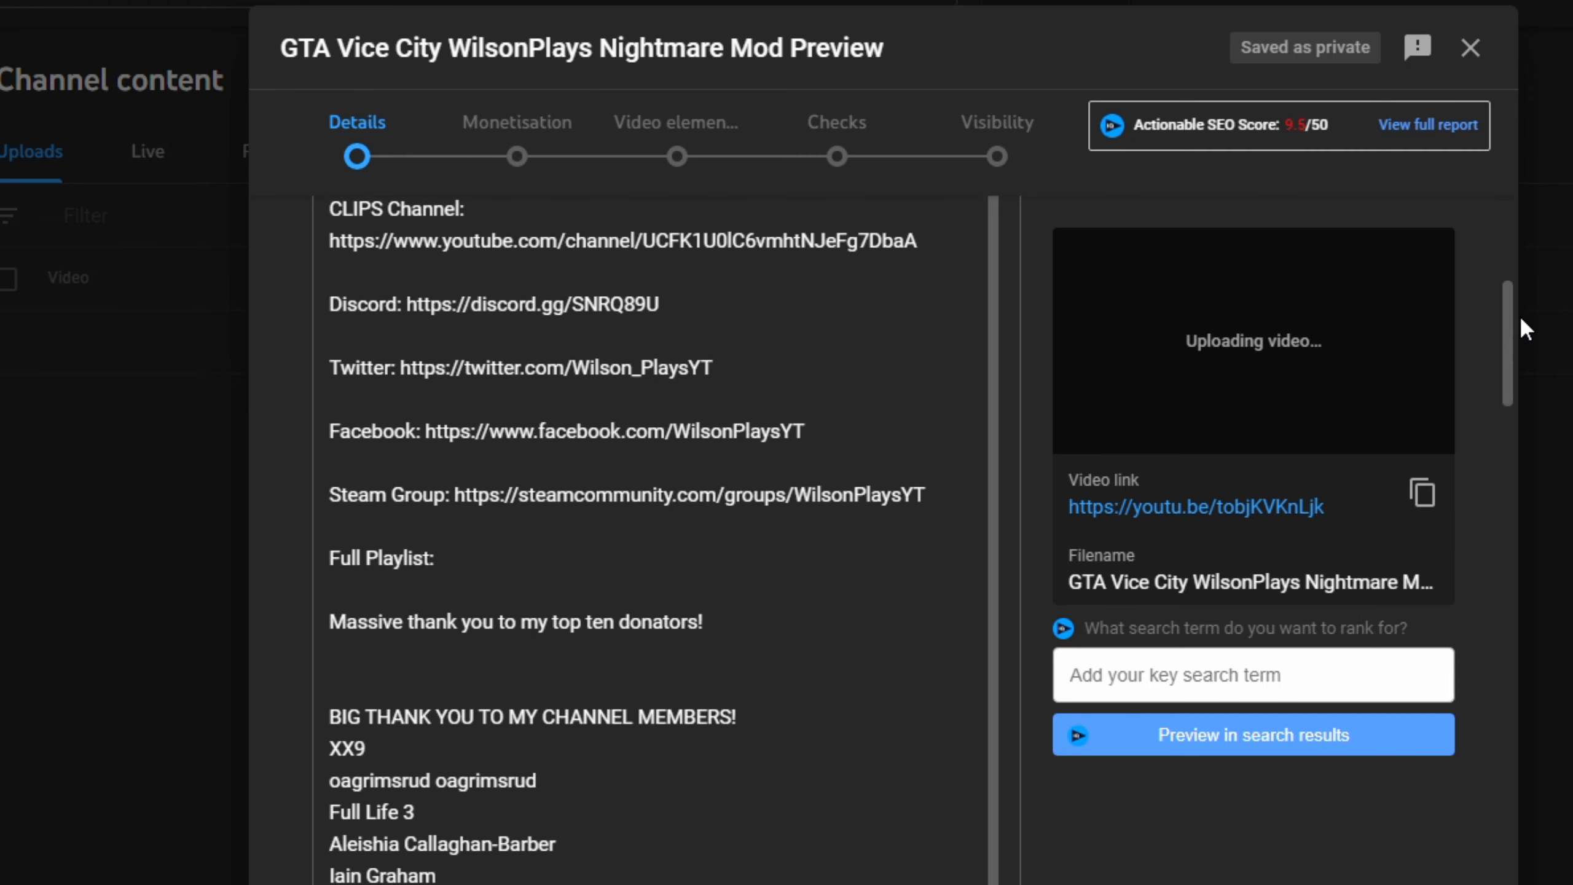
scroll(727, 638, up, 4)
scroll(482, 771, down, 10)
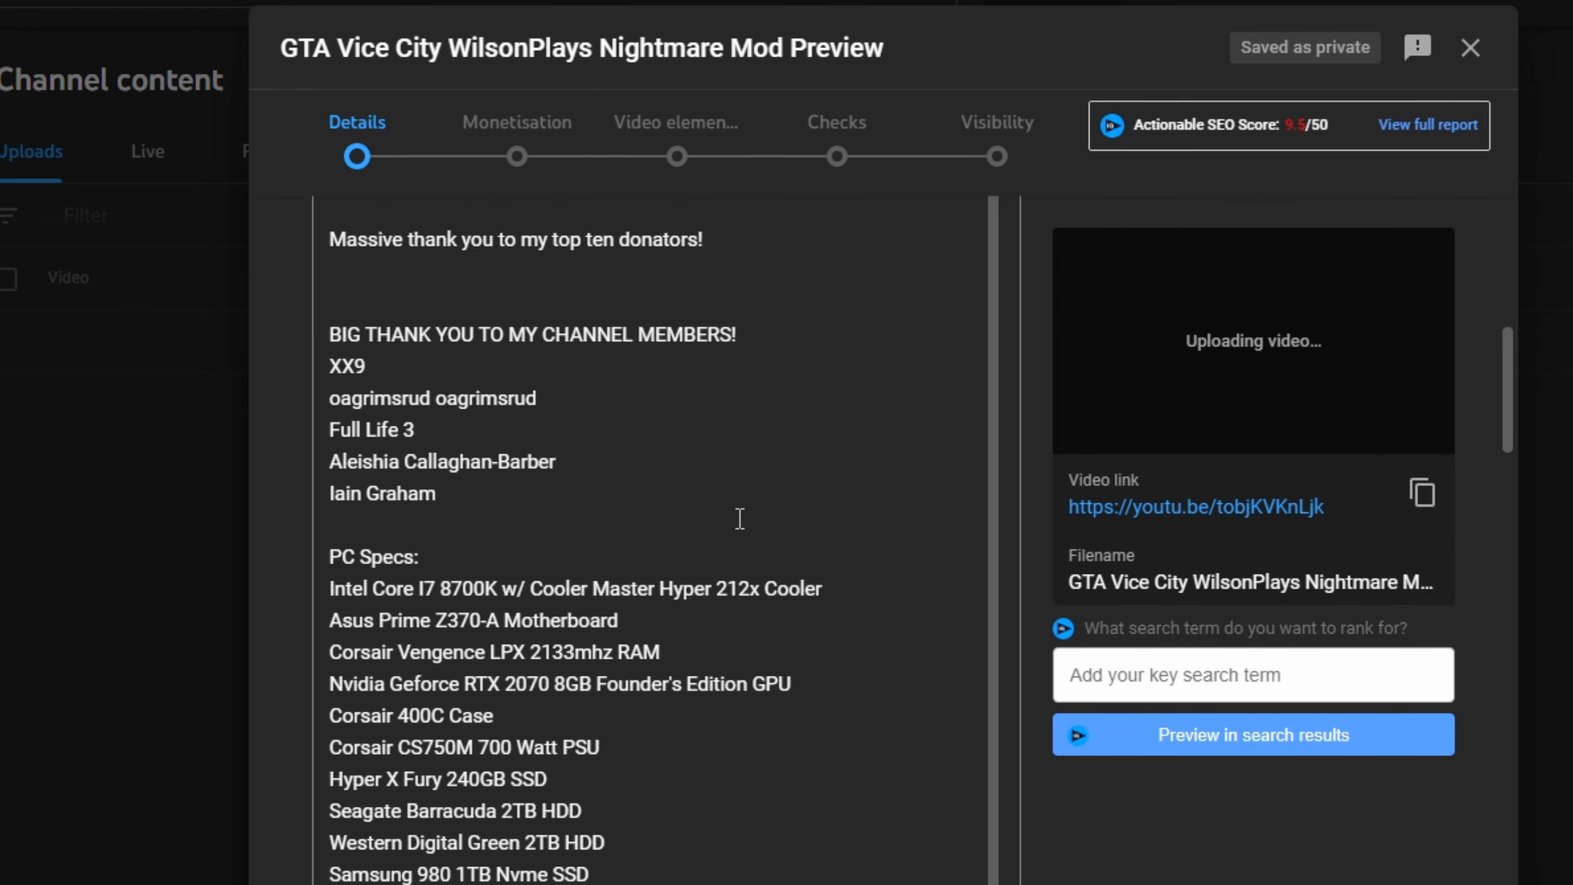
scroll(546, 571, down, 10)
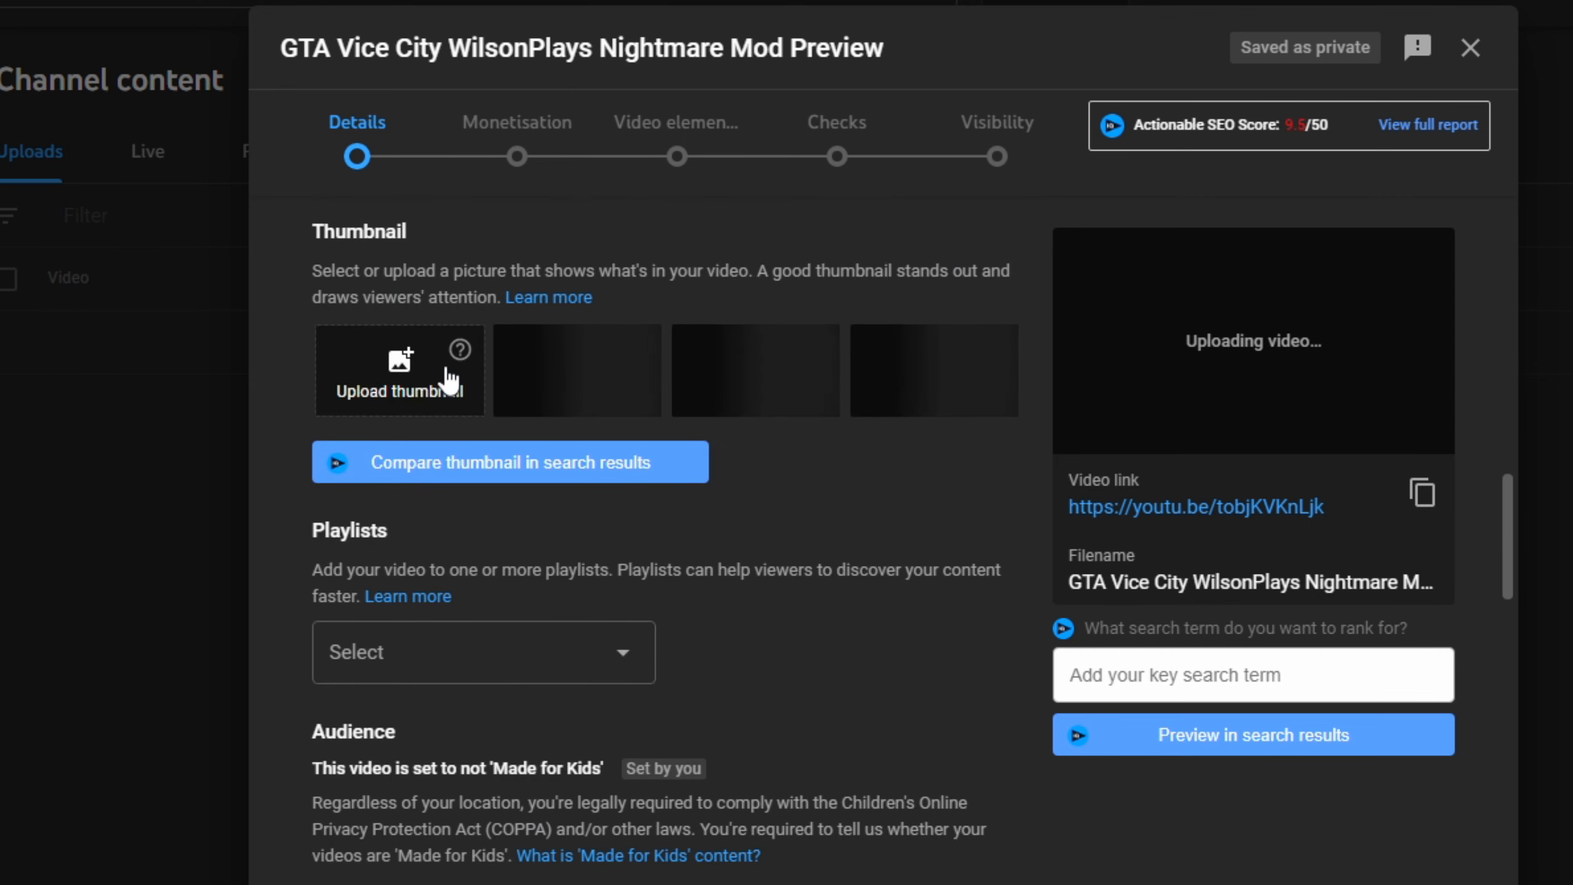
scroll(611, 514, down, 8)
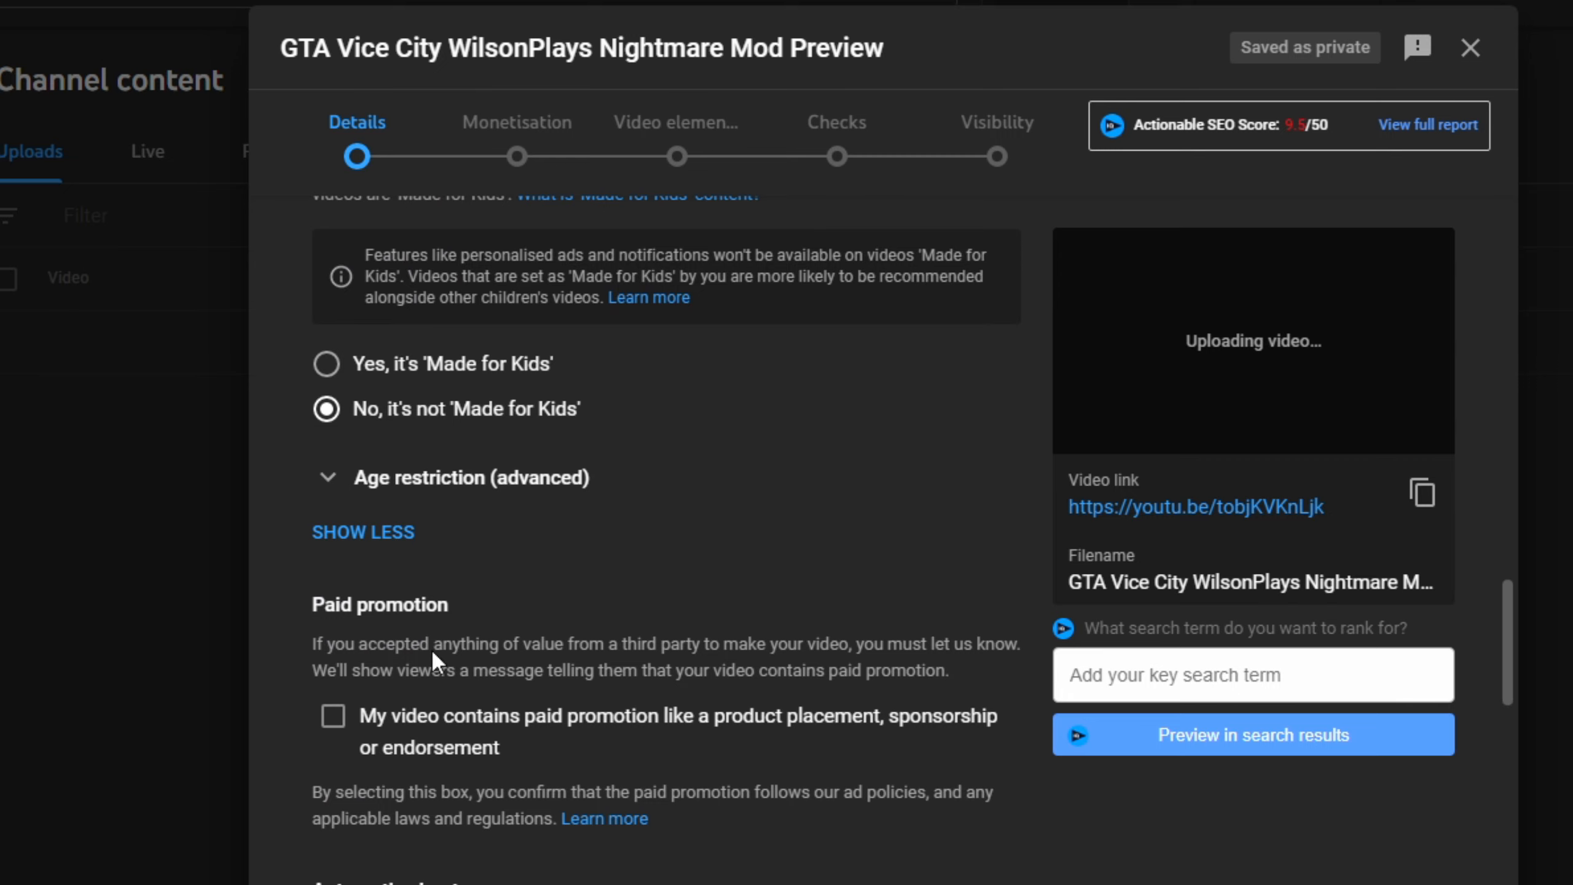
scroll(516, 345, up, 8)
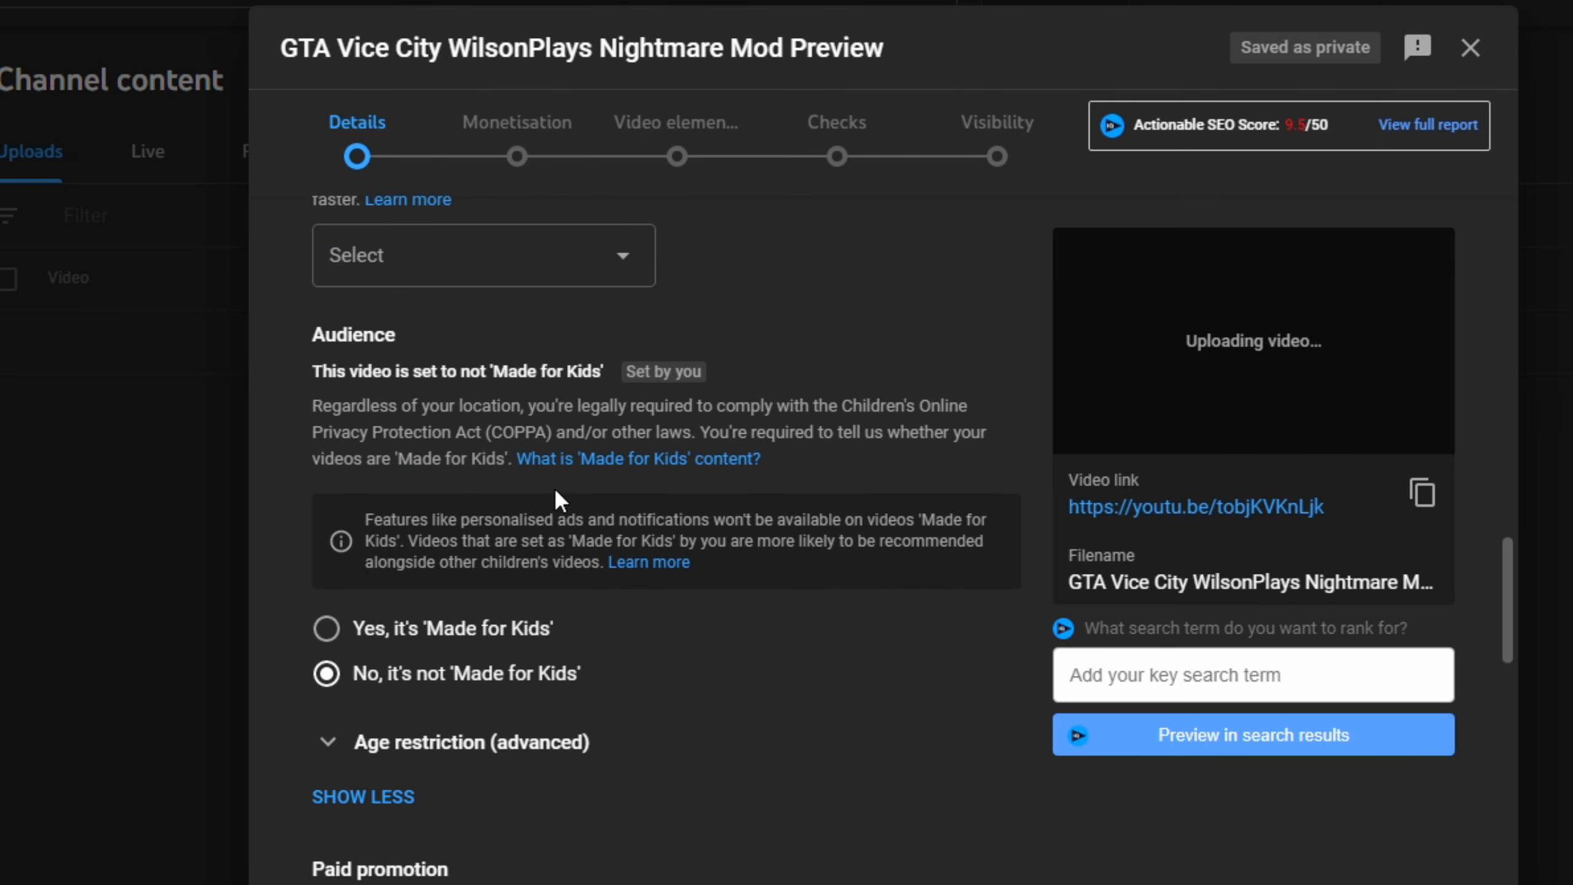
scroll(556, 489, down, 6)
scroll(541, 379, up, 8)
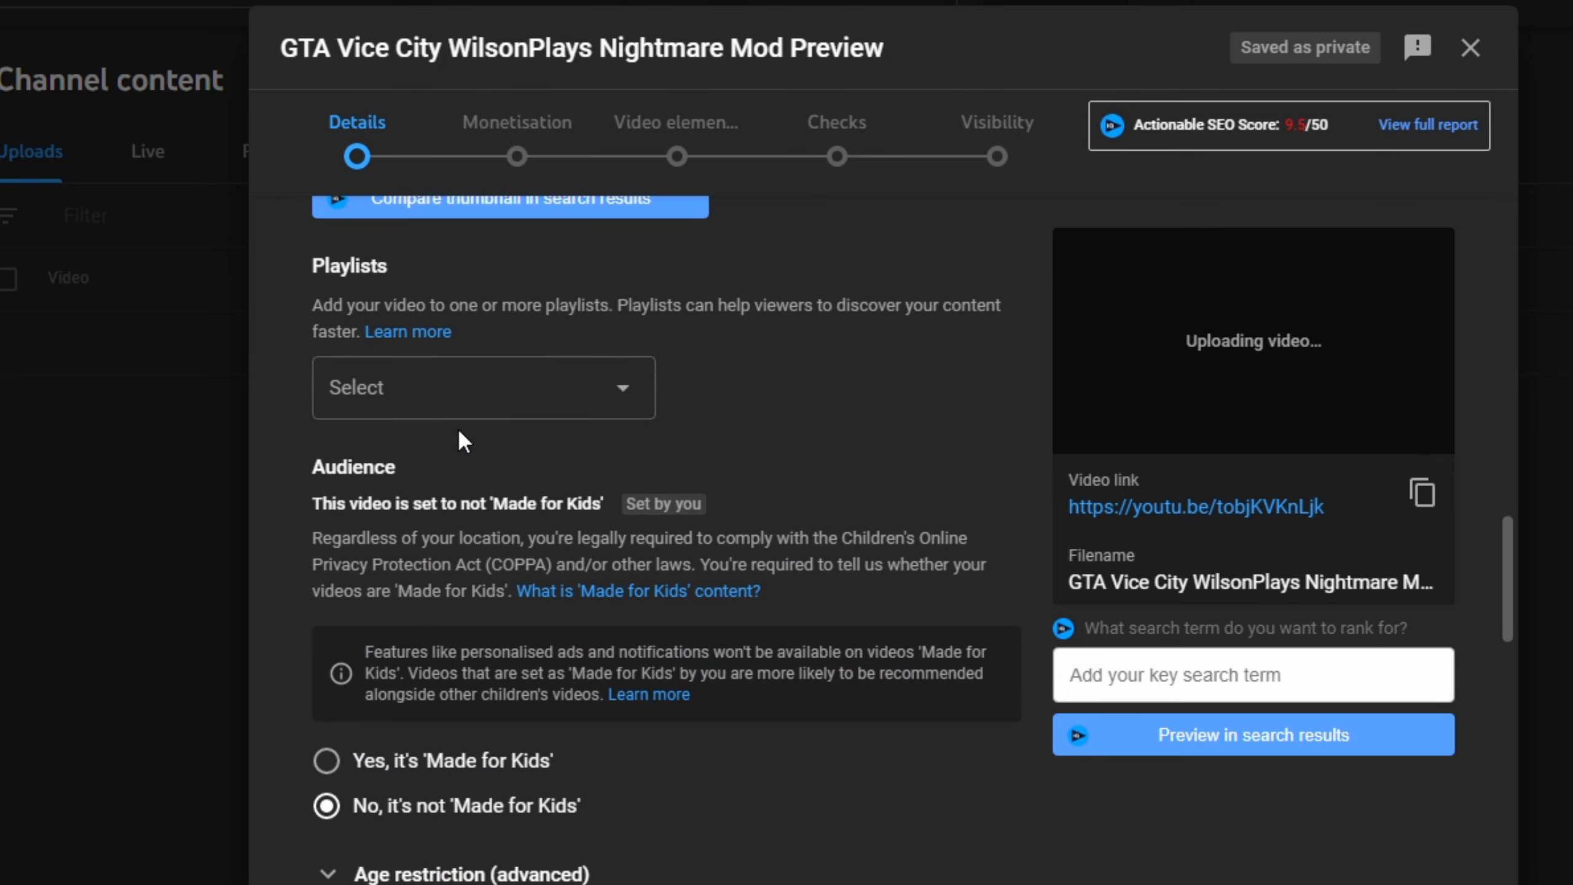
Examine the tags, language and captions, recording date, licence and distribution settings in the upload details, and continue to monetisation
scroll(527, 422, down, 5)
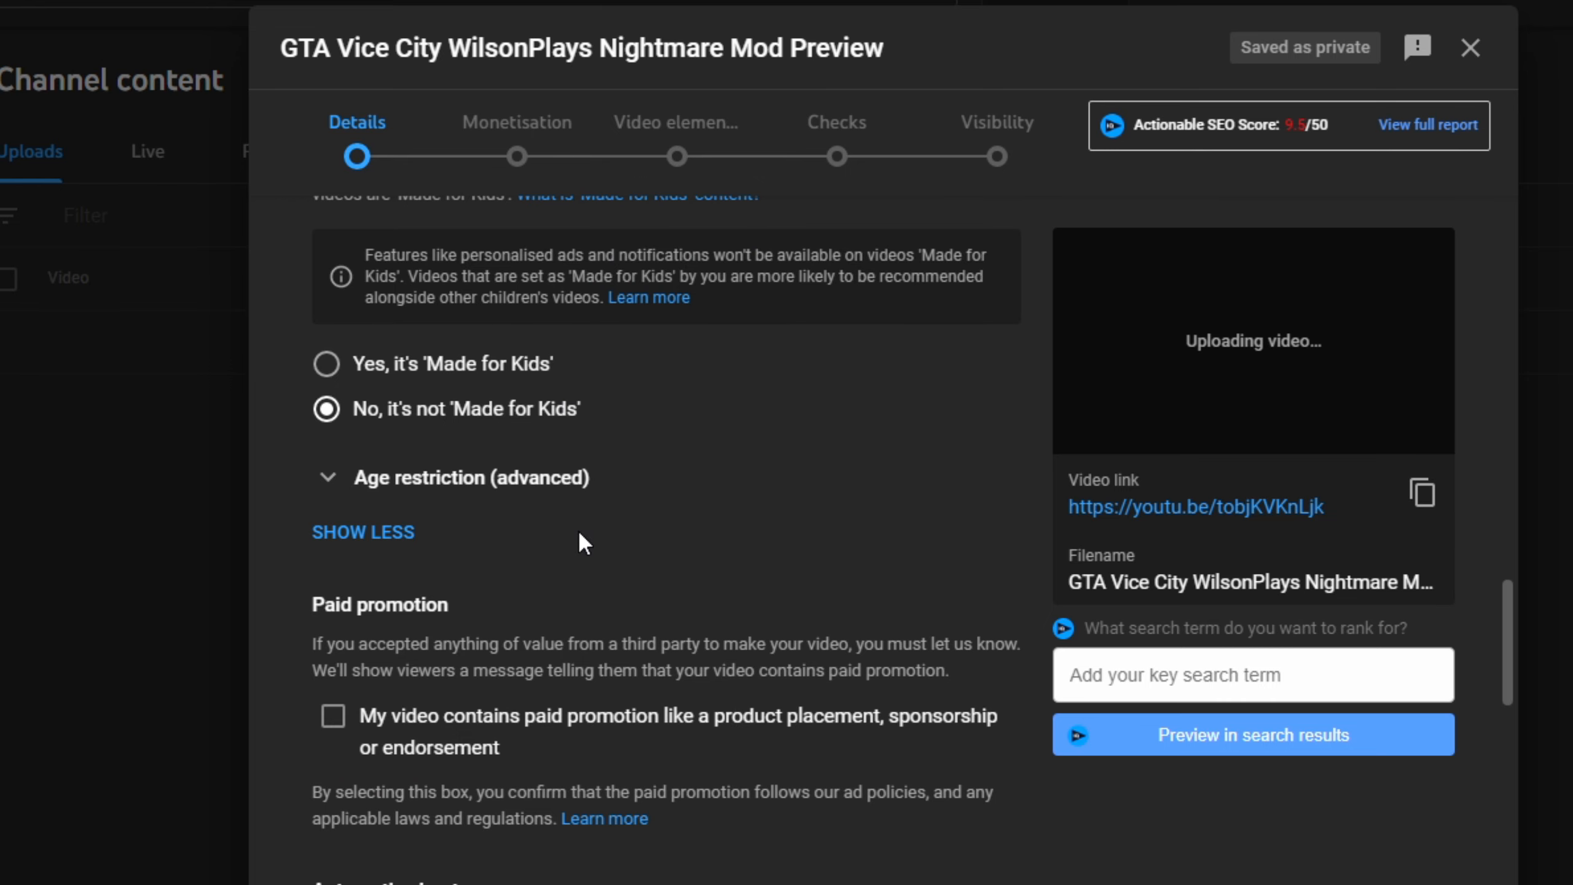
scroll(582, 542, down, 10)
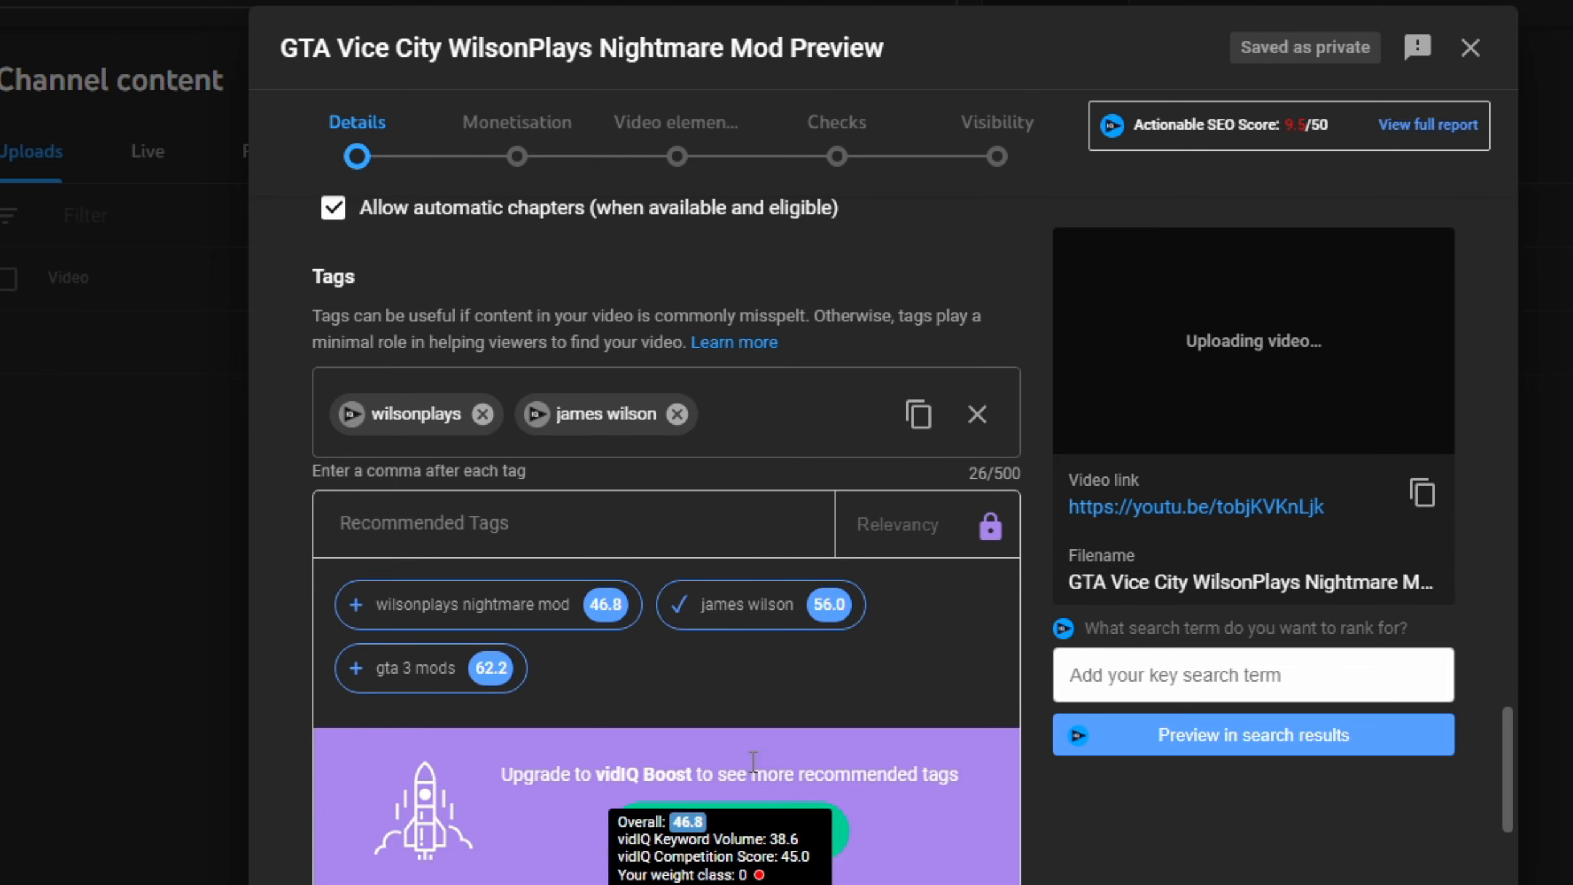
scroll(750, 728, down, 10)
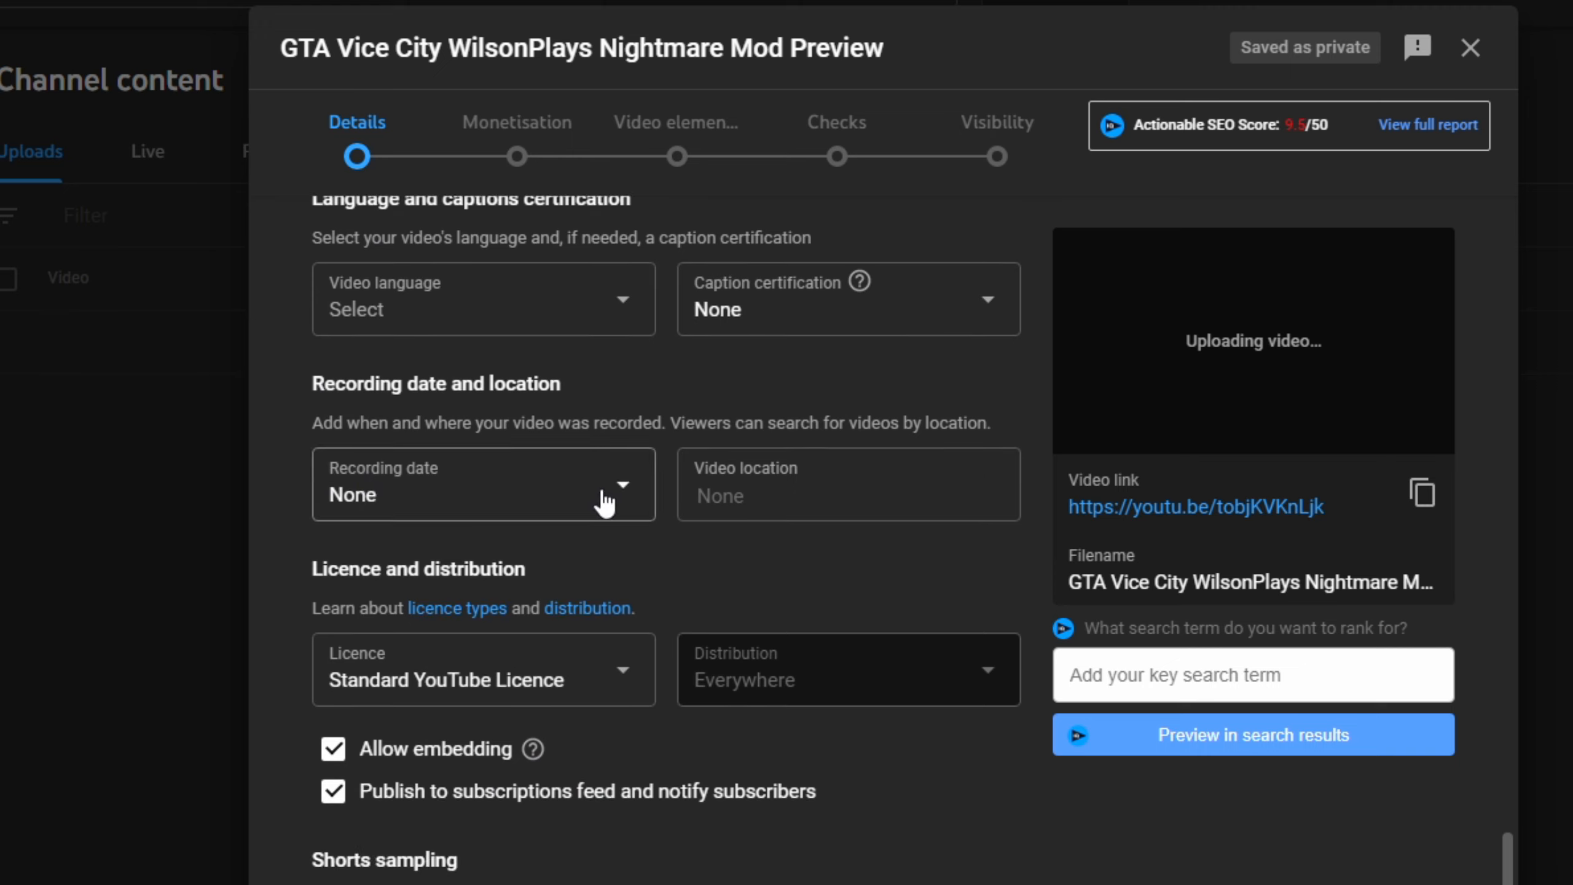
scroll(482, 474, up, 2)
scroll(482, 474, down, 8)
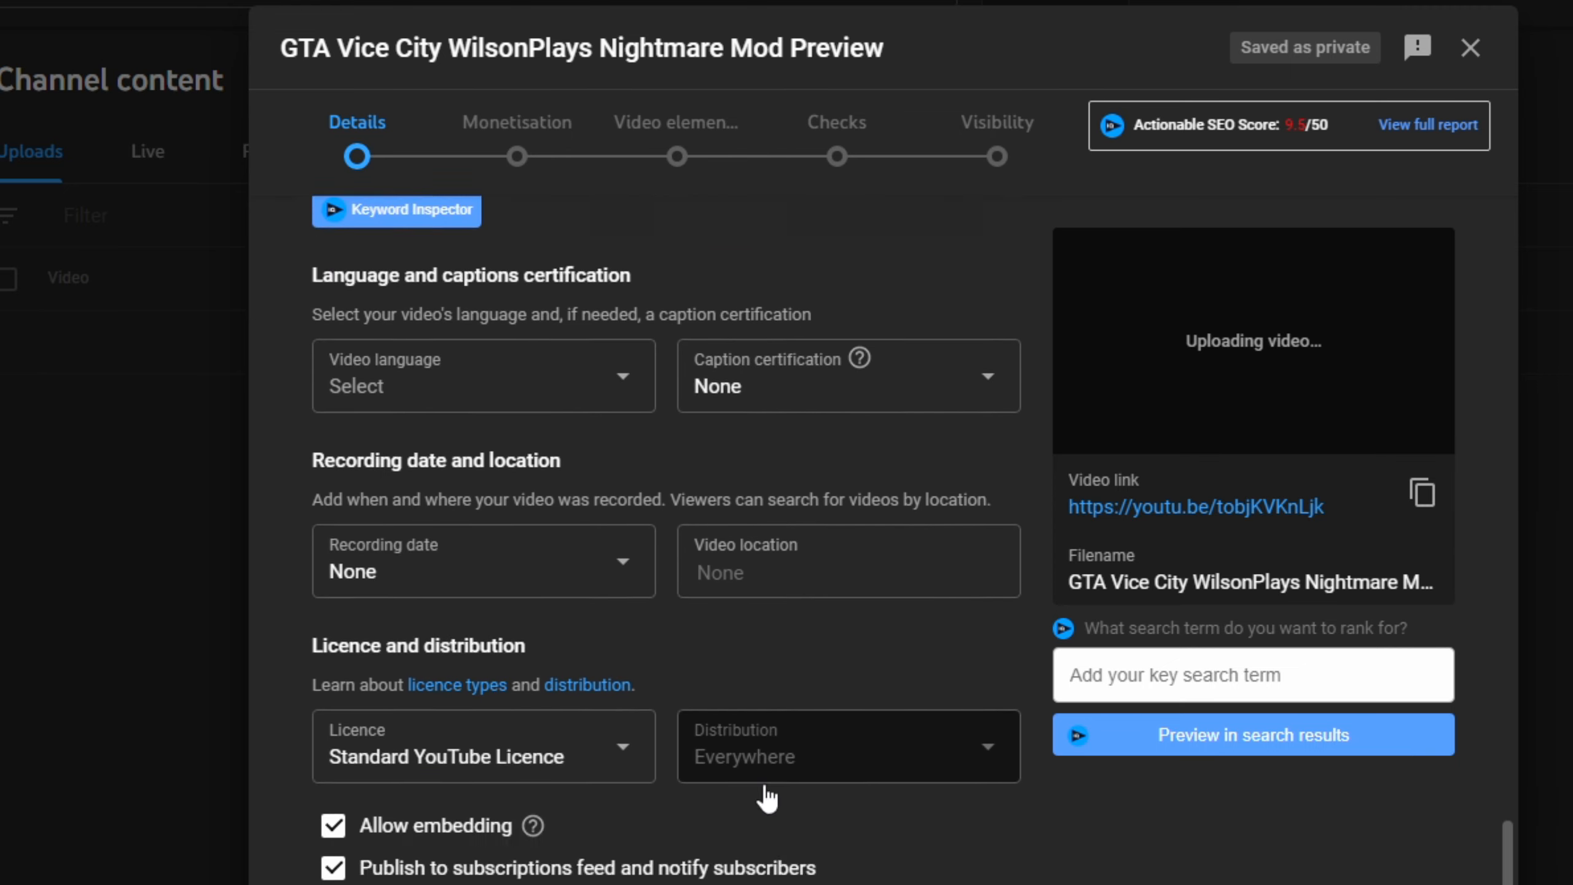
scroll(526, 806, down, 2)
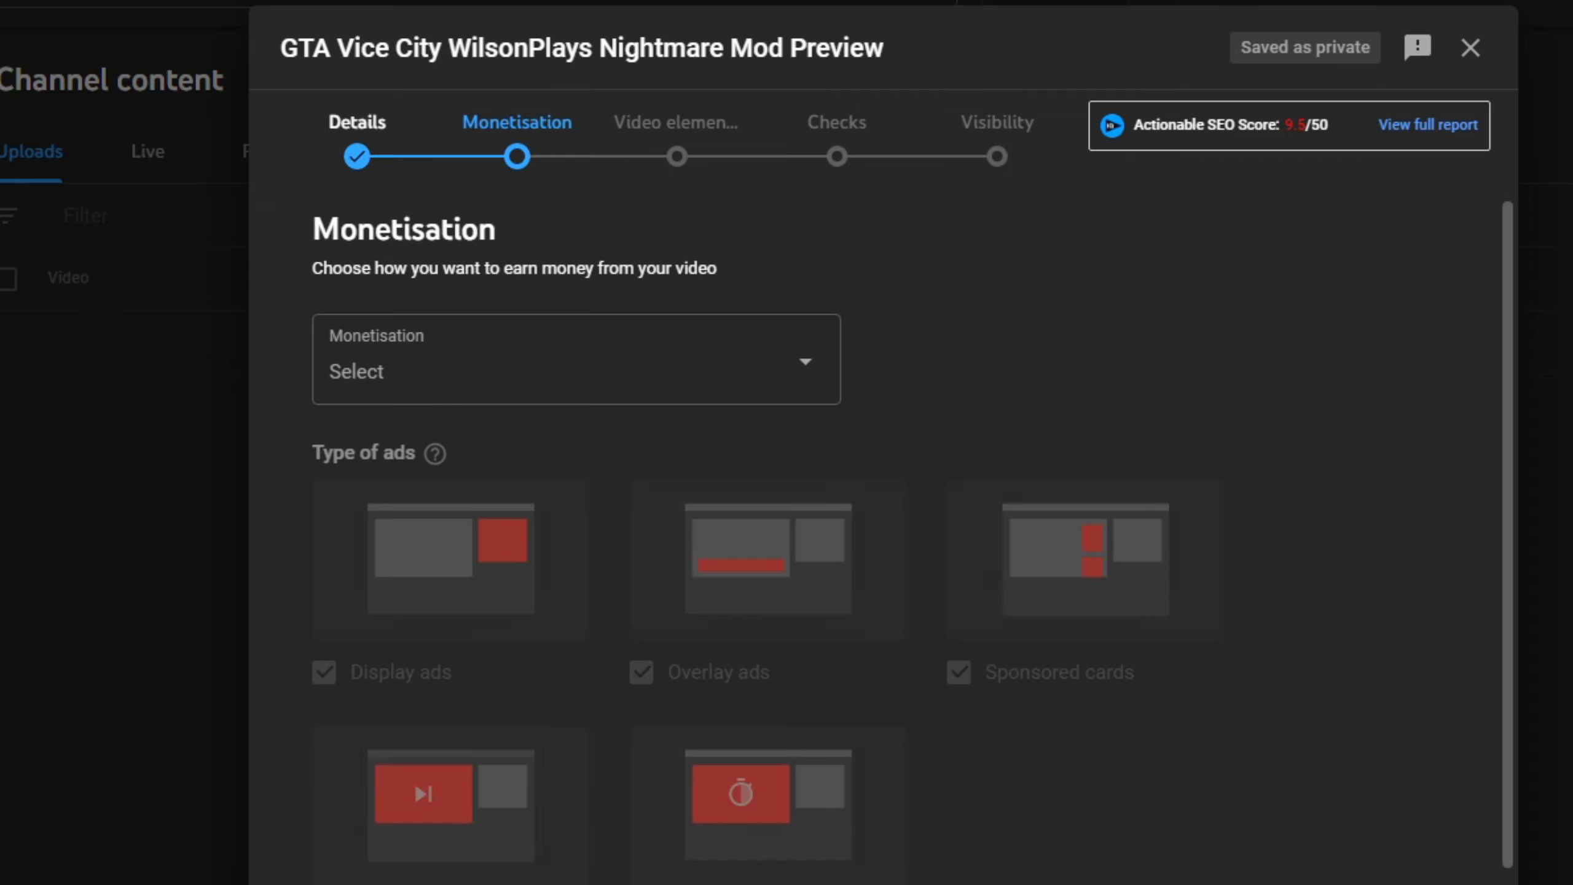
Set monetisation to On for the video and continue to the ad suitability questionnaire
click(440, 386)
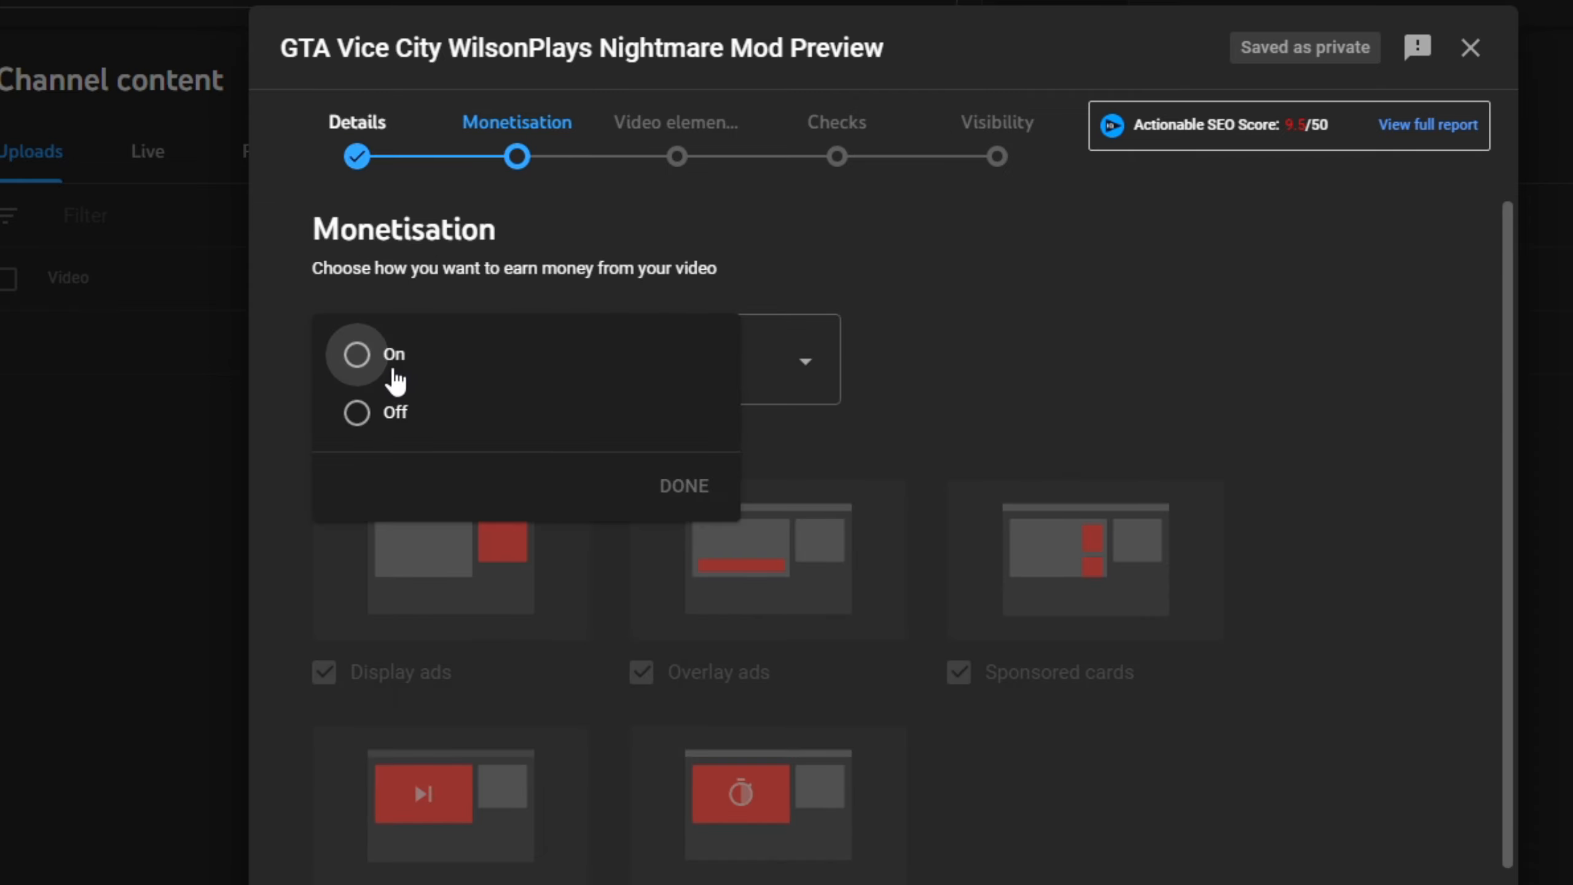
click(357, 354)
click(684, 499)
scroll(1135, 781, down, 4)
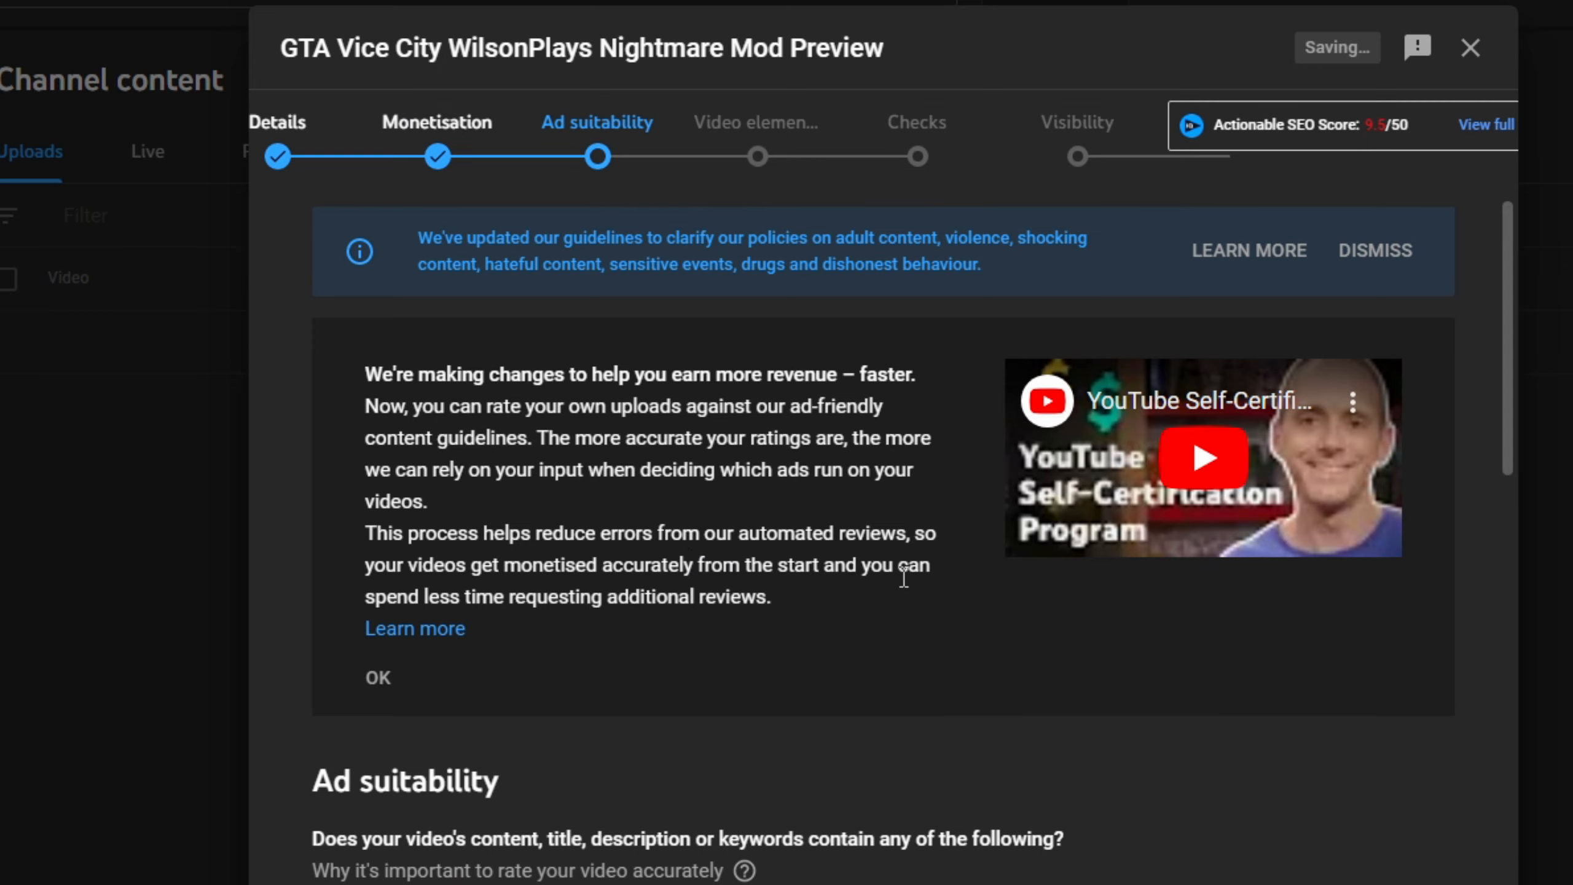
Rate the video's inappropriate language as abbreviated, censored or light profanity, and submit the ad suitability rating
scroll(904, 576, down, 8)
click(643, 453)
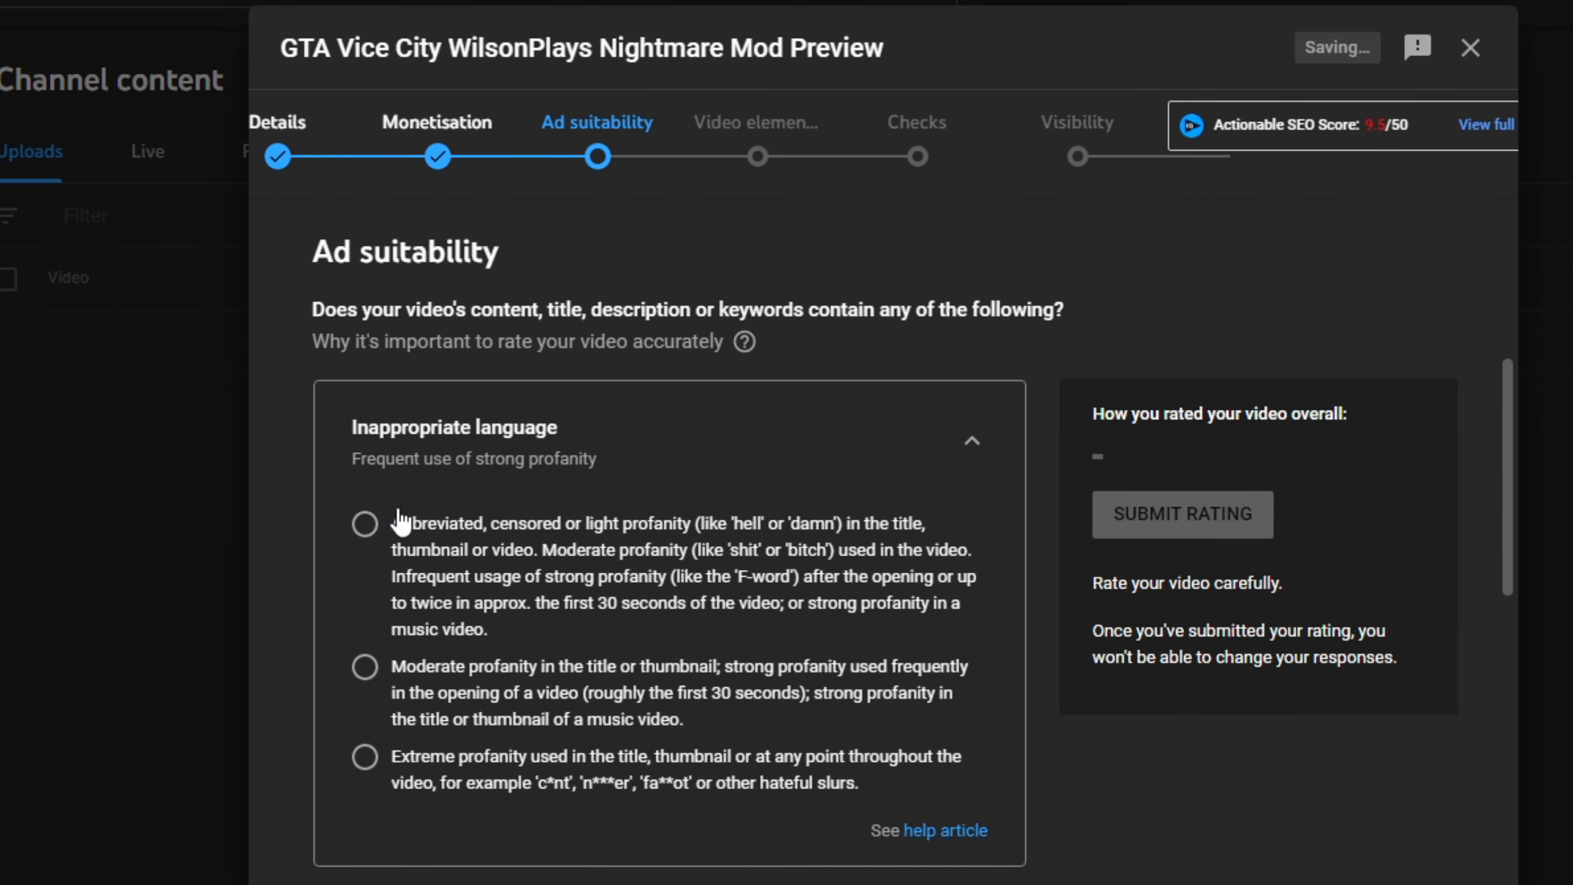
click(527, 549)
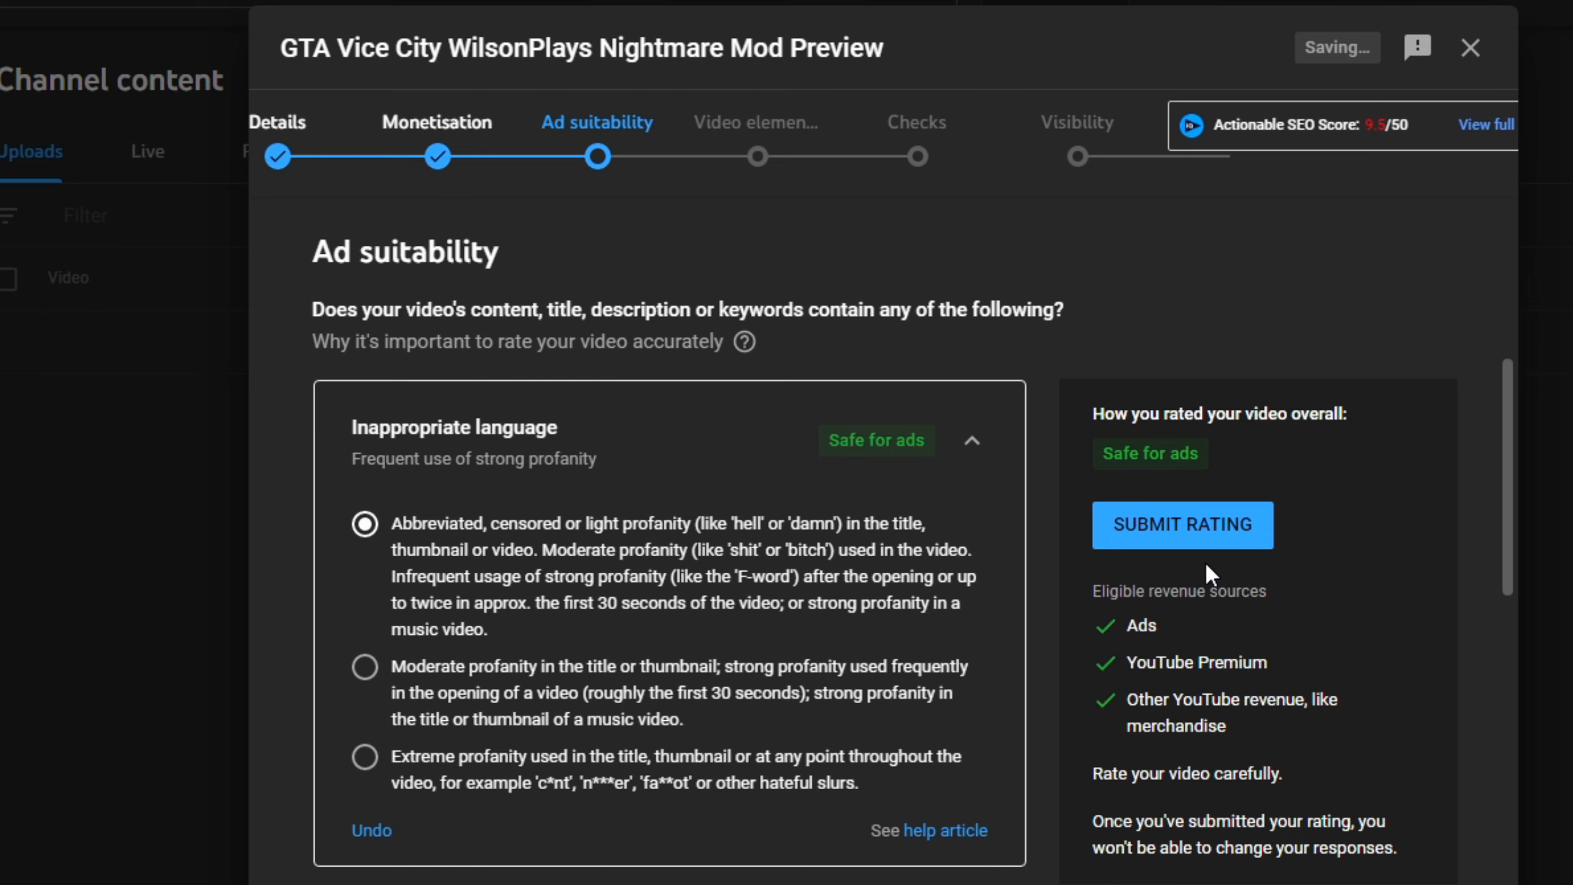
click(1138, 545)
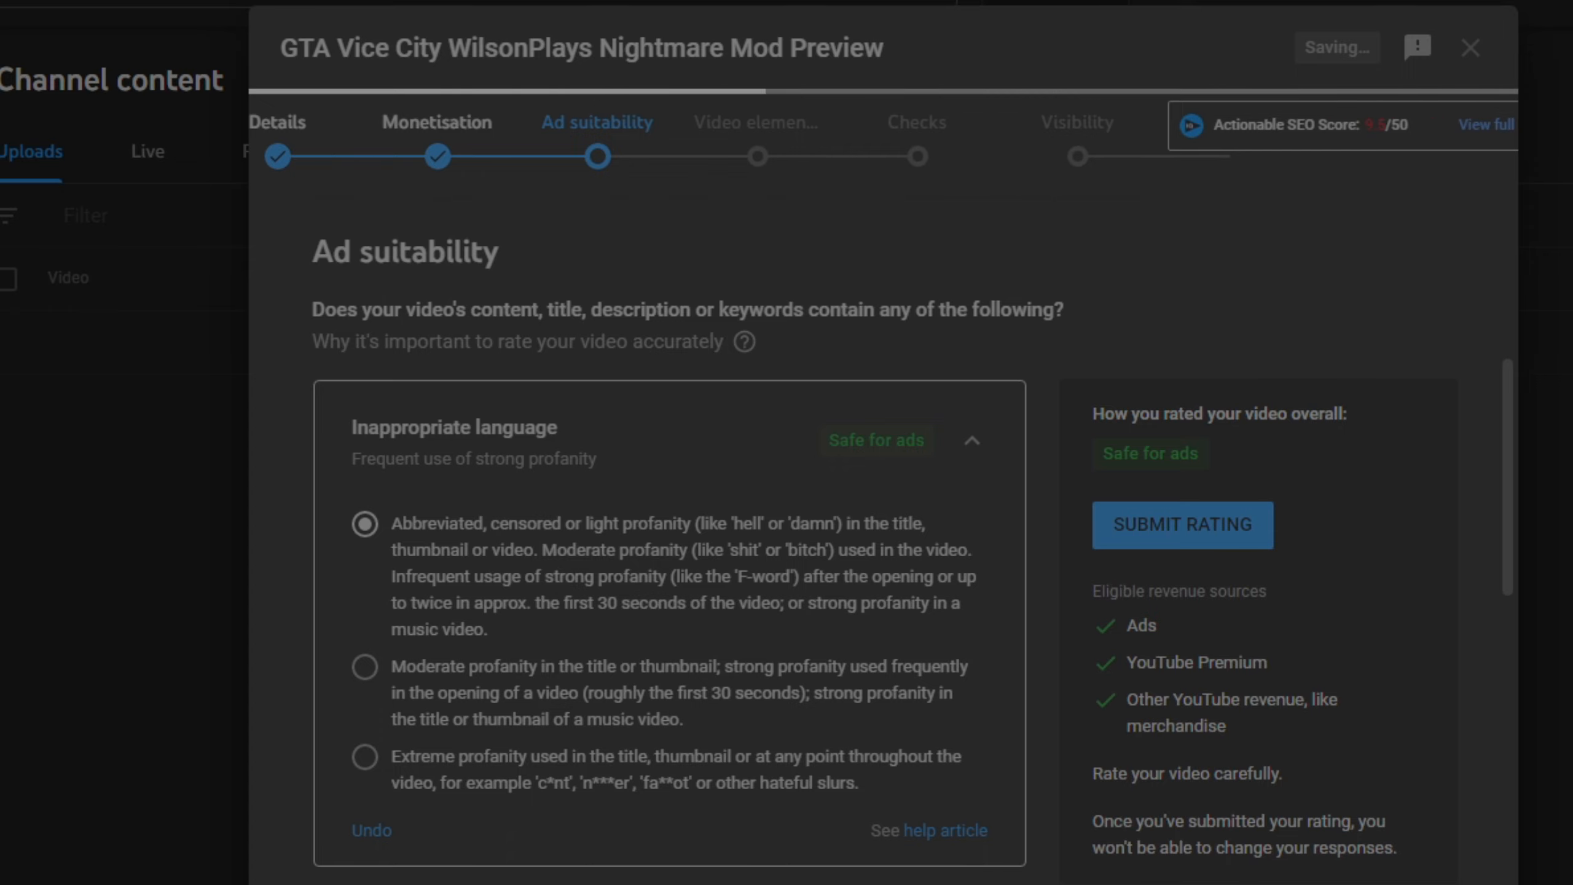